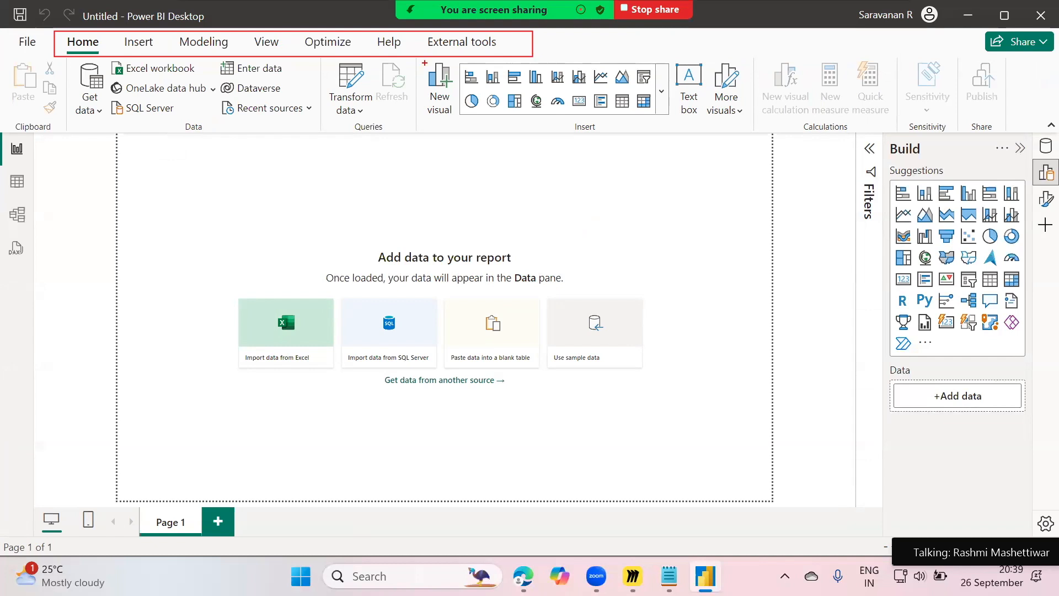
mouse_move(73, 55)
left_mouse_down()
mouse_move(194, 116)
mouse_move(326, 136)
left_mouse_up()
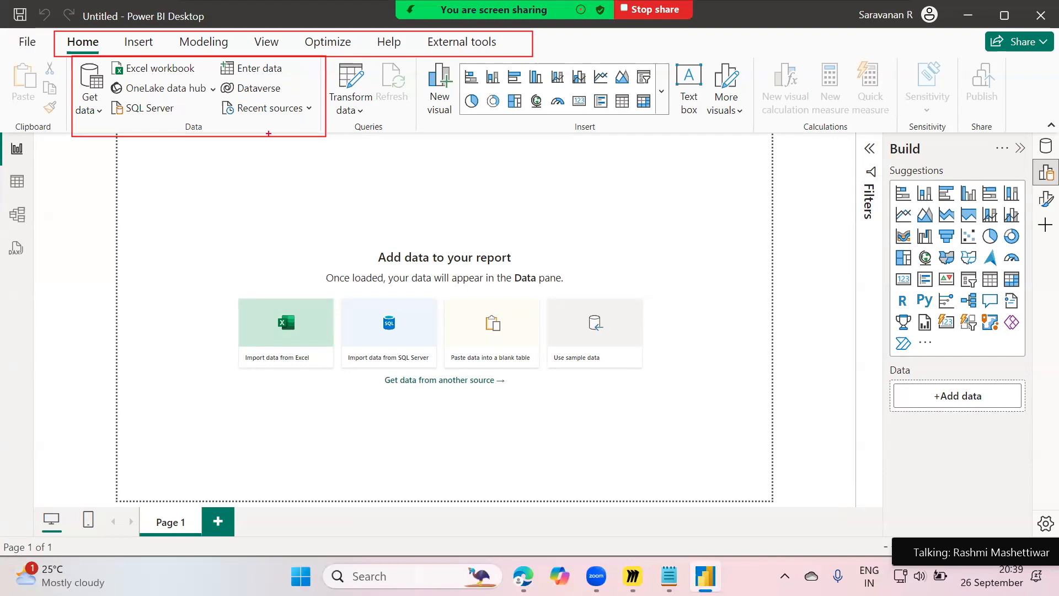
left_click_drag(226, 200, 209, 141)
left_click_drag(262, 107, 300, 174)
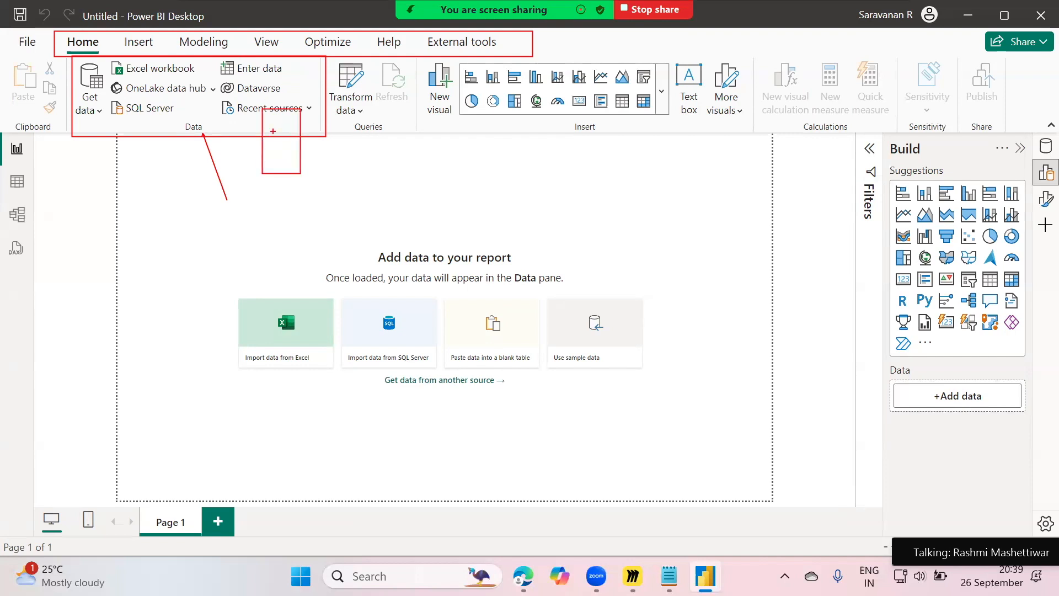
left_click_drag(246, 123, 265, 206)
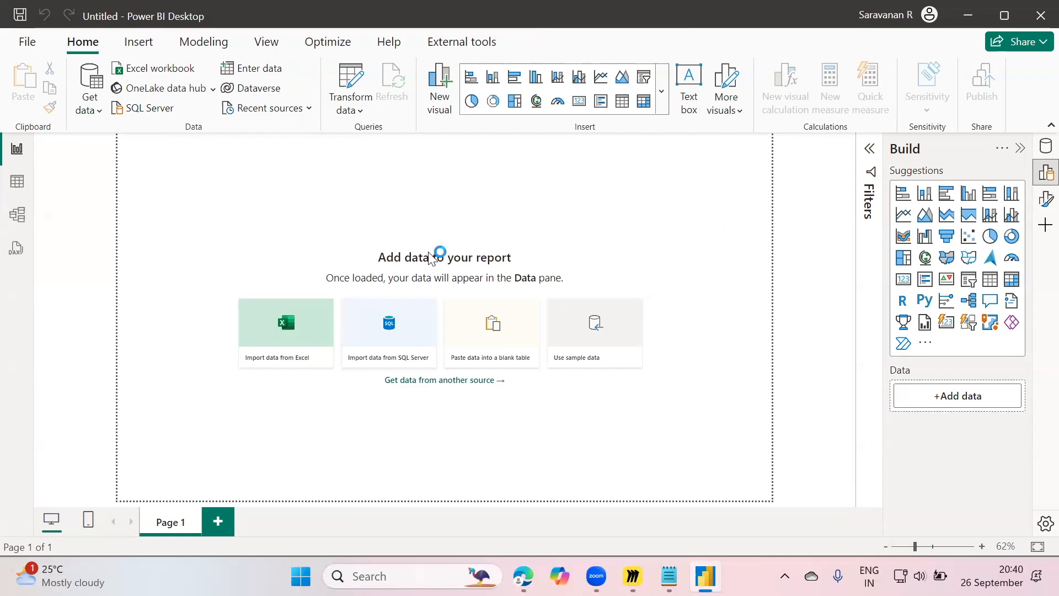
mouse_move(111, 134)
left_mouse_down()
mouse_move(478, 369)
mouse_move(811, 513)
mouse_move(788, 508)
left_mouse_up()
mouse_move(3, 138)
left_mouse_down()
mouse_move(30, 168)
mouse_move(40, 241)
left_mouse_up()
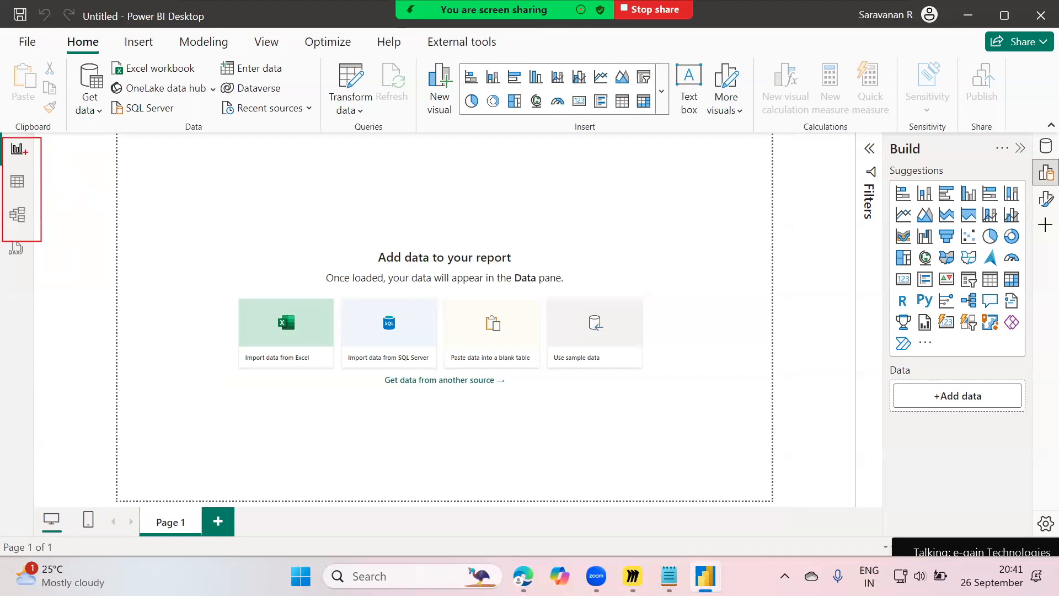
left_click_drag(30, 151, 90, 134)
left_click_drag(27, 178, 110, 145)
mouse_move(35, 213)
left_mouse_down()
mouse_move(83, 212)
mouse_move(131, 177)
left_mouse_up()
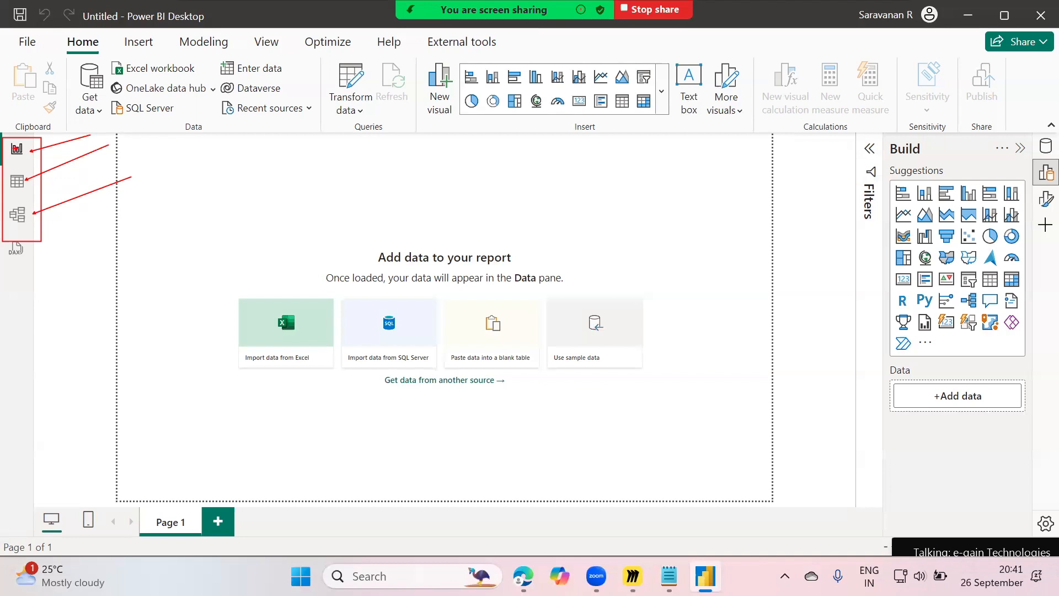
key("Escape")
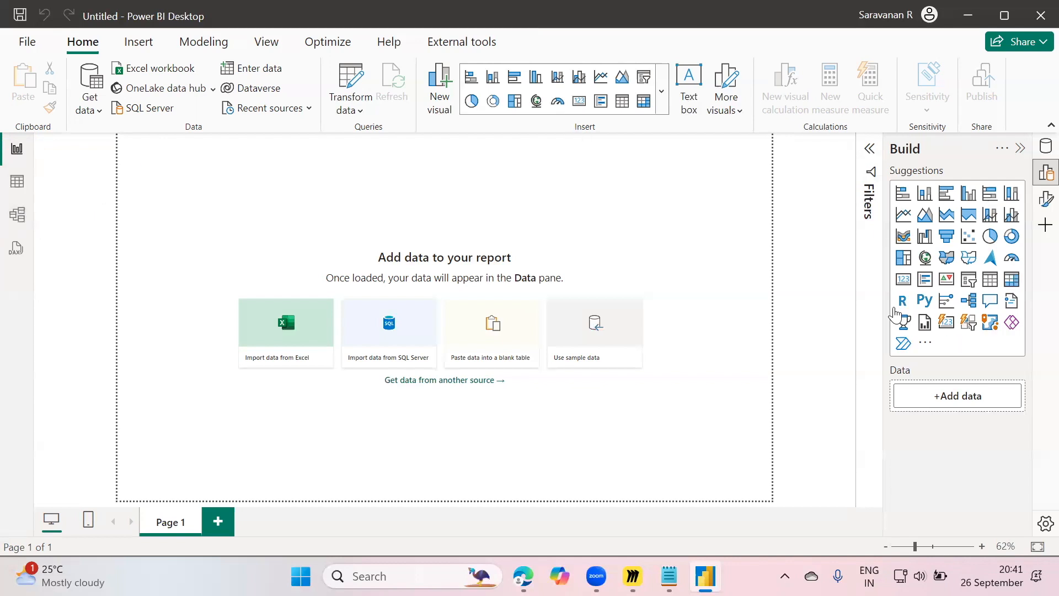
View the report's data, visual-building and page formatting options, ending on the data view
left_click(1041, 149)
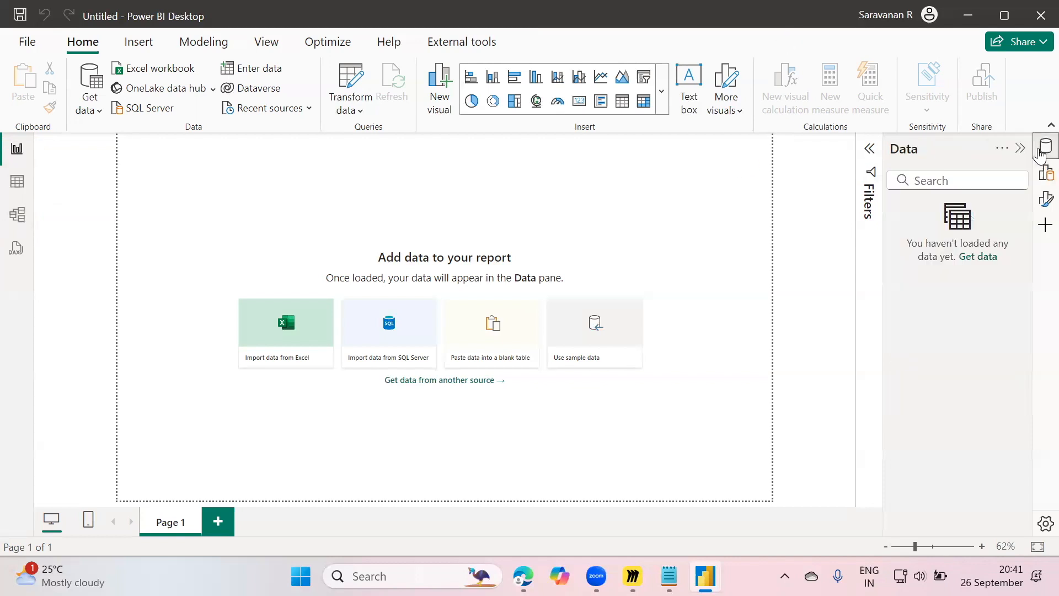
left_click(1040, 182)
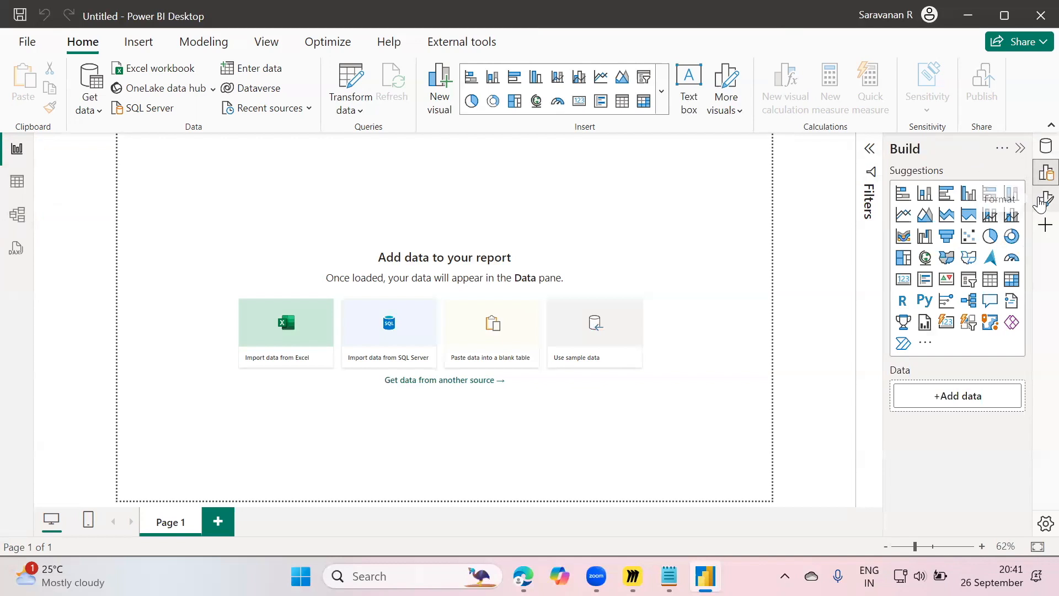
left_click(1040, 202)
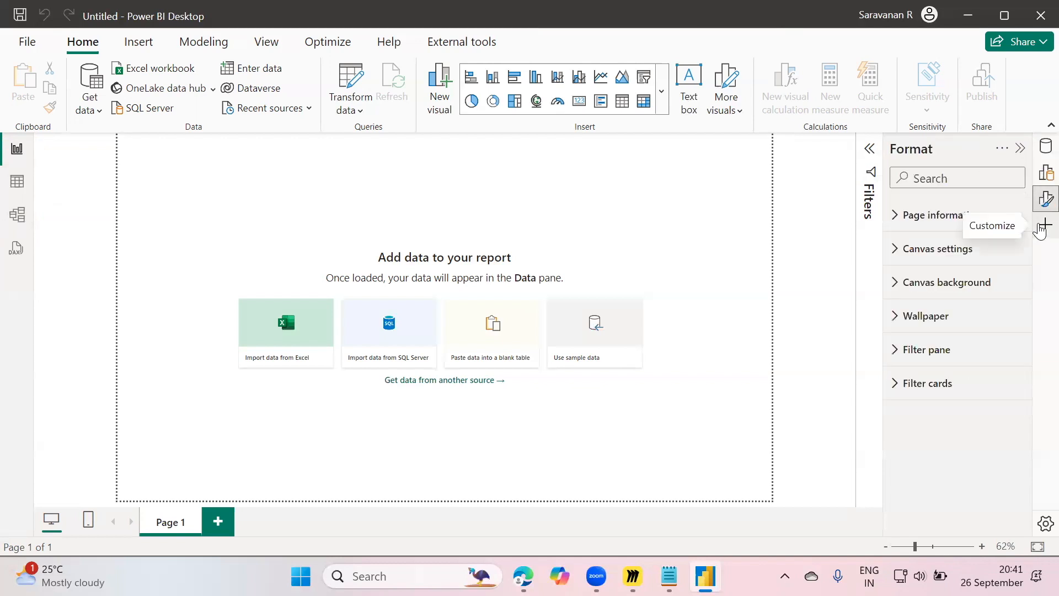
left_click(1040, 153)
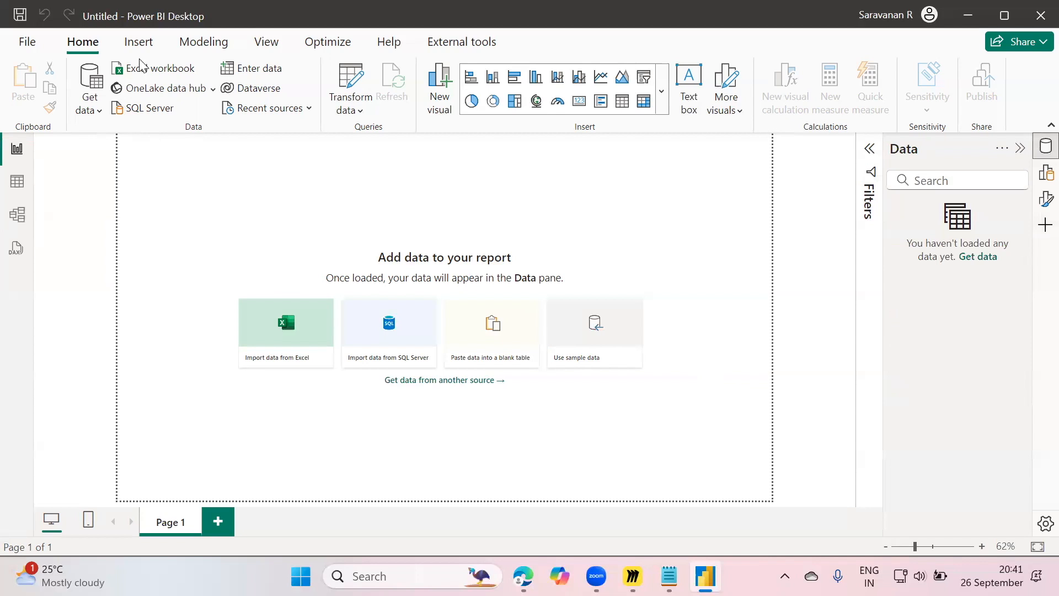
Examine the complete list of available data source connectors, leaving it without connecting
left_click(97, 113)
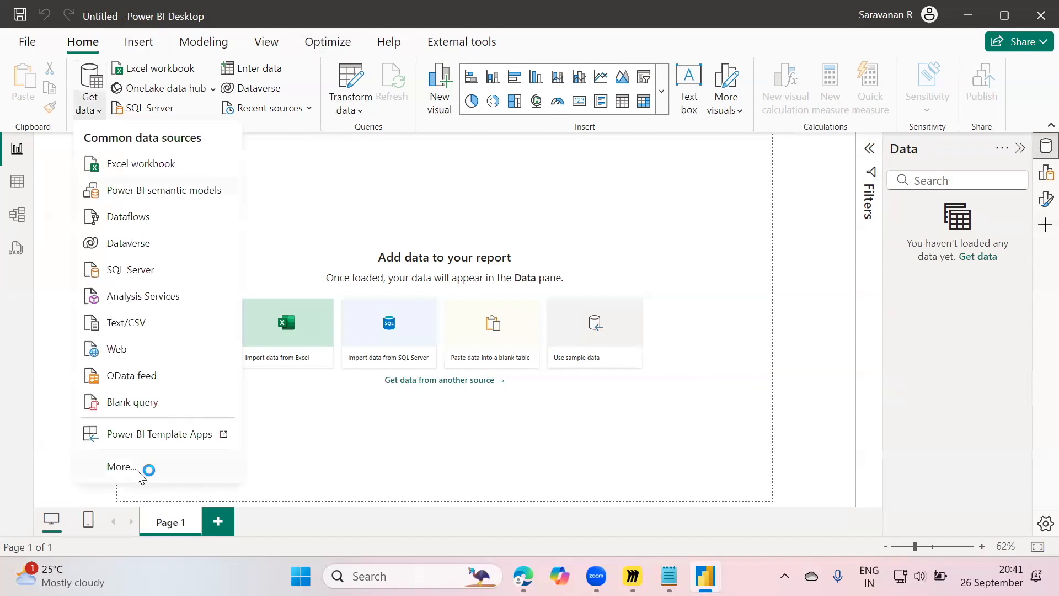
left_click(141, 472)
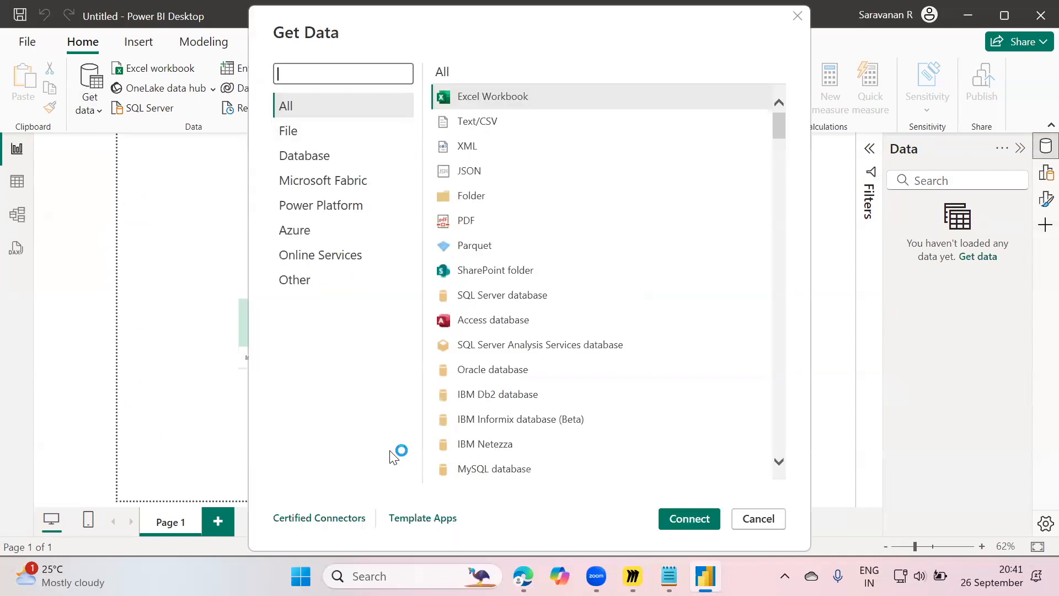
key("Escape")
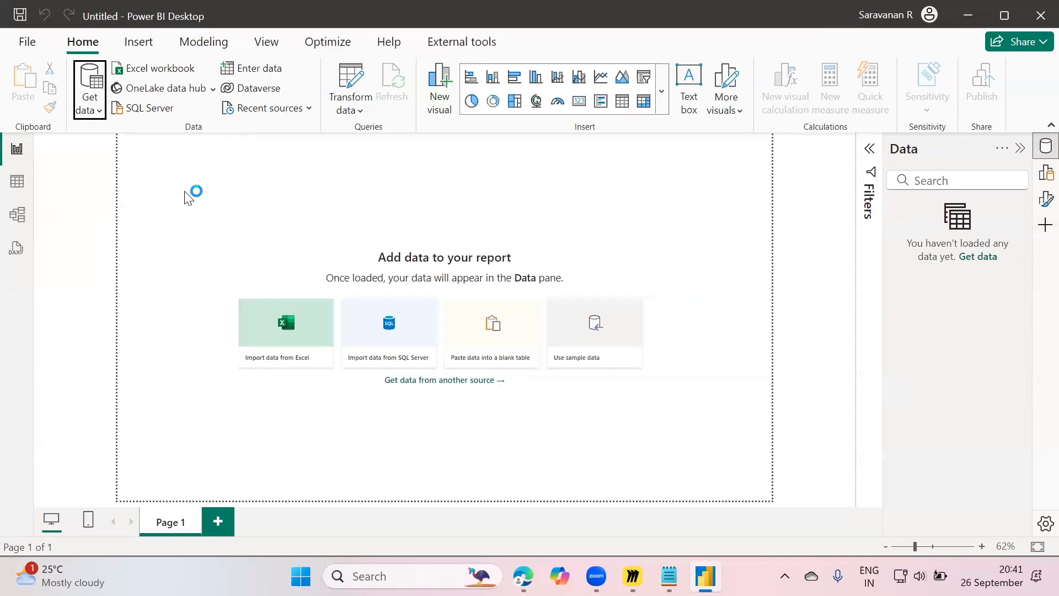
Import the taxi-source-2013 CSV file and open it for transformation in Power Query Editor
left_click(99, 112)
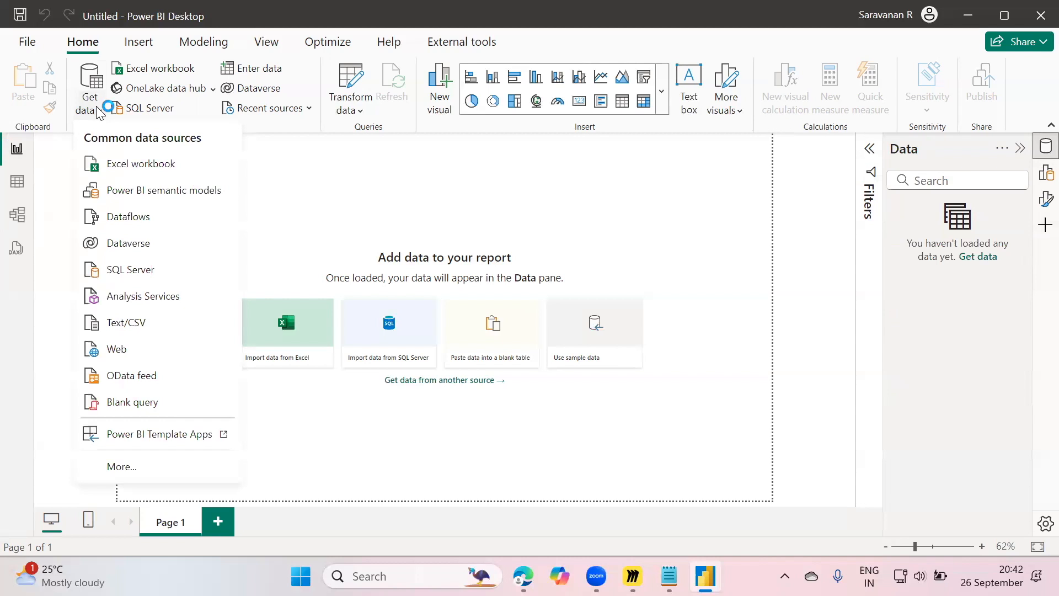
left_click(147, 328)
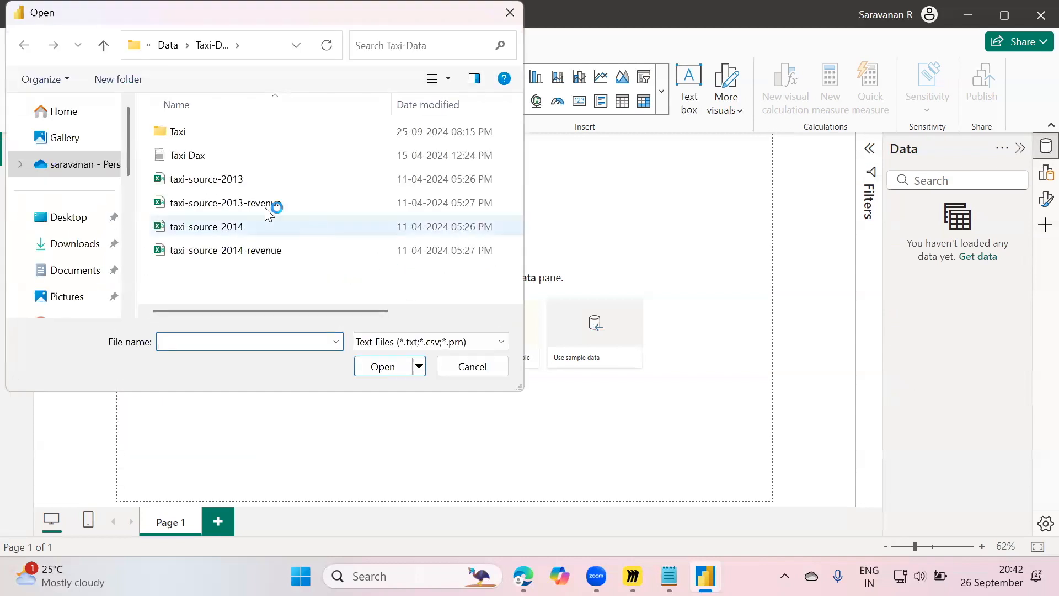
left_click(238, 181)
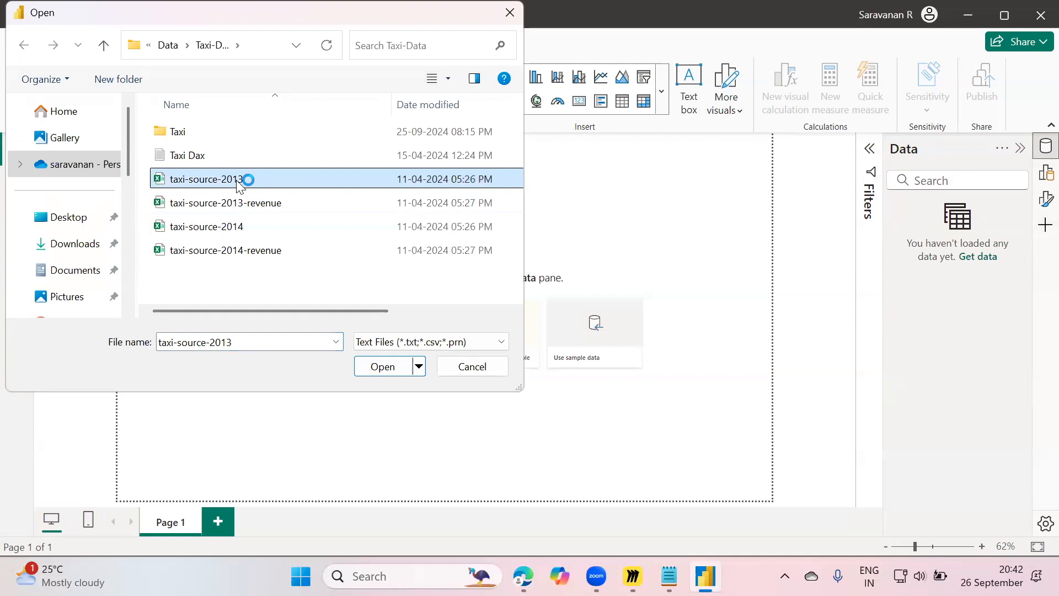
left_click(385, 371)
left_click(385, 369)
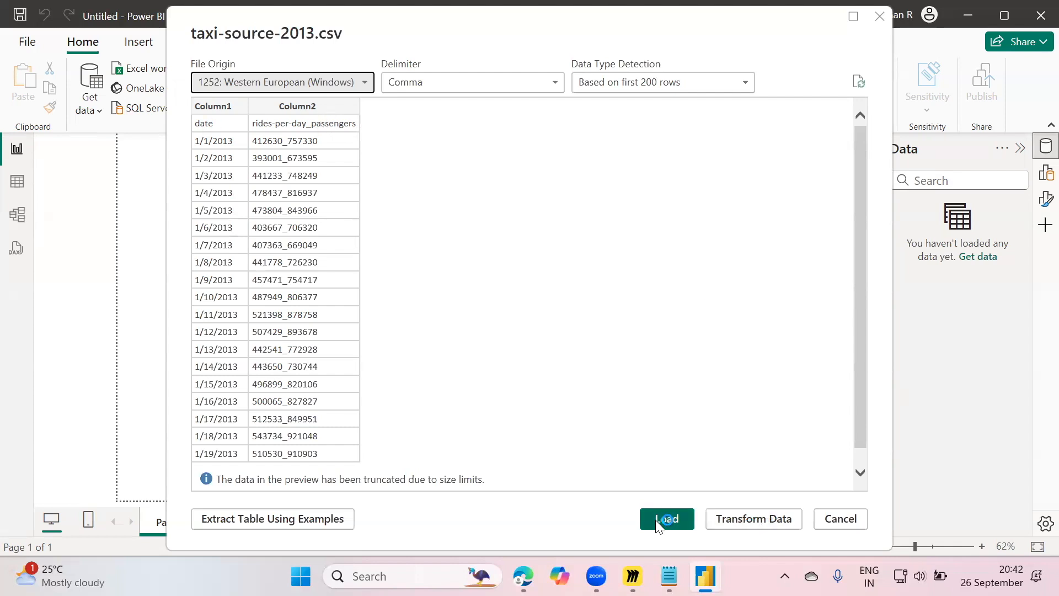
left_click(743, 519)
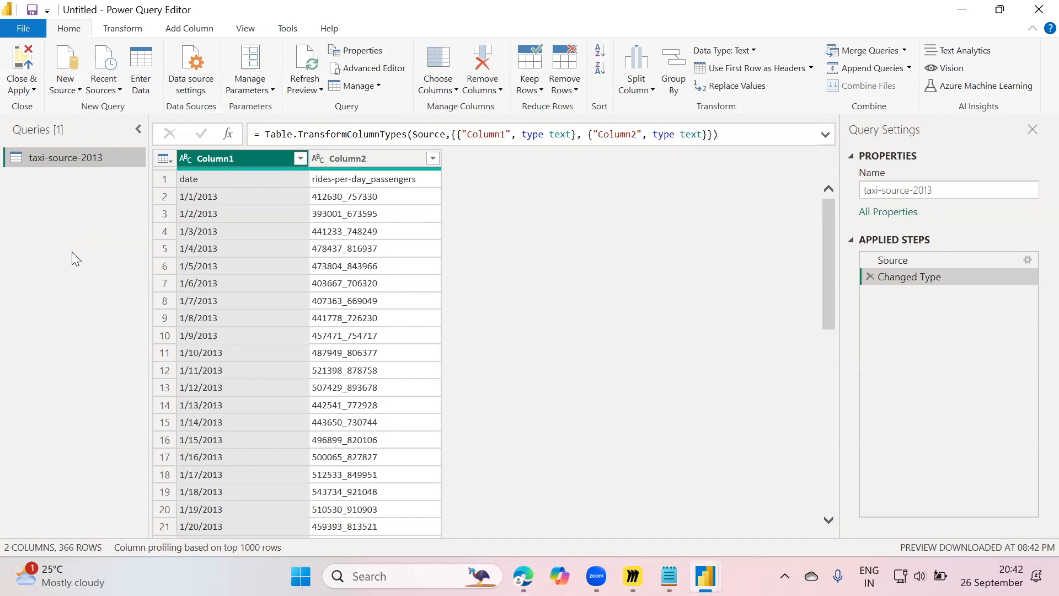
Add the taxi-source-2014 CSV file as a new query, keeping the default import settings
left_click(72, 90)
left_click(105, 199)
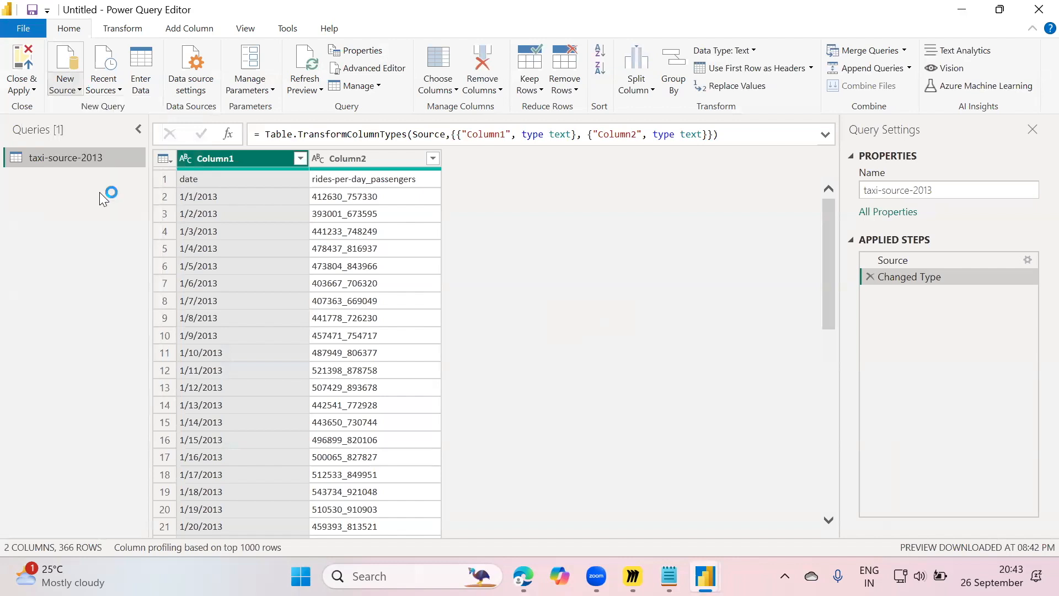
right_click(82, 231)
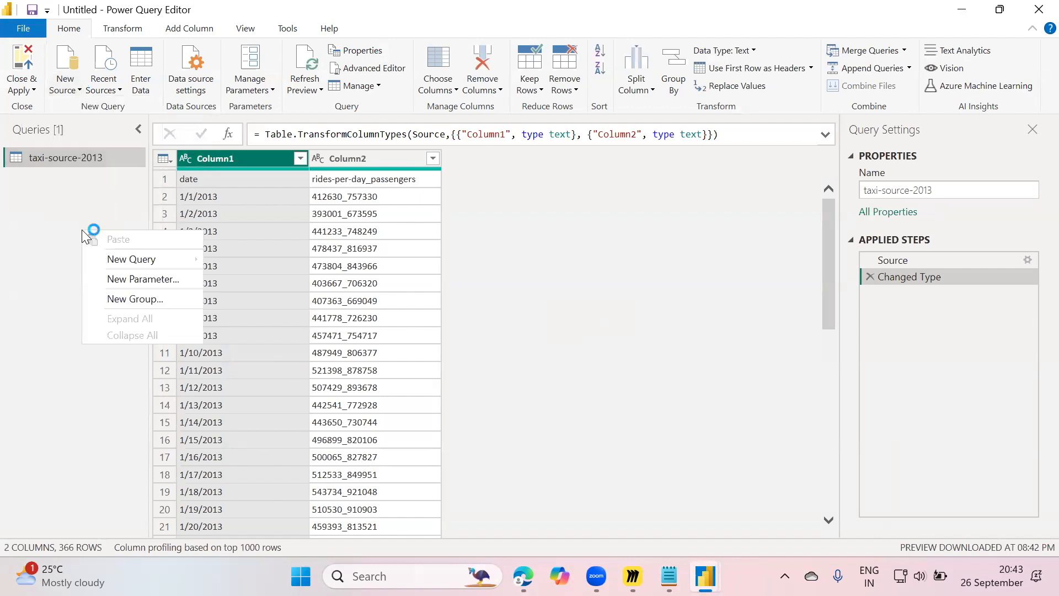
mouse_move(138, 267)
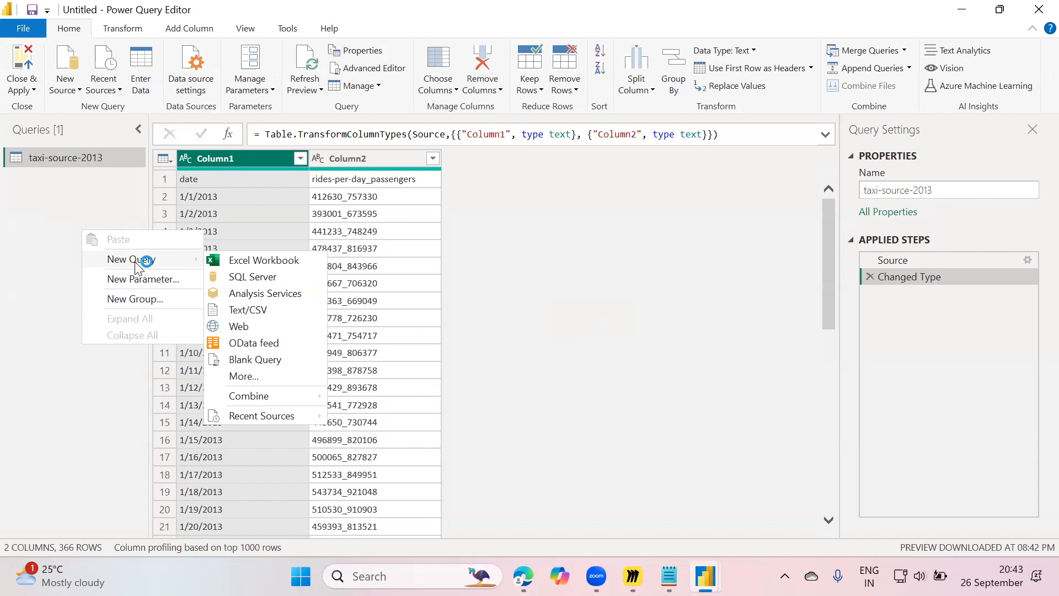
left_click(260, 310)
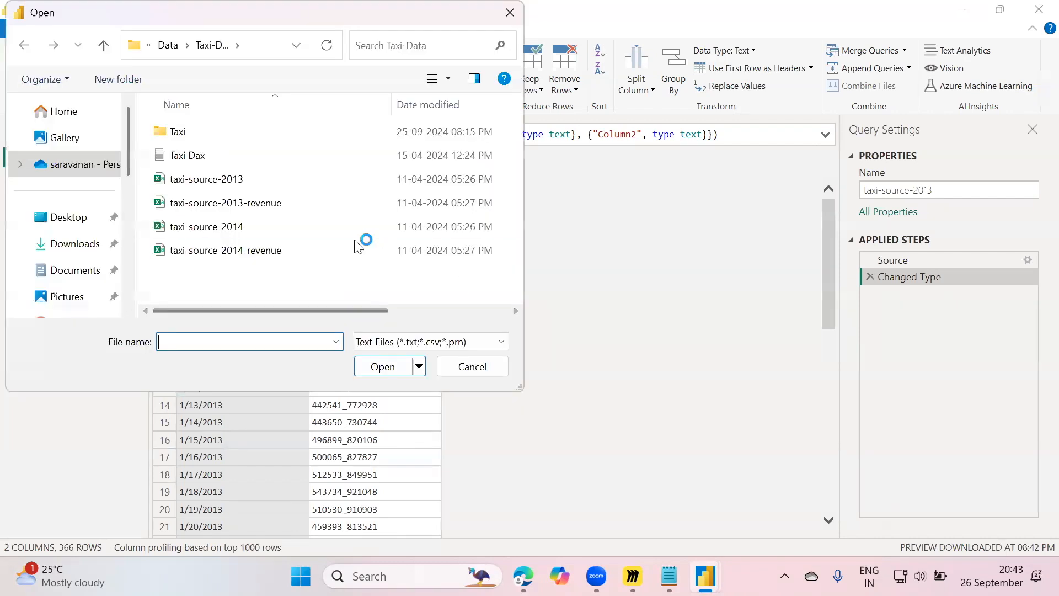
left_click(247, 235)
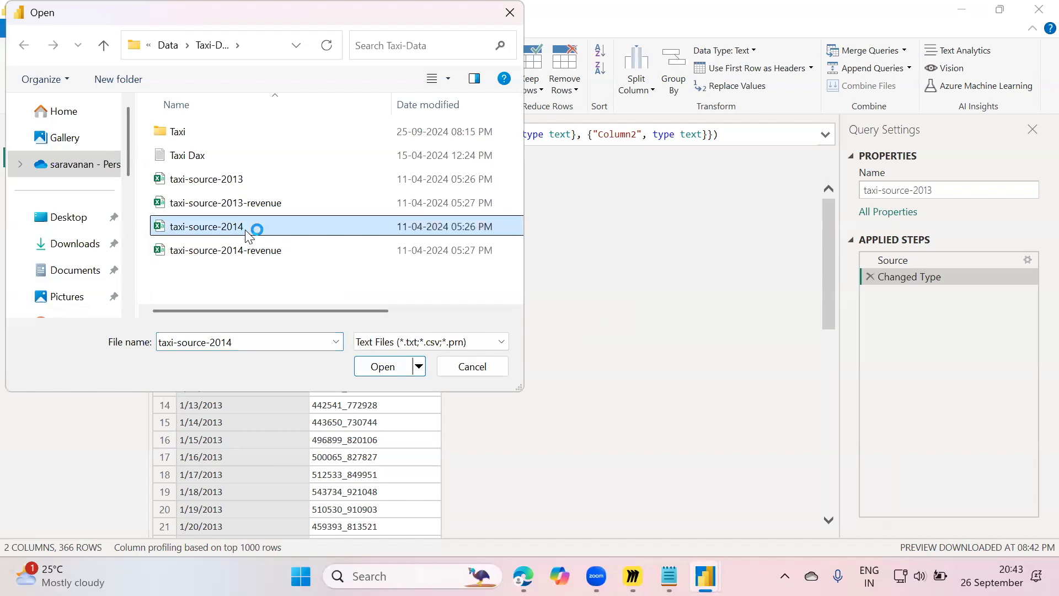
left_click(387, 367)
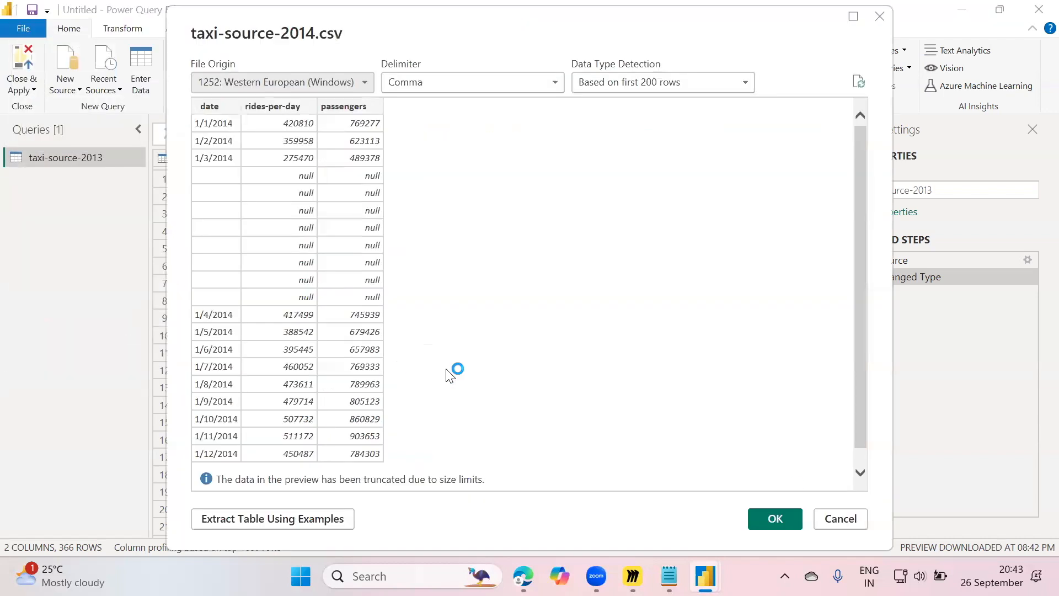
left_click(781, 518)
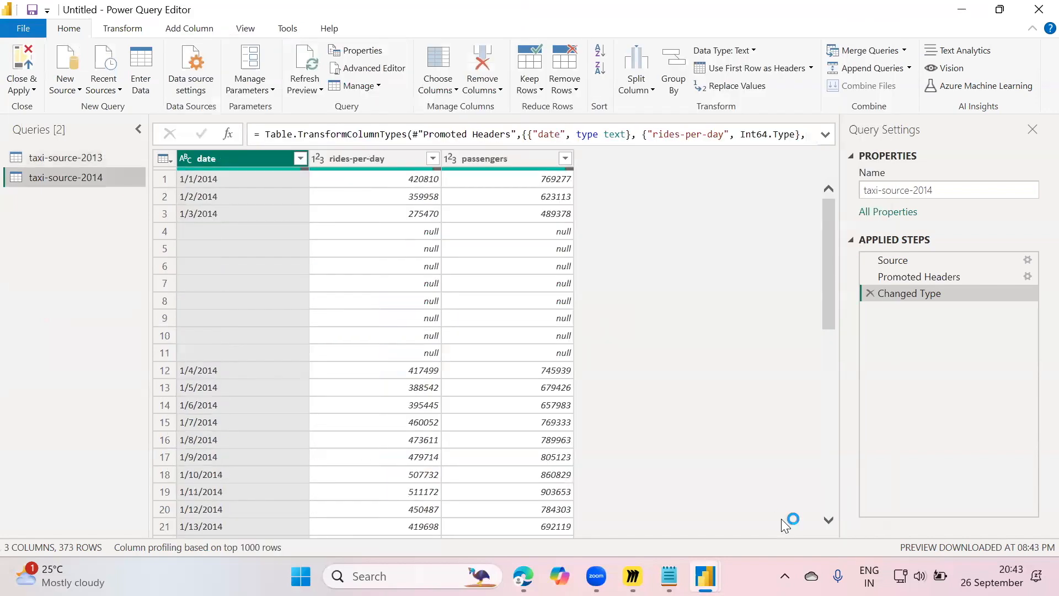
Add the taxi-source-2013-revenue CSV file as another query with the default import settings
right_click(83, 261)
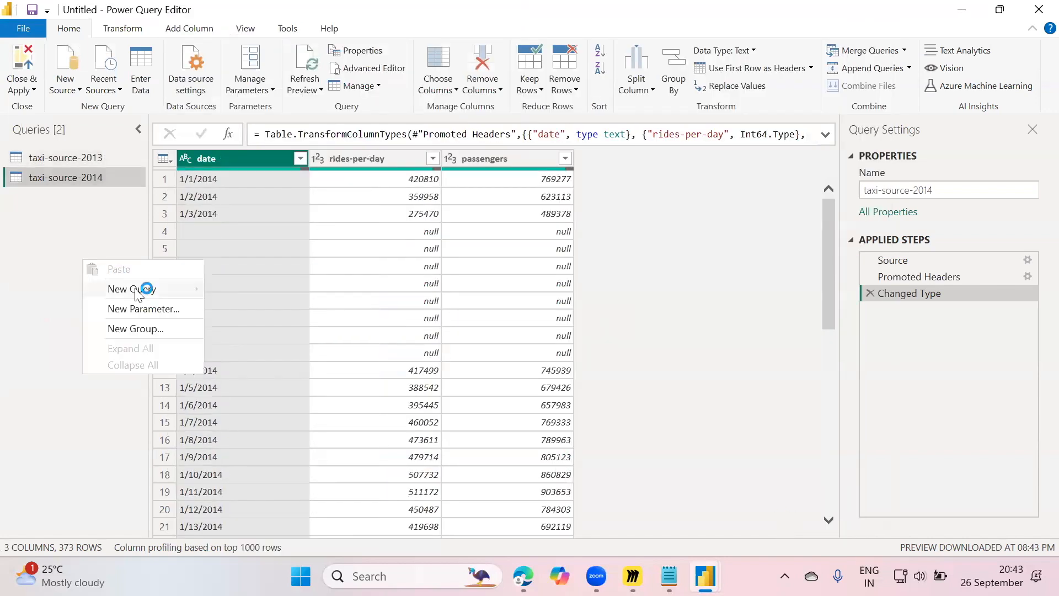
mouse_move(141, 287)
left_click(247, 340)
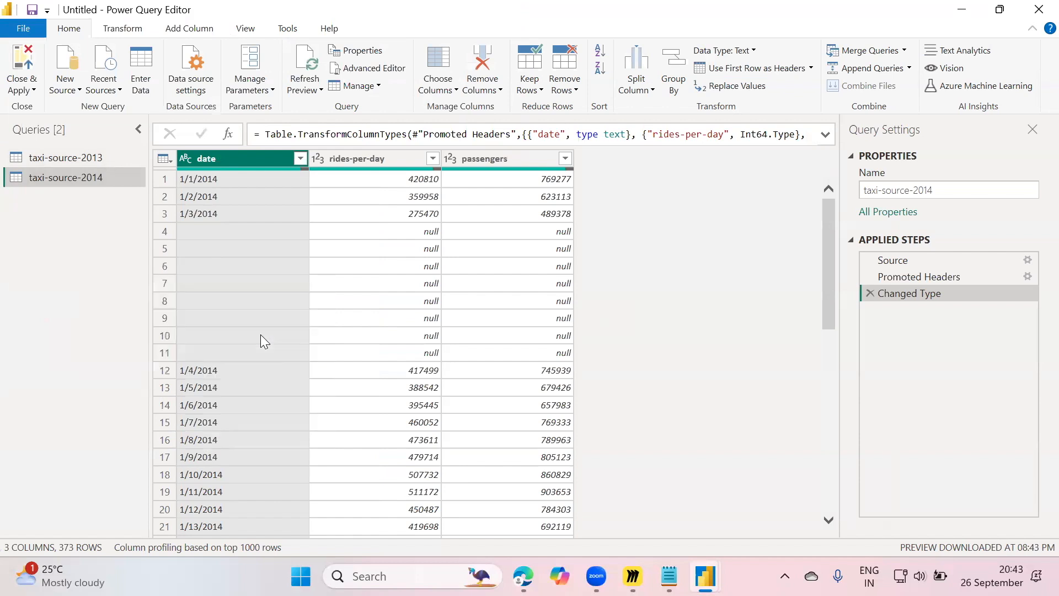
left_click(210, 231)
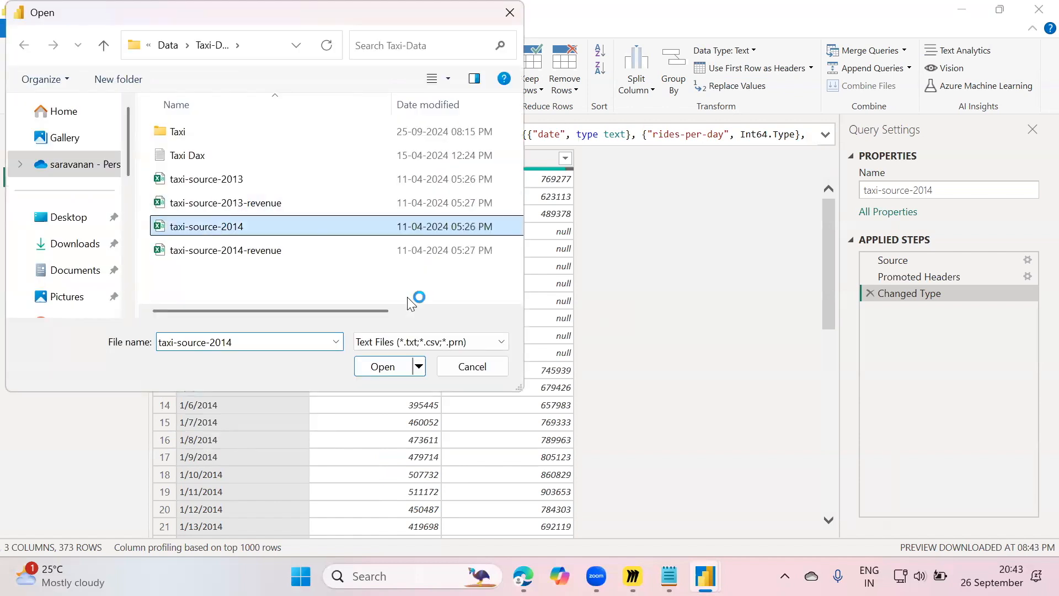
left_click(282, 211)
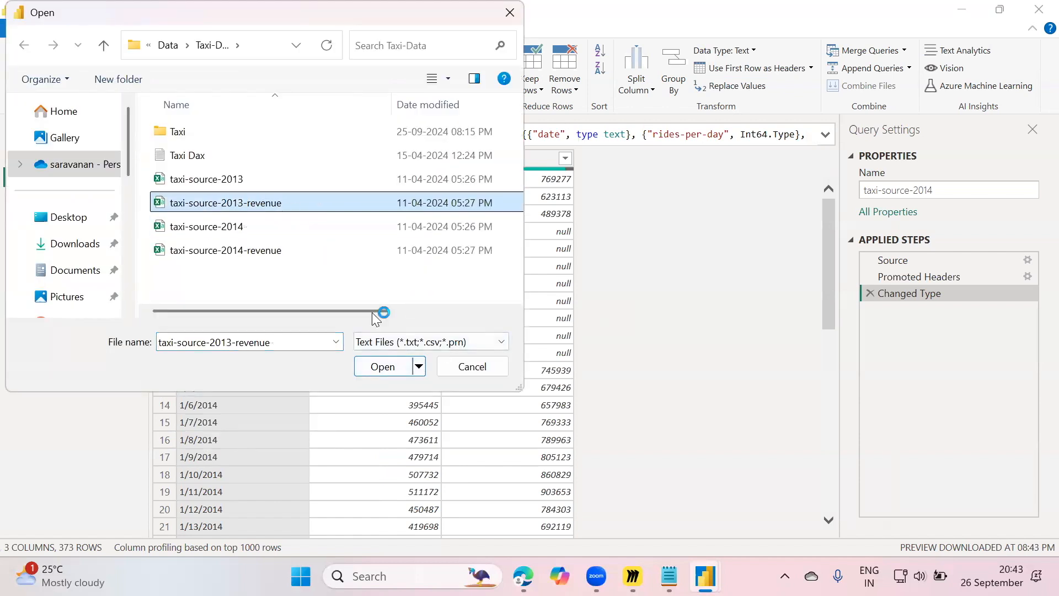
left_click(381, 366)
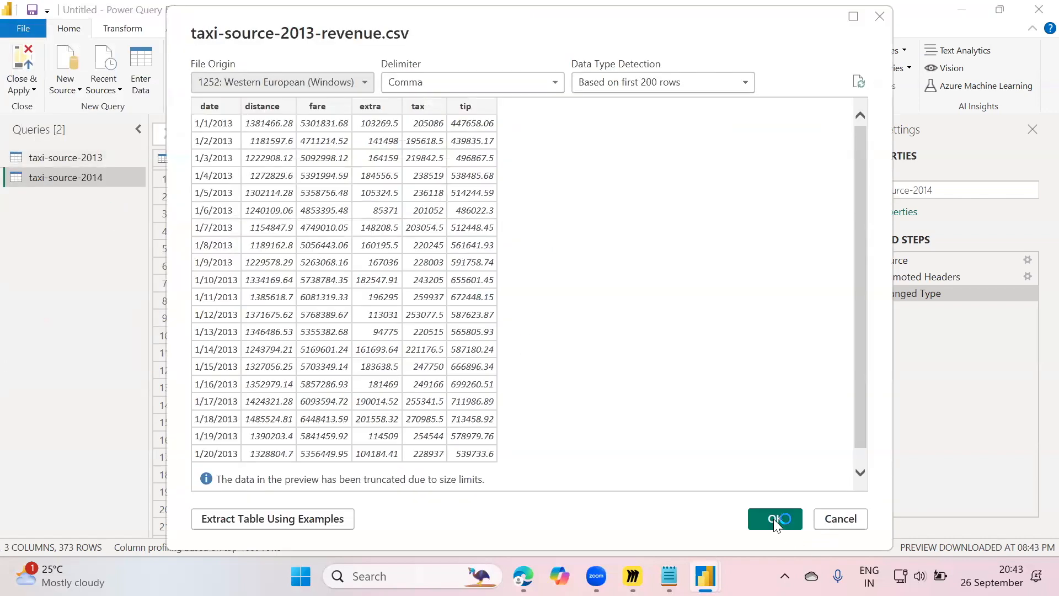
left_click(774, 519)
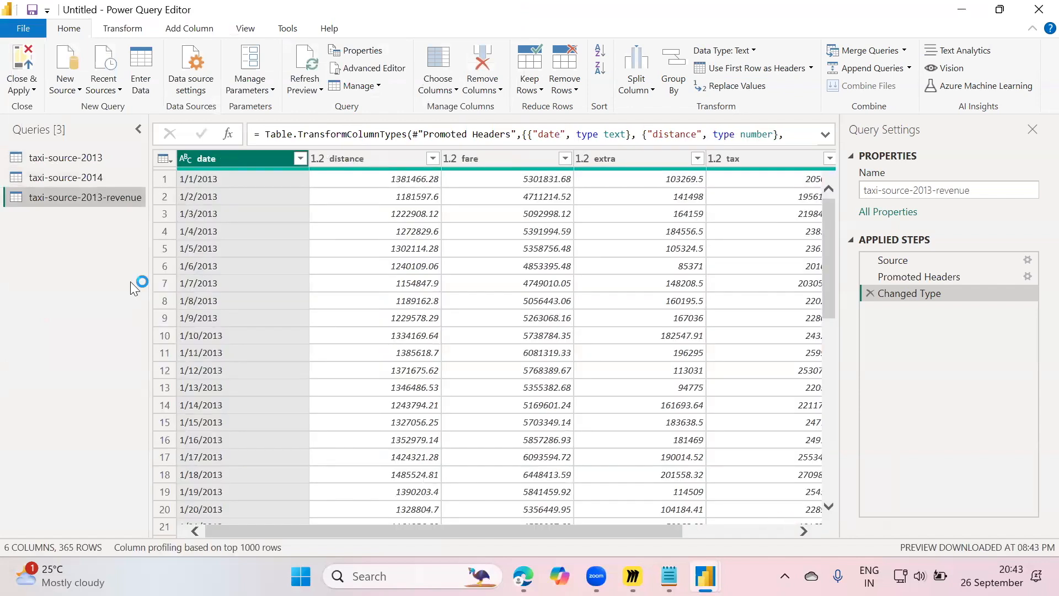
Add the taxi-source-2014-revenue CSV file as a new query, keeping the default import settings
right_click(104, 249)
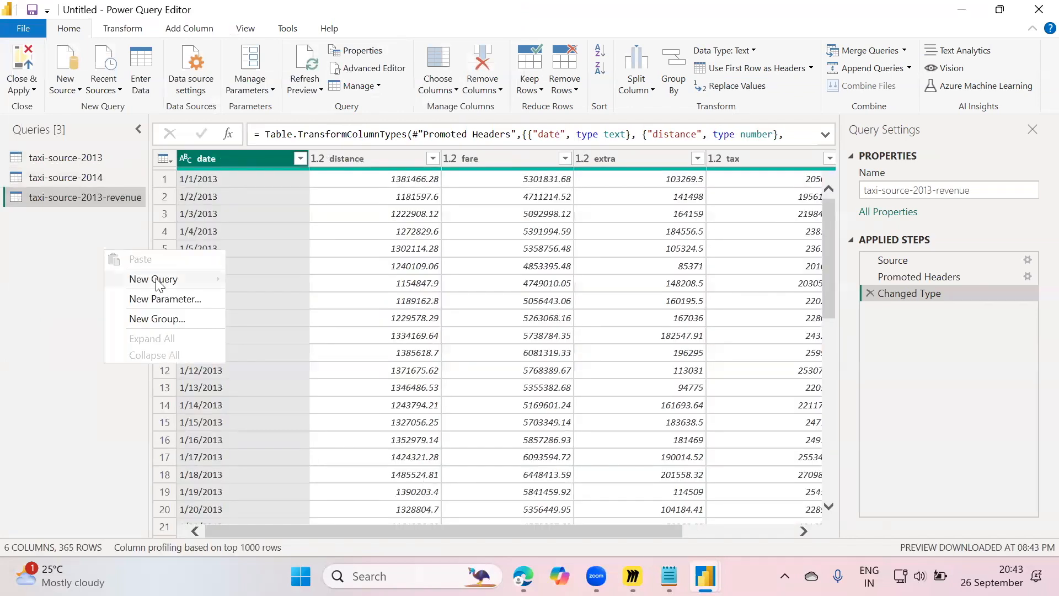
mouse_move(156, 280)
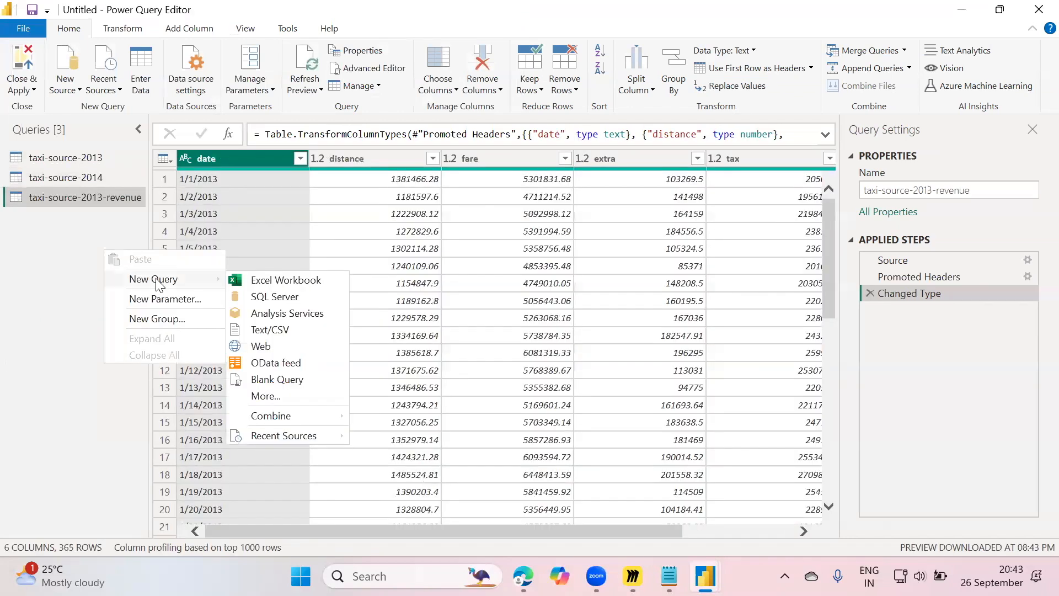
left_click(302, 331)
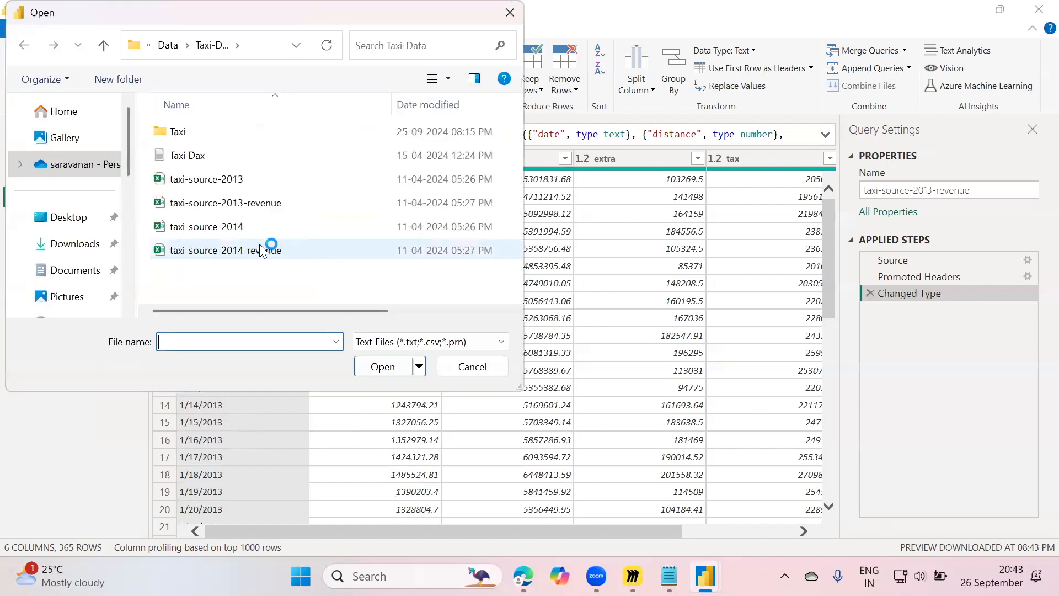
left_click(262, 250)
left_click(382, 366)
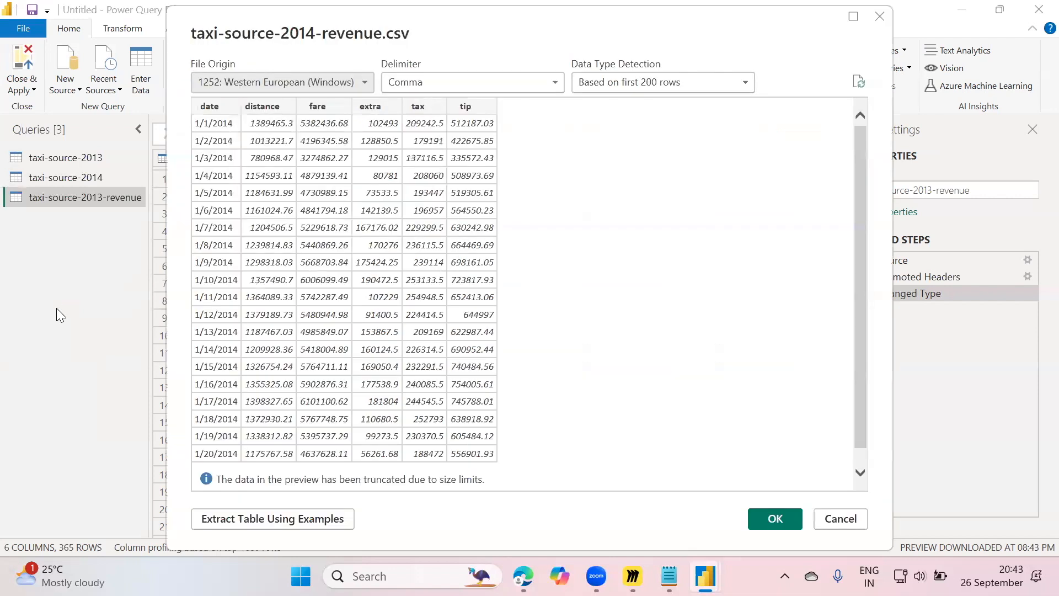
left_click(771, 516)
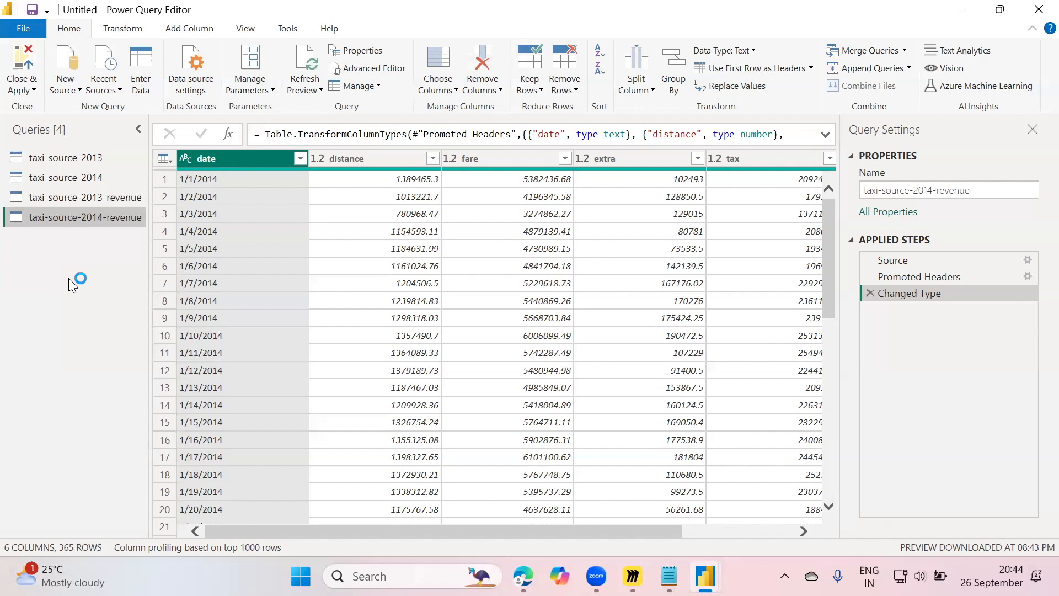
left_click(124, 30)
left_click(189, 29)
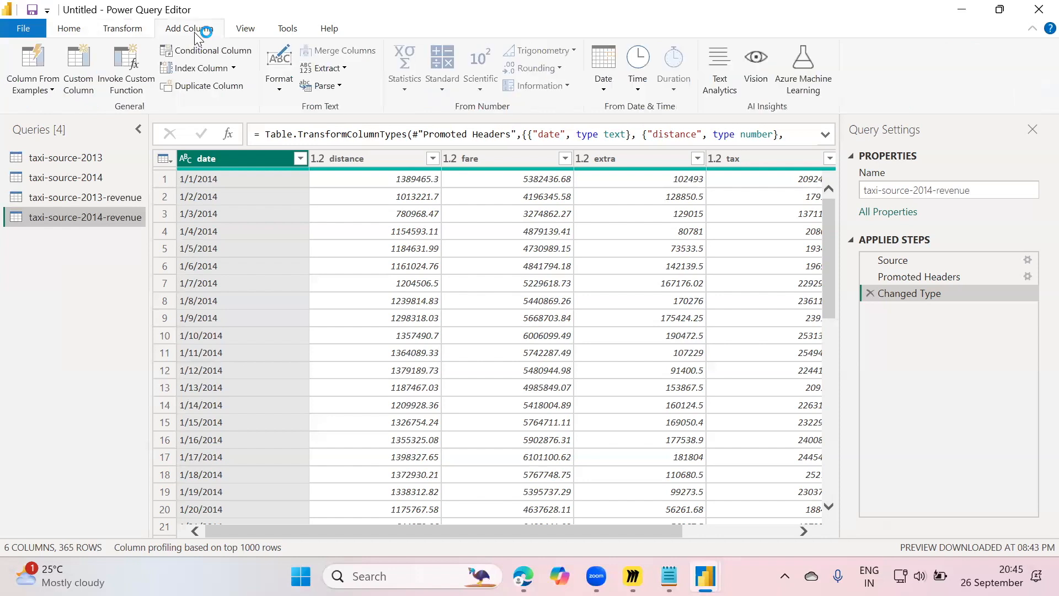
left_click(111, 28)
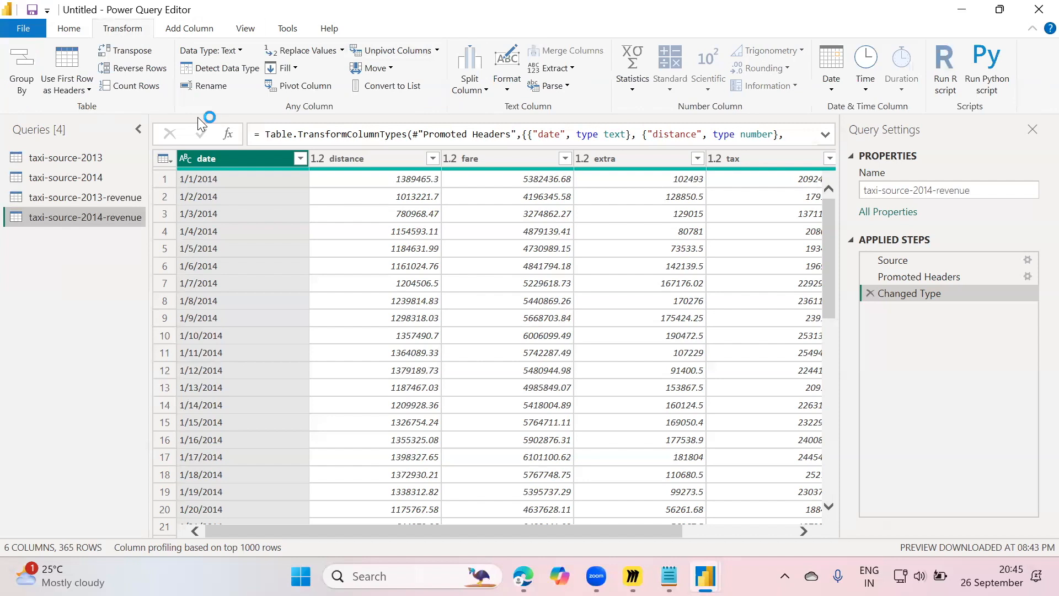
Check the column quality of the 2014 revenue data, hide it, and display the column distribution instead
left_click(245, 30)
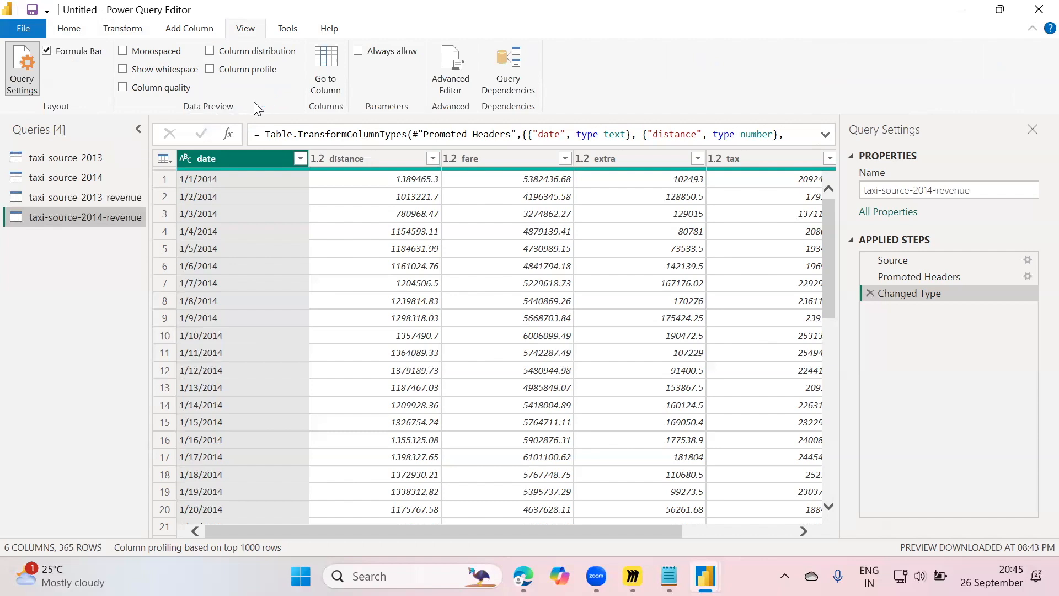
left_click(122, 87)
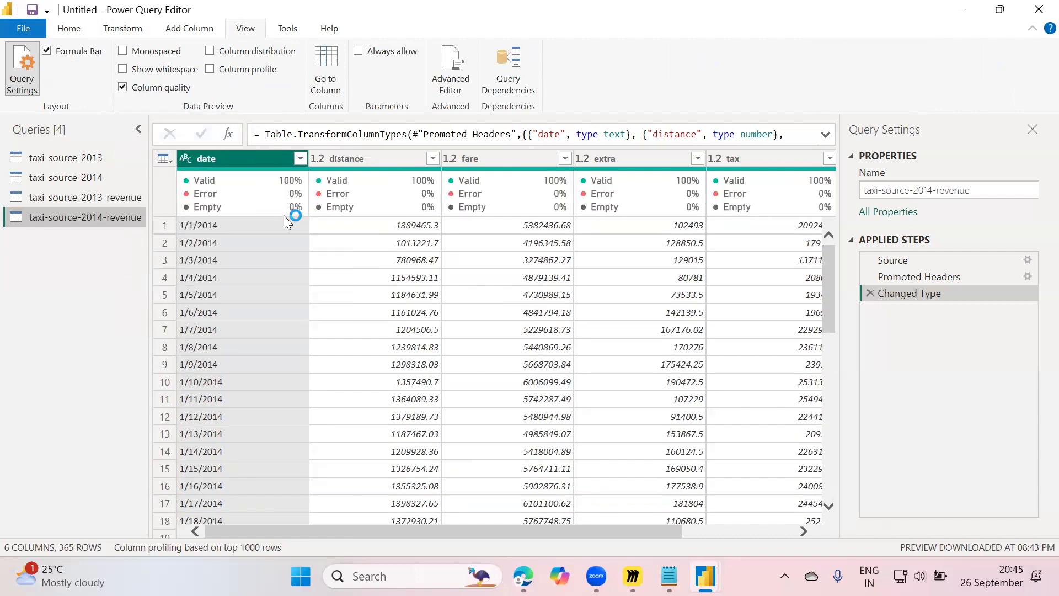
left_click(123, 87)
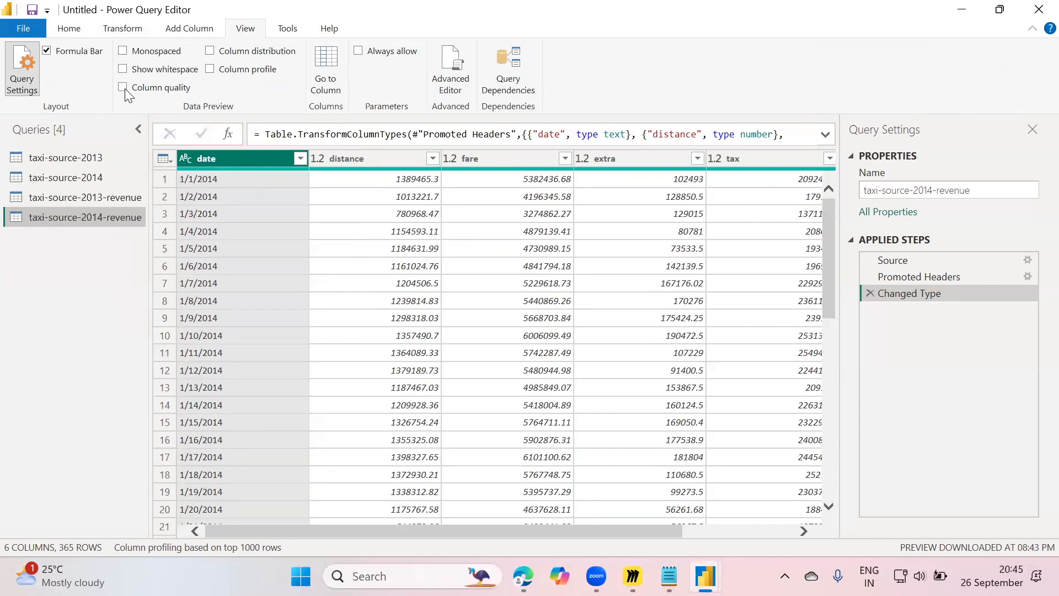
left_click(211, 54)
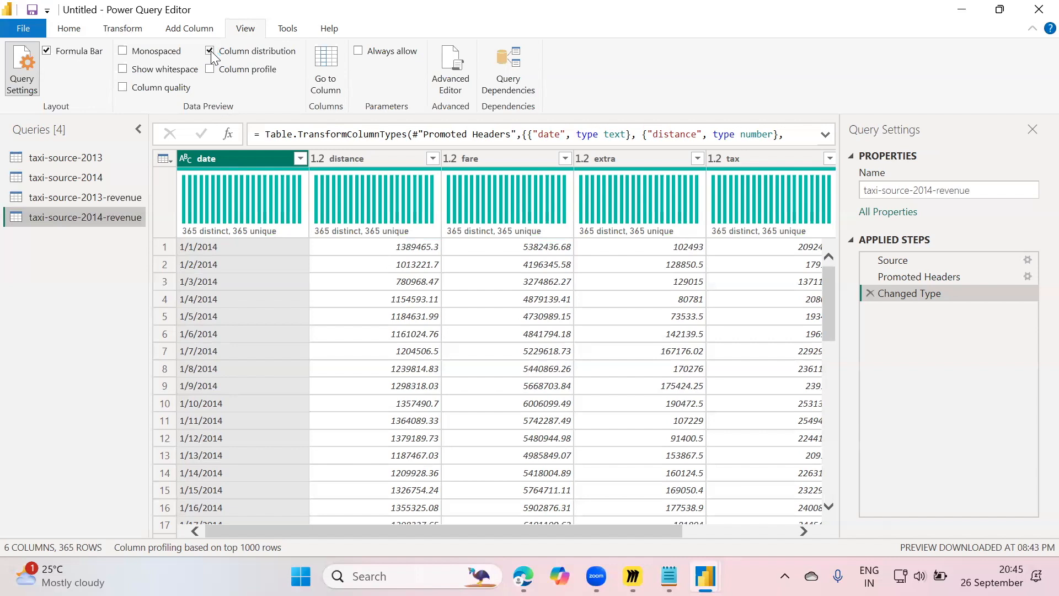
Switch to the Notepad notes and add a "Names" heading with five sample first names, using the first name again in fourth place
left_click(669, 576)
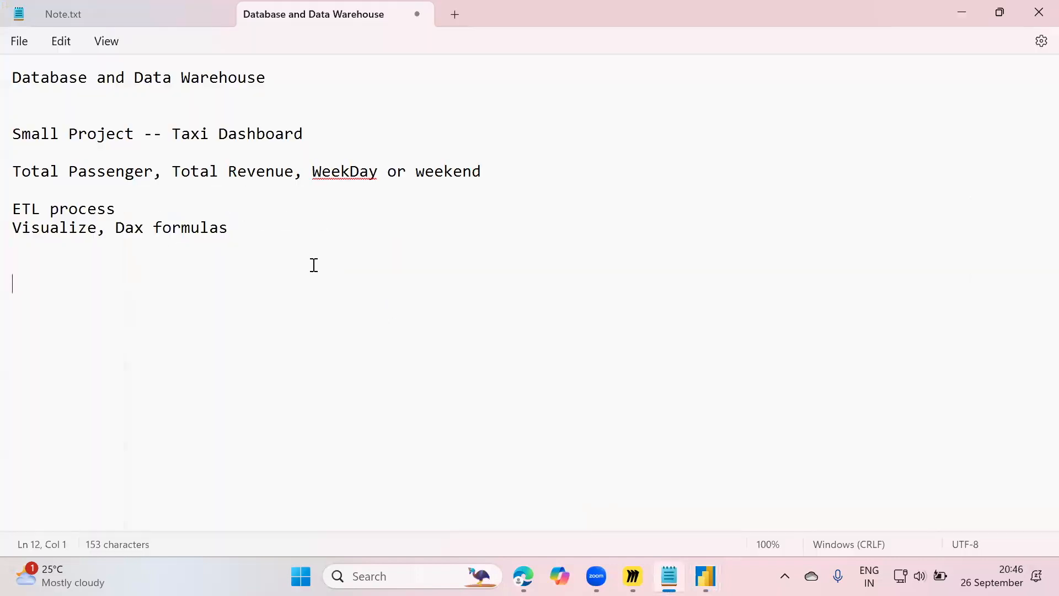
type("Names")
key("Return")
key("Return")
type("John")
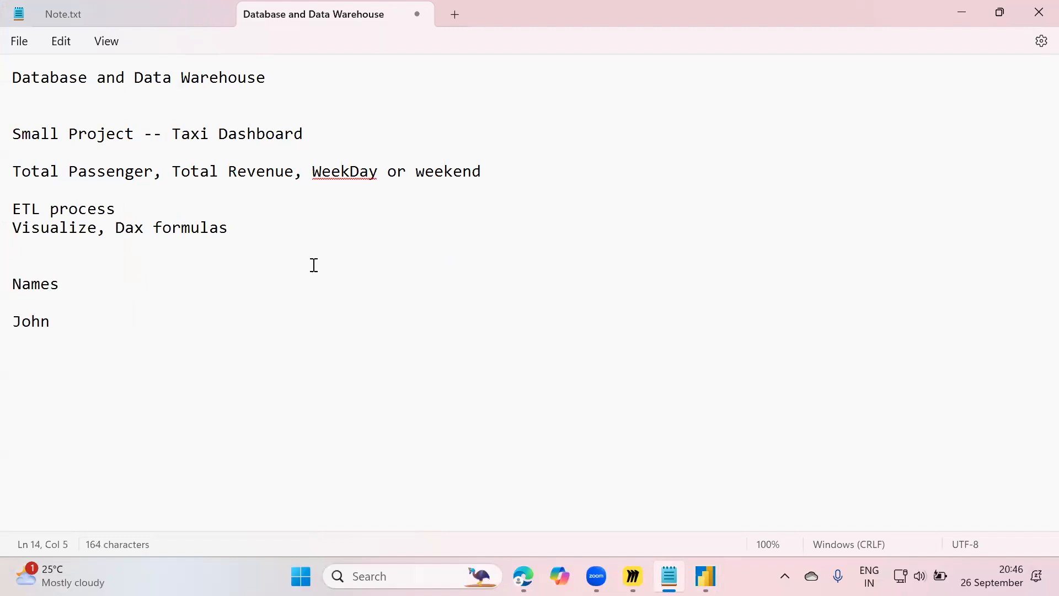
key("Return")
type("Jack")
key("Return")
type("Smith")
key("Return")
type("John")
key("Return")
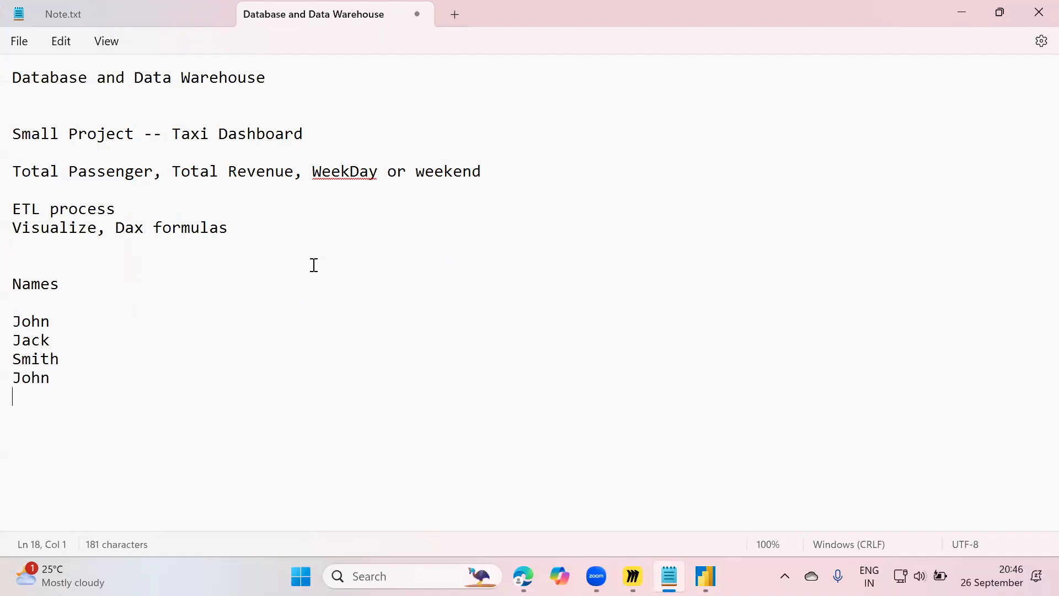
type("Rahul")
key("Return")
key("Return")
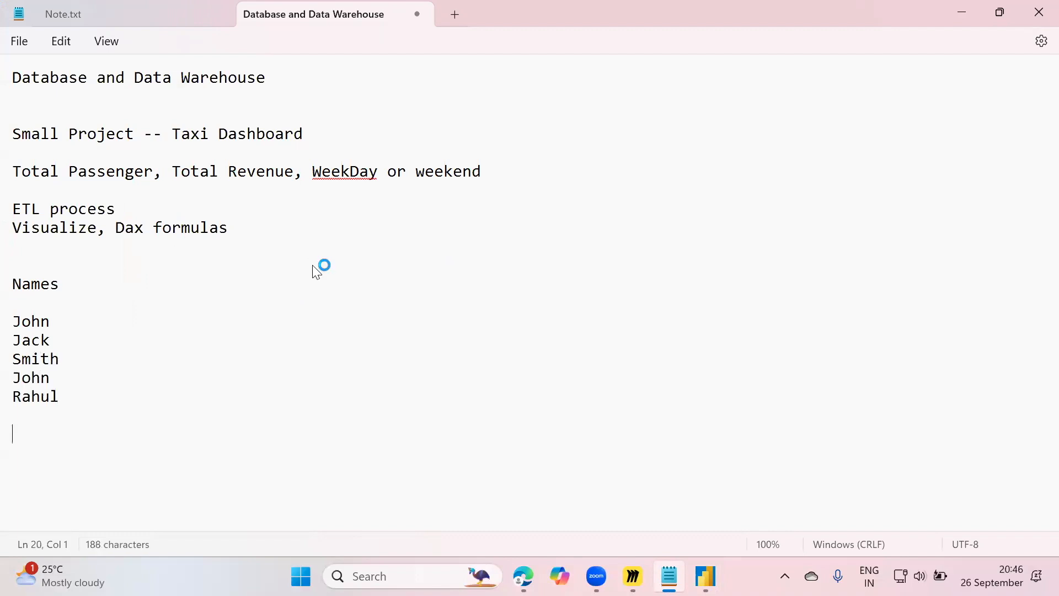
Below the names, add a "Distinct:" line and the line "Unique: which is not repeated, no duplication, 4"
type("Distic")
key("BackSpace")
type("nct:")
key("Return")
type("Uniqu")
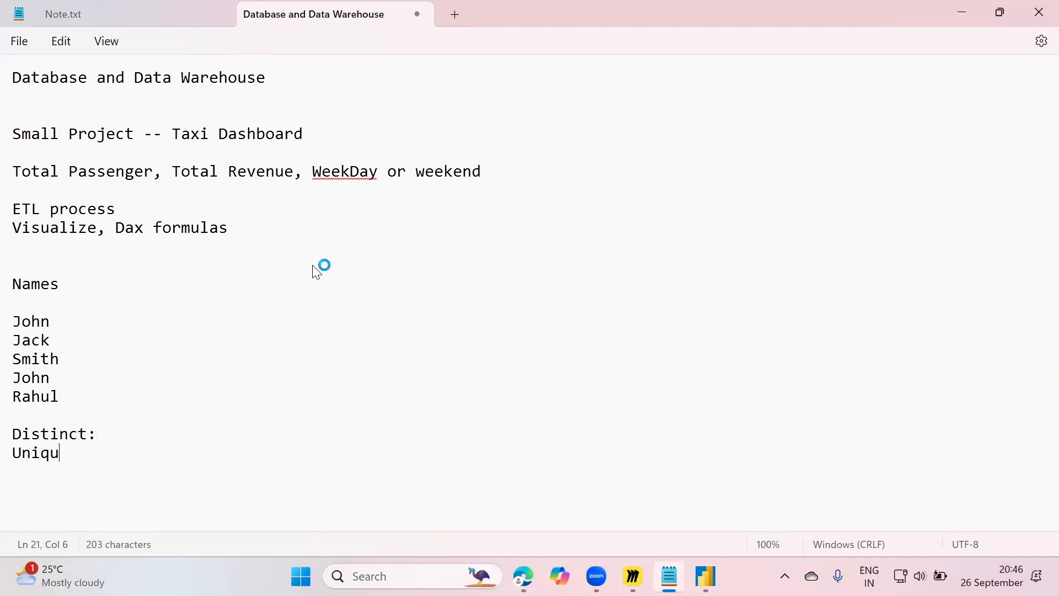
type("e:")
type("which ni")
key("BackSpace")
key("BackSpace")
type("is not repeated, no duplication,")
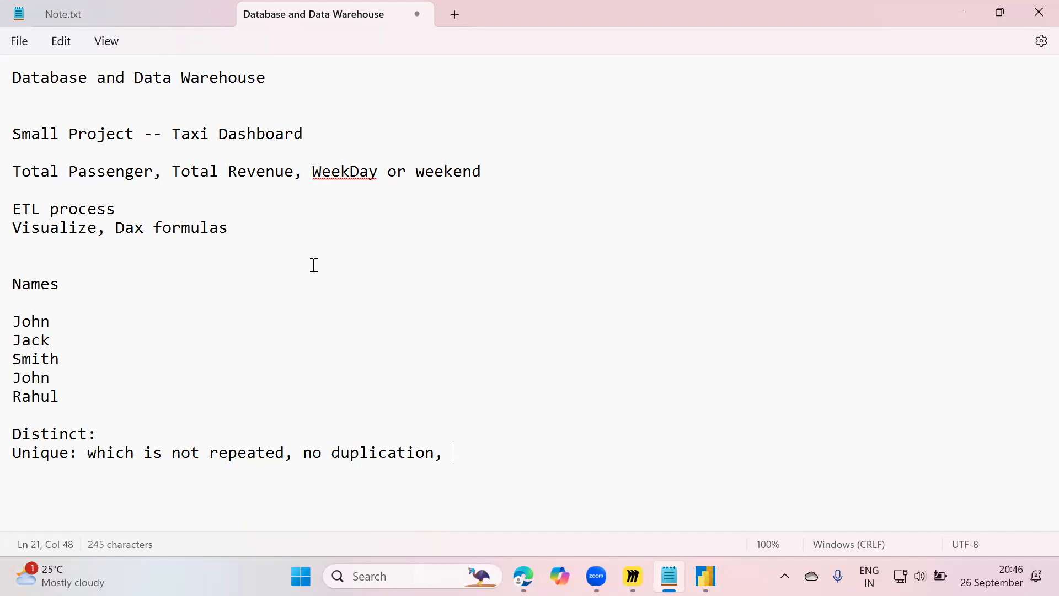
type("4")
Add the line "Distinct: Different values," below the Unique definition
key("Return")
type("Distinct: Differen")
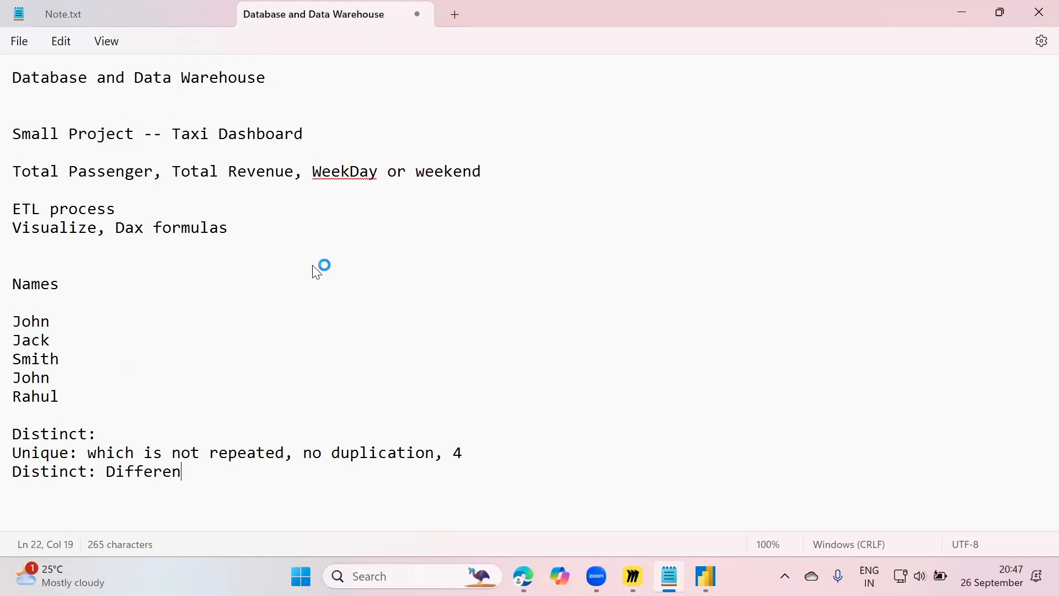
type("t values,")
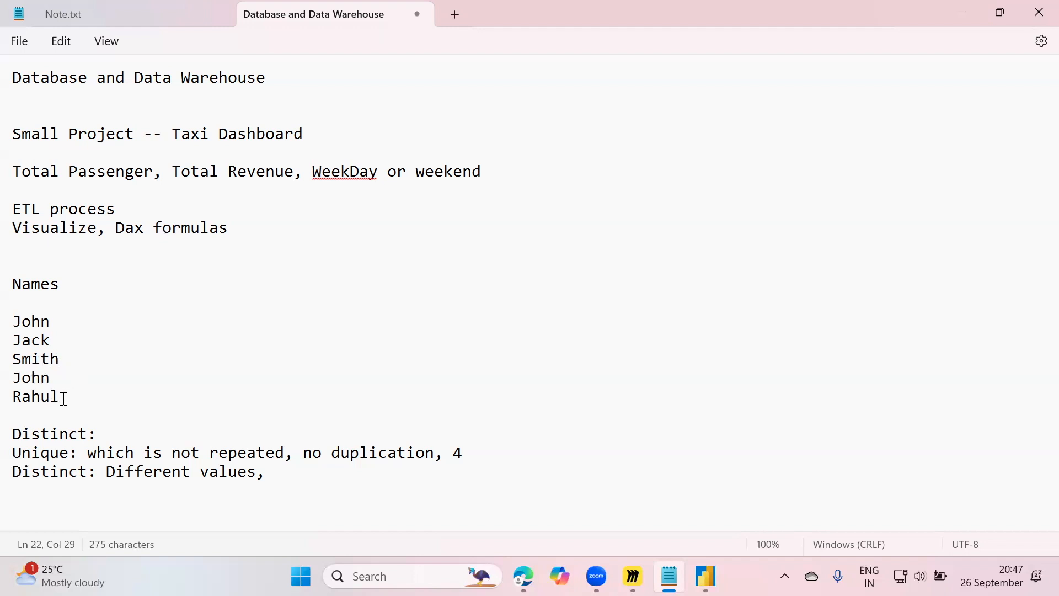
Correct the count on the Unique line to 3 and add the count 4 to the Distinct definition
left_click(473, 450)
key("BackSpace")
type("3")
key("Down")
type("4")
Return to Power Query Editor, hide the column distribution, and display the column profile of the date column
key("alt+Tab")
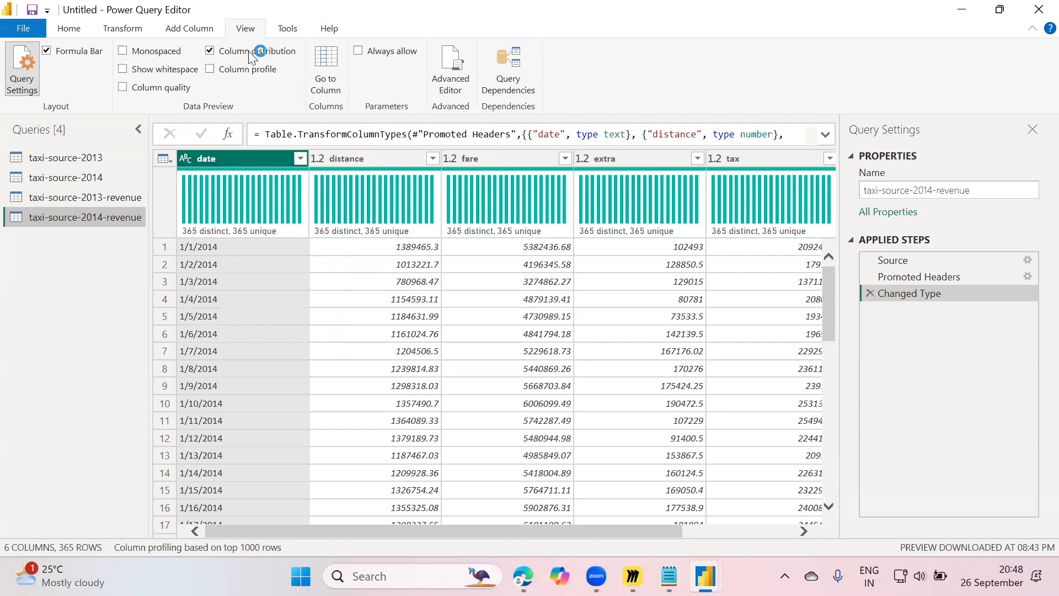
left_click(211, 52)
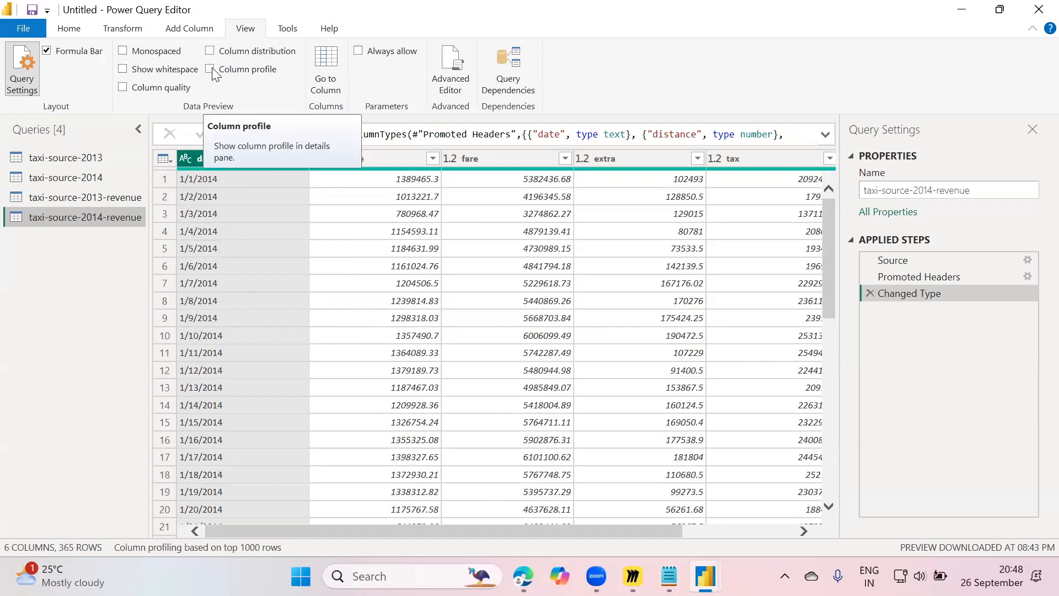
left_click(211, 68)
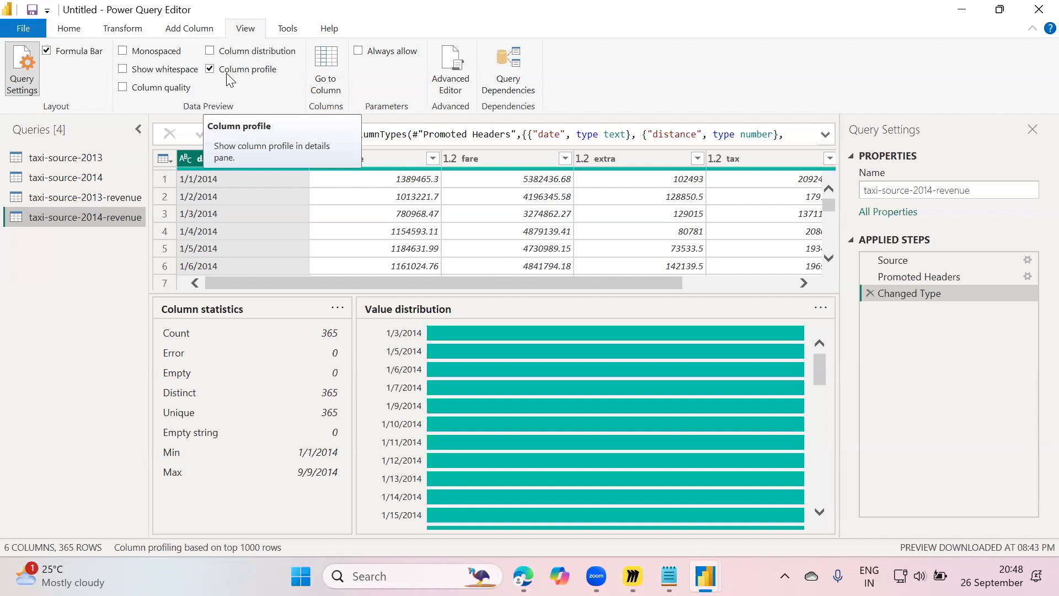
left_click(210, 70)
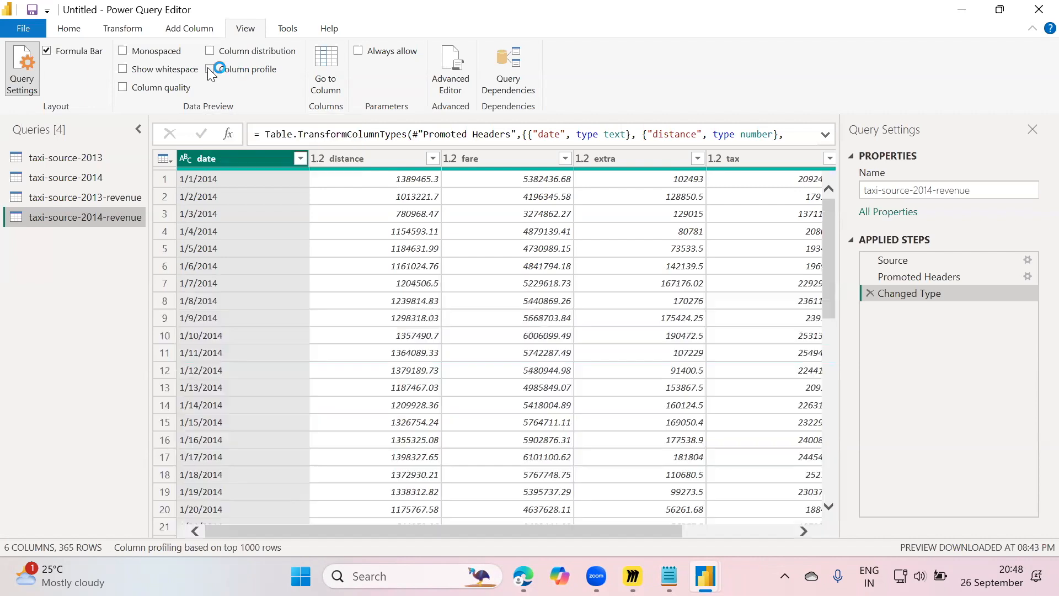
left_click(211, 69)
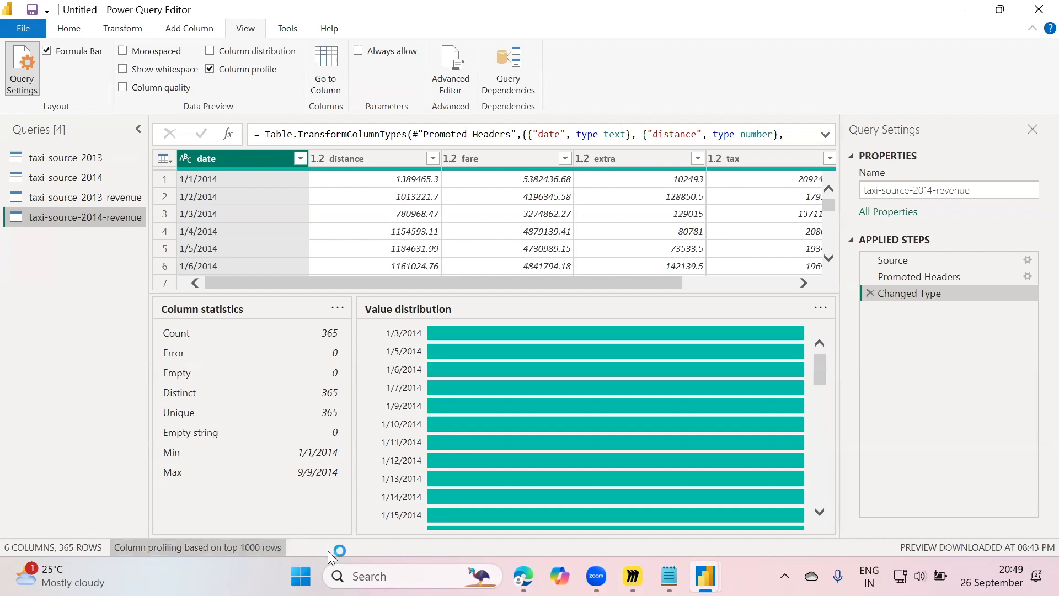
Base column profiling on the entire data set and hide the column profile
left_click(248, 548)
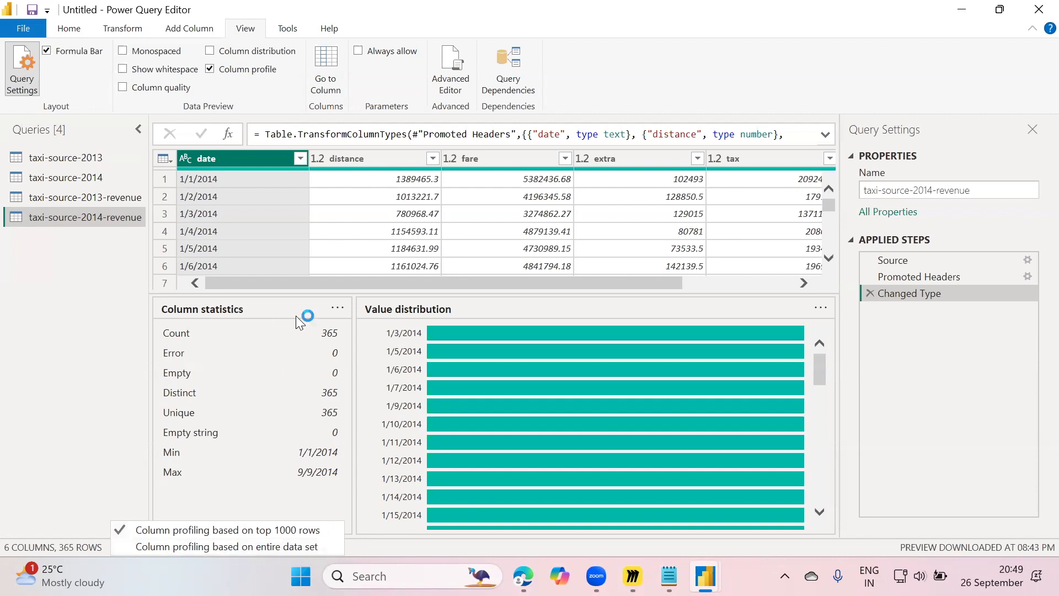
left_click(244, 546)
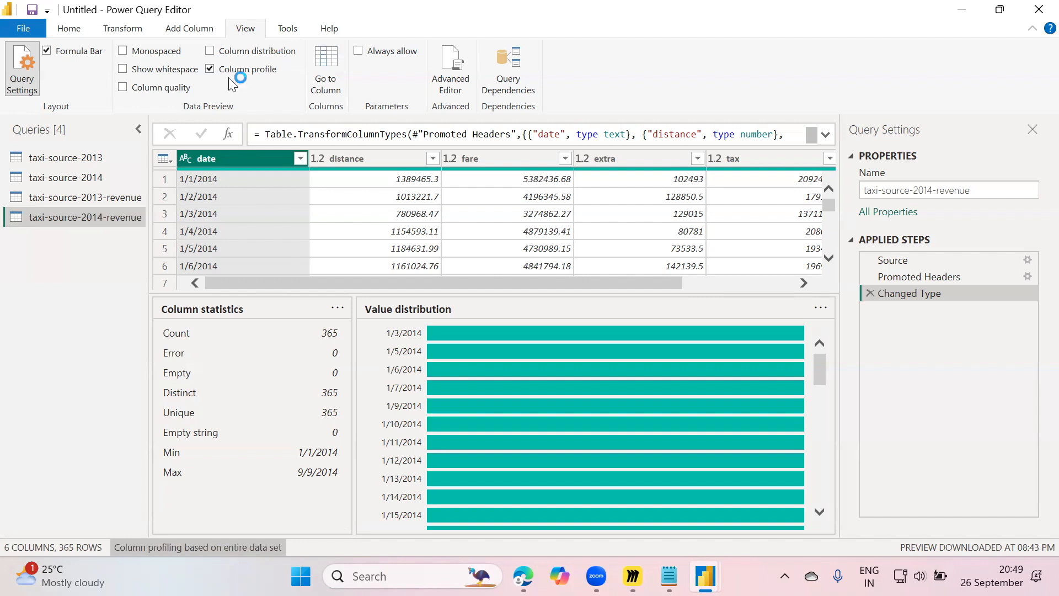
left_click(212, 69)
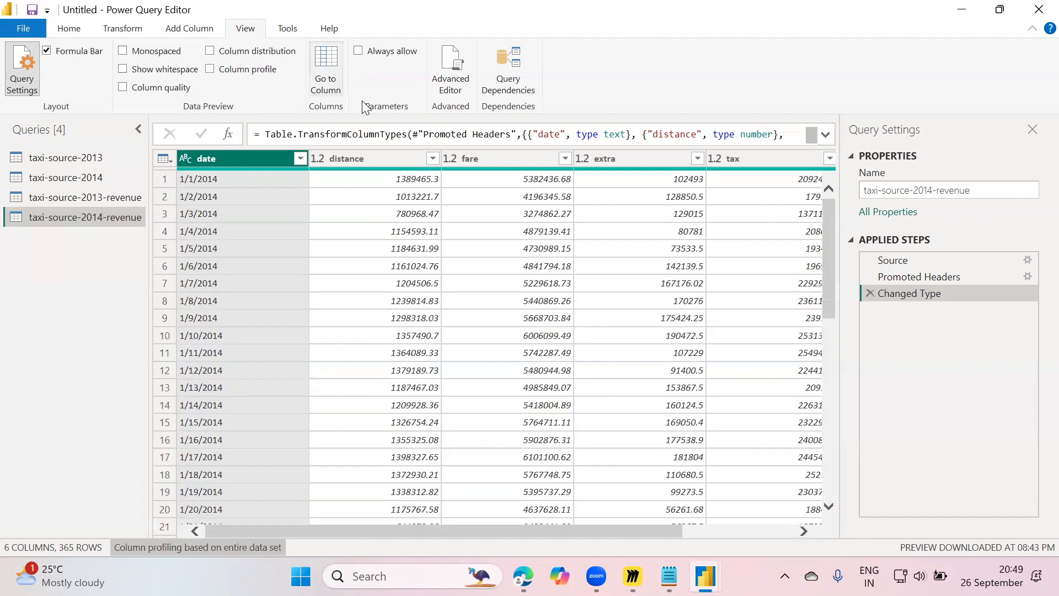
Try the Show whitespace and Monospaced preview options, switching each one off again
left_click(333, 63)
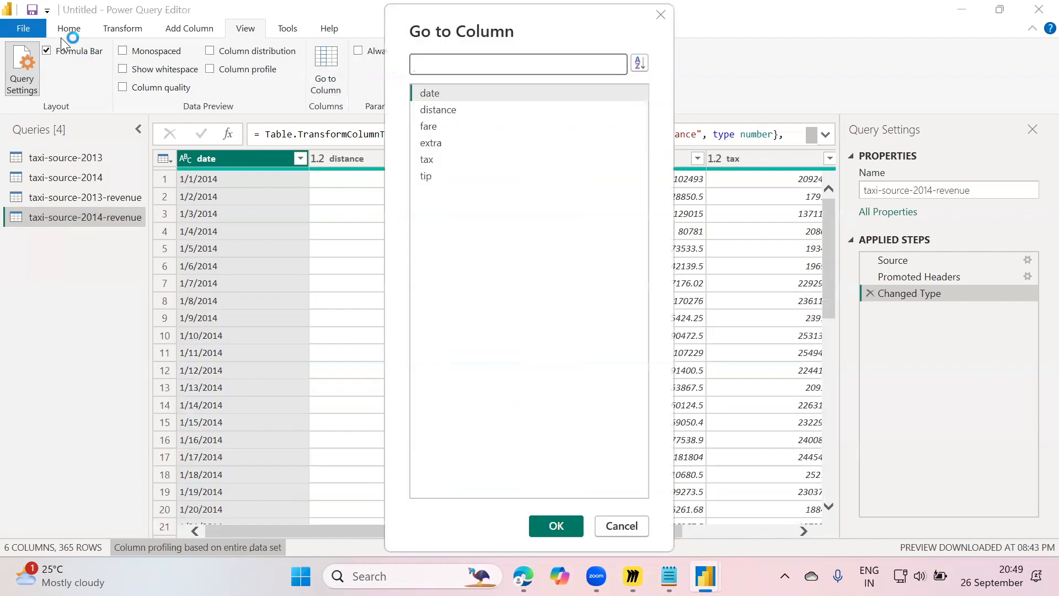
left_click(624, 525)
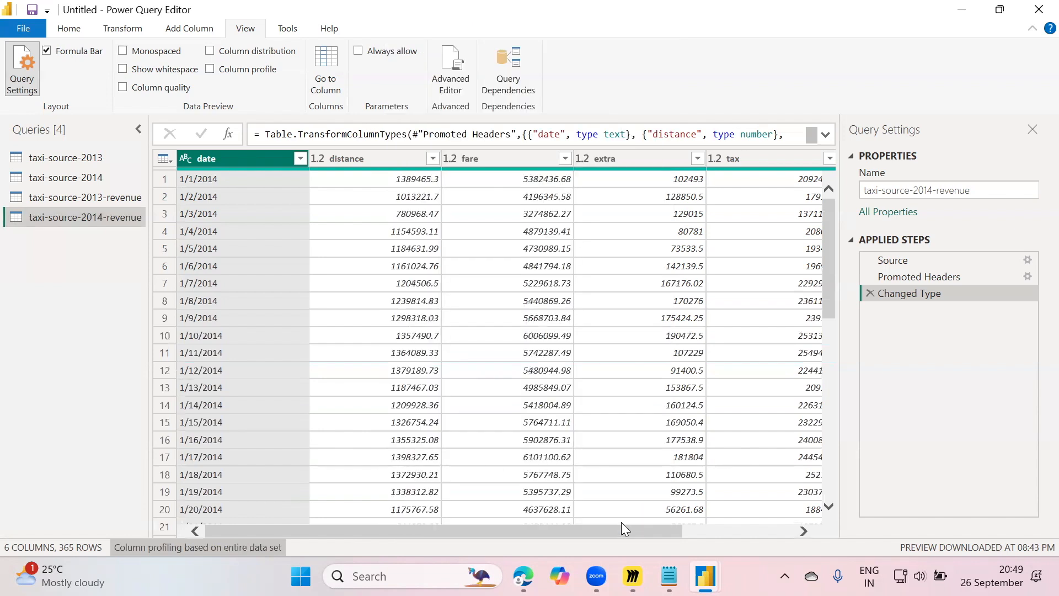
left_click(126, 71)
left_click(123, 68)
left_click(127, 54)
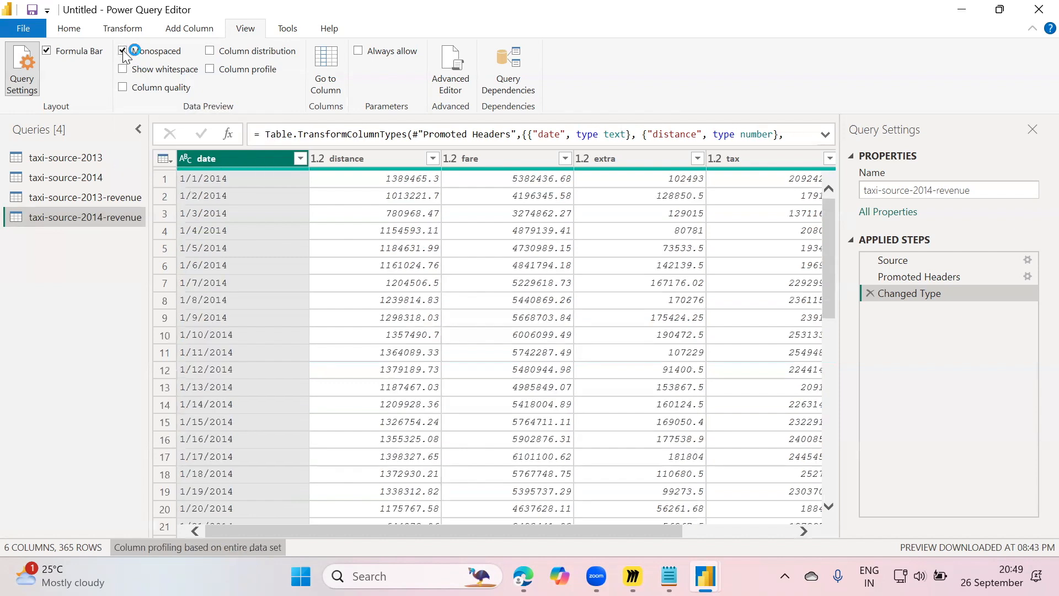
left_click(126, 54)
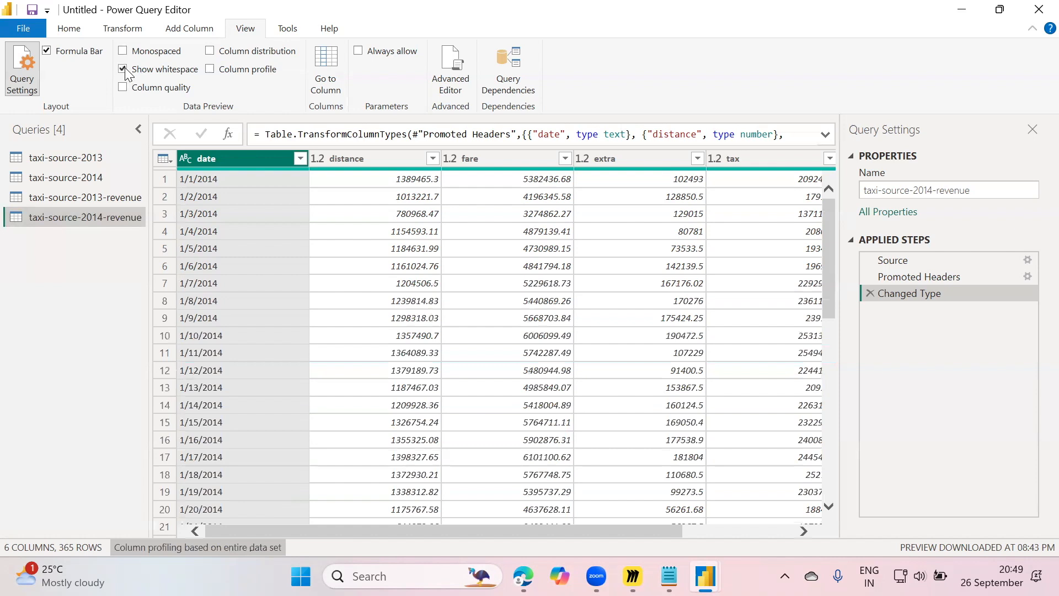
left_click(124, 69)
Go directly to the tip column of the 2014 revenue query with Go to Column
left_click(319, 72)
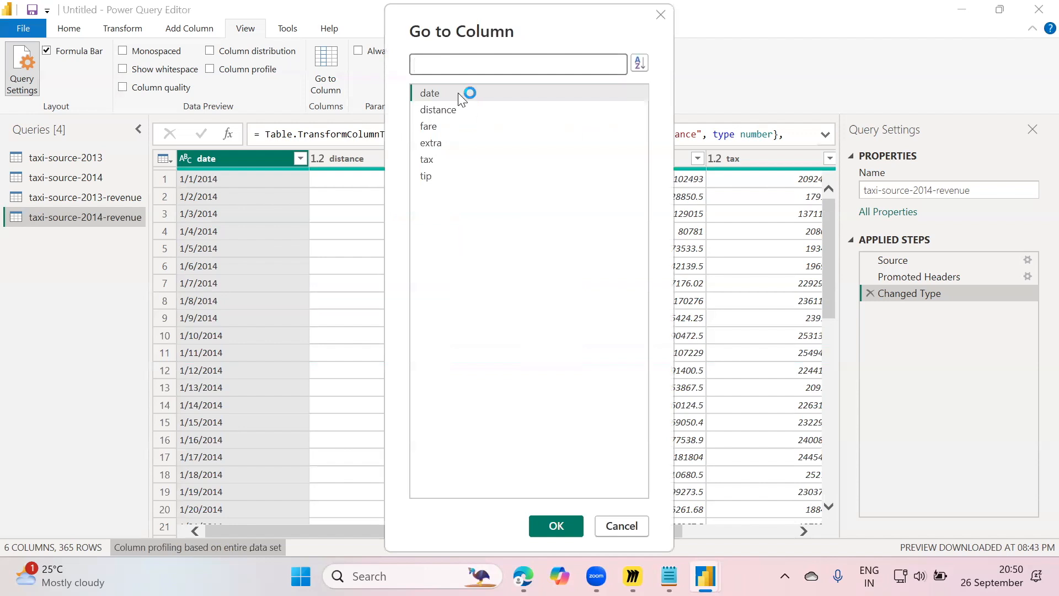
left_click(444, 178)
left_click(557, 526)
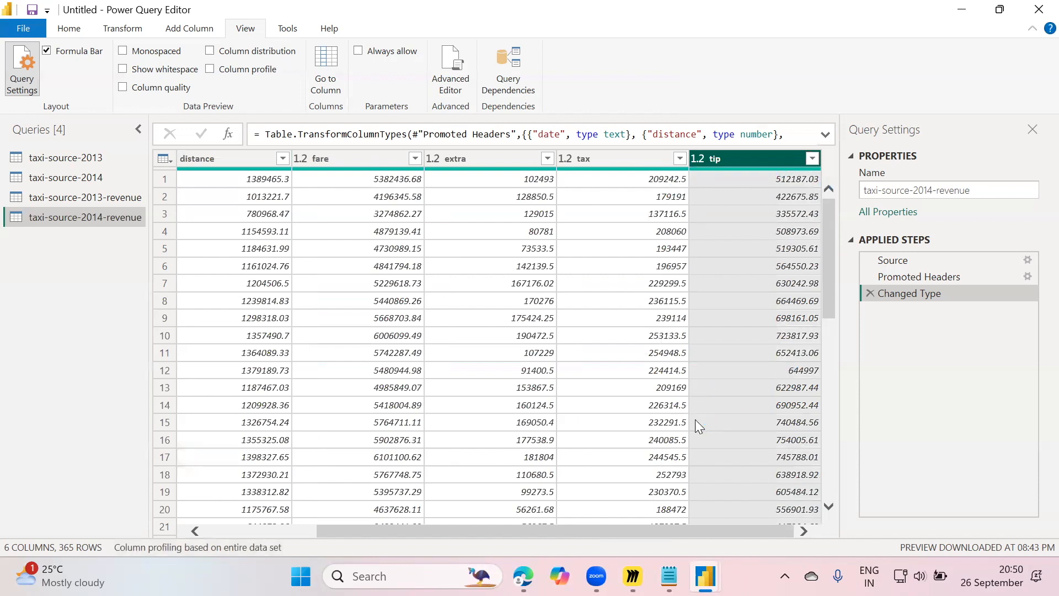
left_click(125, 31)
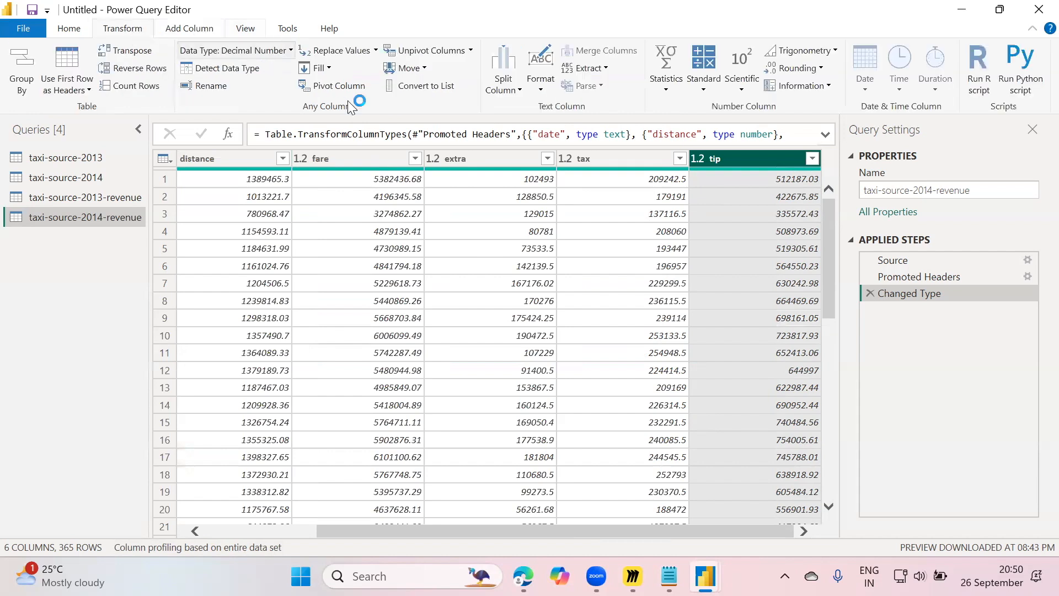
left_click(73, 31)
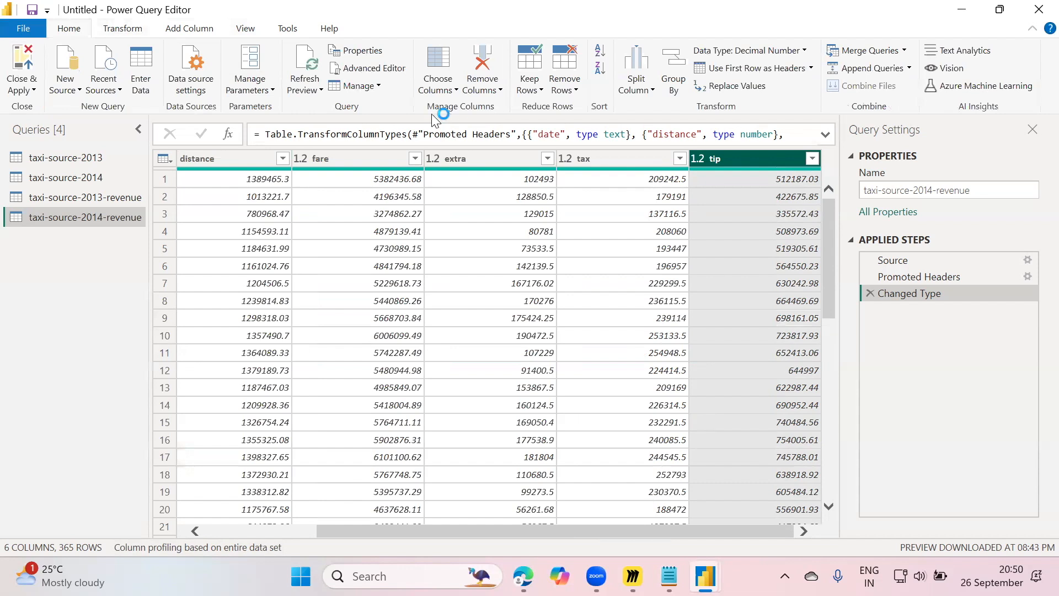
left_click(441, 90)
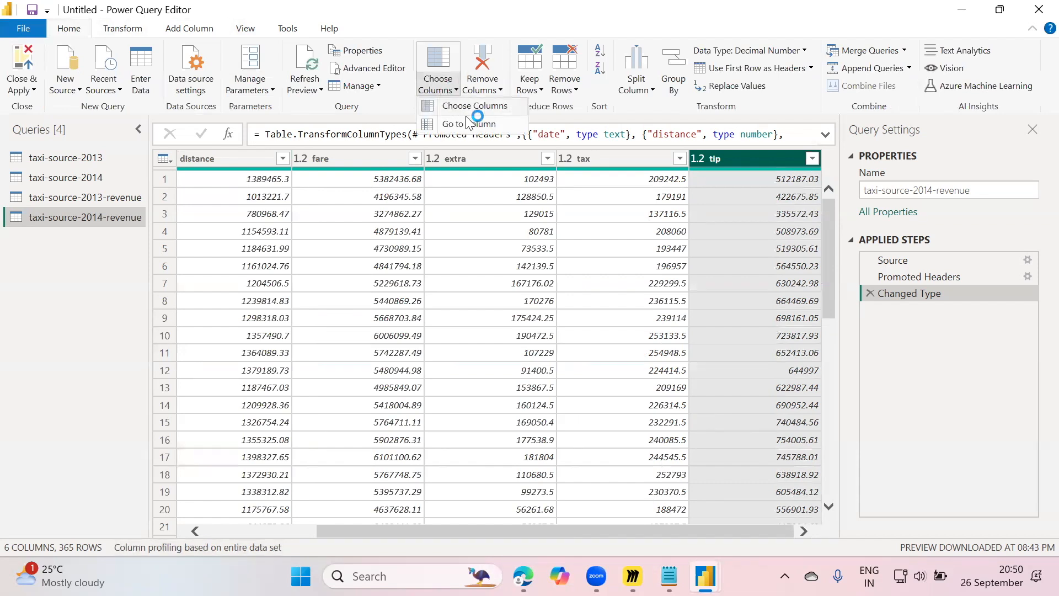
left_click(389, 108)
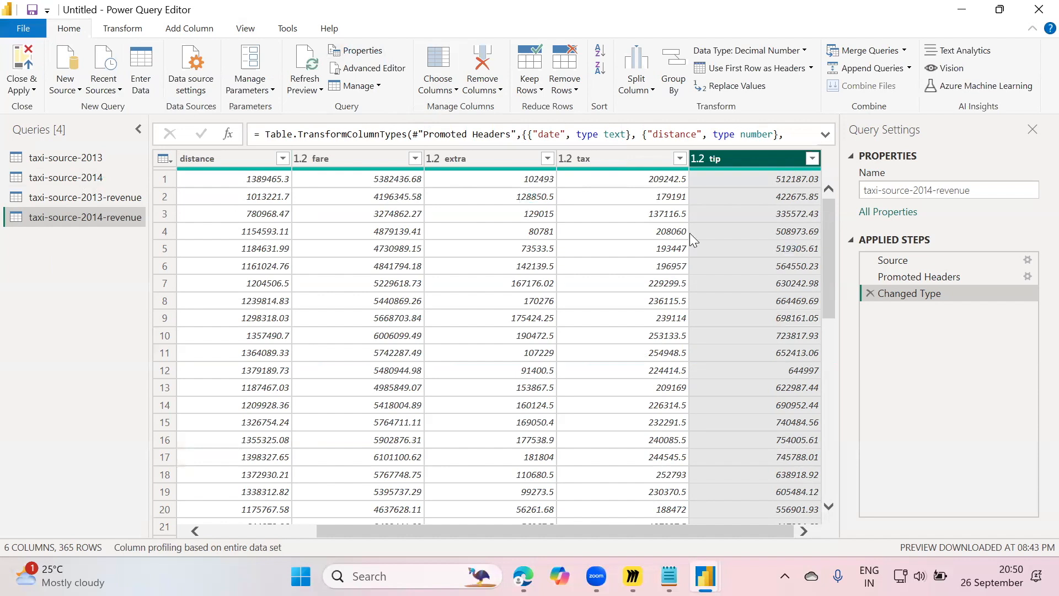
Select the taxi-source-2013 query and open the current file's Regional Settings in the options
left_click(88, 158)
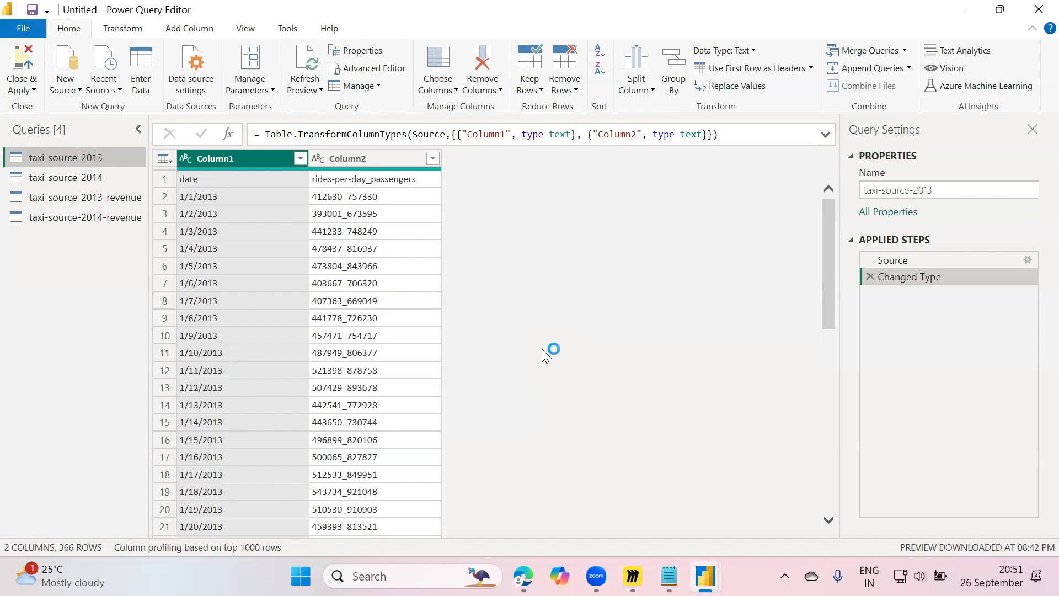
left_click(24, 28)
left_click(75, 241)
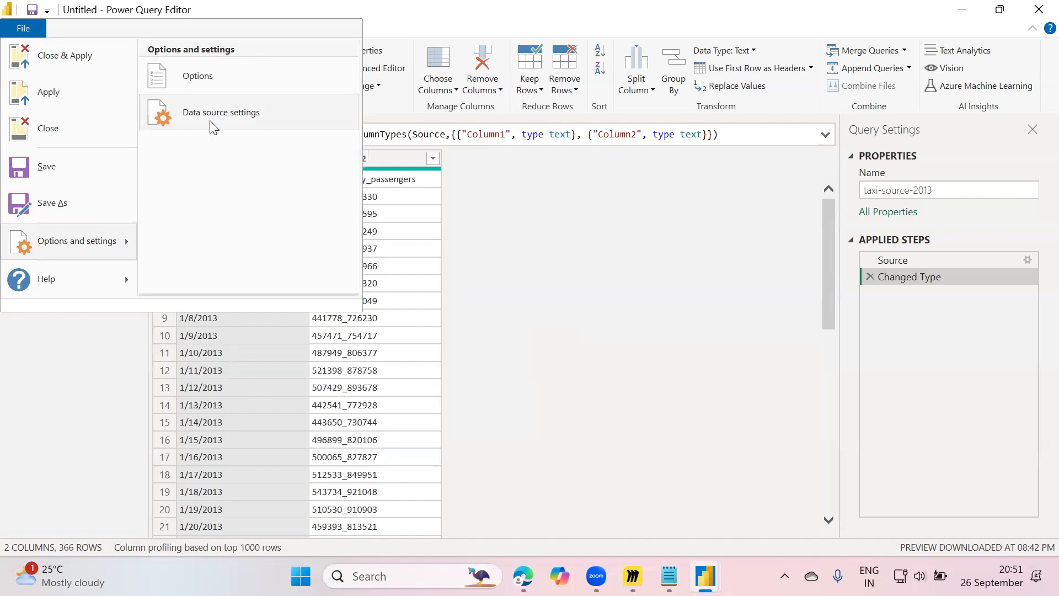
left_click(194, 76)
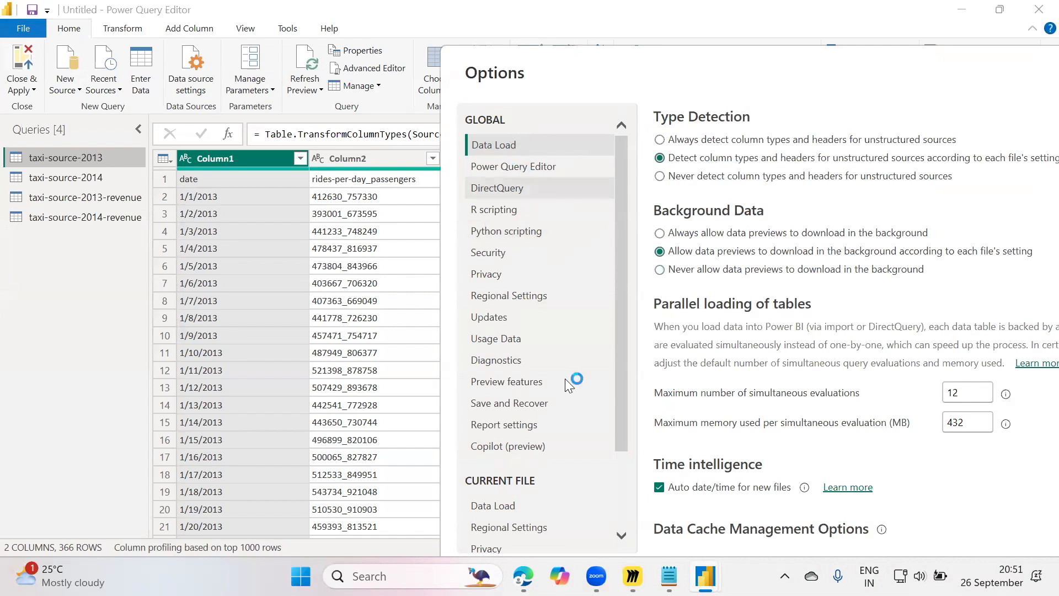
scroll(565, 379, "down", 3)
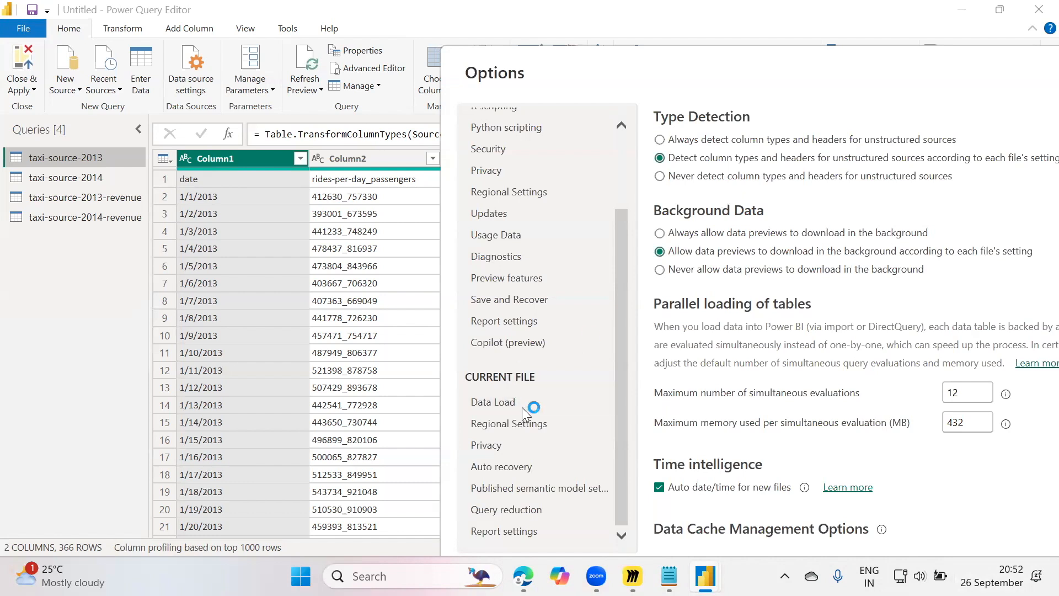
left_click(492, 425)
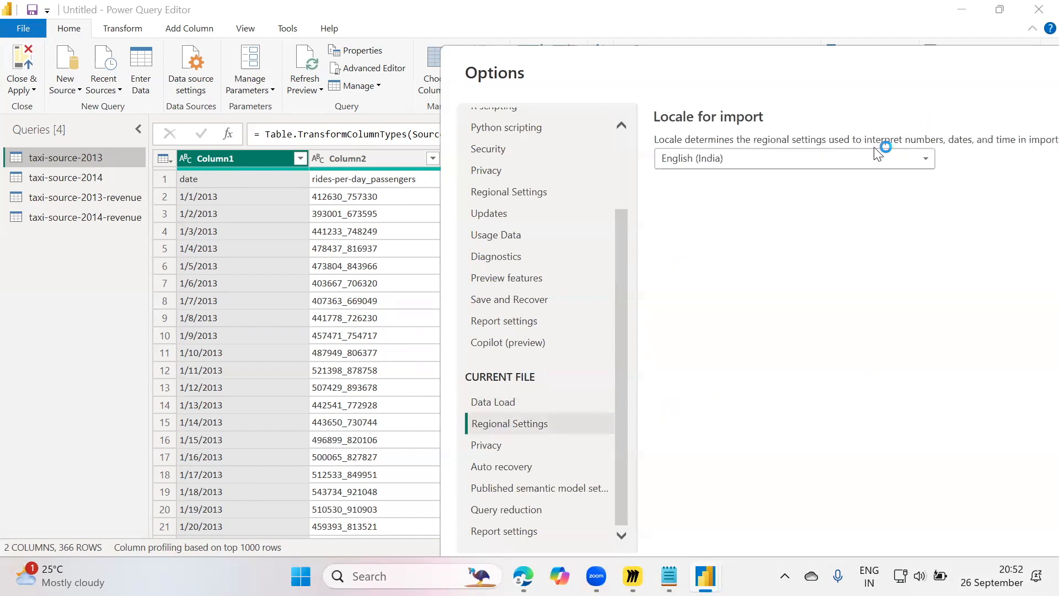
Set the current file's locale for import to English (United States) and apply the options
left_click(826, 166)
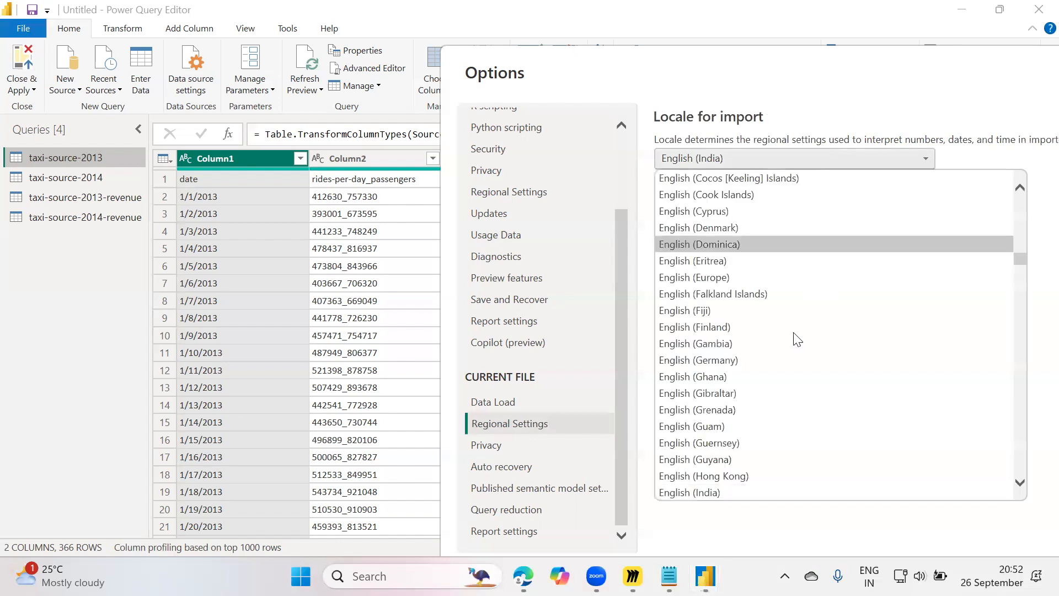
scroll(800, 336, "down", 5)
scroll(798, 338, "down", 9)
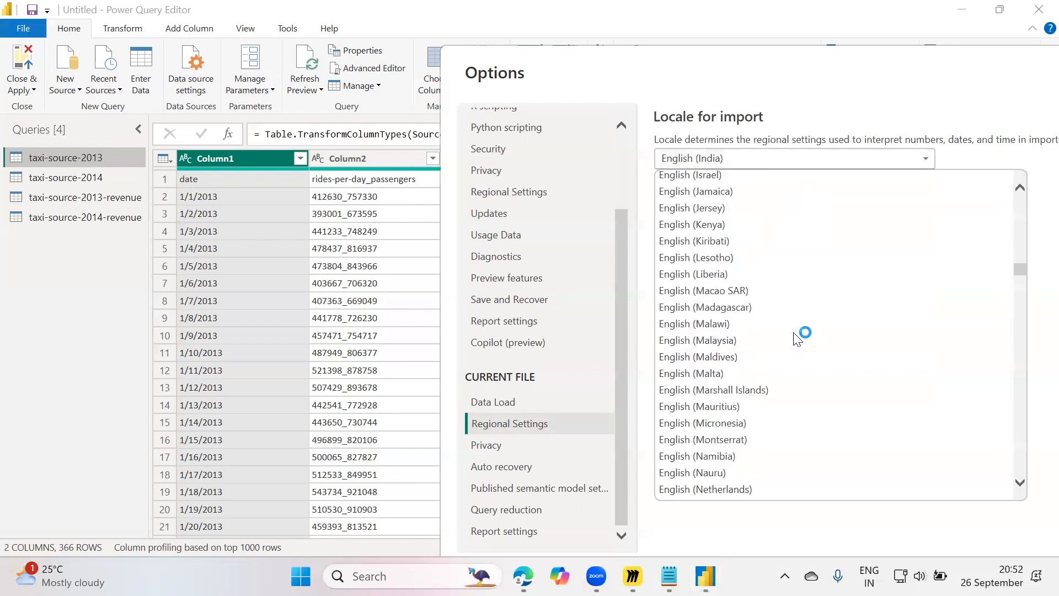
scroll(798, 338, "down", 3)
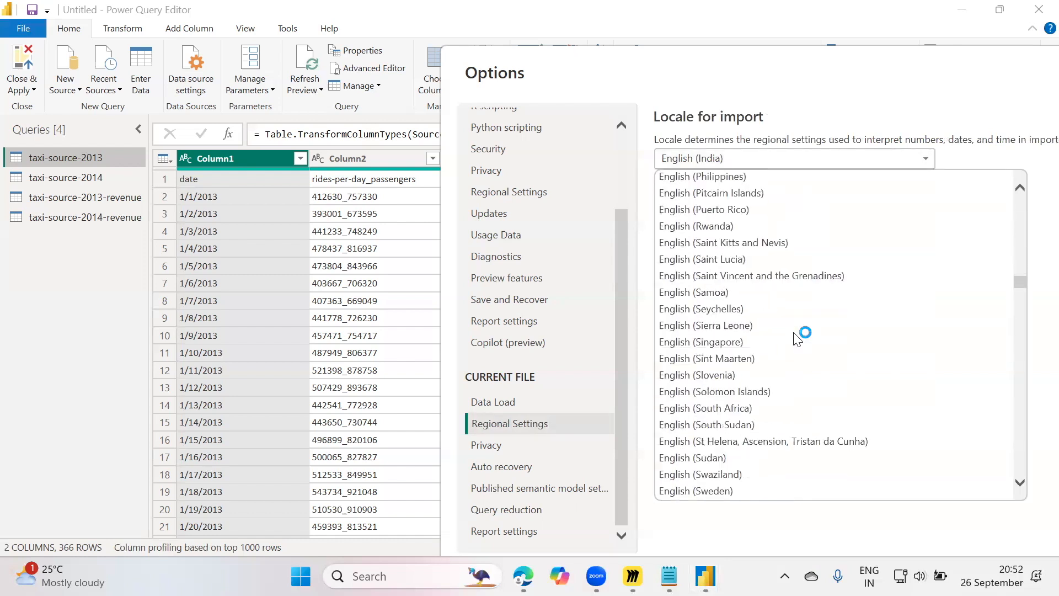
scroll(798, 338, "down", 5)
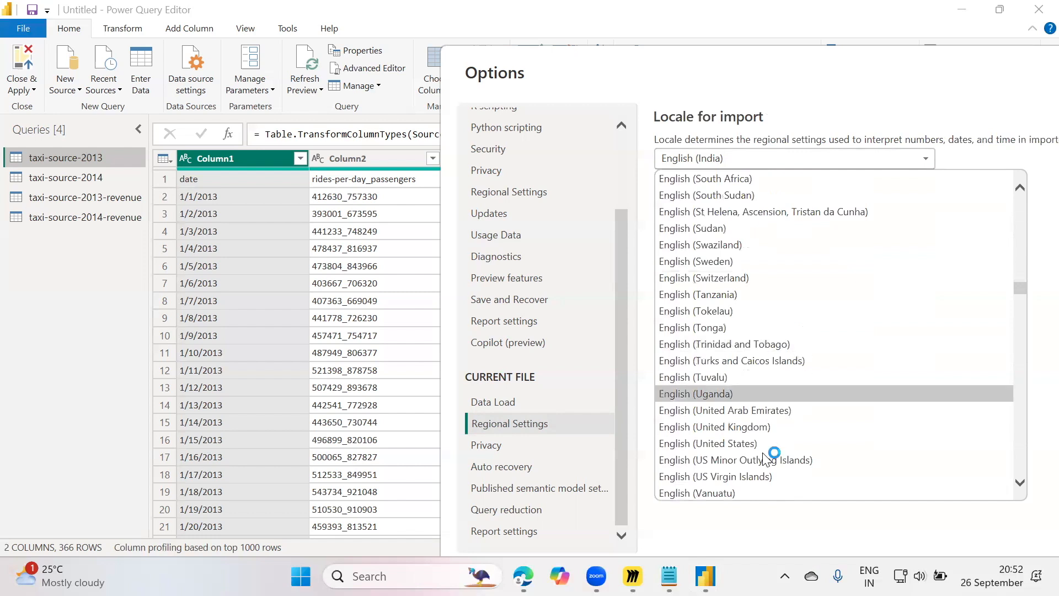
scroll(744, 463, "down", 2)
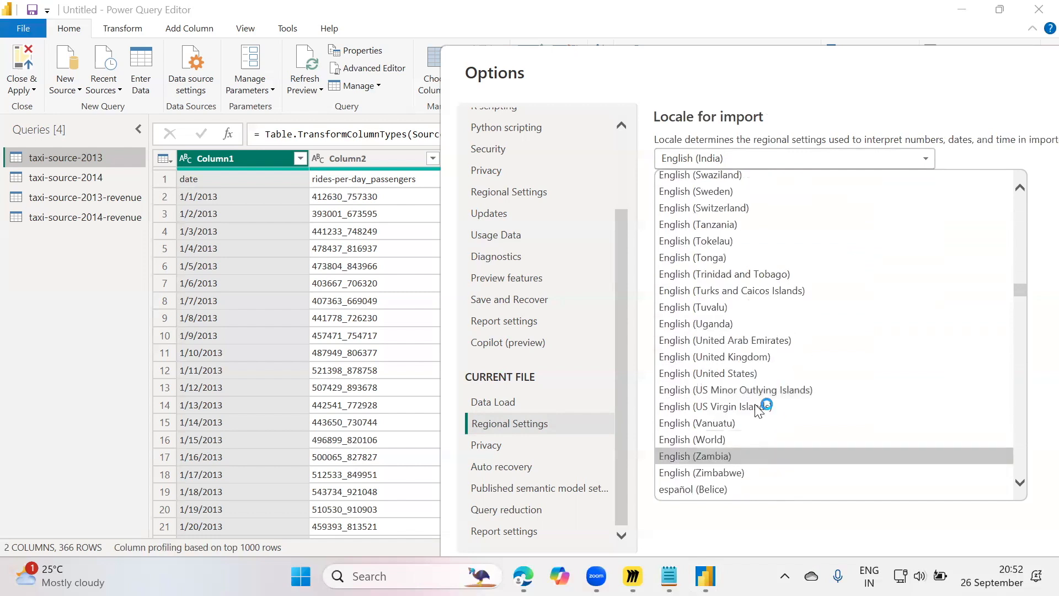
left_click(742, 374)
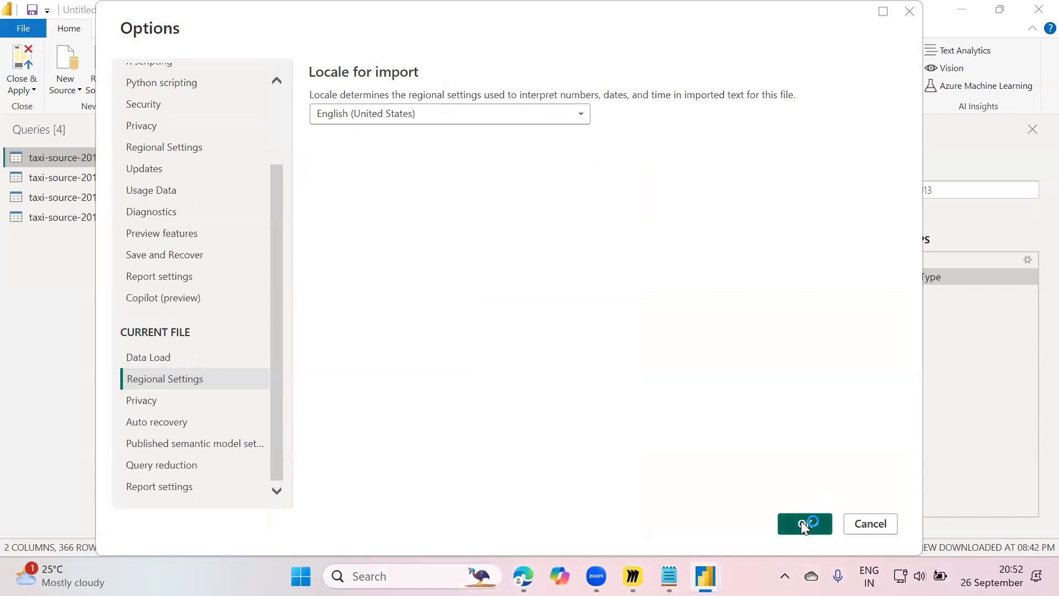
key("alt+Tab")
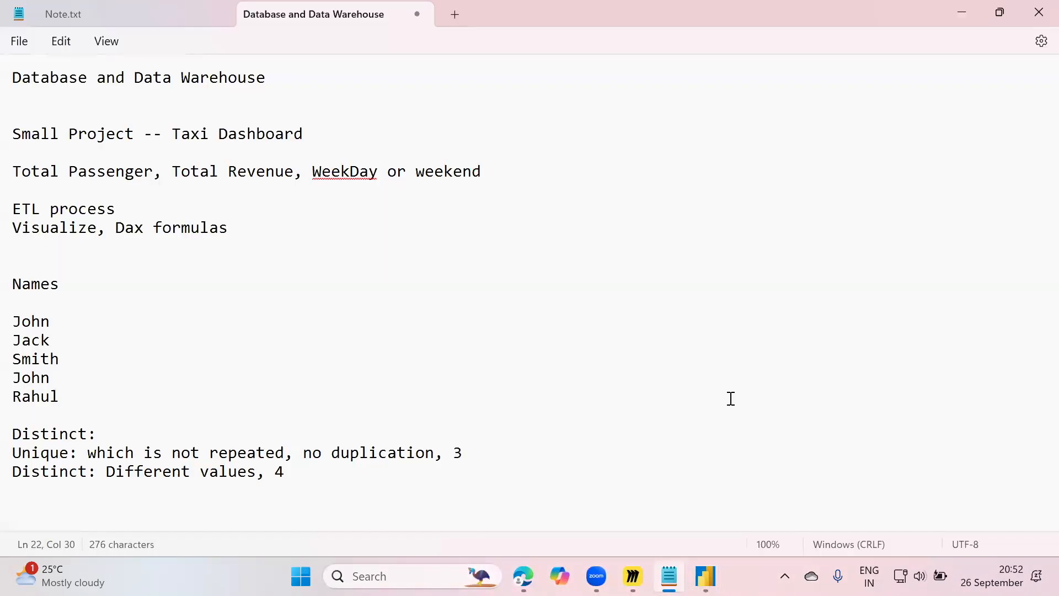
key("alt+Tab")
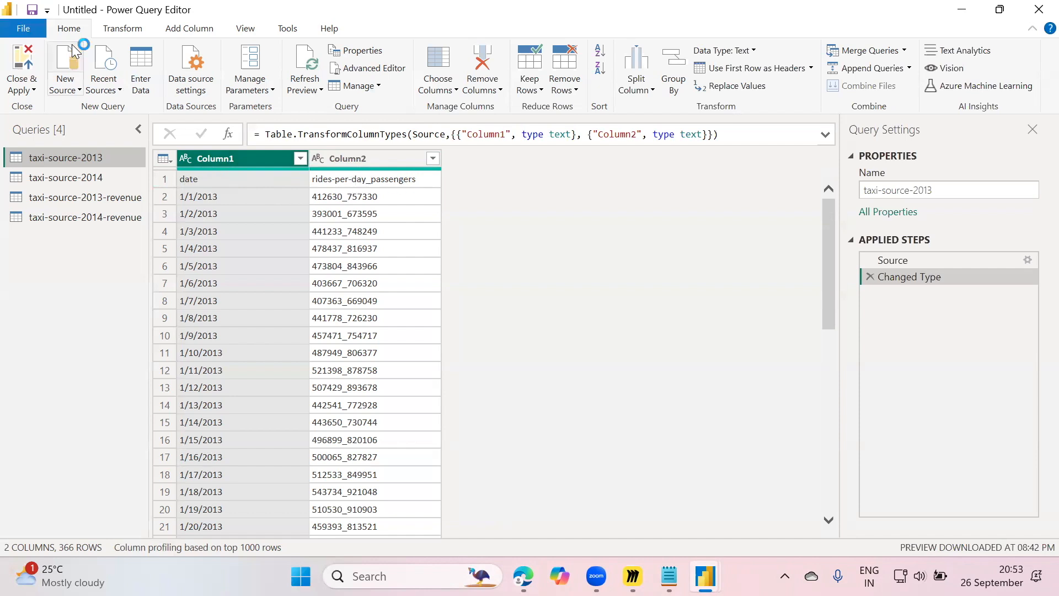
Promote the first row of the taxi-source-2013 query to column headers
left_click(124, 31)
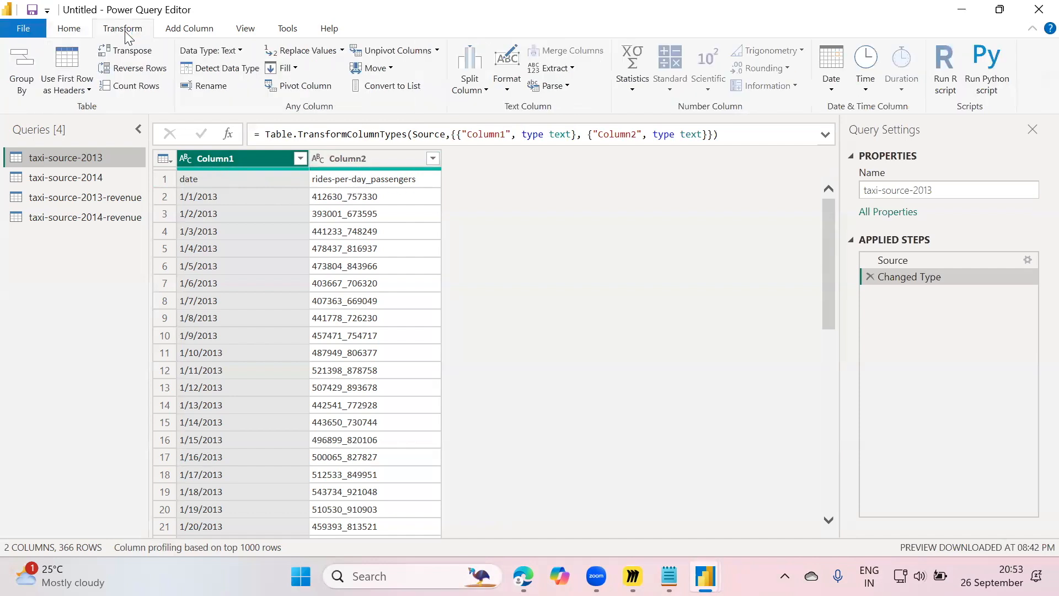
left_click(67, 33)
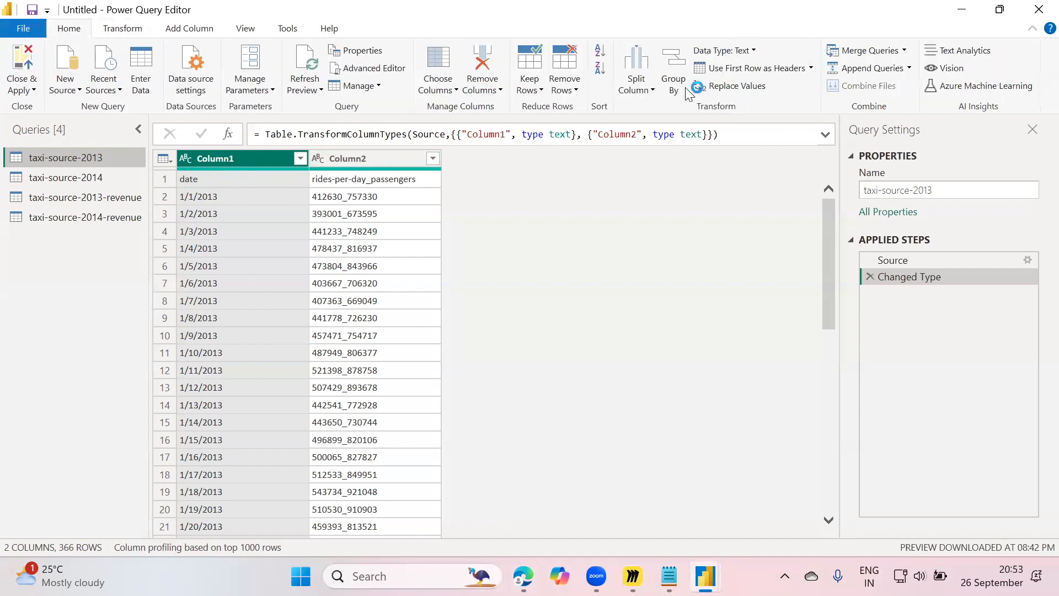
left_click(752, 68)
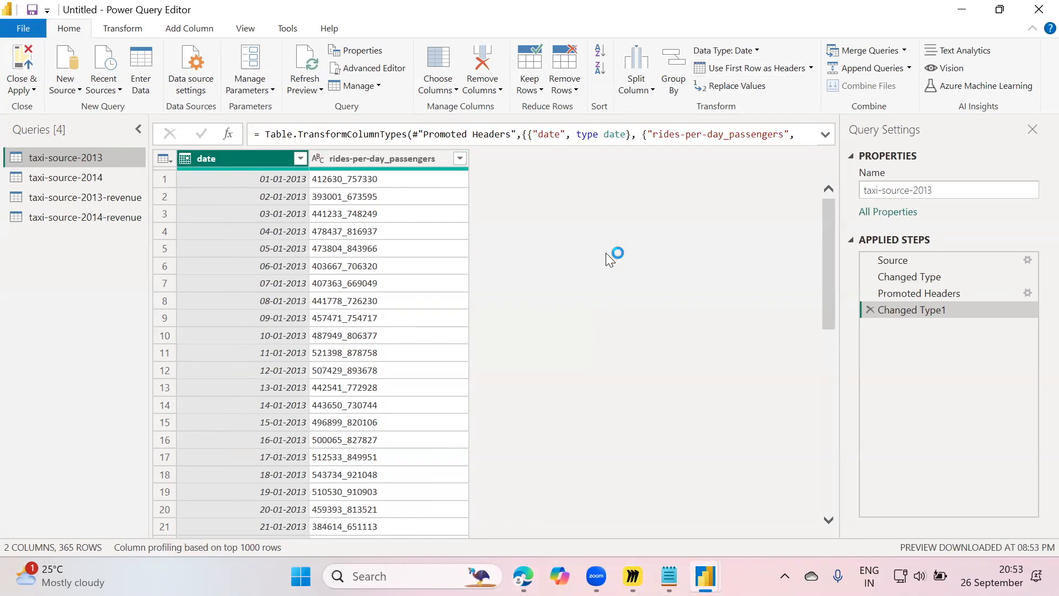
Remove the blank rows from the taxi-source-2014 query
left_click(98, 178)
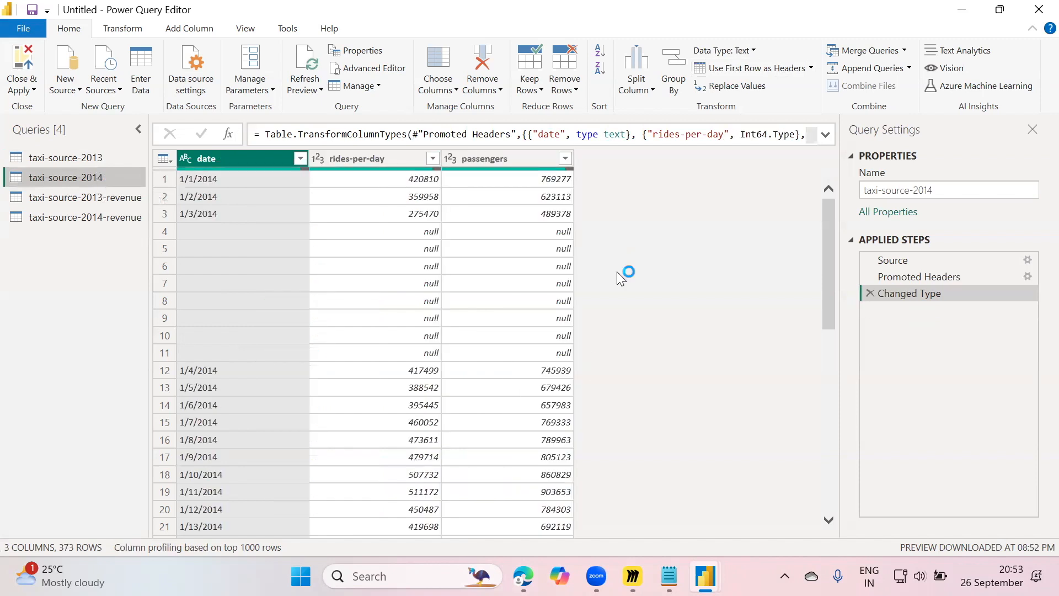
left_click(100, 161)
left_click(65, 178)
left_click(300, 159)
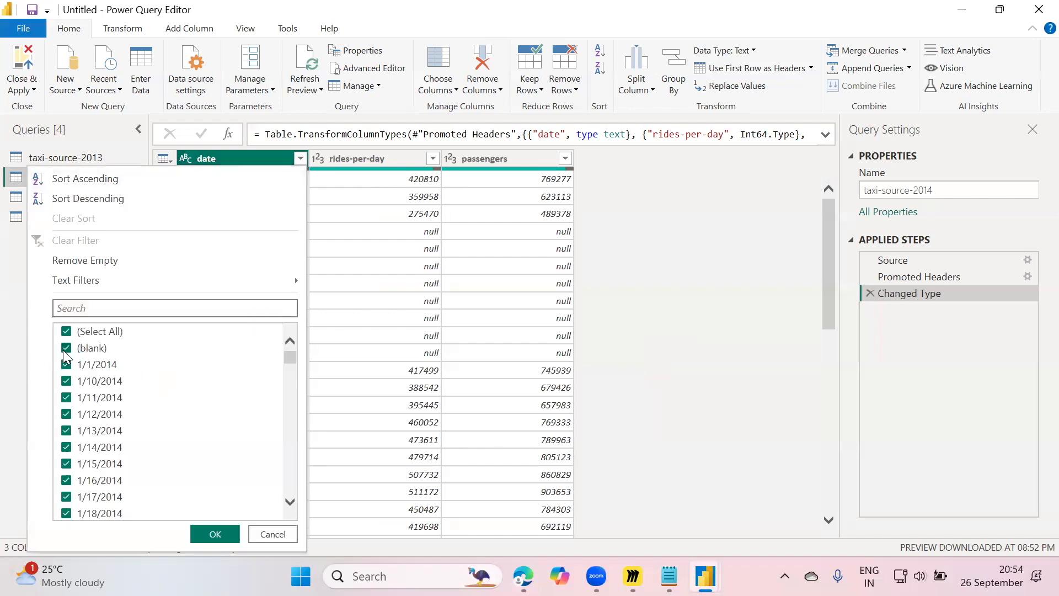
left_click(272, 534)
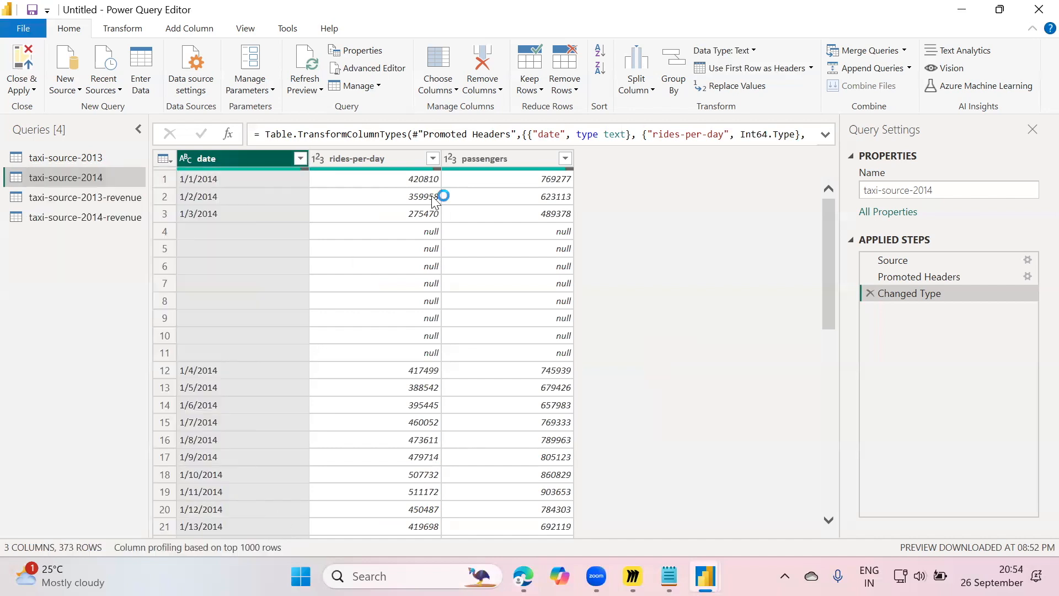
left_click(569, 85)
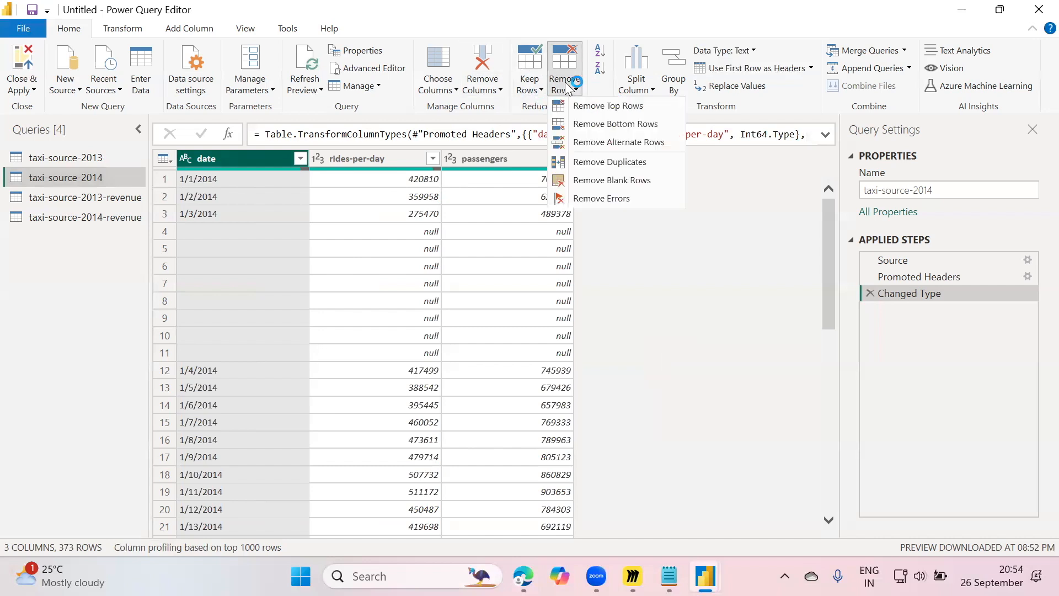
left_click(603, 184)
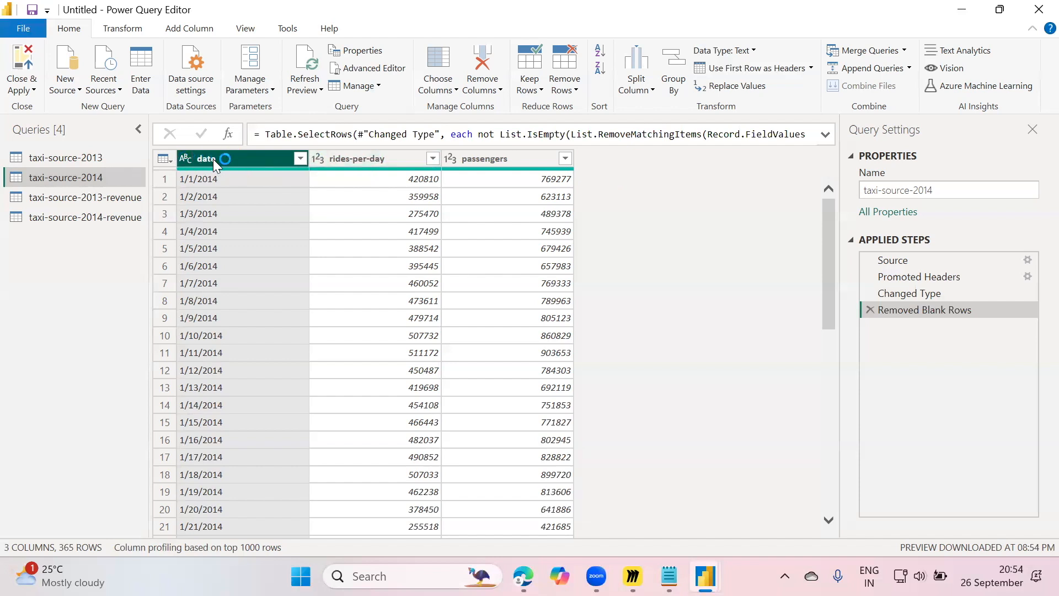
Detect the column data types of the taxi-source-2014 query so that its date column uses the Date type
left_click(136, 31)
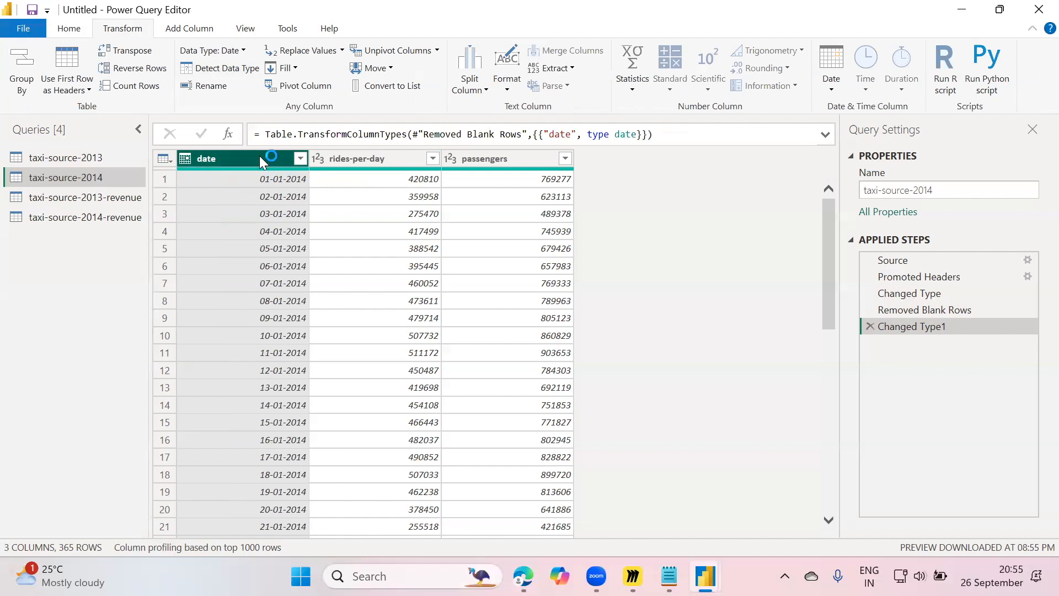
key("ctrl+a")
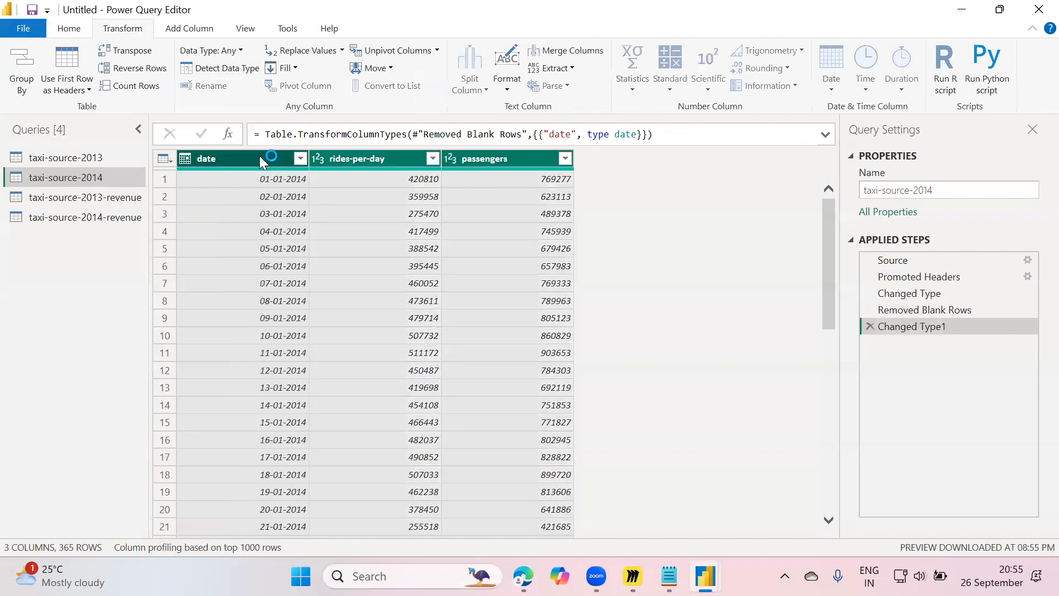
left_click(234, 73)
View the data types available for the rides-per-day column of the 2014 query without choosing one
left_click(366, 165)
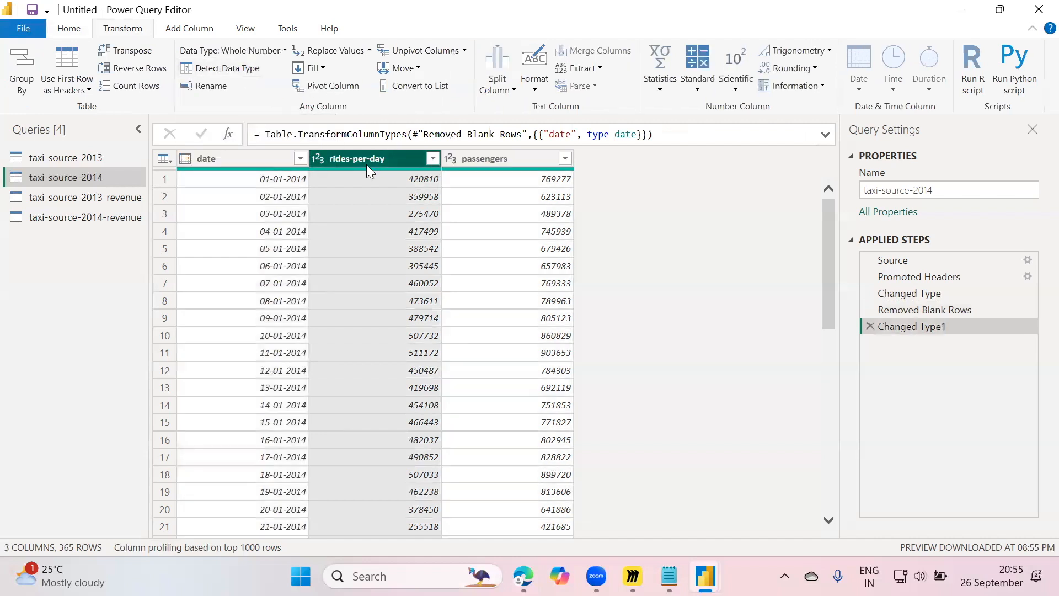
left_click(318, 160)
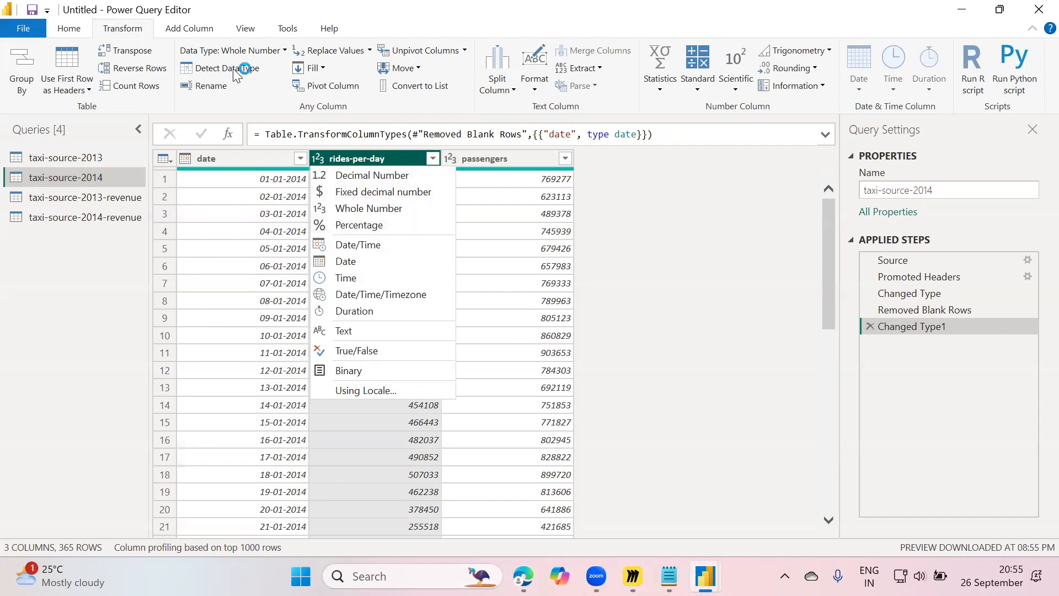
left_click(697, 252)
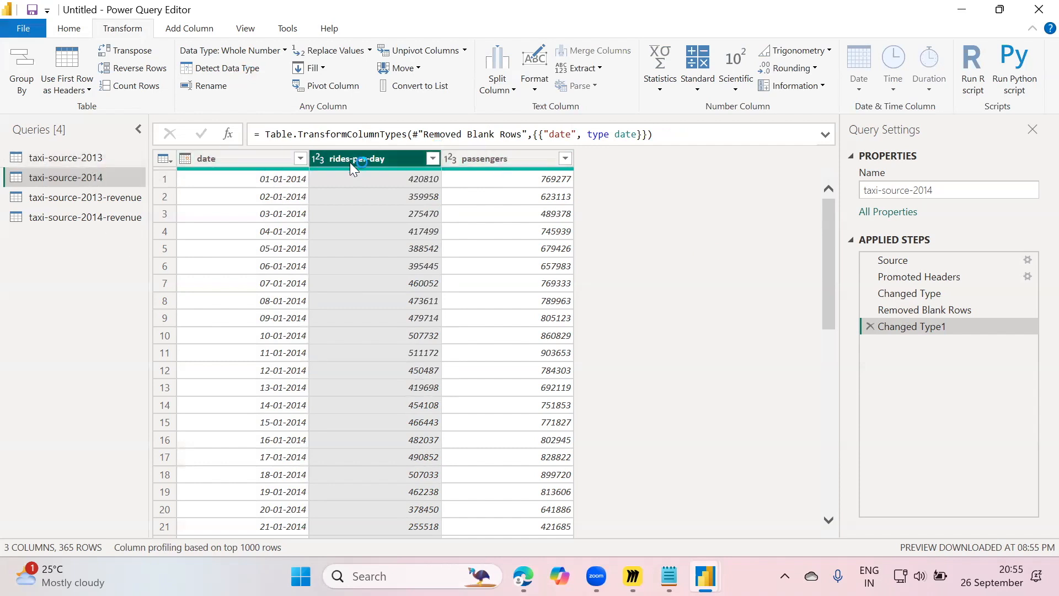
Split the rides-per-day_passengers column of the taxi-source-2013 query at each occurrence of the underscore delimiter
left_click(87, 160)
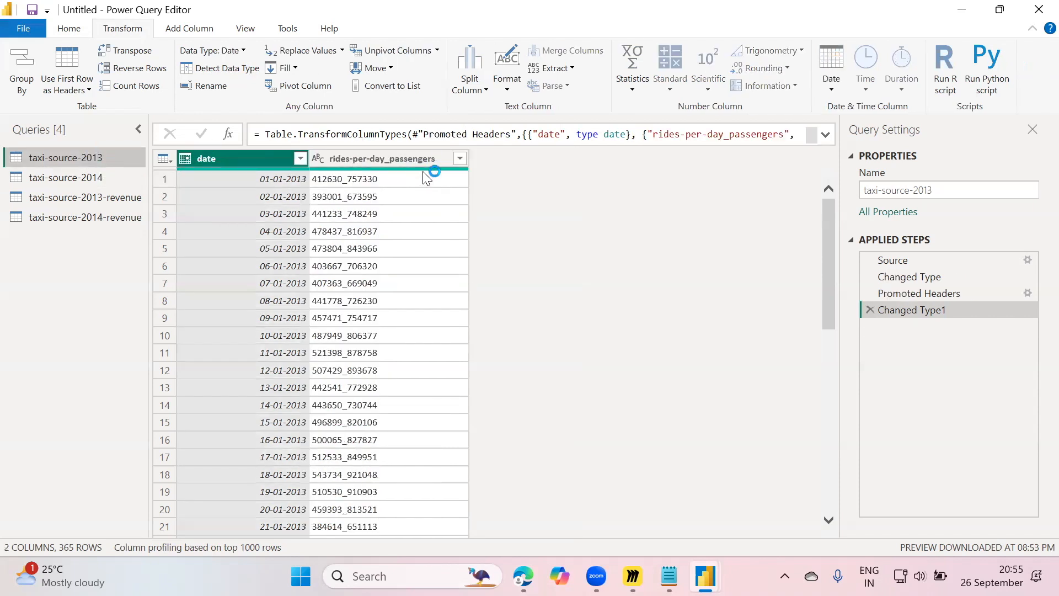
left_click(422, 163)
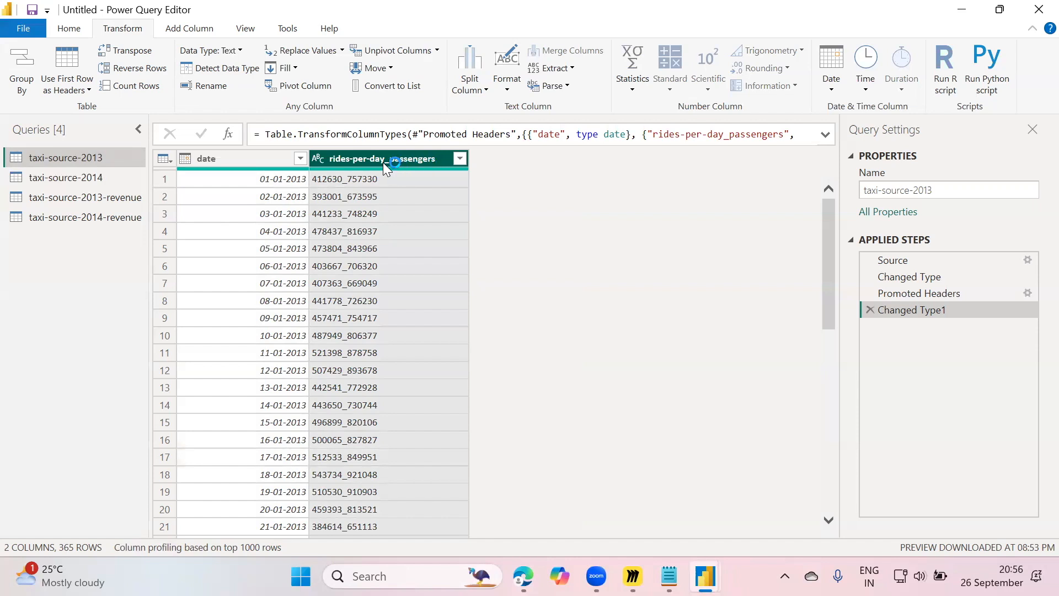
left_click(68, 28)
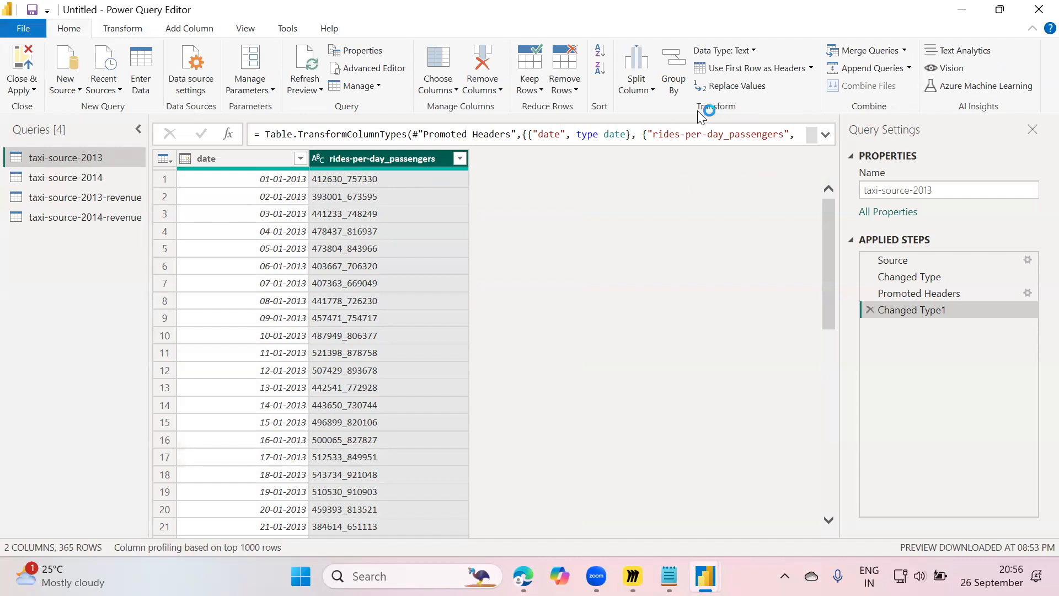
left_click(654, 89)
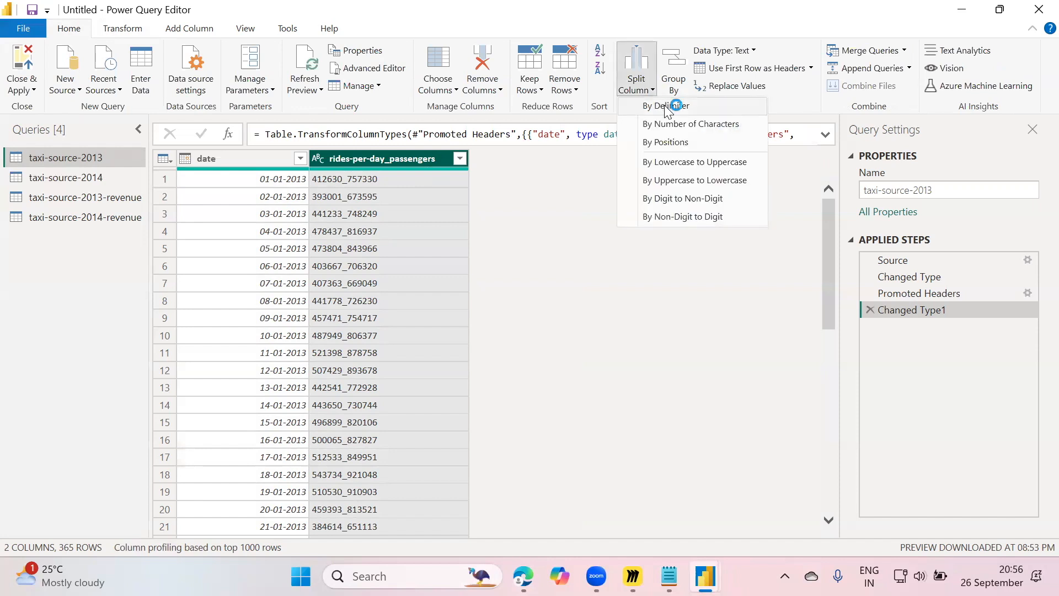
left_click(668, 109)
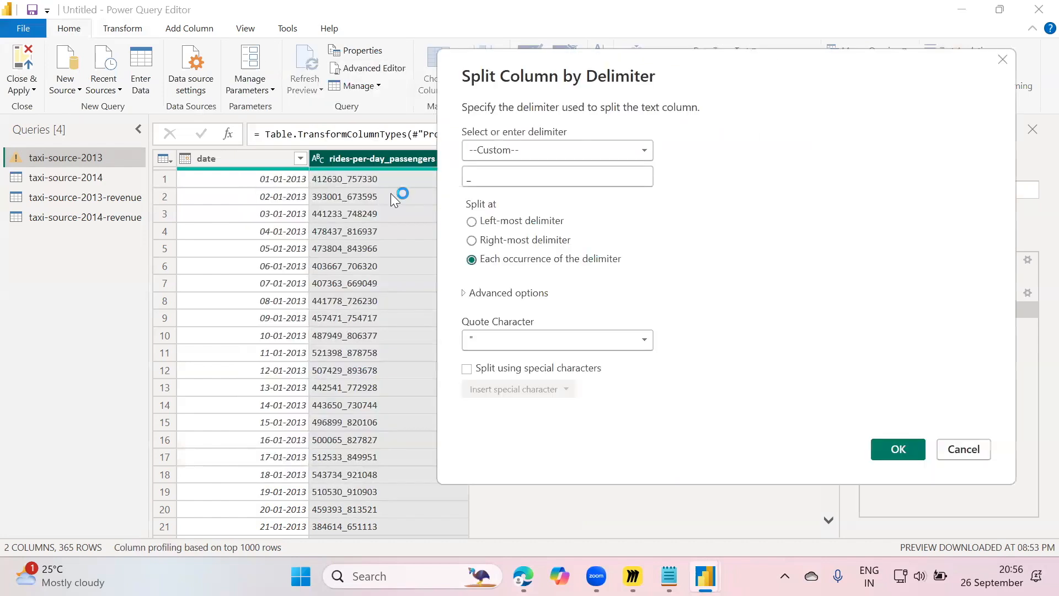
left_click(895, 450)
Rename the rides-per-day_passengers.1 column of the taxi-source-2013 query as rides-per-day
double_click(435, 159)
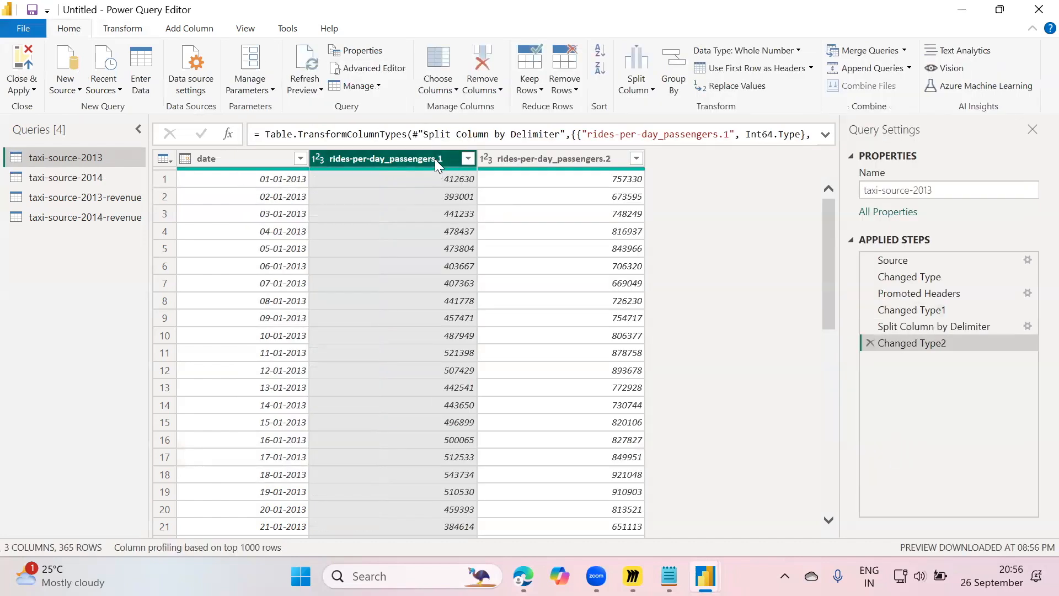
key("End")
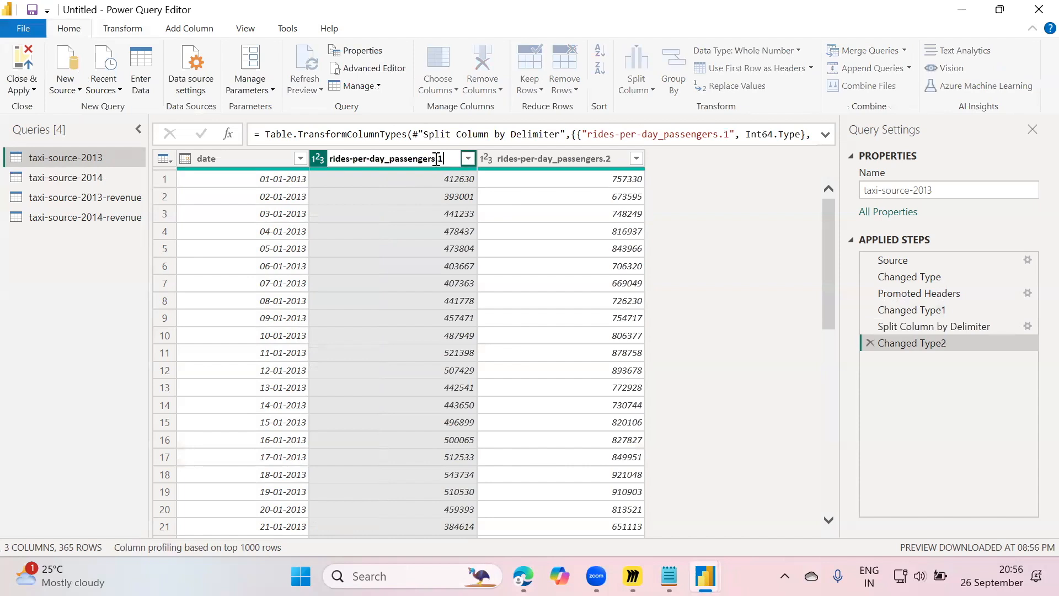
key("BackSpace")
key("BackSpace")
key("BackSpace")
key("BackSpace")
key("BackSpace")
key("BackSpace")
key("BackSpace")
key("BackSpace")
key("BackSpace")
key("BackSpace")
key("BackSpace")
key("BackSpace")
key("BackSpace")
key("BackSpace")
type("y")
key("Return")
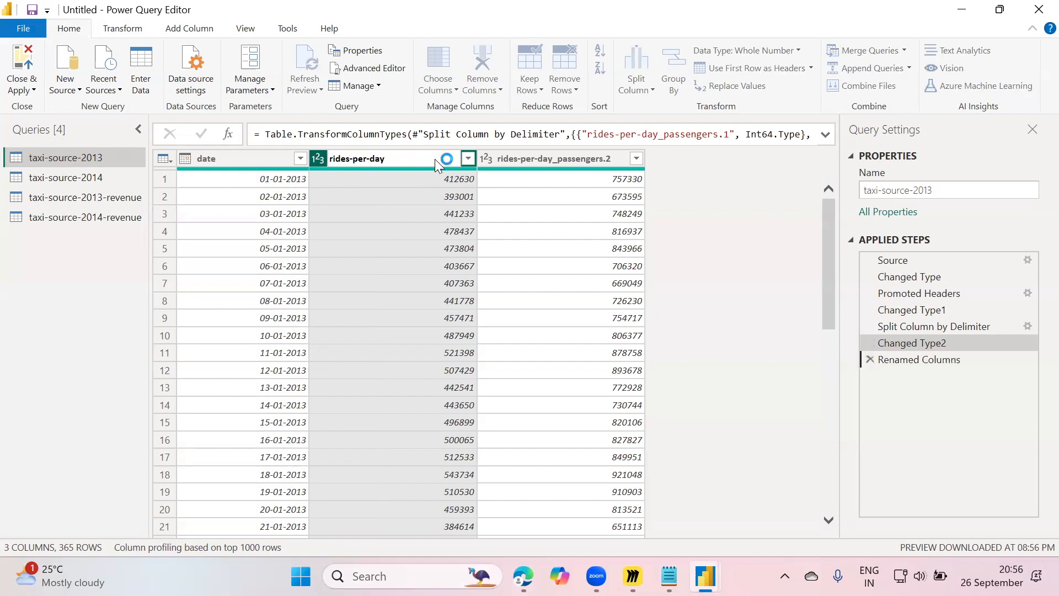
Rename the rides-per-day_passengers.2 column of the taxi-source-2013 query as passengers
left_click(525, 161)
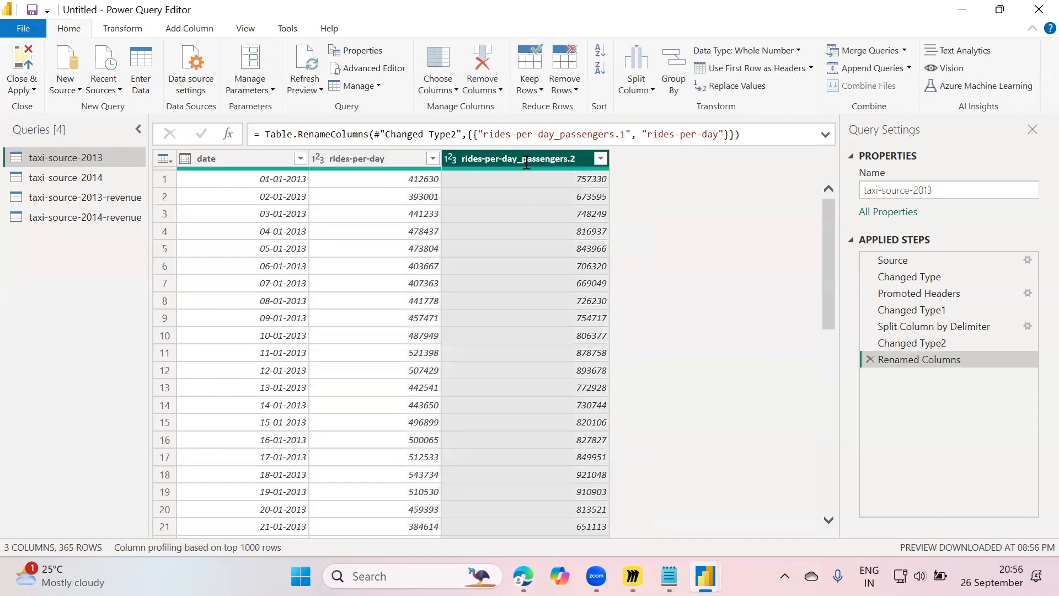
double_click(527, 161)
key("End")
key("BackSpace")
key("BackSpace")
key("Delete")
key("Delete")
key("Delete")
key("Delete")
key("Delete")
key("Delete")
key("Delete")
key("Delete")
key("Delete")
key("Delete")
key("Delete")
key("Delete")
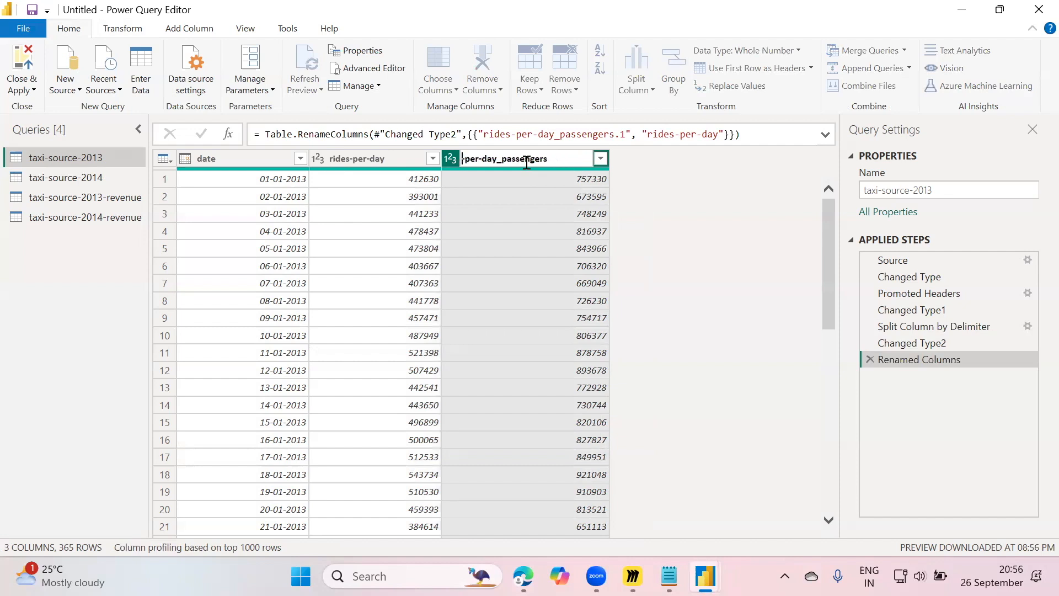
key("Delete")
key("Delete")
key("Return")
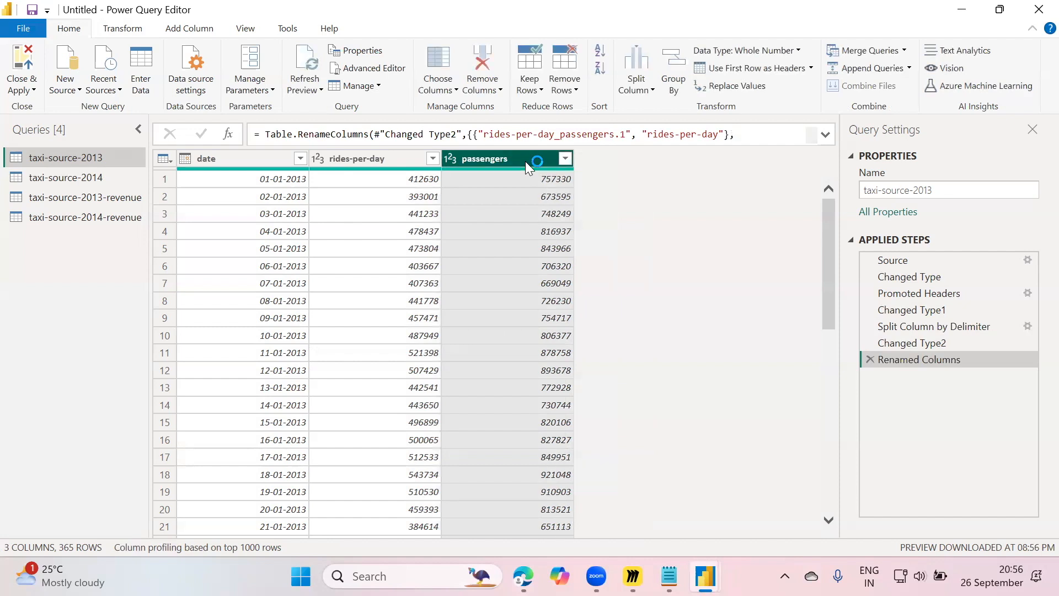
Compare the columns of the taxi-source-2013 and taxi-source-2014 queries and view the data types available for the 2014 date column
left_click(109, 174)
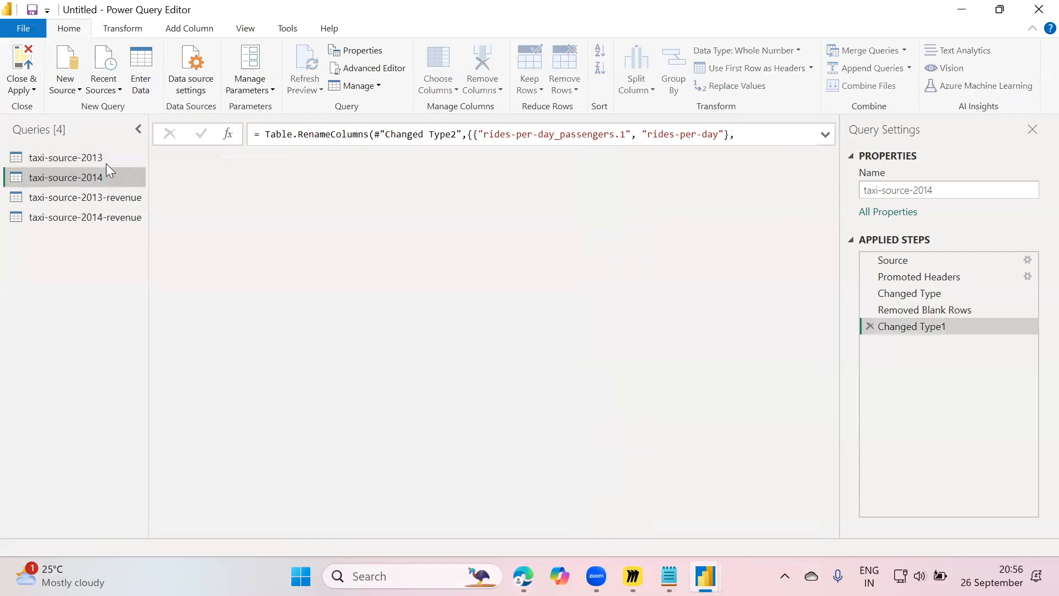
left_click(104, 160)
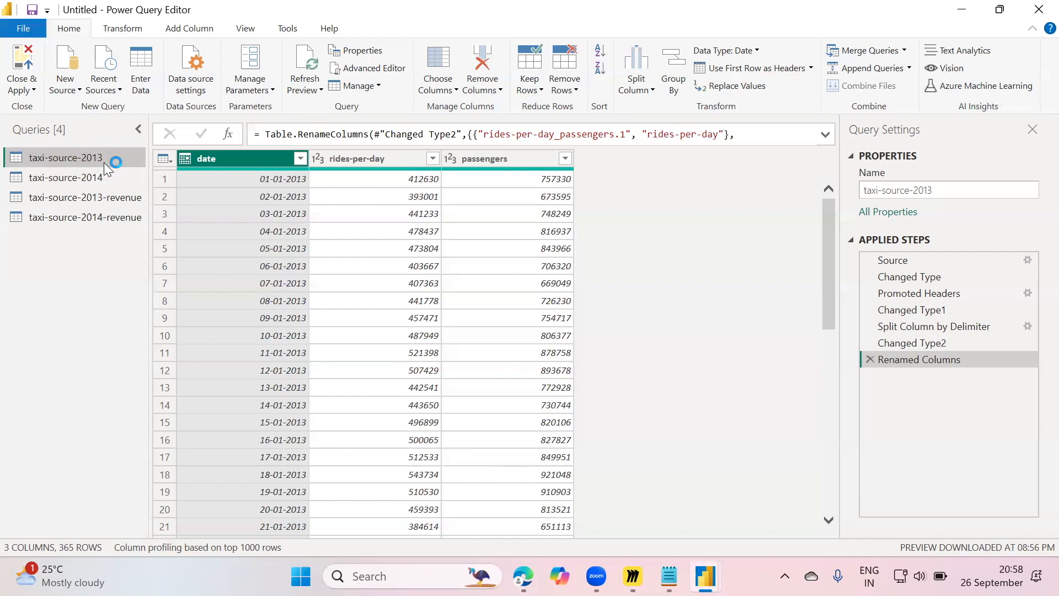
left_click(91, 177)
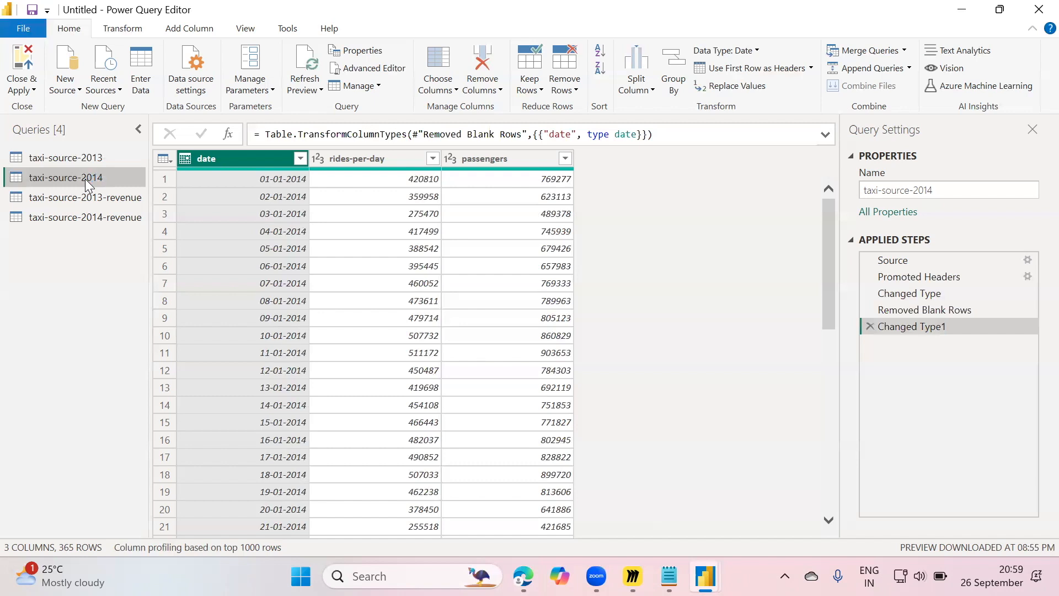
left_click(185, 158)
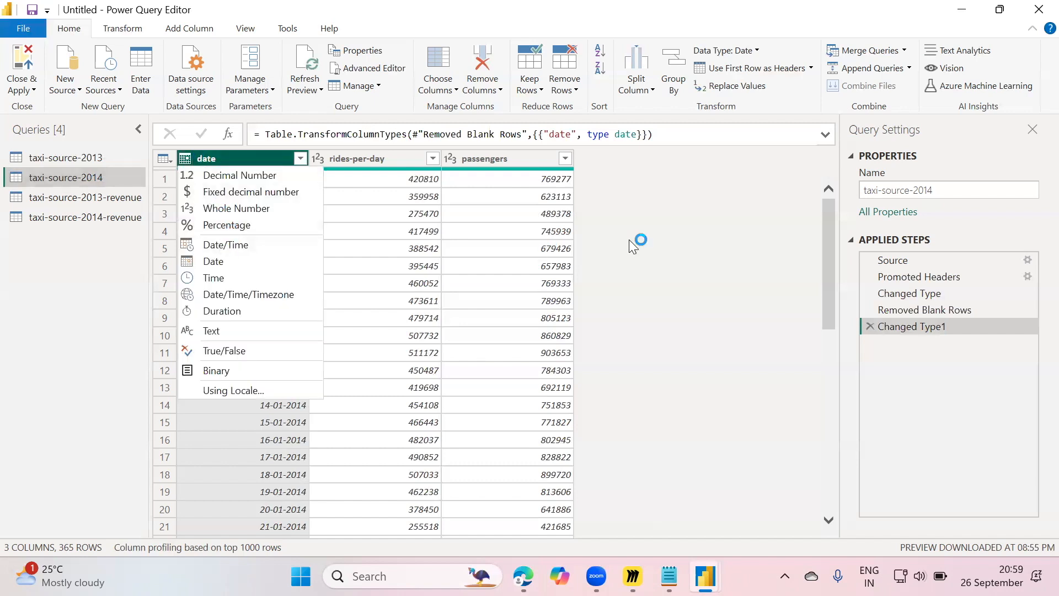
left_click(666, 243)
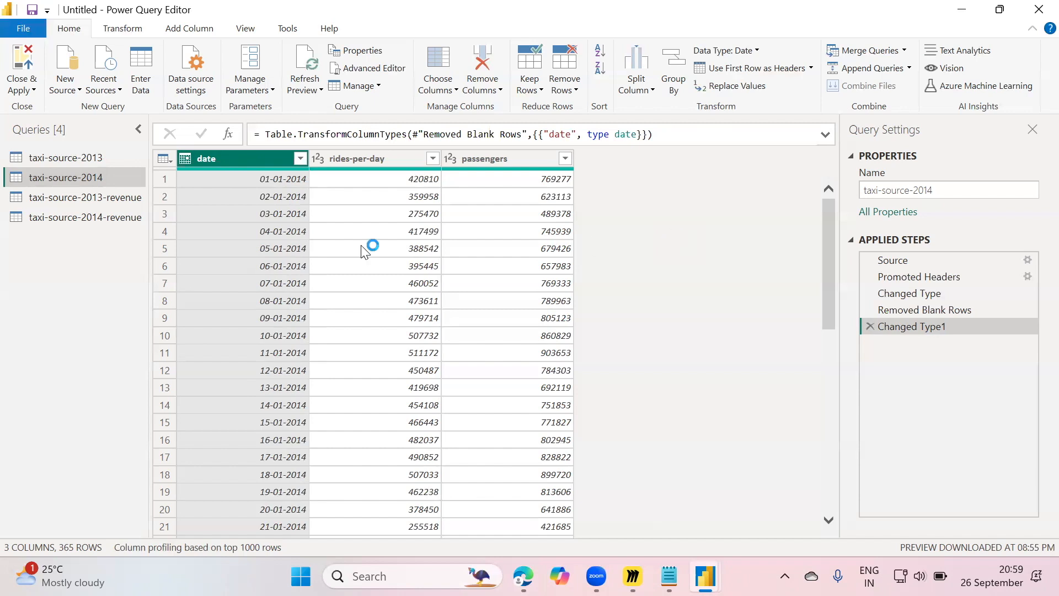
Review the settings of the Split Column by Delimiter step in the taxi-source-2013 query without changing them
left_click(107, 164)
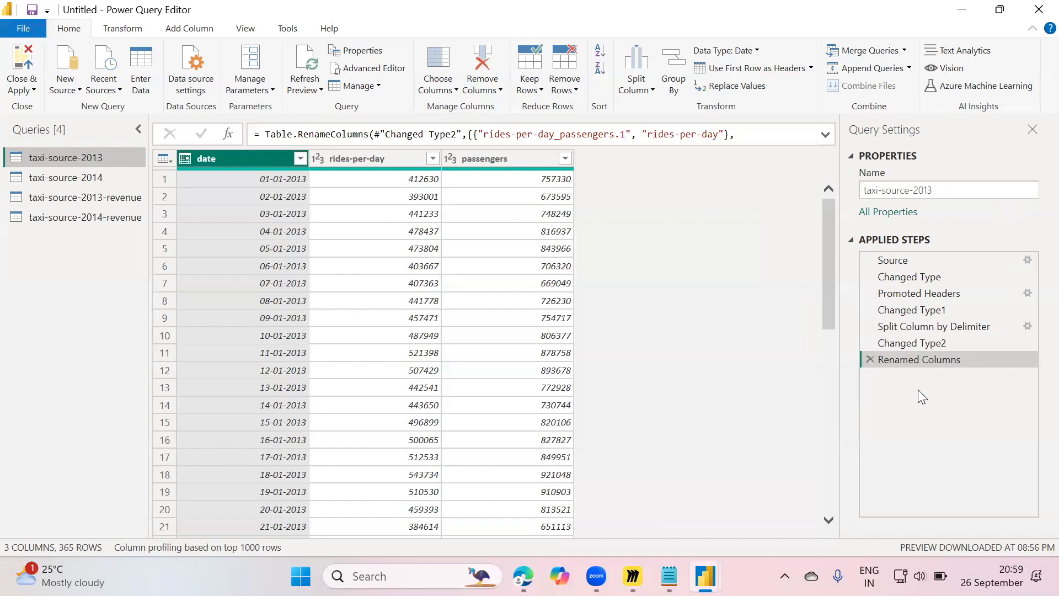
left_click(1026, 326)
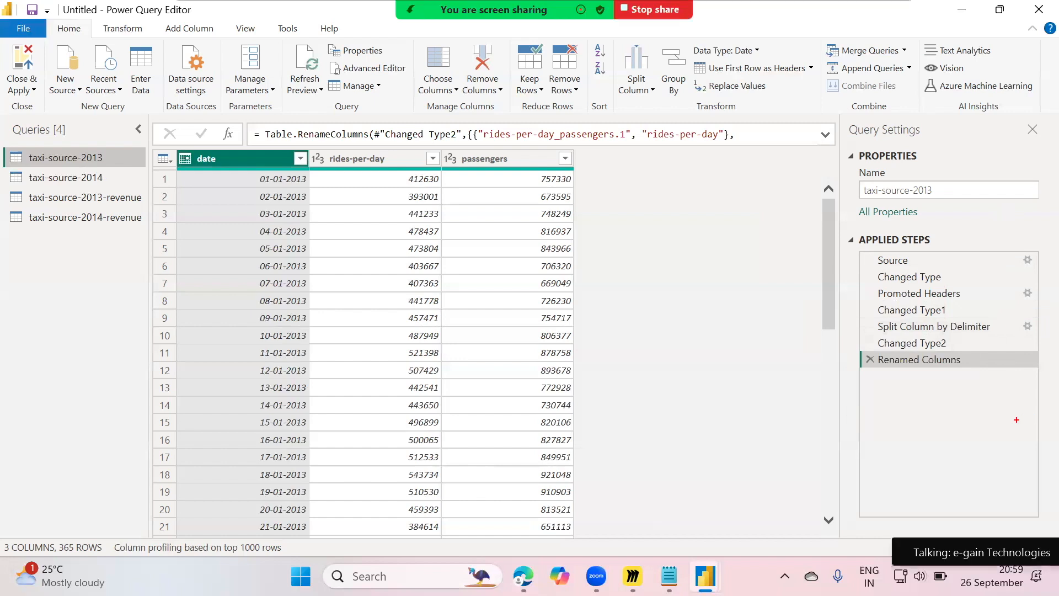
left_click_drag(1008, 301, 1049, 347)
key("Escape")
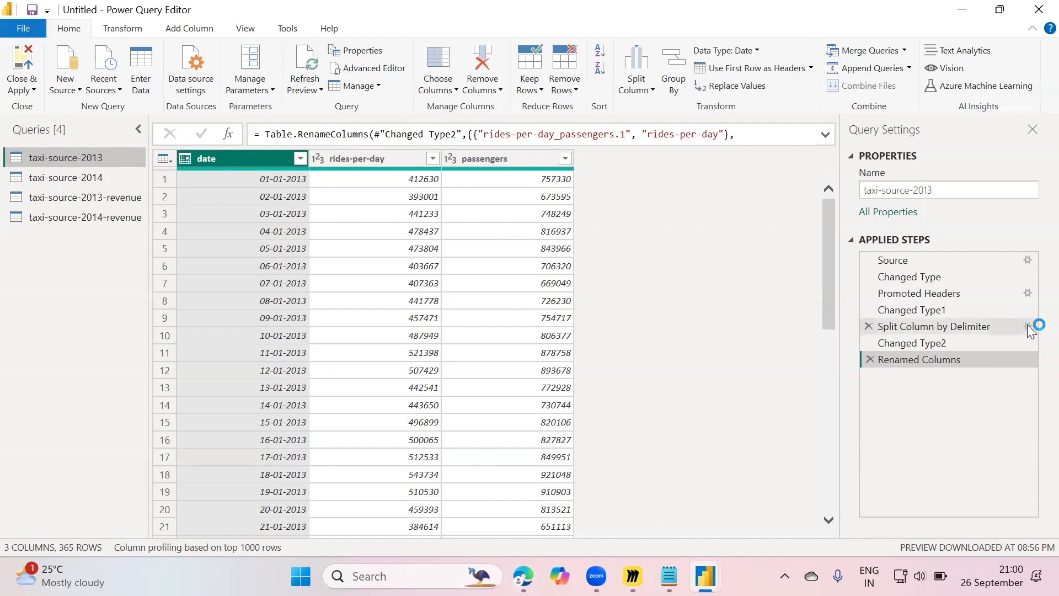
left_click(1029, 328)
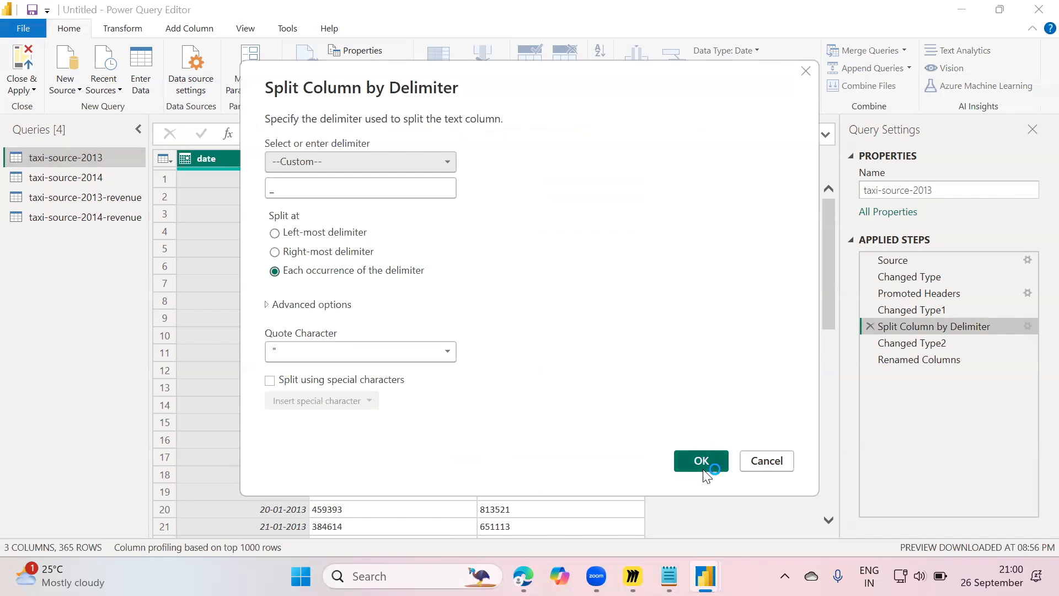
left_click(754, 463)
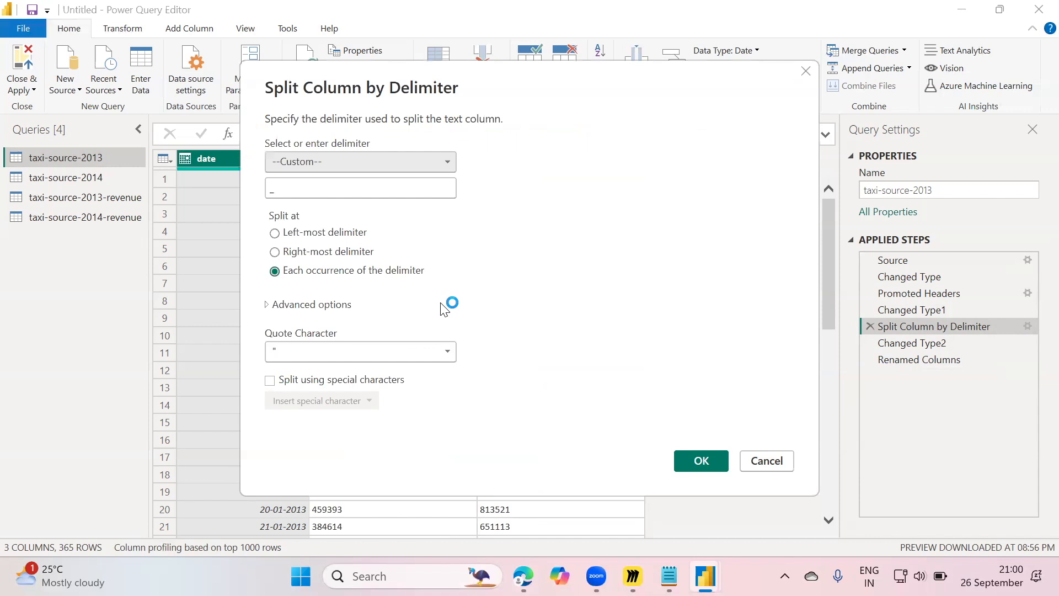
left_click(781, 463)
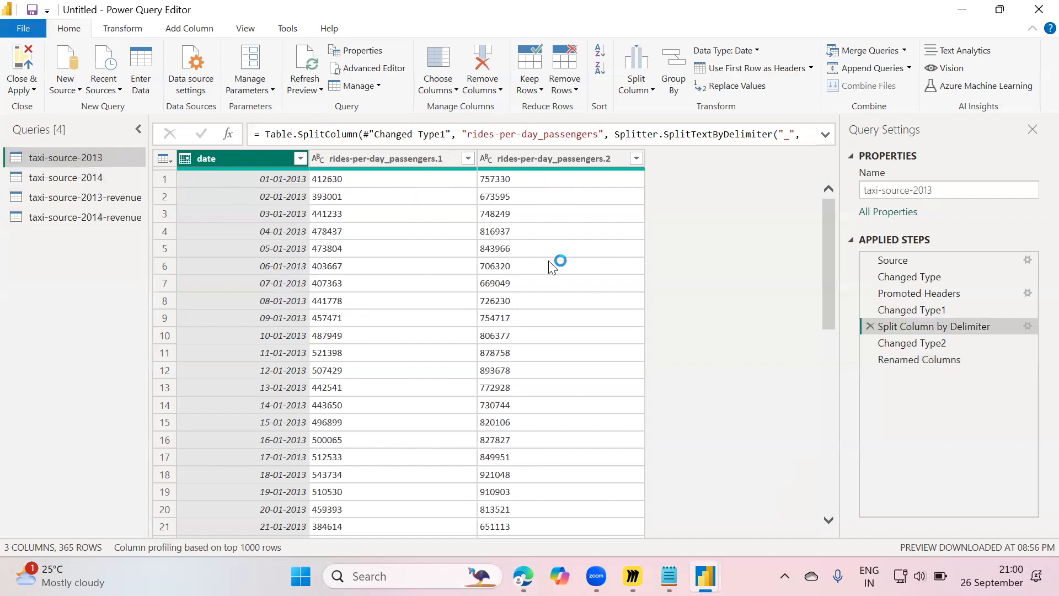
left_click(89, 180)
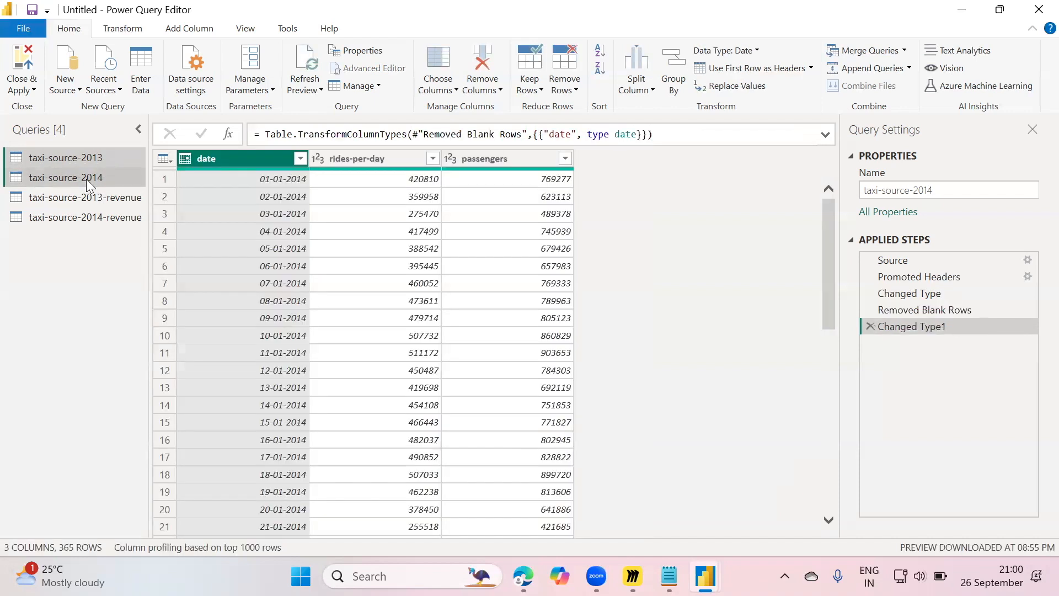
right_click(87, 181)
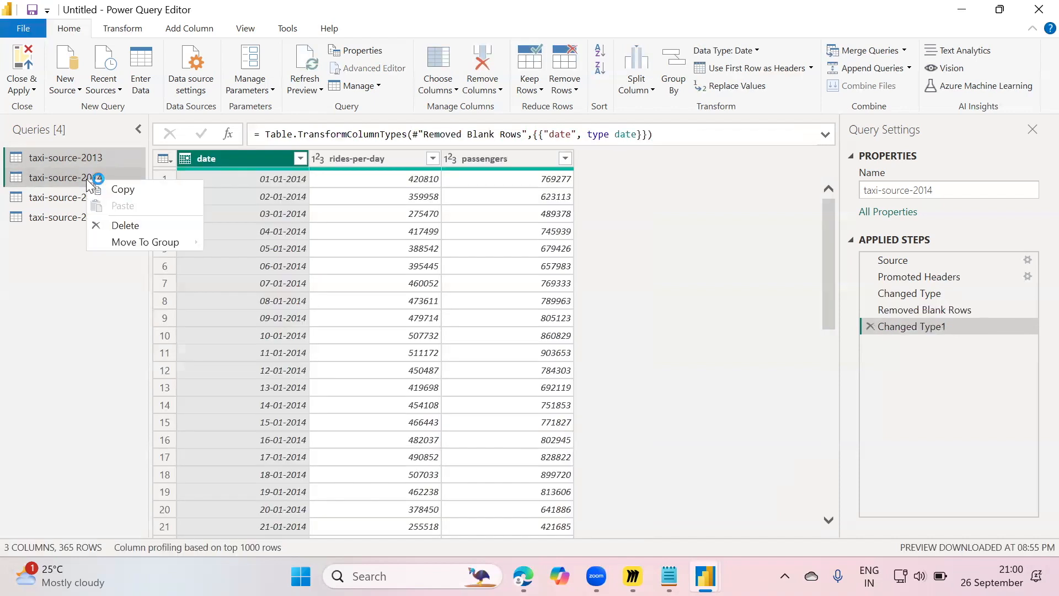
mouse_move(155, 245)
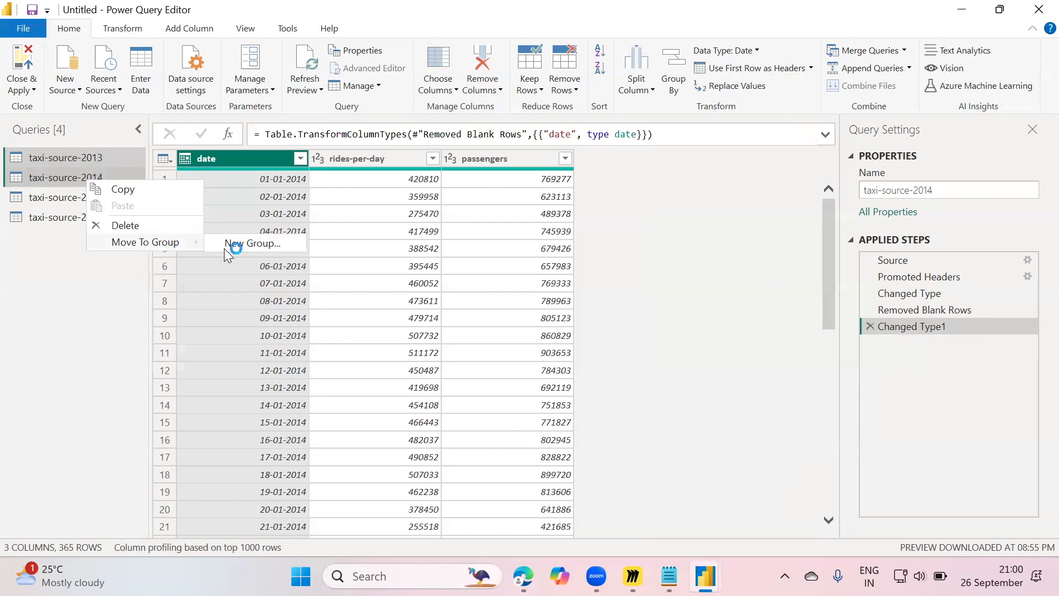
left_click(245, 245)
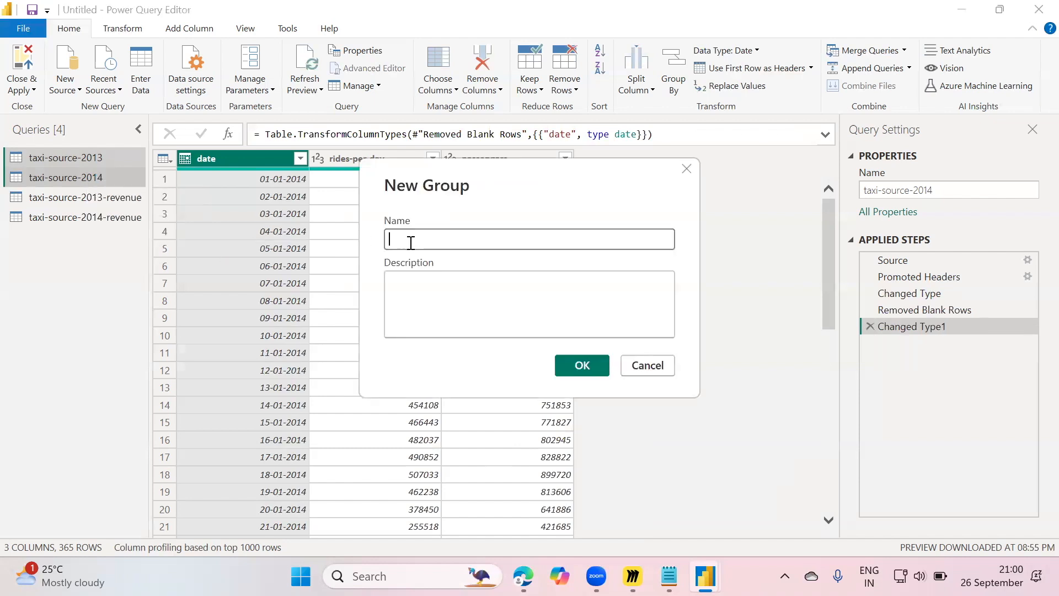
type("Taxi source")
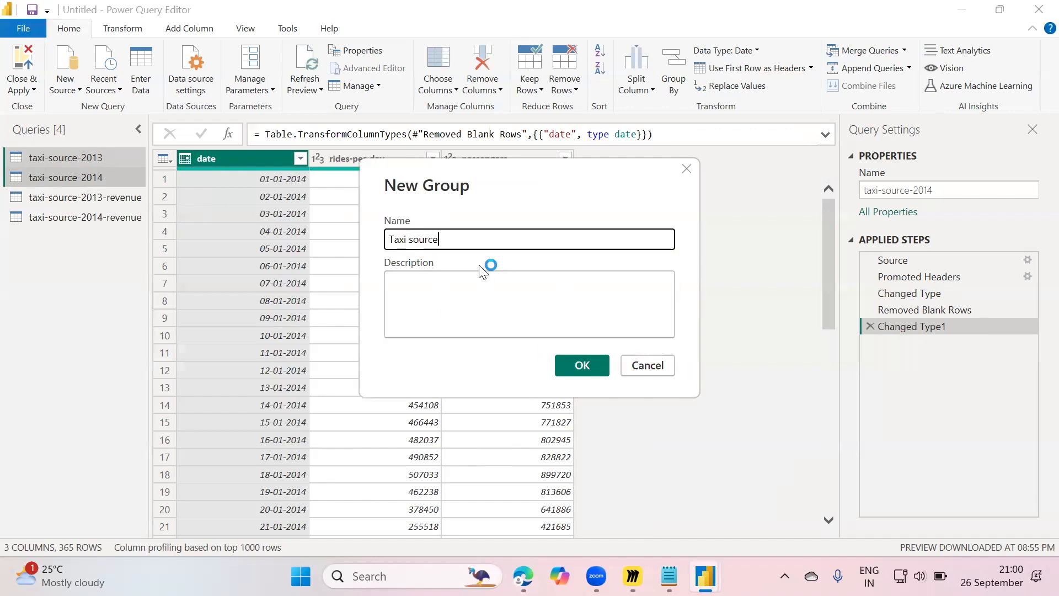
left_click(648, 364)
Move the taxi-source-2013 and taxi-source-2014 queries together into a new group named Taxi Source 2013-14
left_click(84, 156)
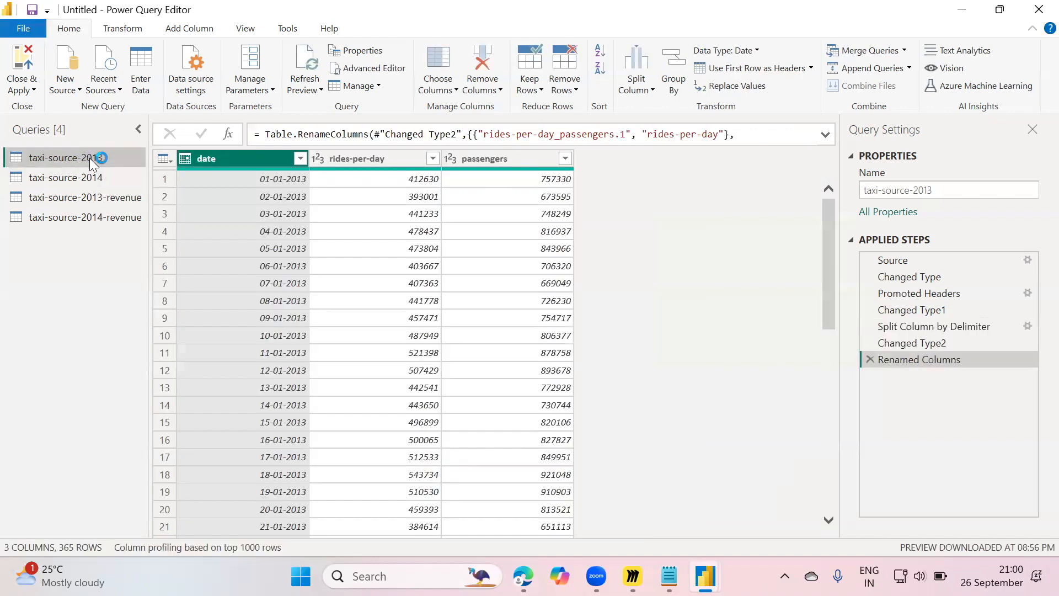
left_click_drag(98, 173, 87, 176)
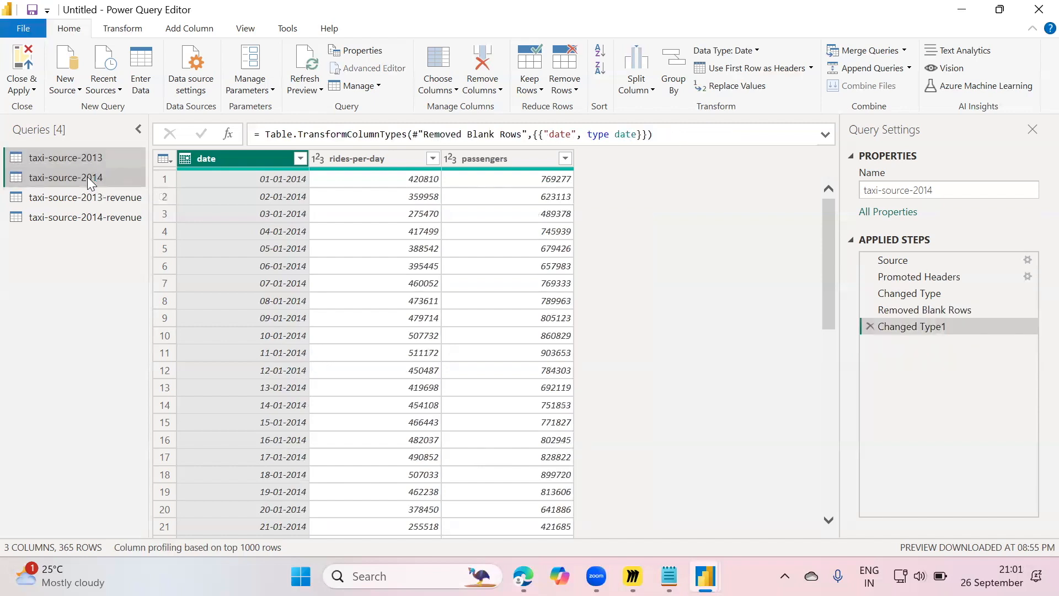
right_click(88, 176)
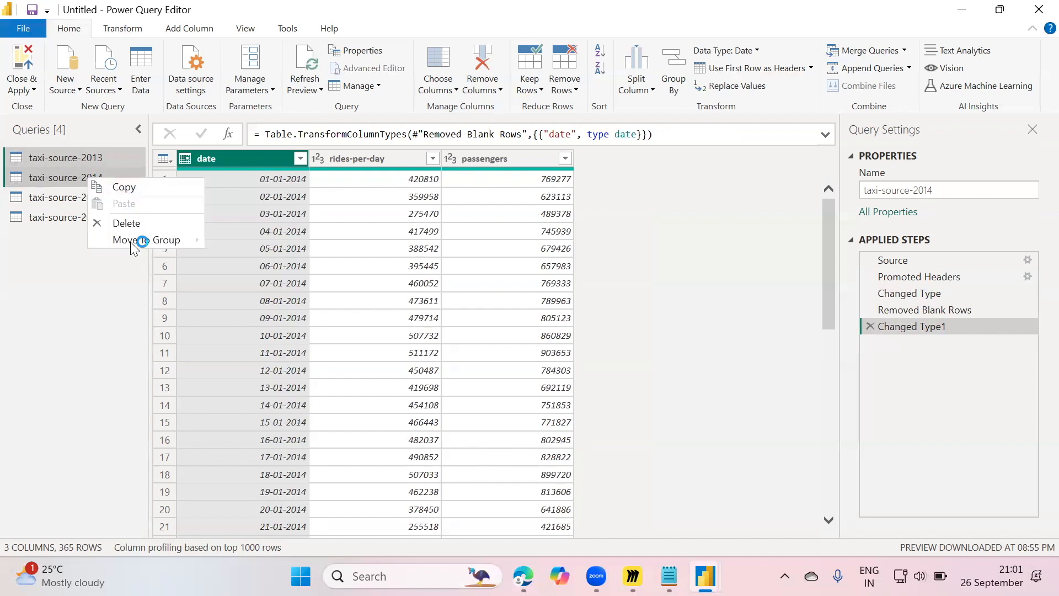
mouse_move(133, 242)
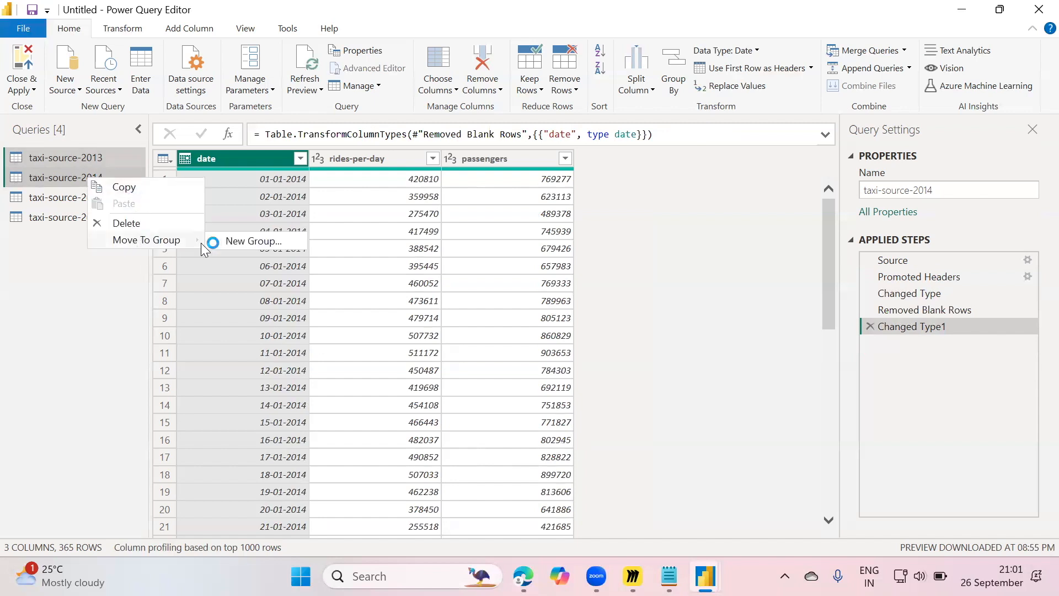
left_click(240, 243)
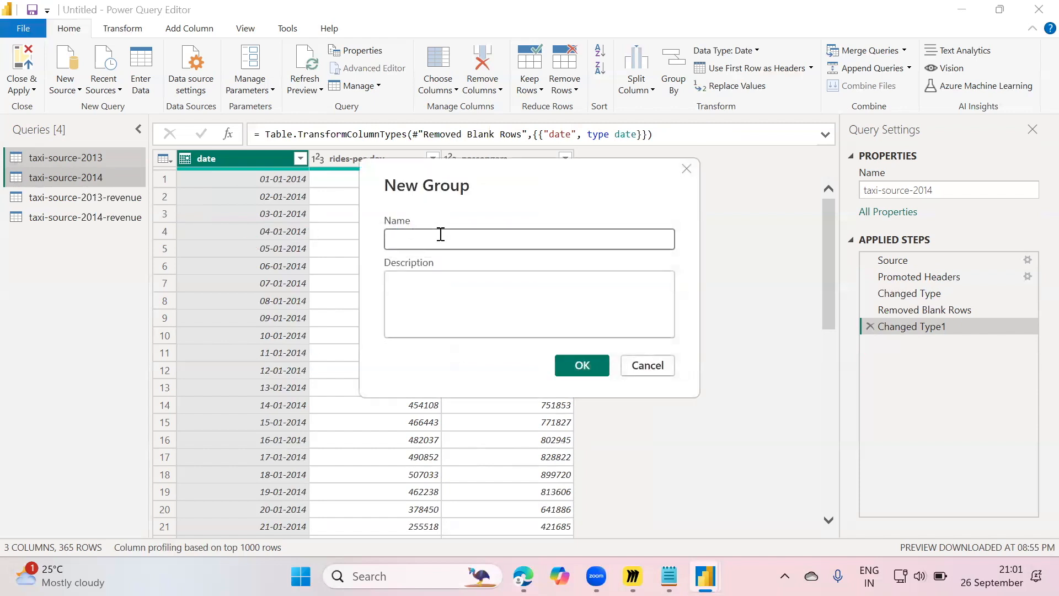
type("Tax")
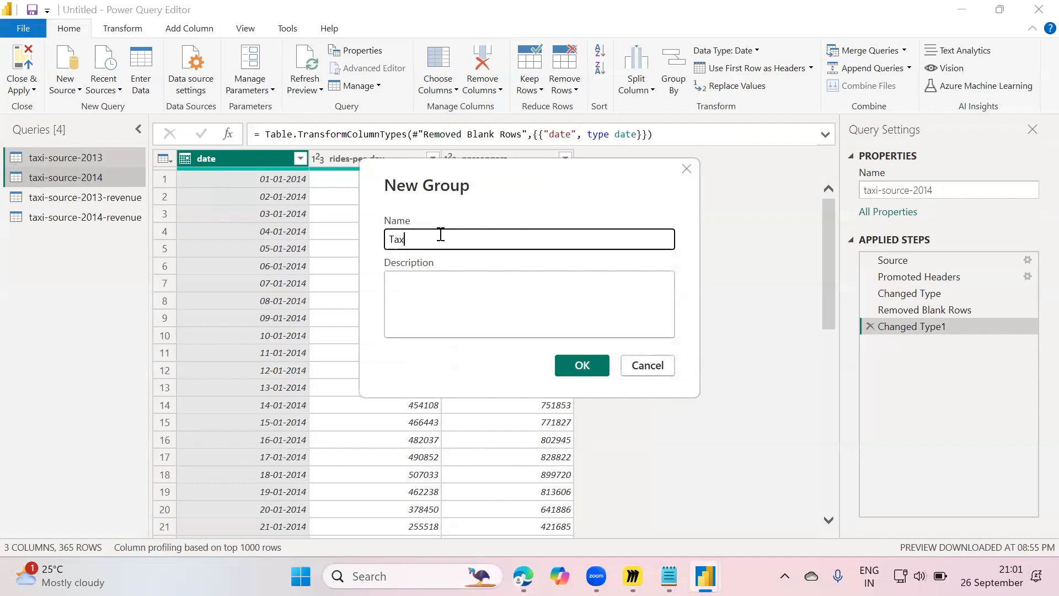
type("i Source 2013-14")
left_click(477, 308)
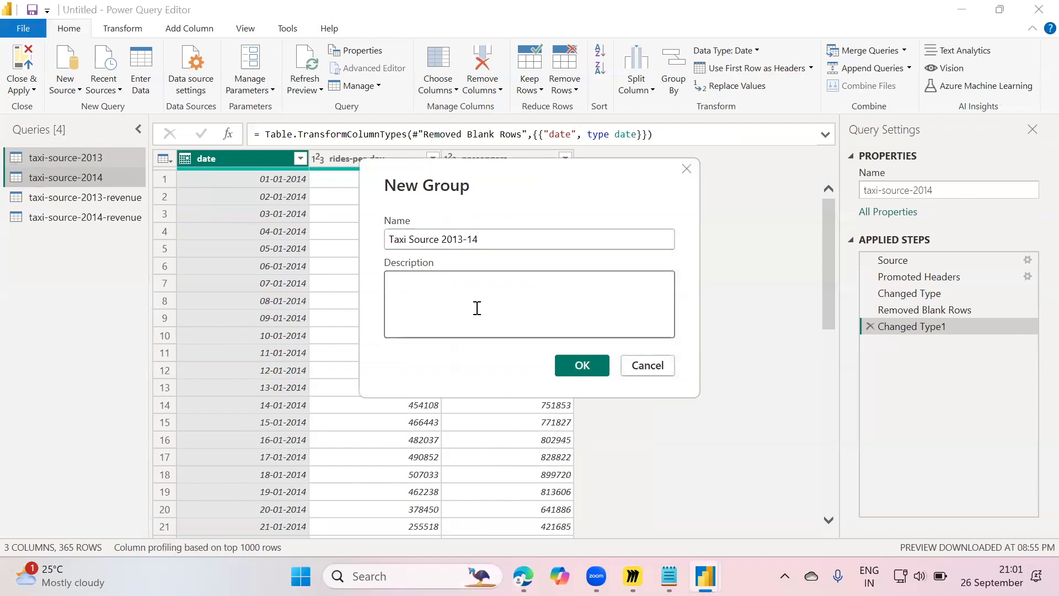
left_click(593, 366)
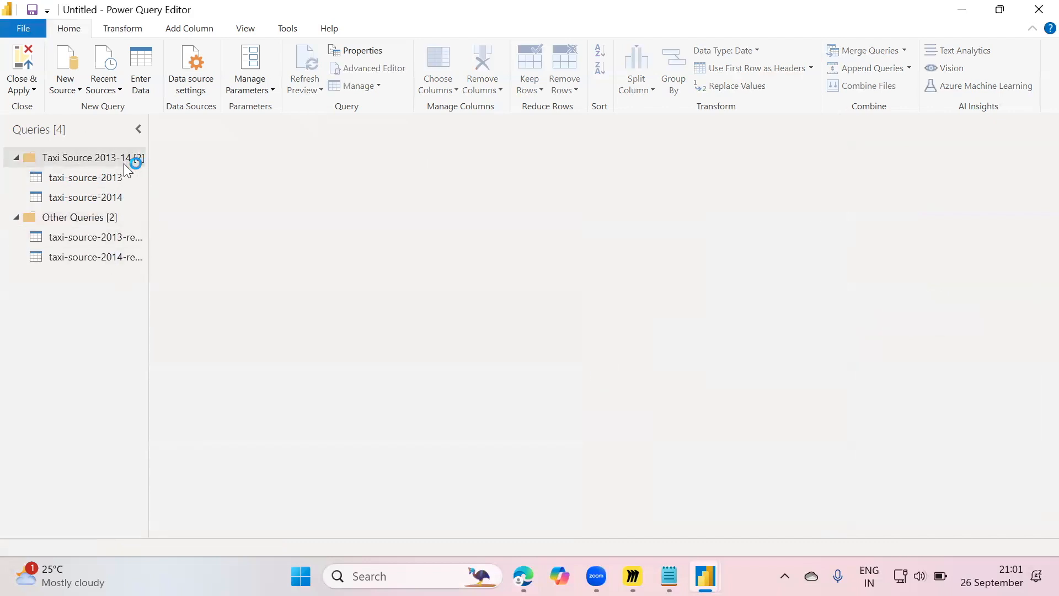
left_click(83, 177)
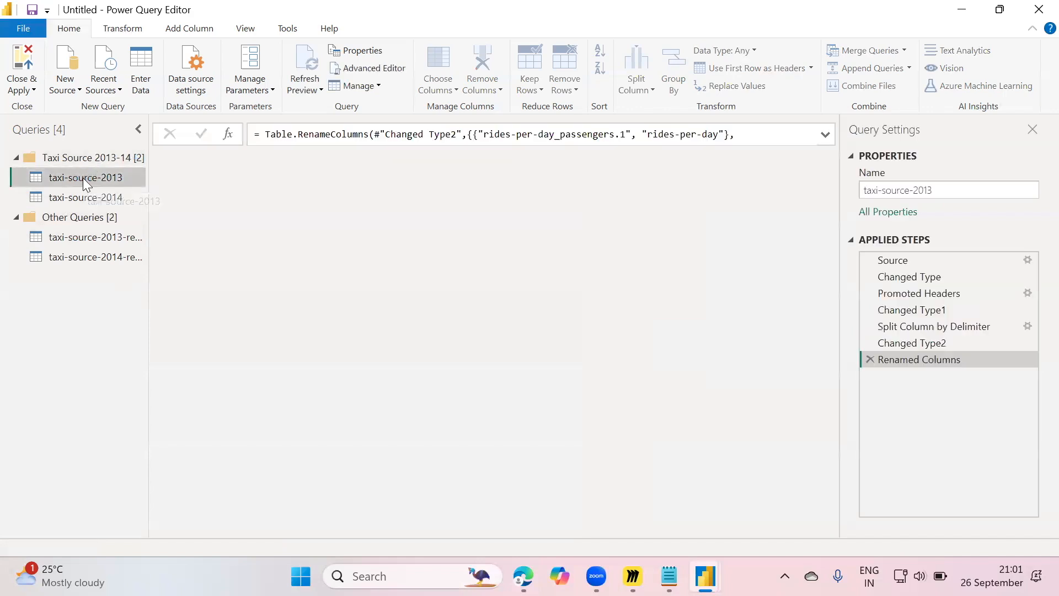
Move the taxi-source-2013-revenue and taxi-source-2014-revenue queries together into a new group named Revenue
left_click(96, 239)
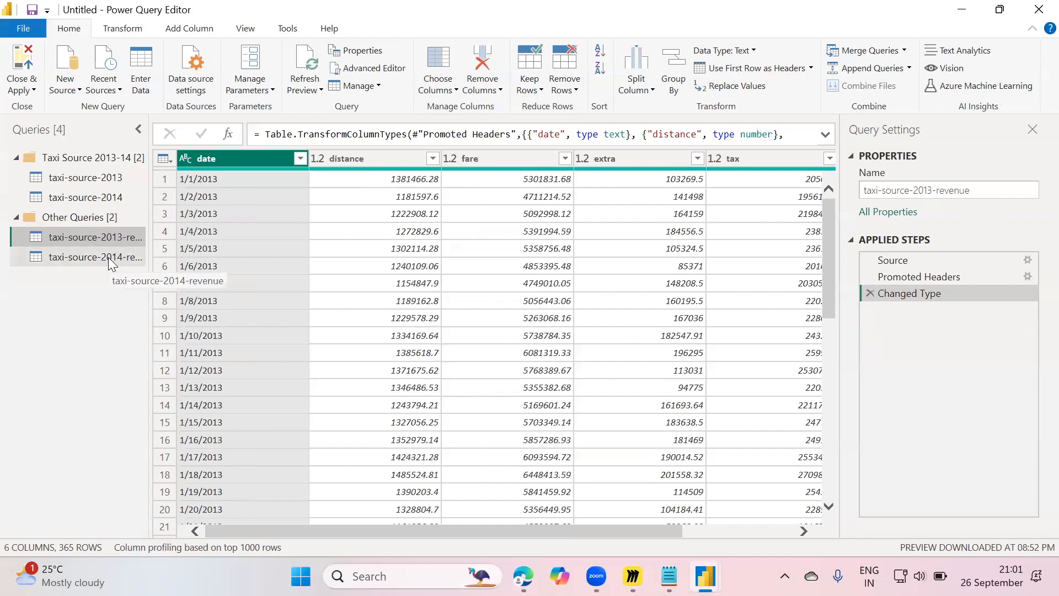
left_click(108, 258)
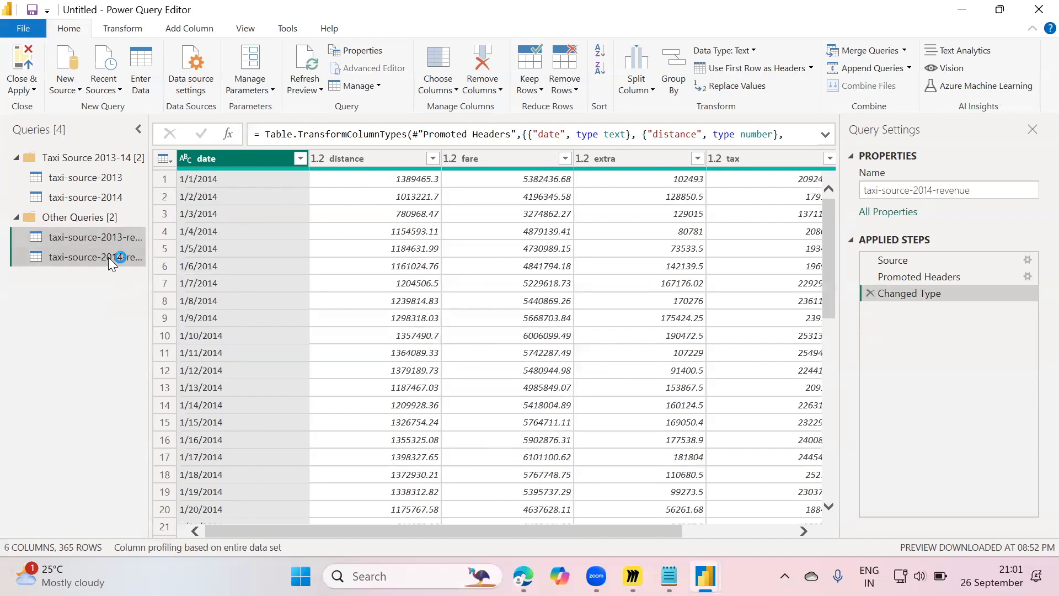
right_click(108, 257)
mouse_move(157, 318)
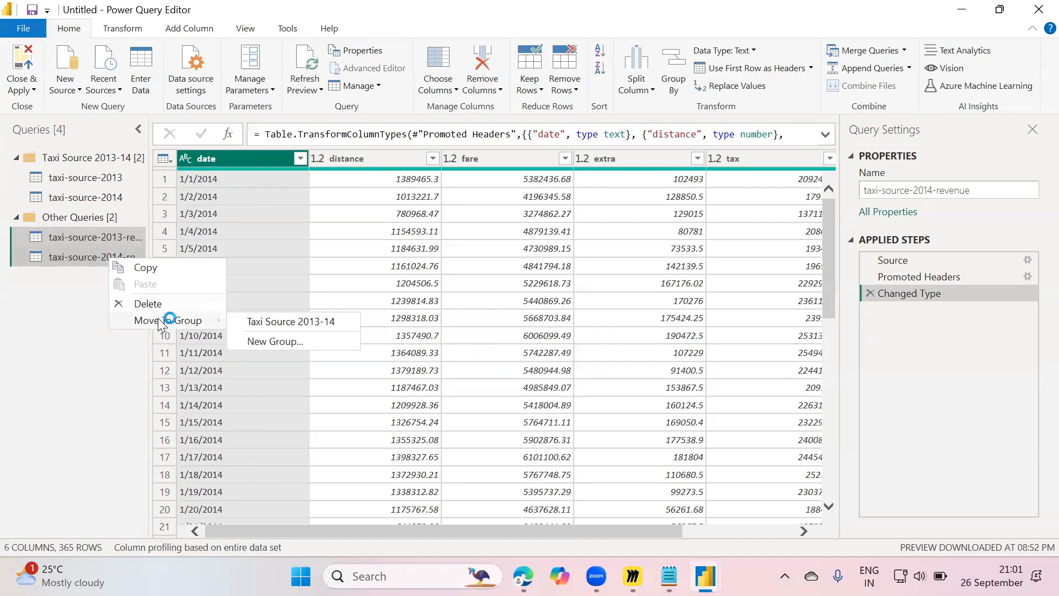
left_click(271, 342)
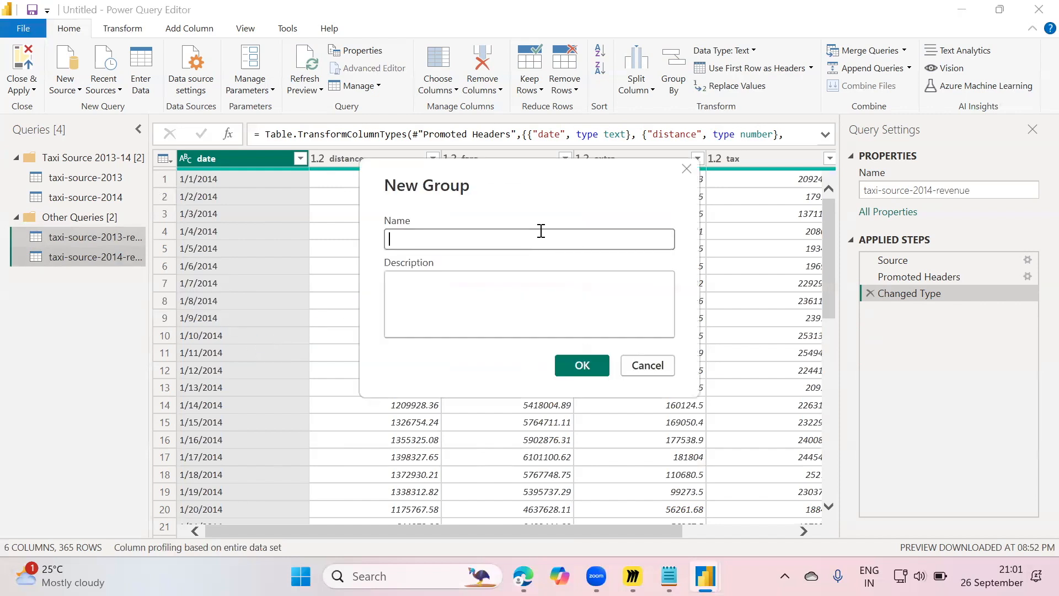
type("Revenue")
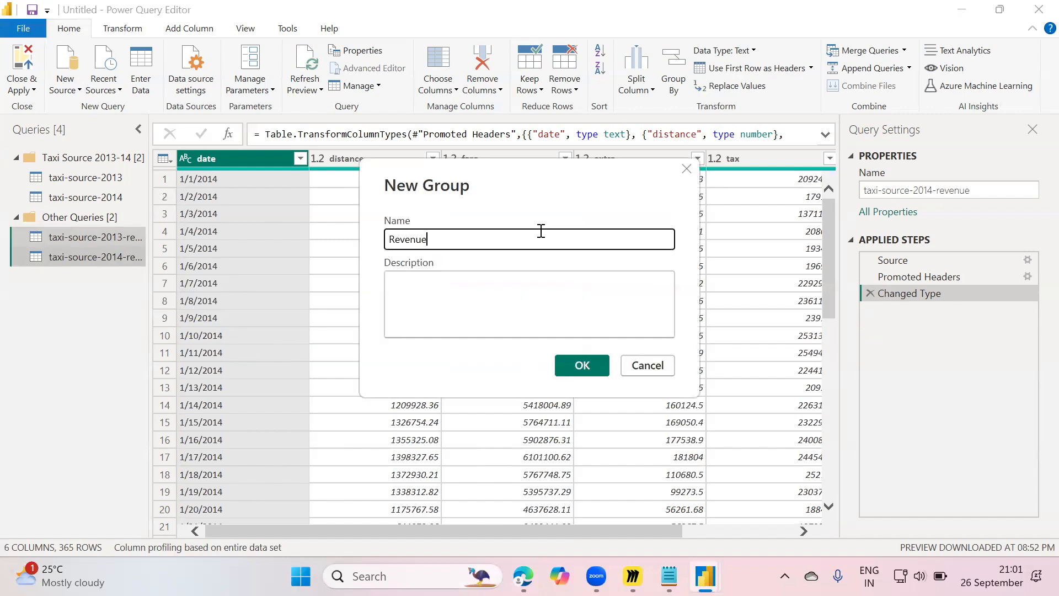
left_click(585, 367)
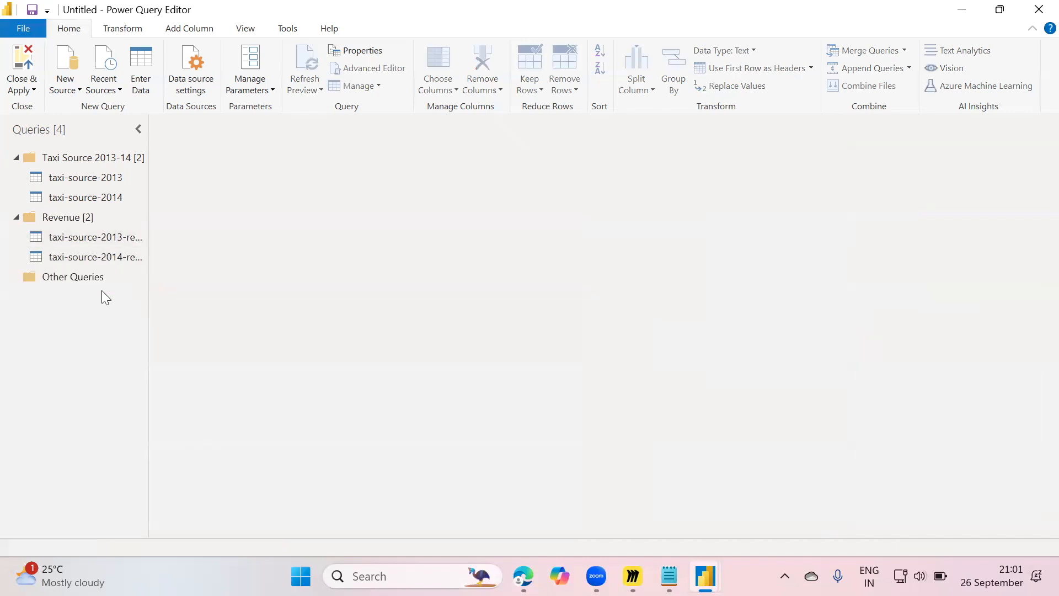
left_click(89, 282)
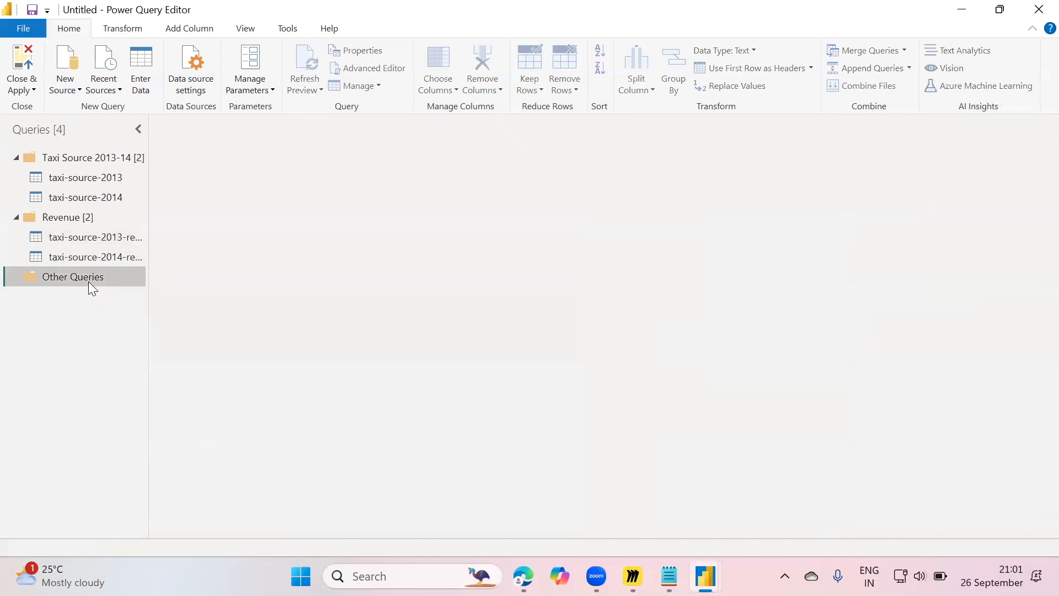
Compare the date, rides-per-day and passengers columns of the taxi-source-2013 and taxi-source-2014 queries
left_click(93, 179)
left_click(83, 198)
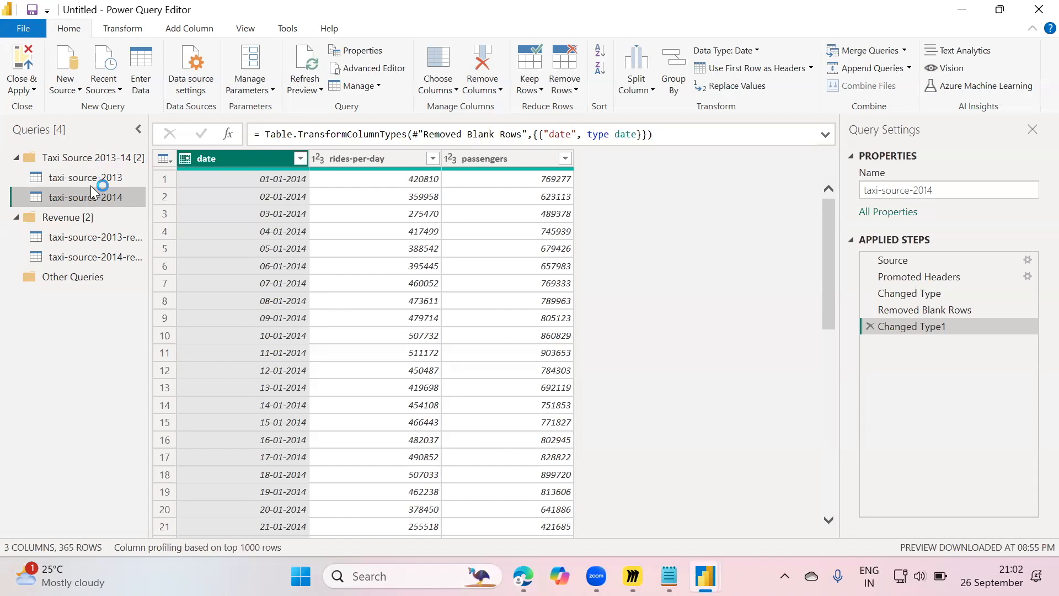
left_click(90, 175)
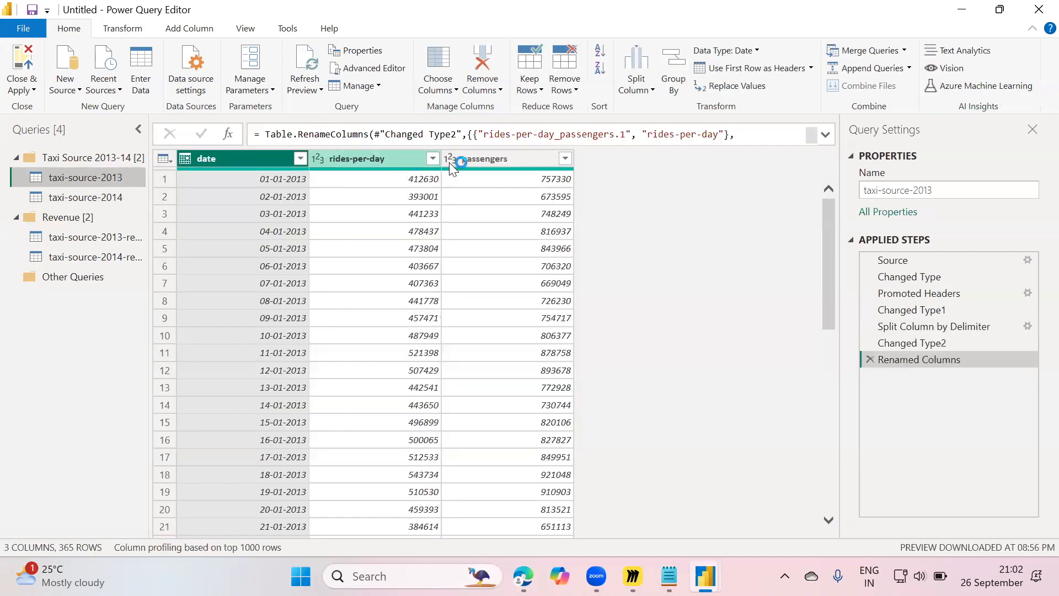
left_click(87, 195)
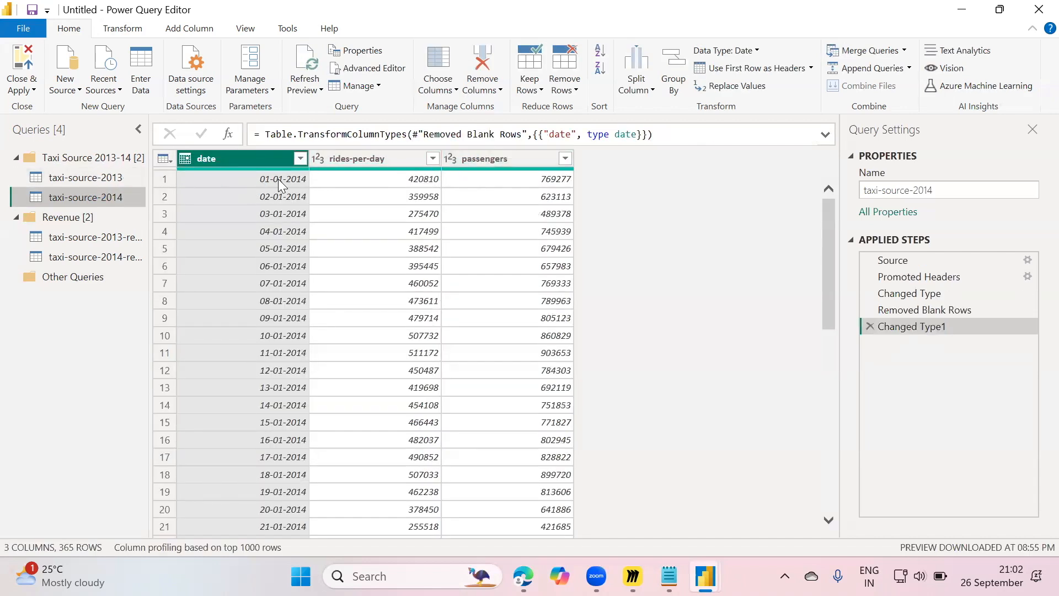
left_click(98, 177)
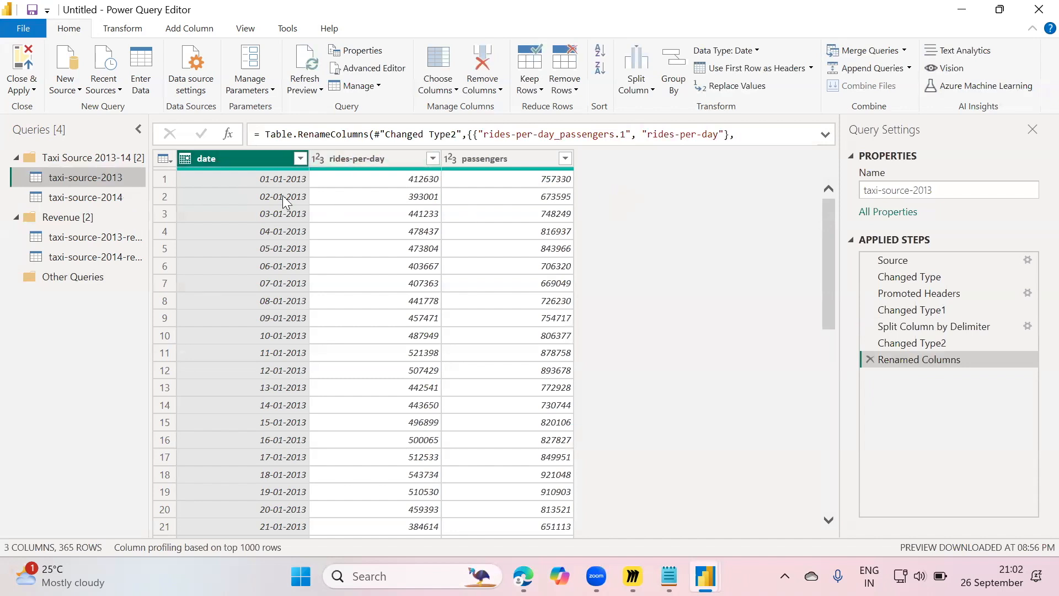
left_click(121, 200)
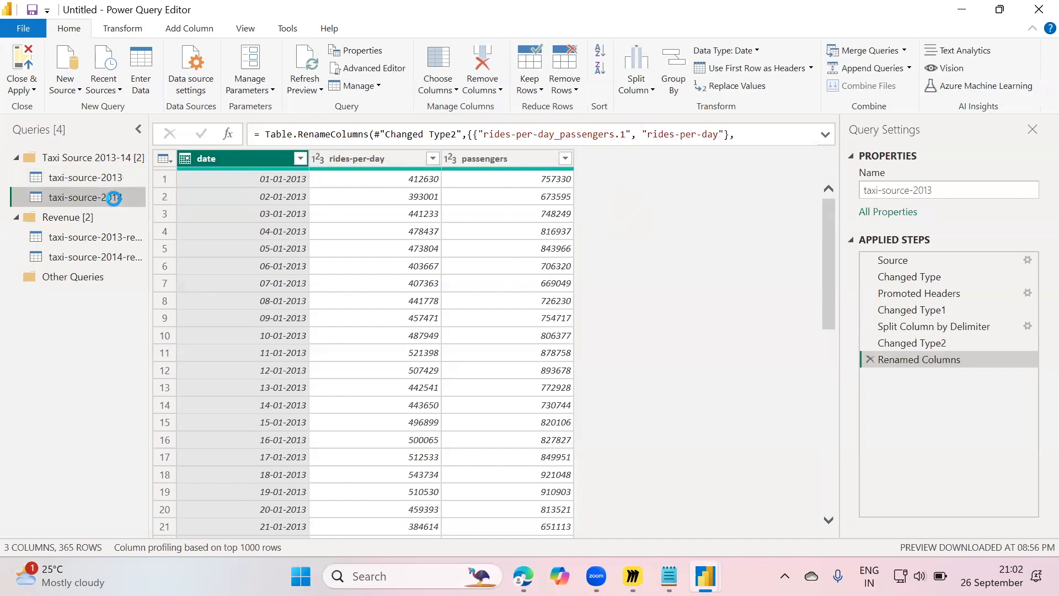
Append taxi-source-2014 to taxi-source-2013 as a new query, using the two-table option
left_click(106, 178)
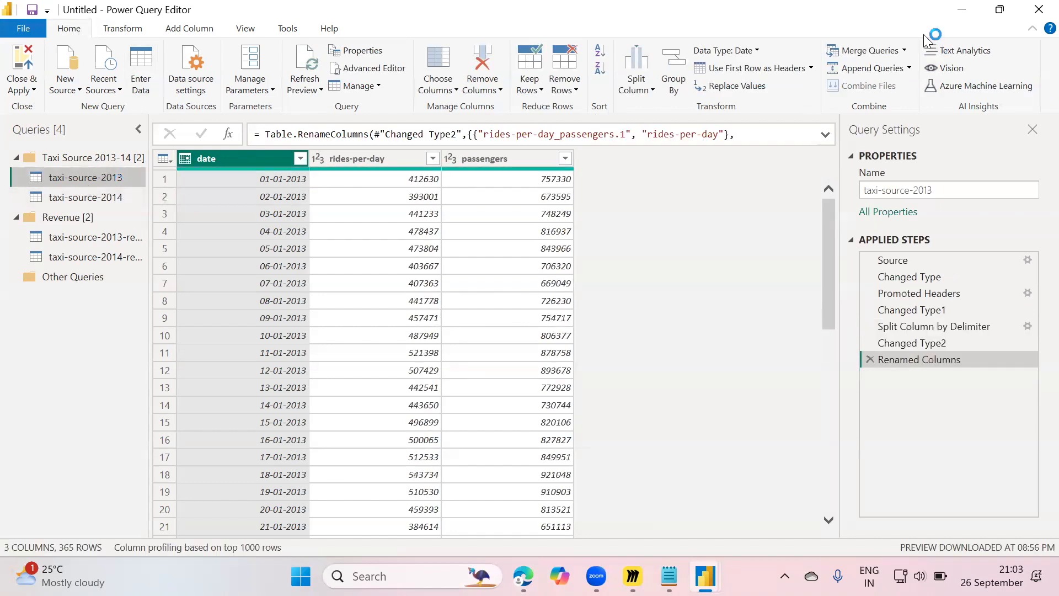
left_click(910, 68)
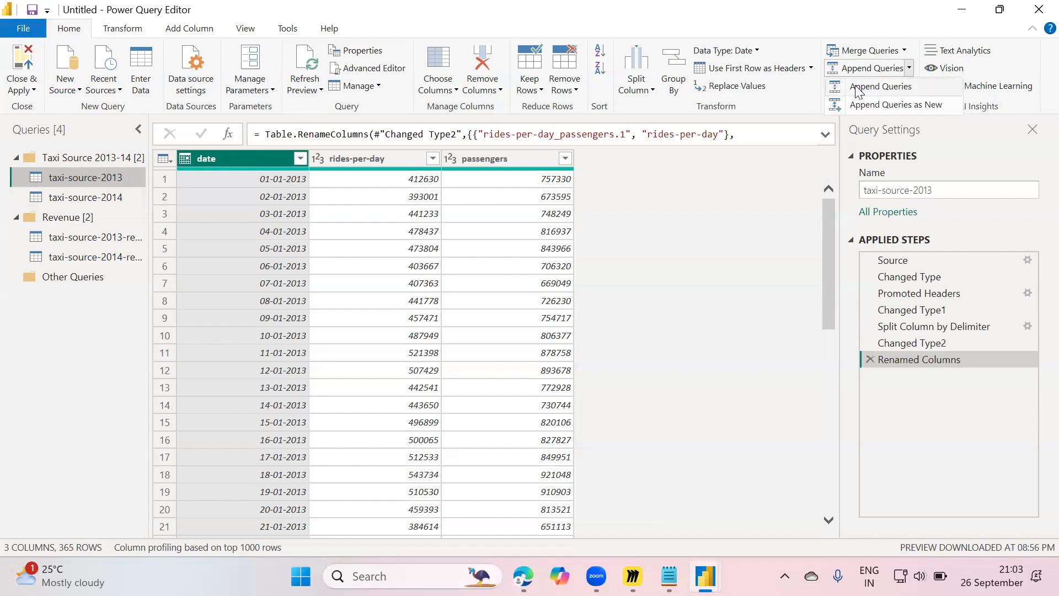
left_click(894, 105)
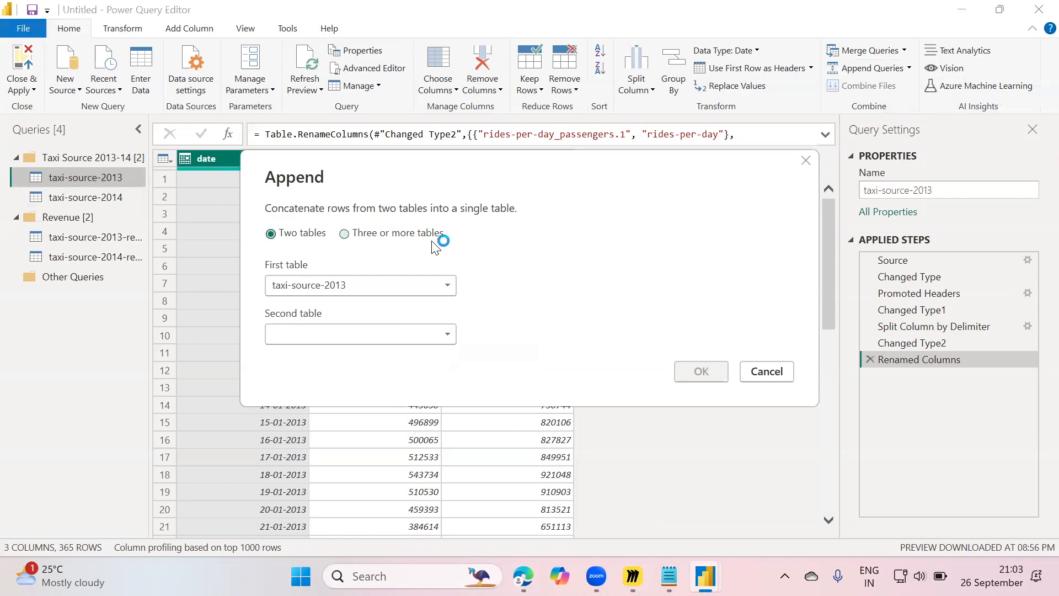
left_click(426, 336)
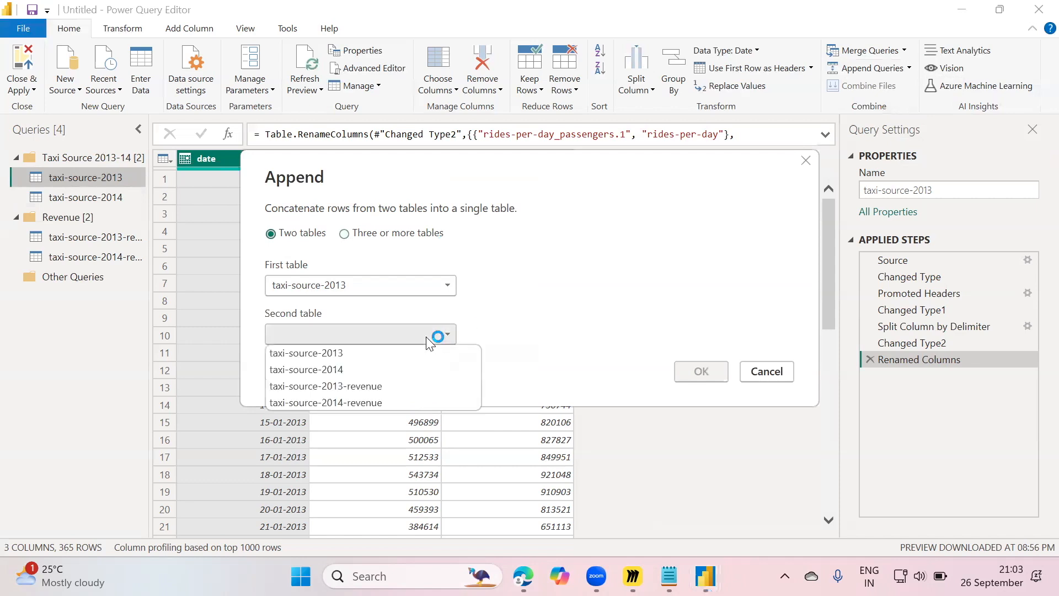
left_click(361, 371)
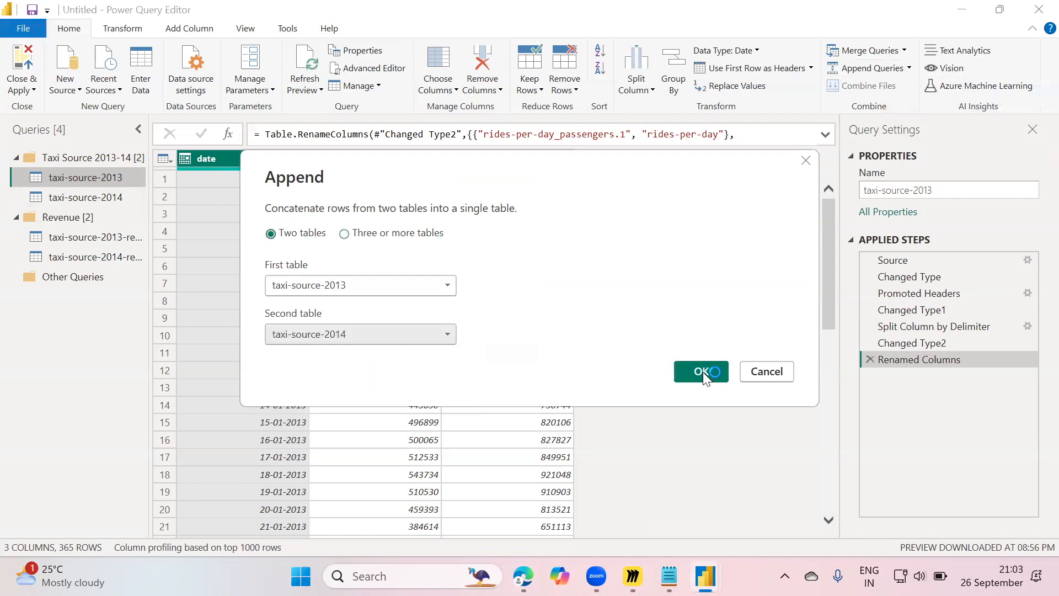
left_click(708, 371)
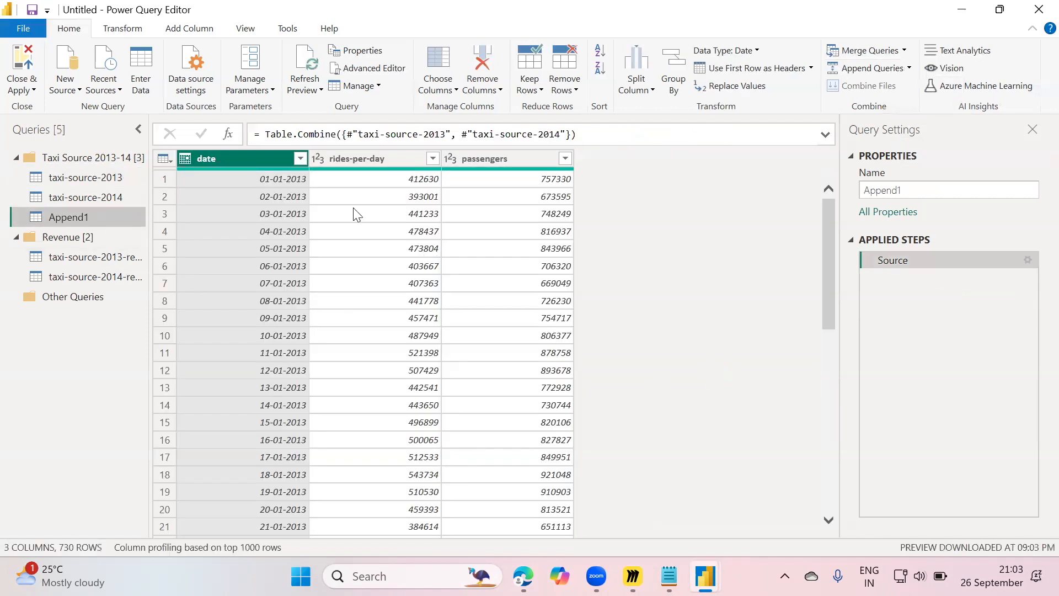
Search the date column's filter values in the appended query for 2014 without applying a filter
left_click(298, 159)
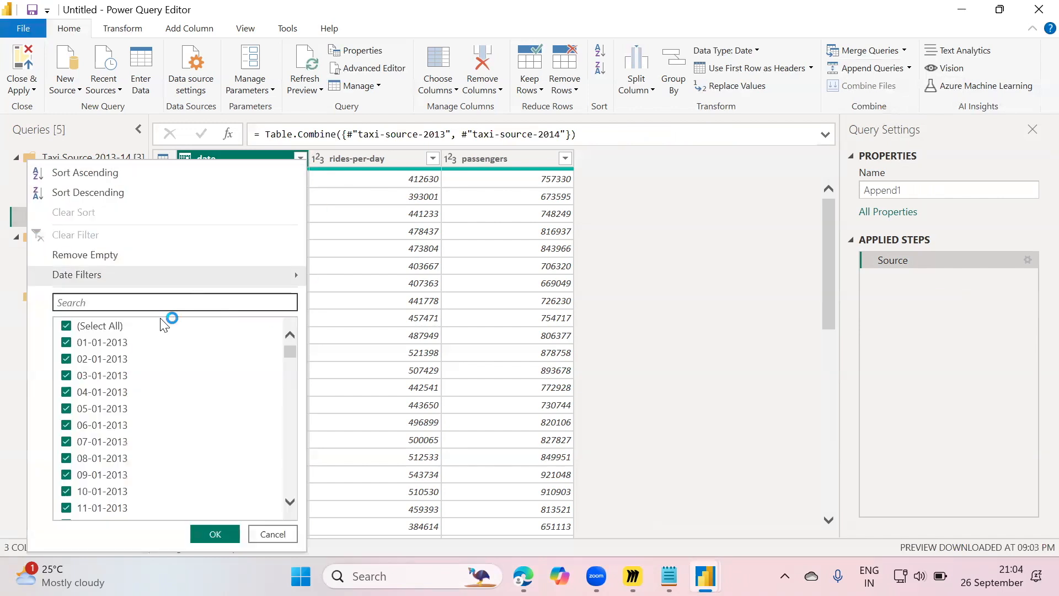
left_click(219, 302)
type("2014")
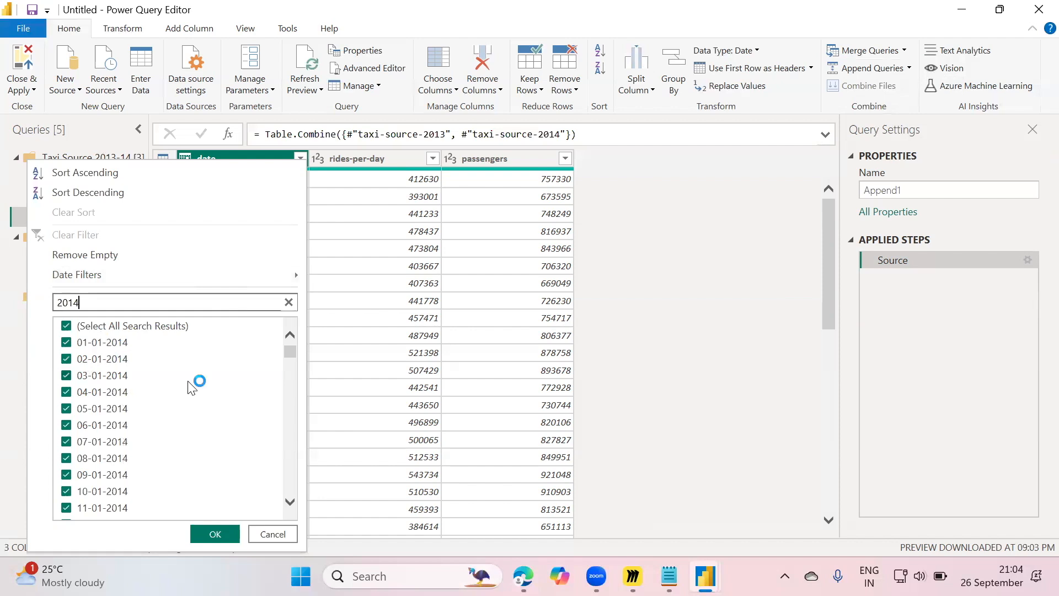
left_click(275, 539)
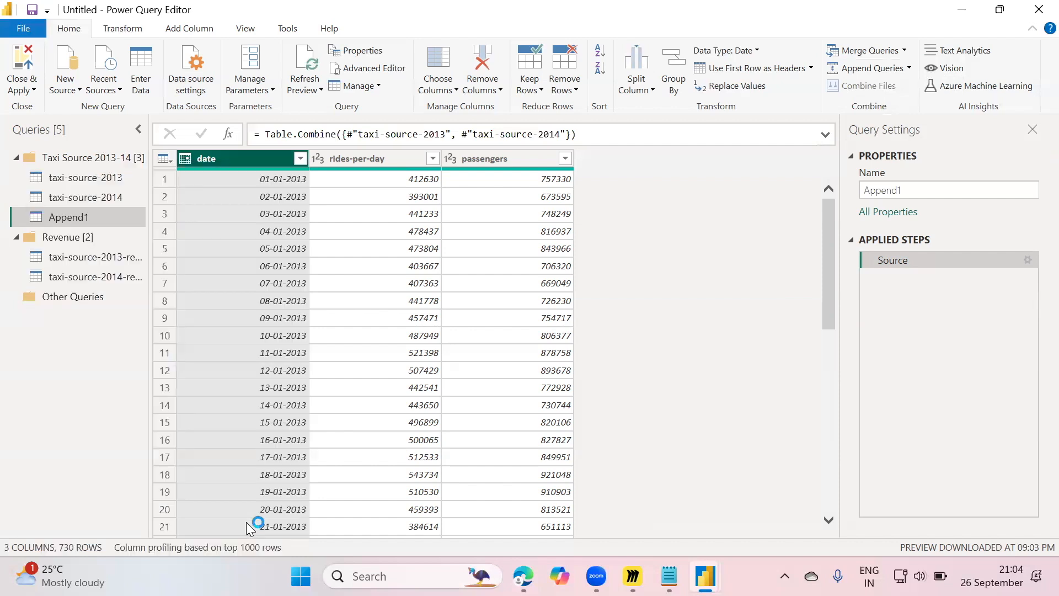
Rename the appended query as TaxiSource2013-14
double_click(93, 219)
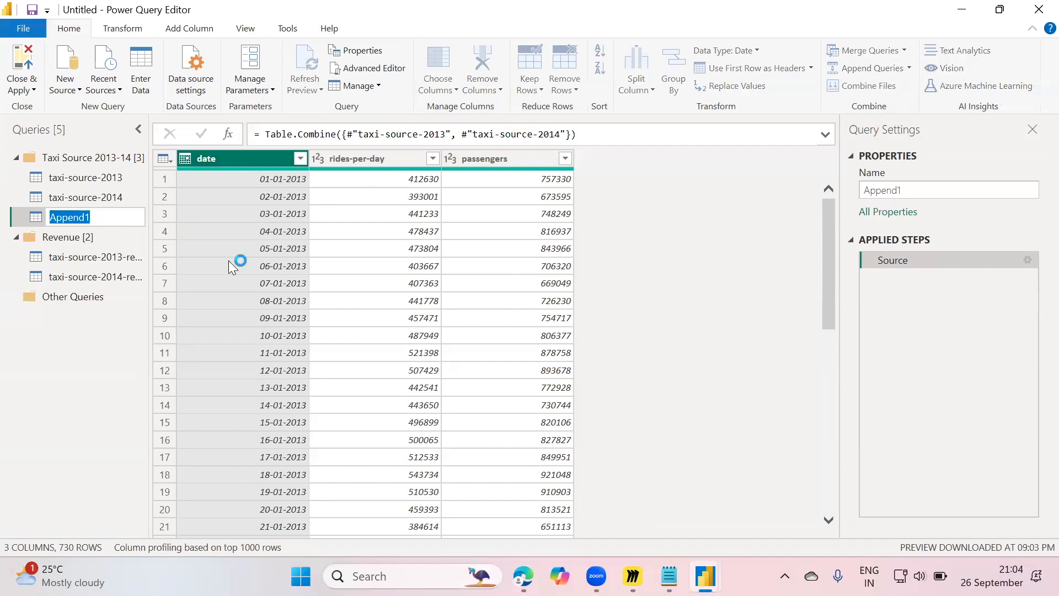
type("TaxiSource2013")
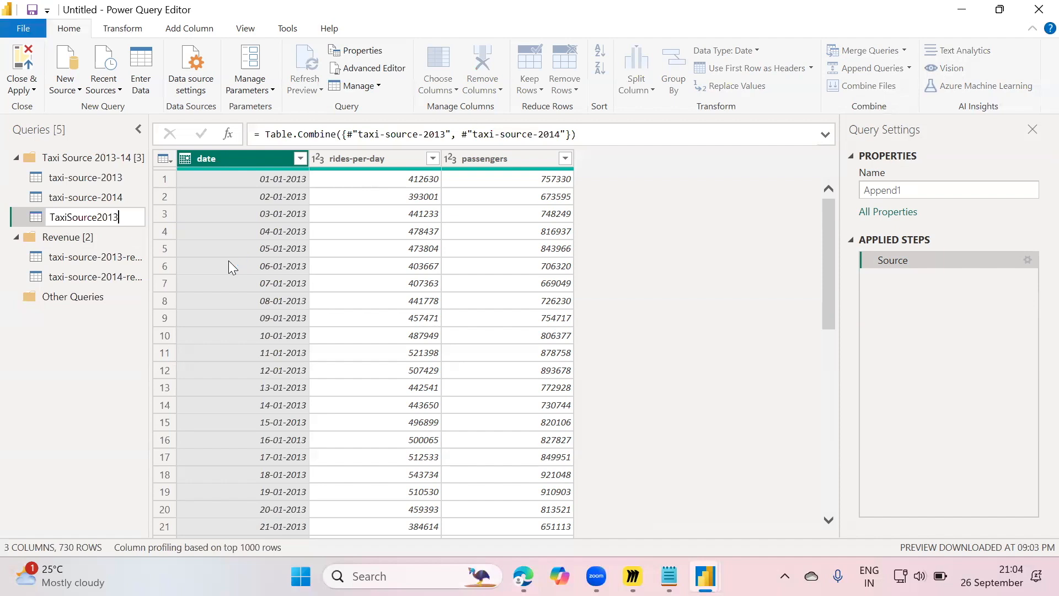
type("-14")
key("Return")
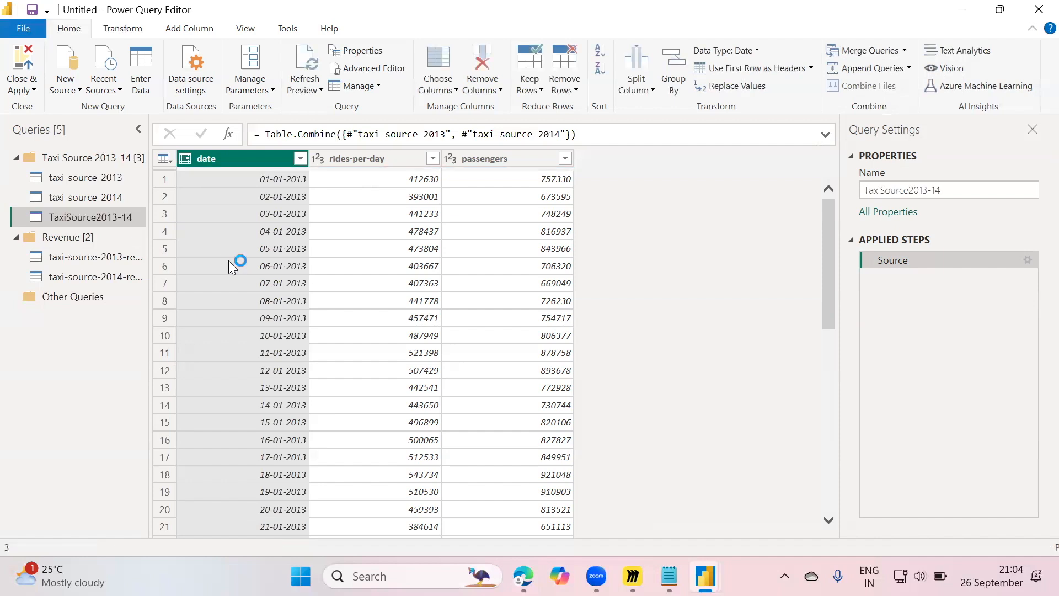
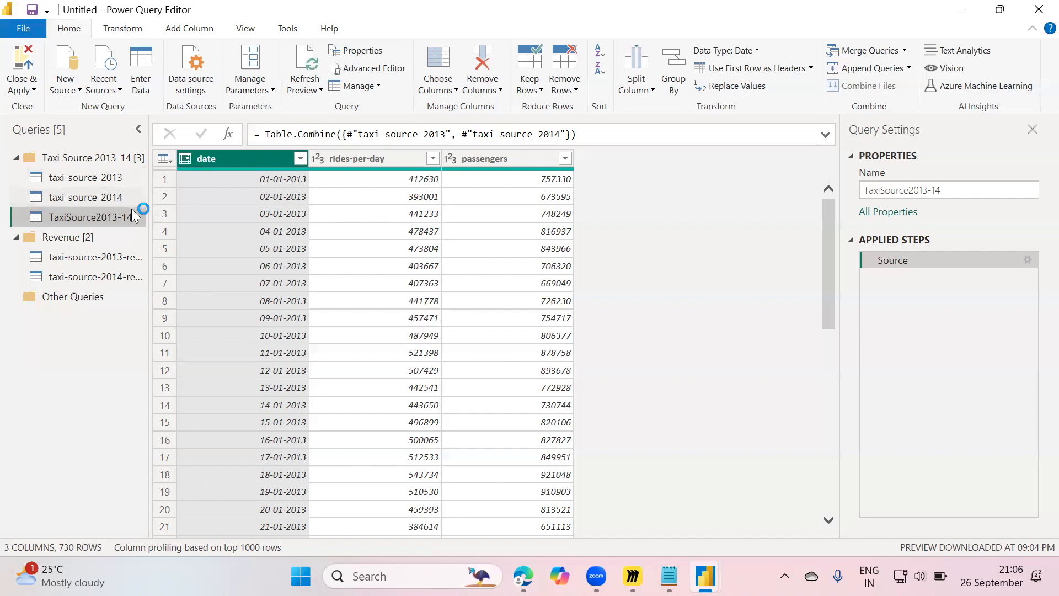
left_click_drag(125, 170, 128, 221)
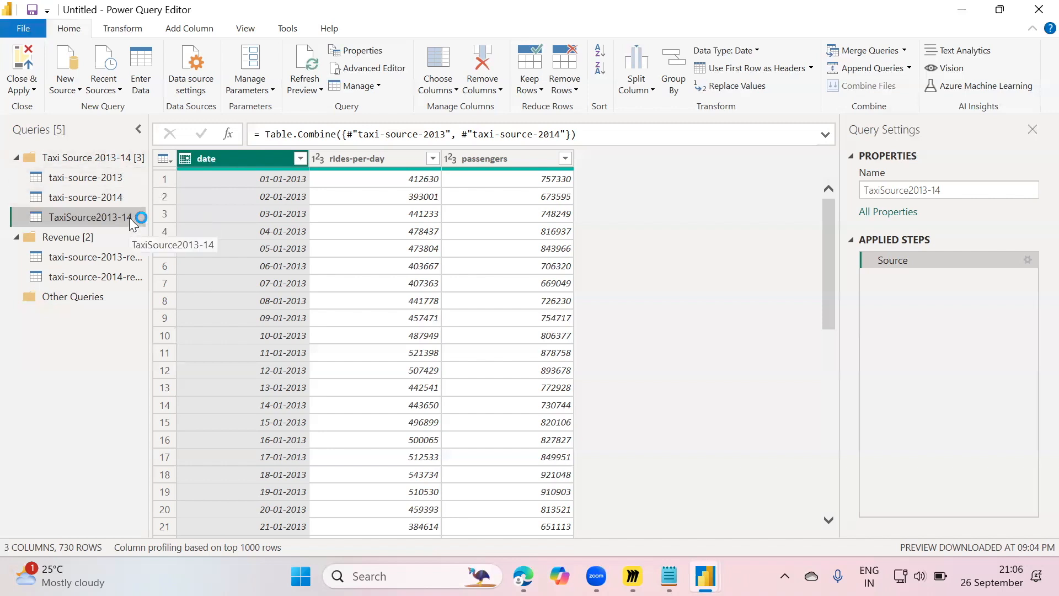
left_click_drag(125, 176, 134, 213)
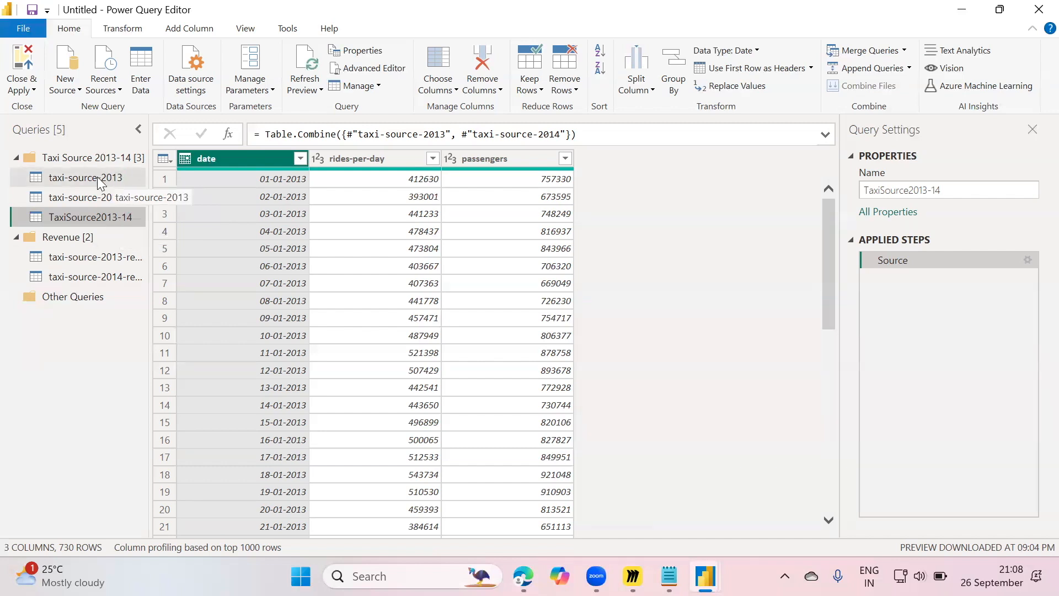
left_click(120, 183)
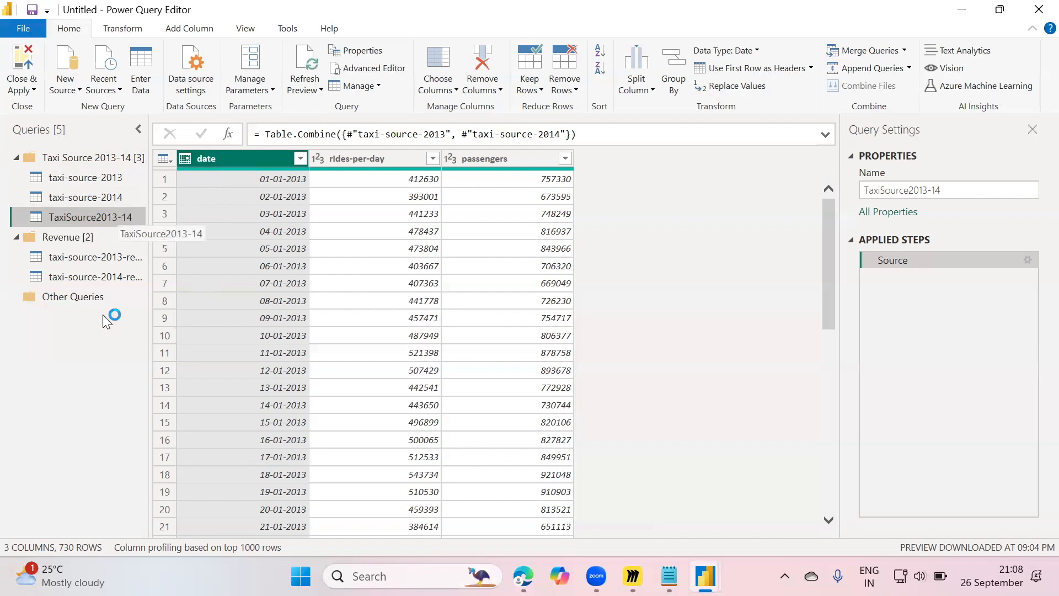
Change the date column of the taxi-source-2013-revenue query to the Date type, replacing the current conversion in its Changed Type step
left_click(104, 262)
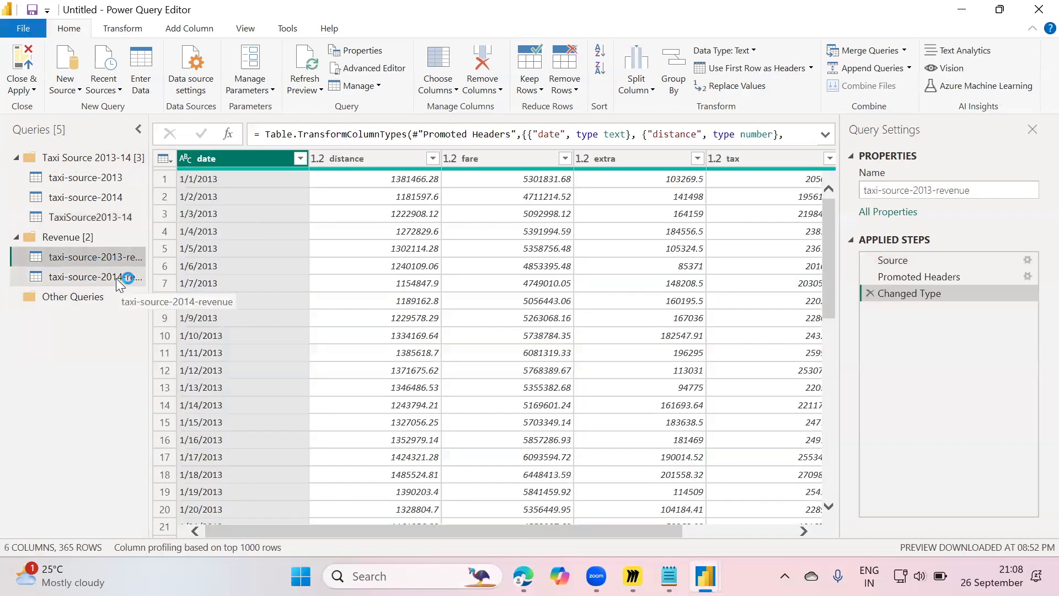
left_click(119, 282)
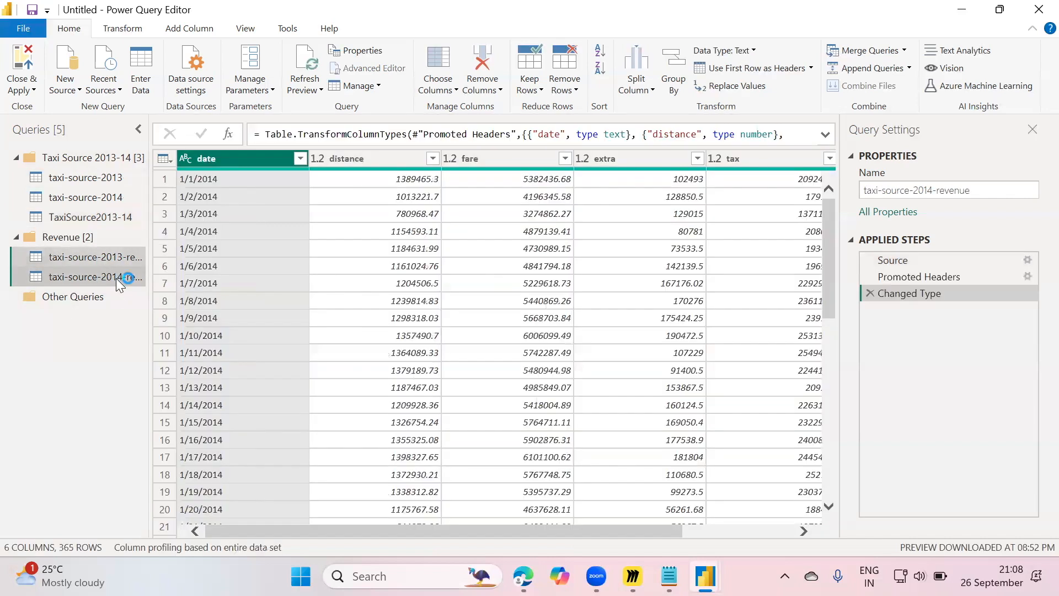
left_click(109, 263)
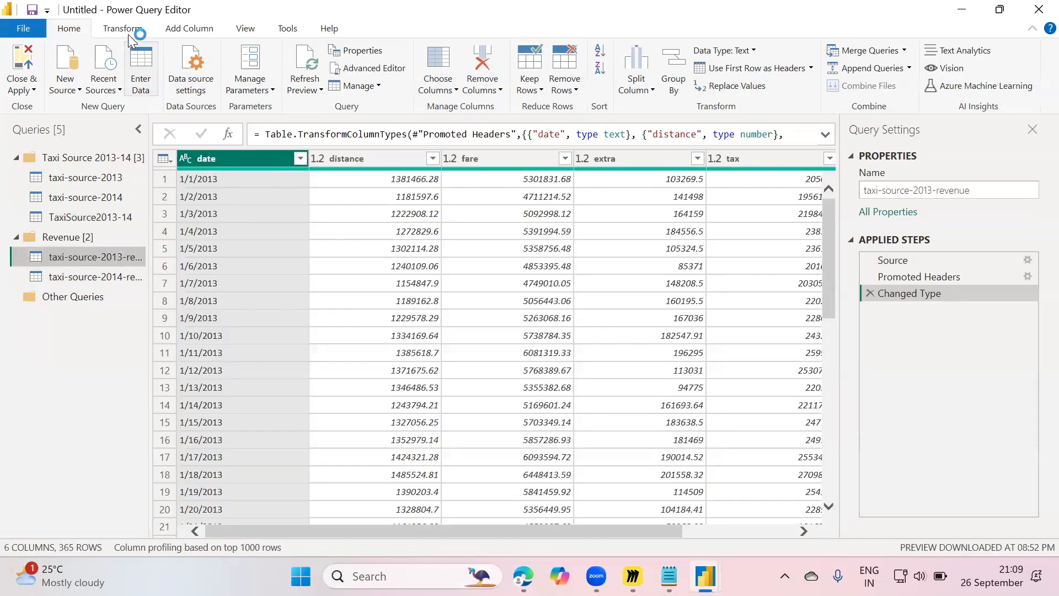
left_click(187, 160)
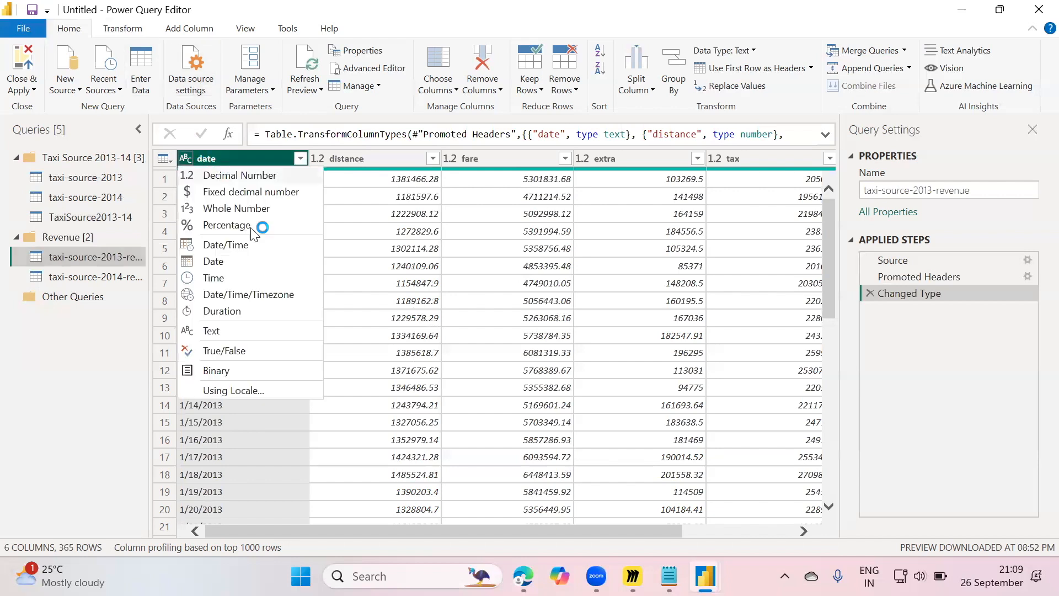
left_click(228, 262)
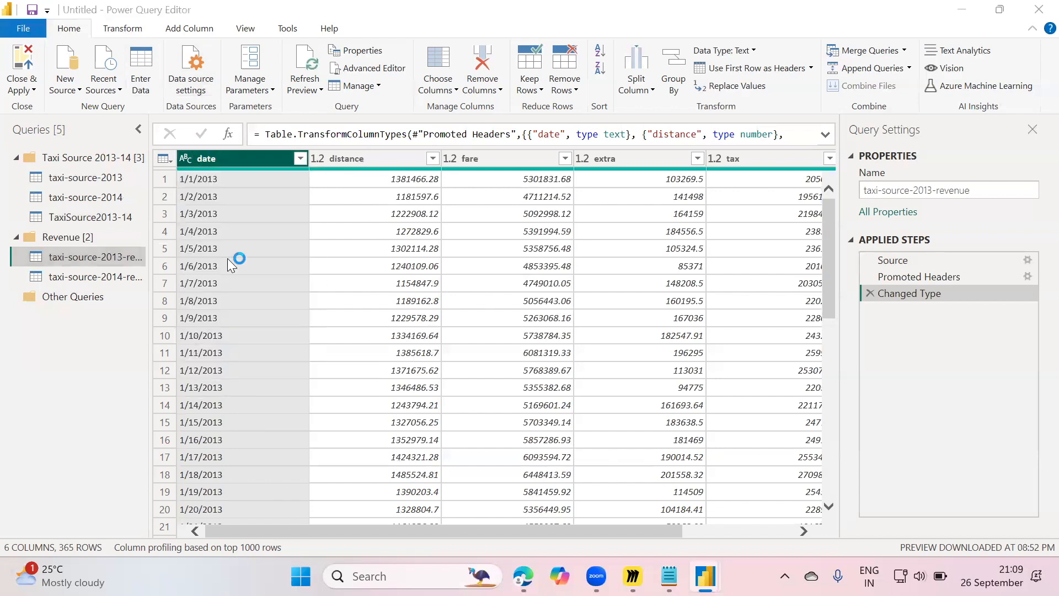
left_click(567, 322)
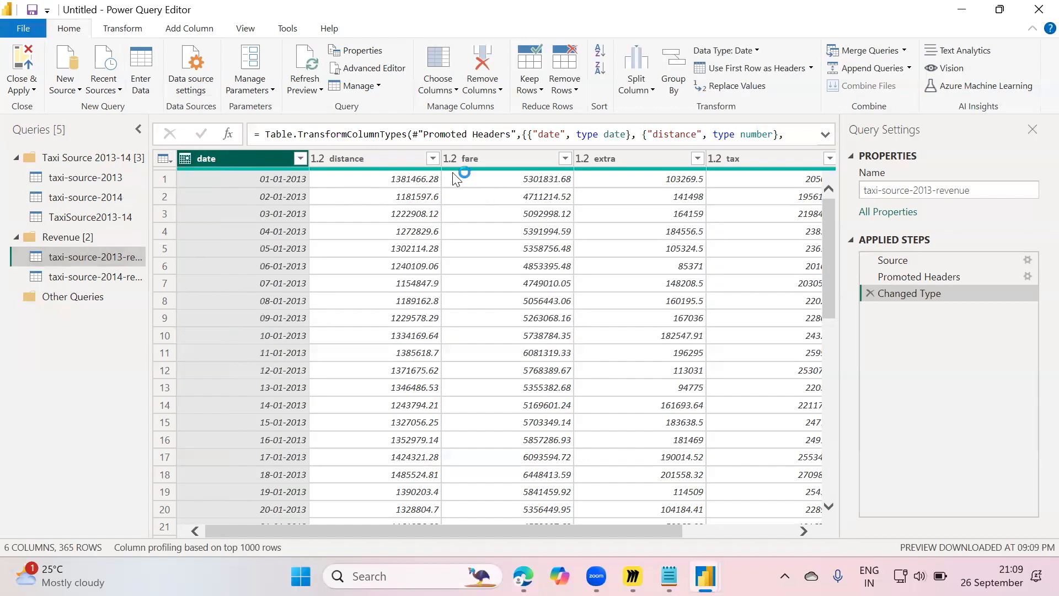
Change the fare and extra columns of taxi-source-2013-revenue to Fixed decimal number, replacing their current type conversions
left_click(450, 158)
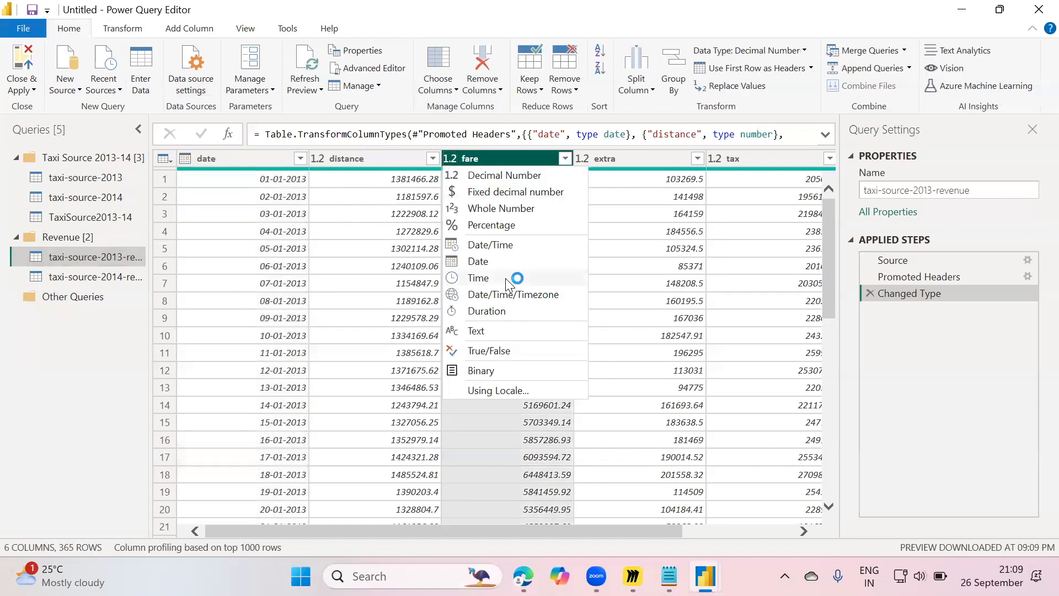
left_click(506, 194)
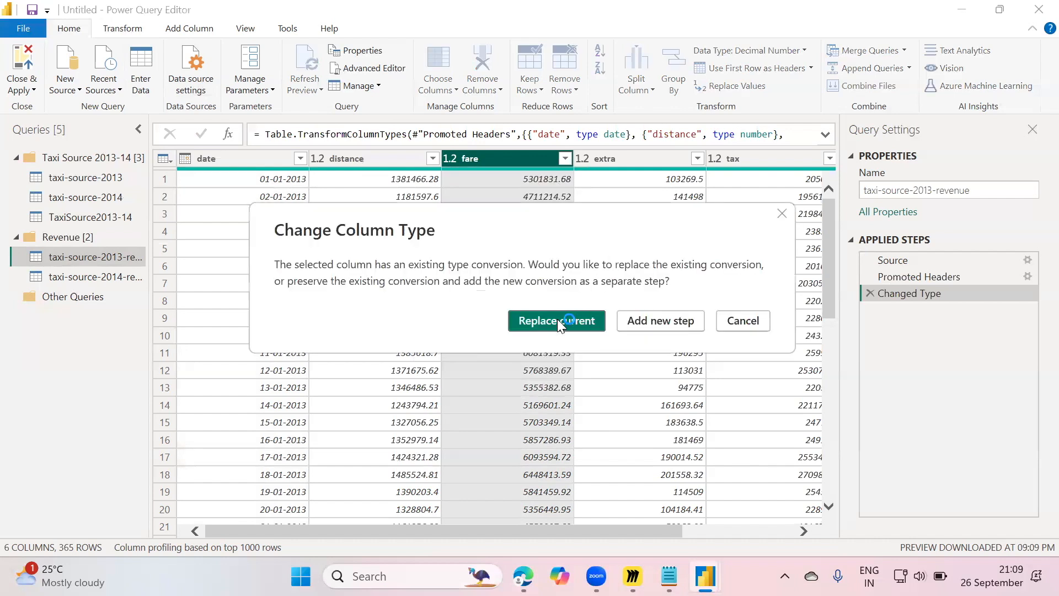
left_click(557, 320)
left_click(583, 159)
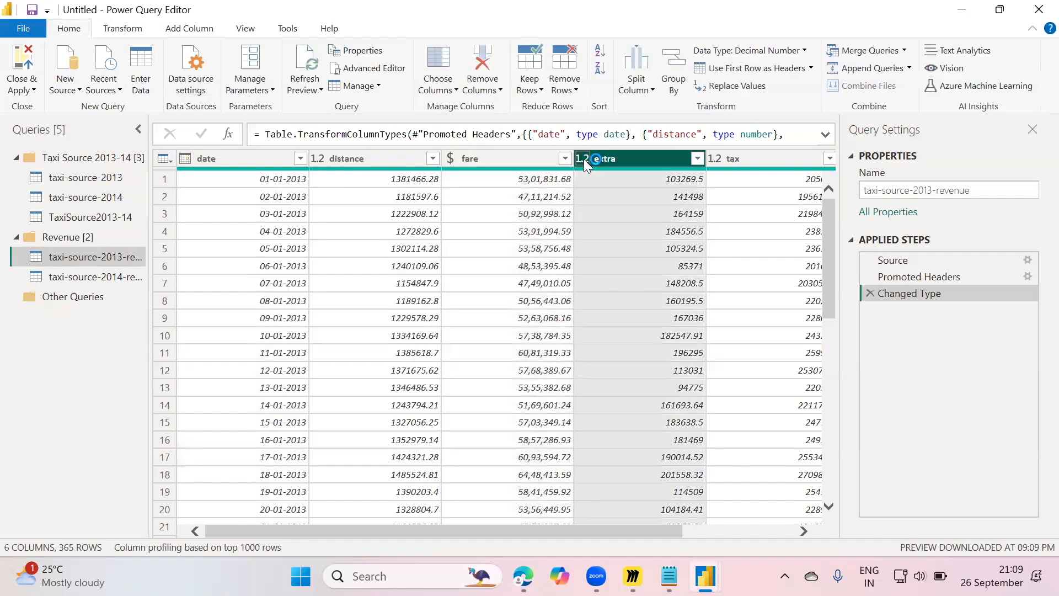
left_click(630, 196)
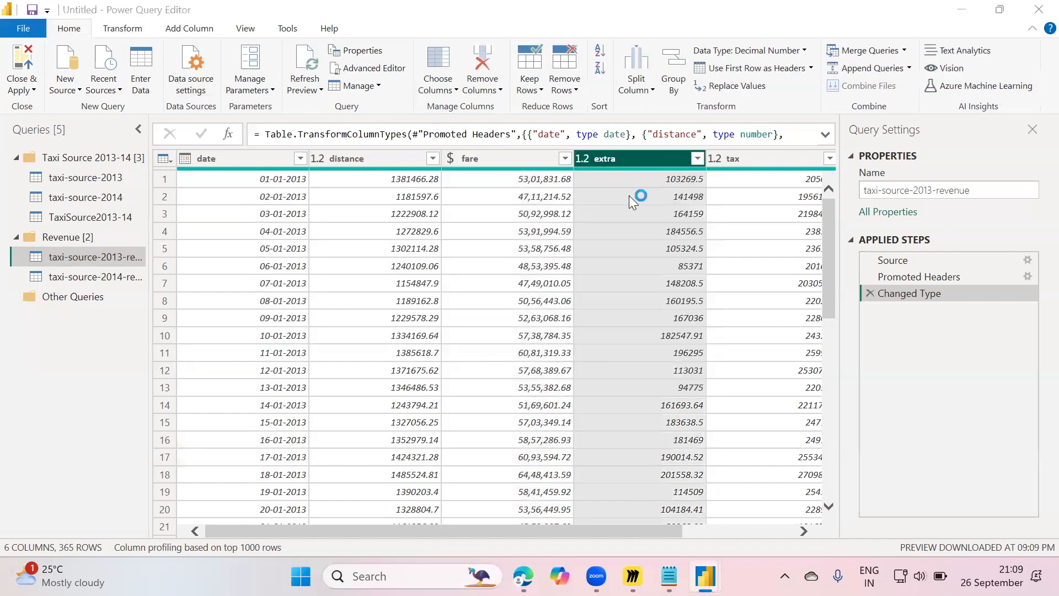
left_click(564, 318)
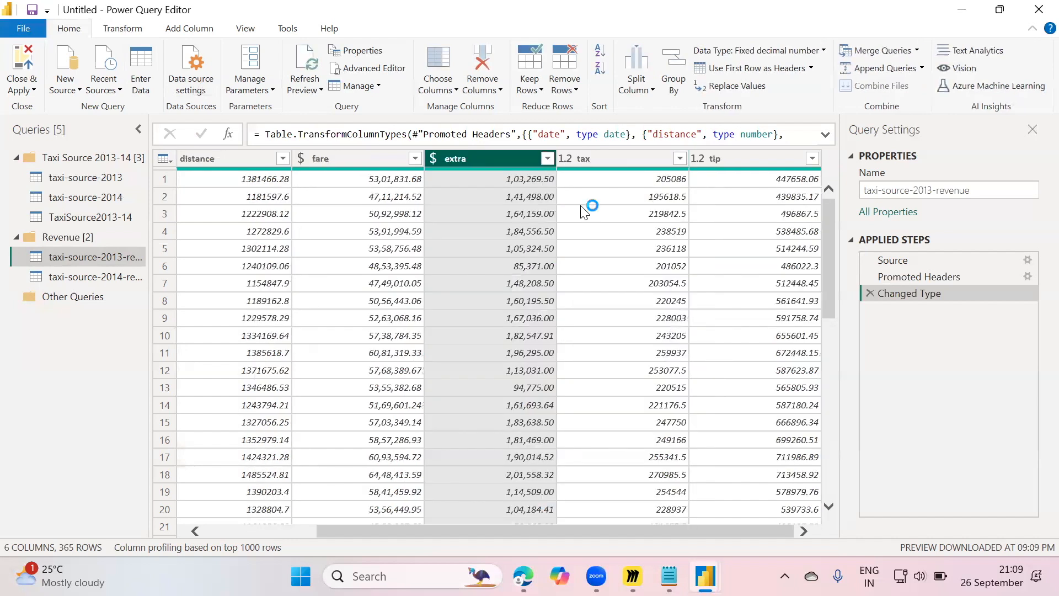
Change the tax and tip columns of taxi-source-2013-revenue to Fixed decimal number, replacing their current type conversions
left_click(567, 158)
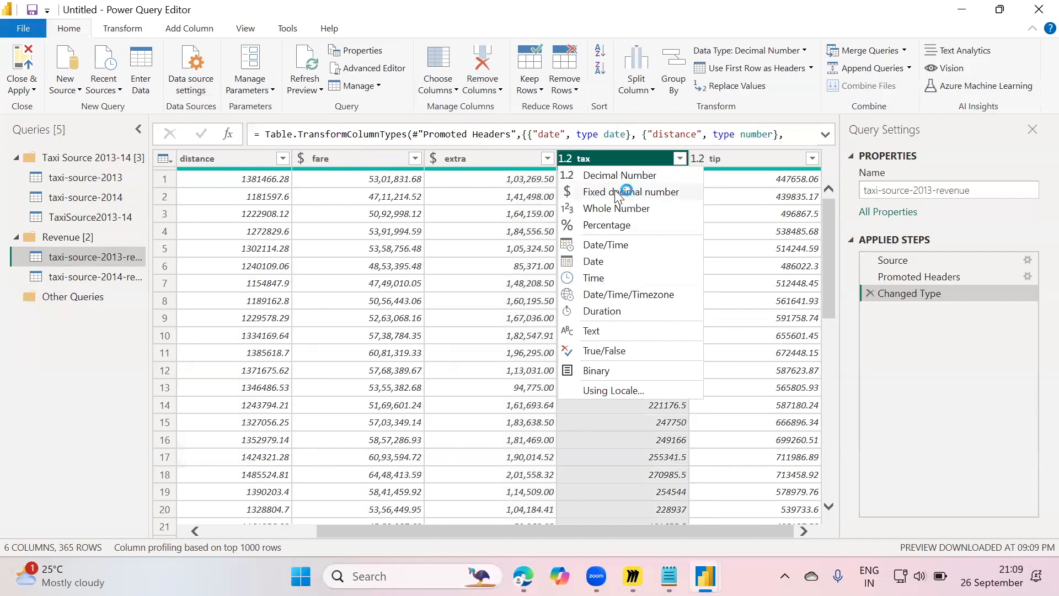
left_click(615, 191)
left_click(555, 319)
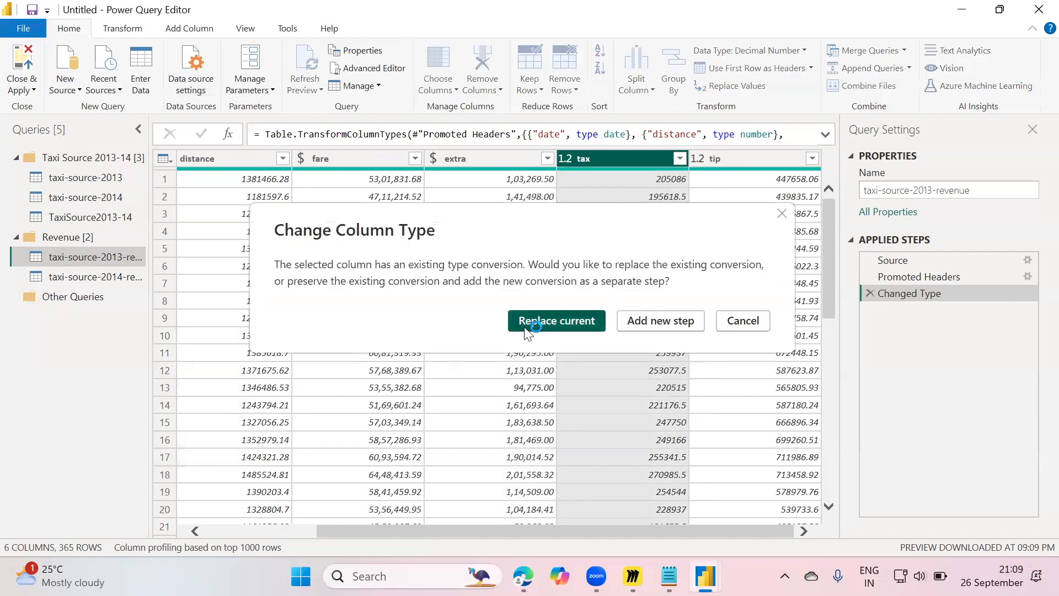
left_click(715, 157)
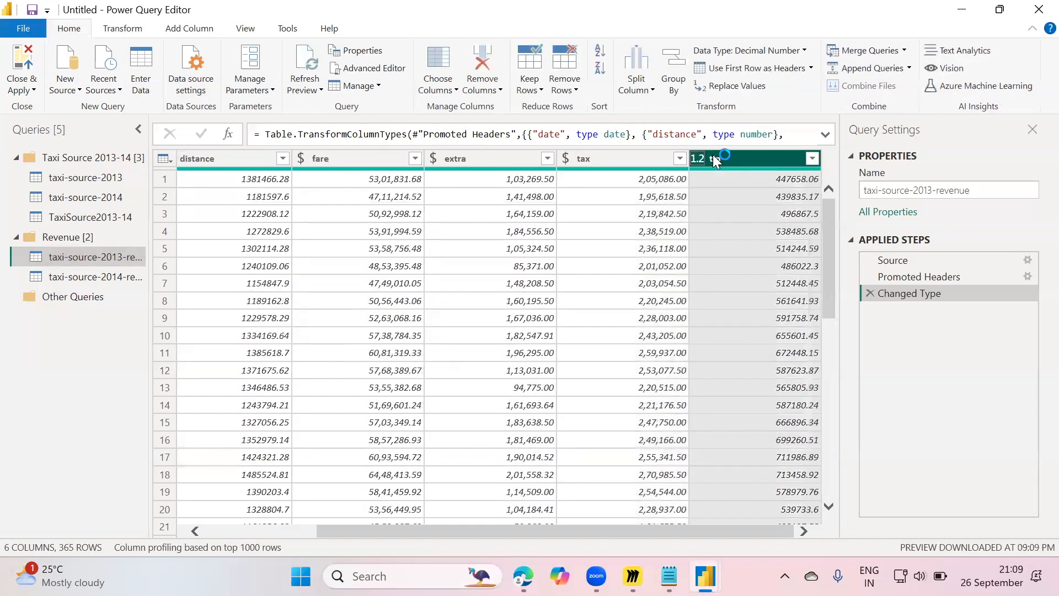
left_click(701, 157)
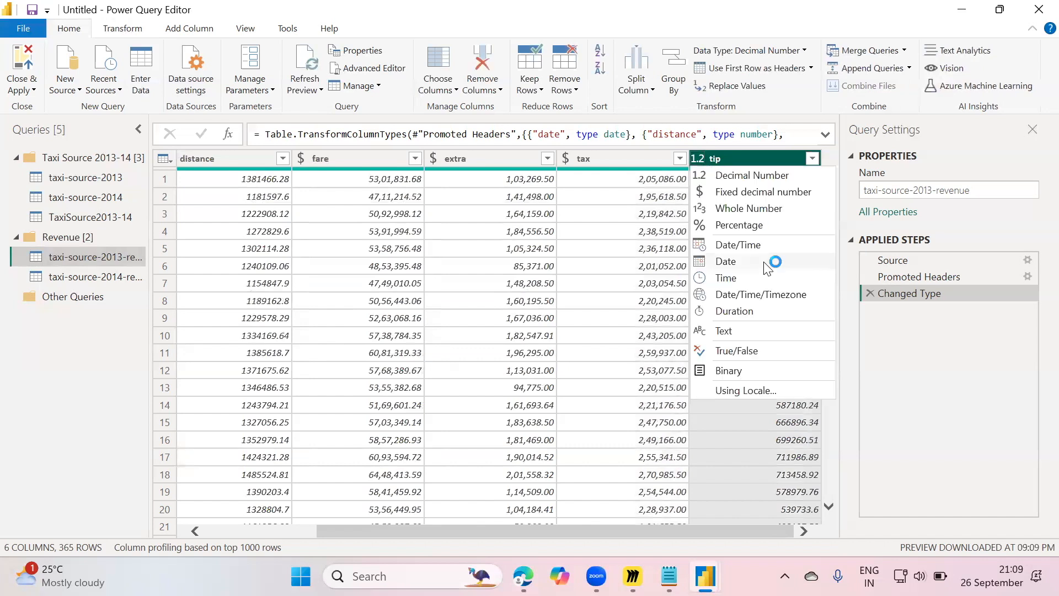
left_click(761, 193)
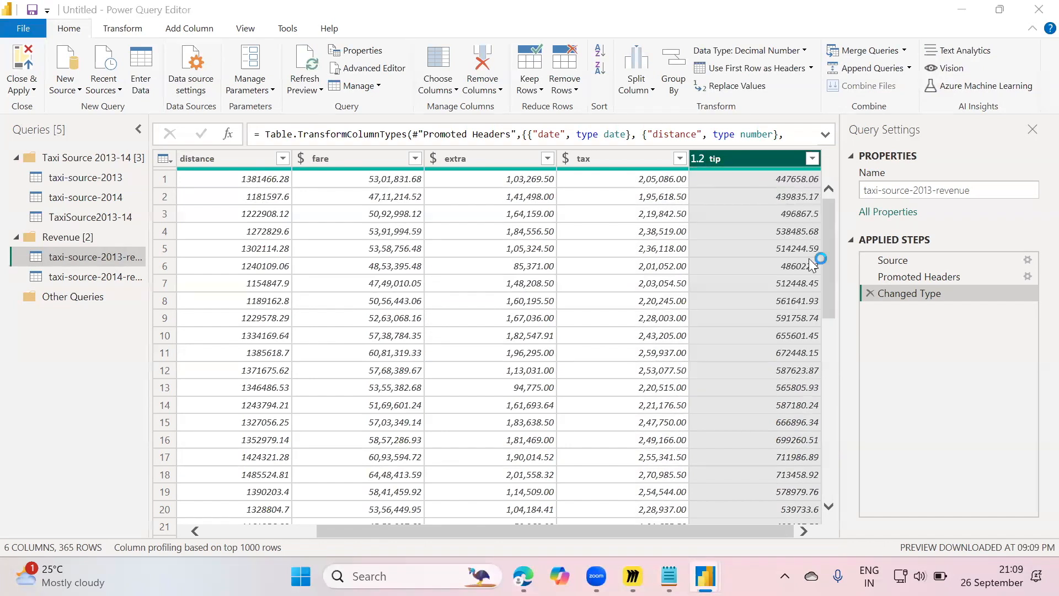
left_click(555, 322)
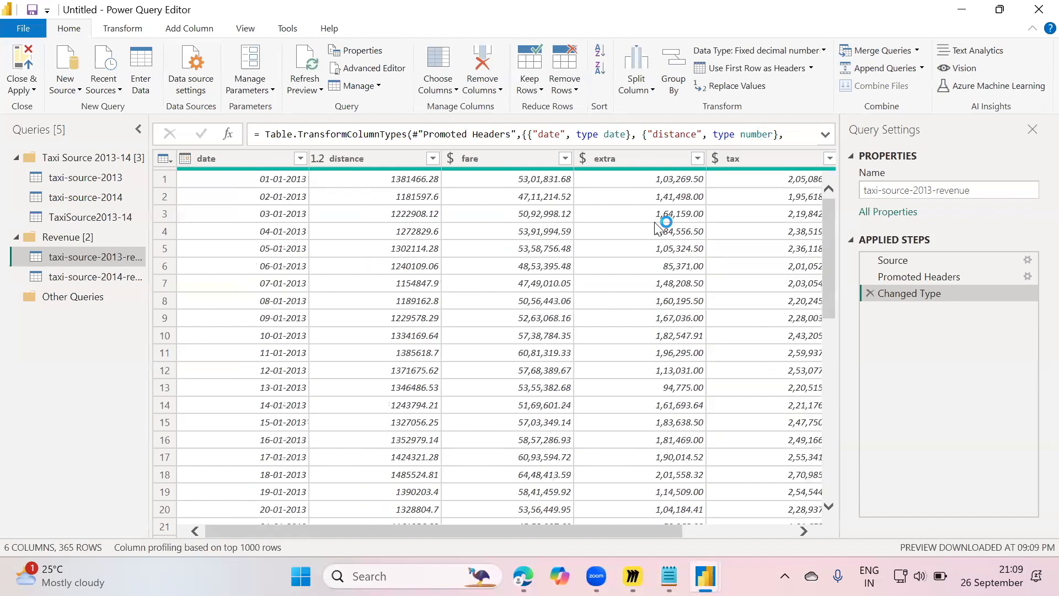
Change the date column of the taxi-source-2014-revenue query to the Date type, replacing the current conversion
left_click(96, 280)
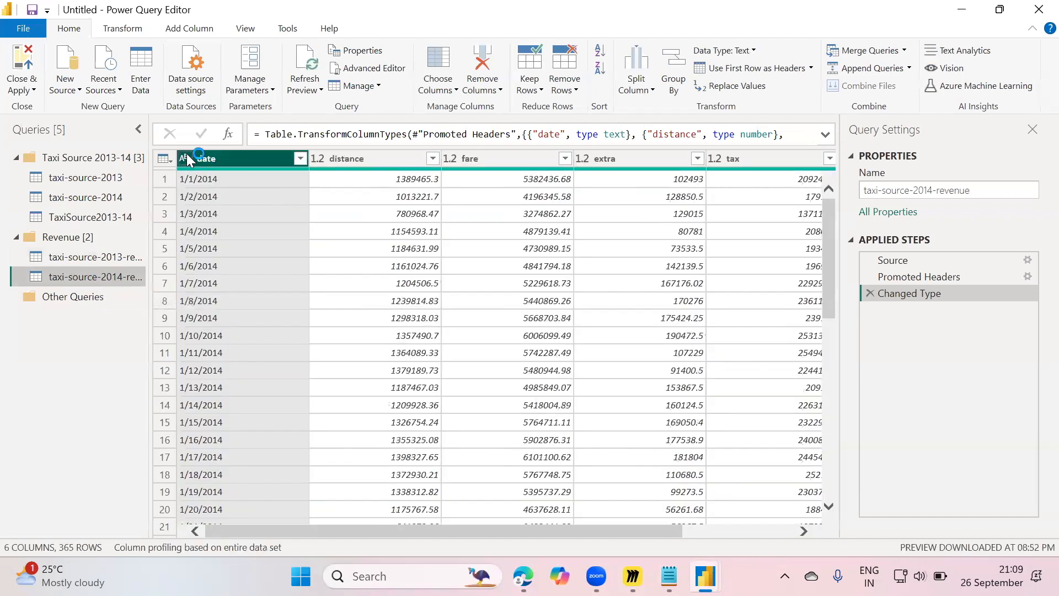
left_click(186, 159)
left_click(203, 262)
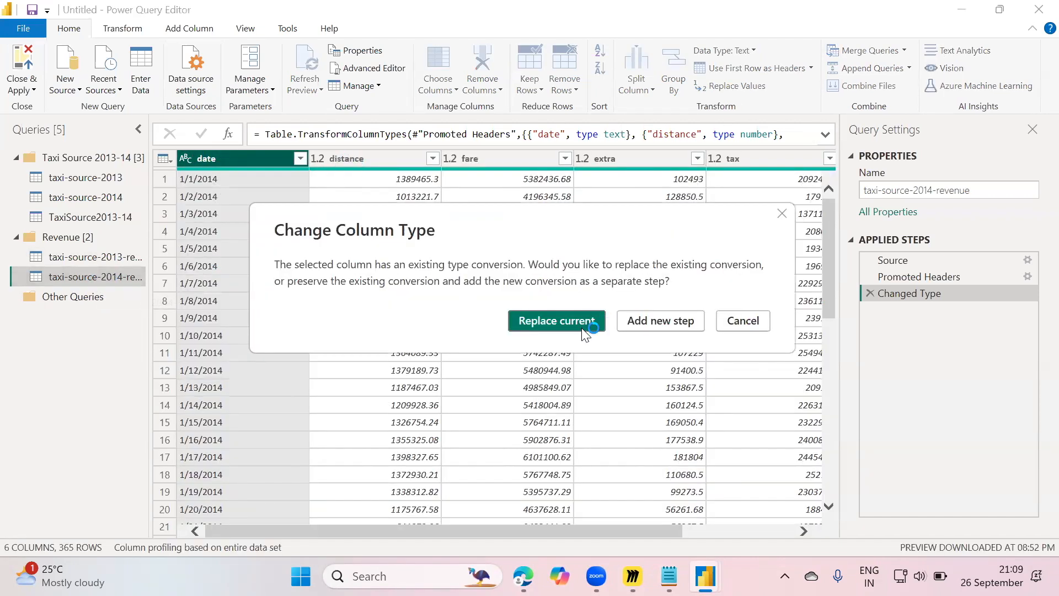
left_click(563, 319)
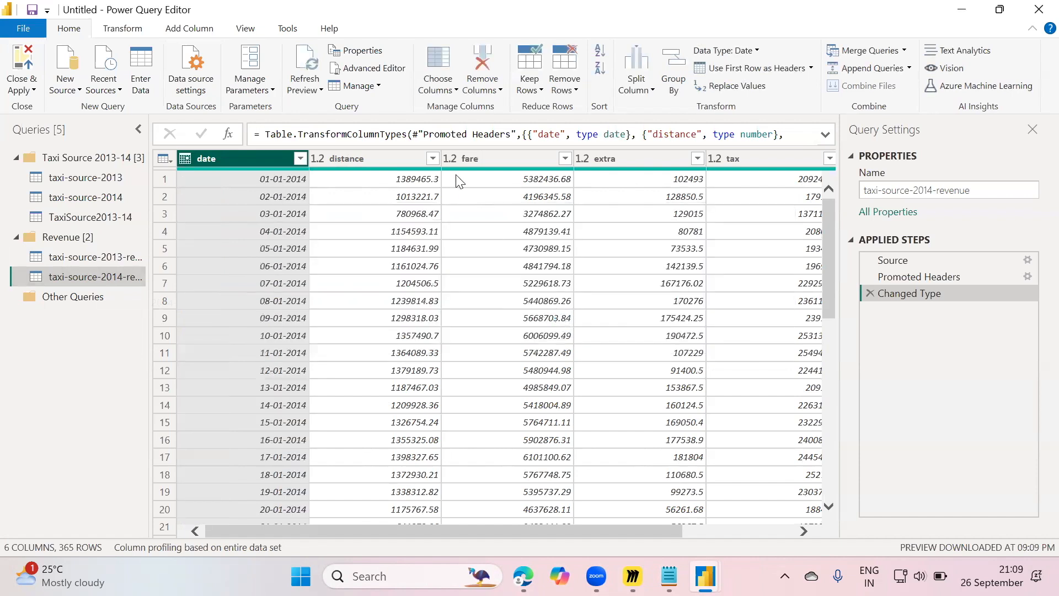
Change the fare and extra columns of taxi-source-2014-revenue to Fixed decimal number, replacing their current type conversions
left_click(451, 159)
left_click(511, 193)
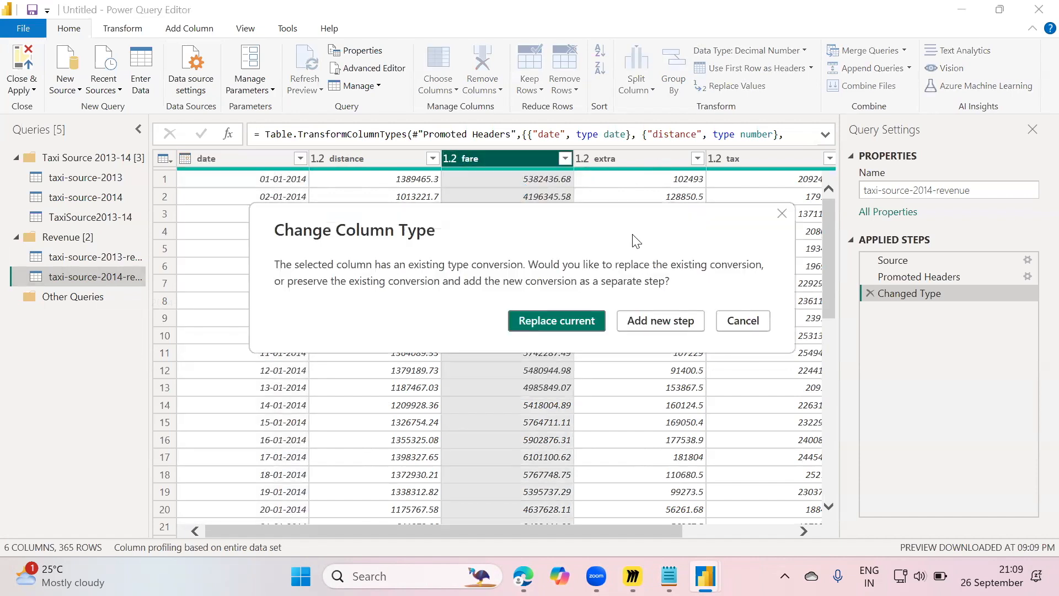
left_click(532, 320)
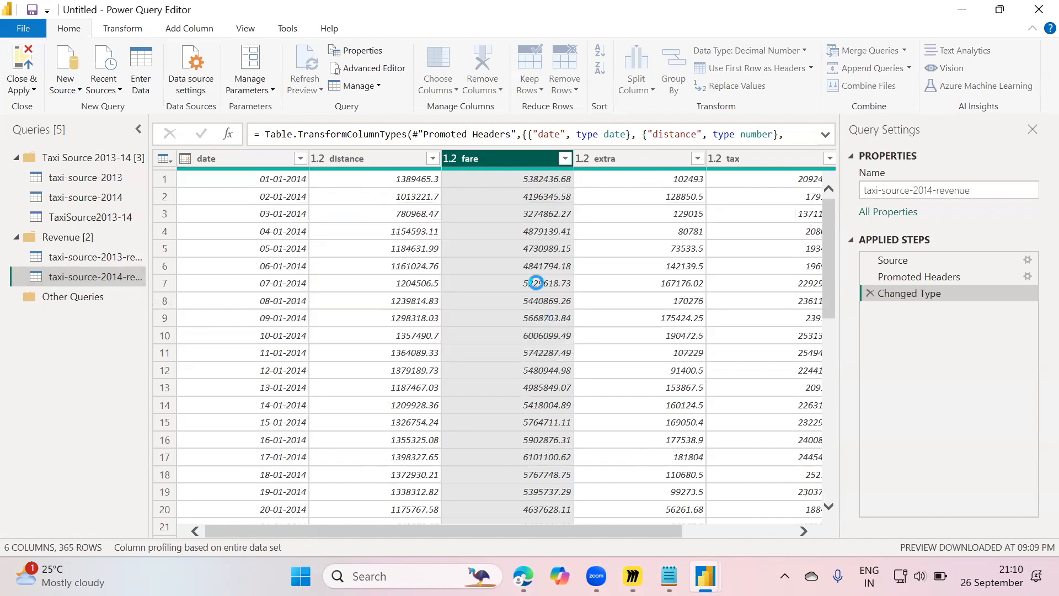
left_click(584, 158)
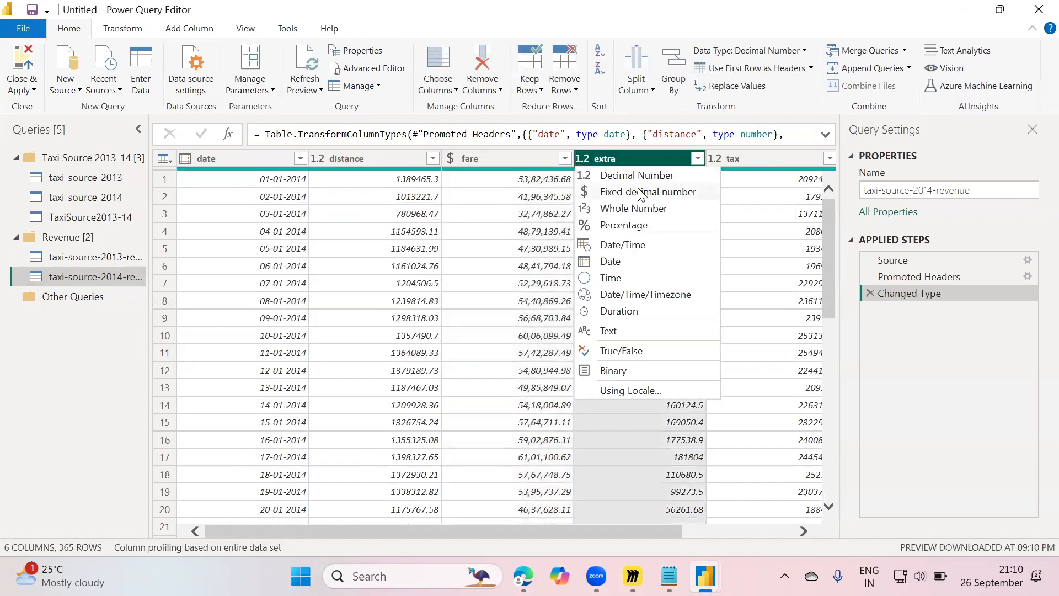
left_click(641, 193)
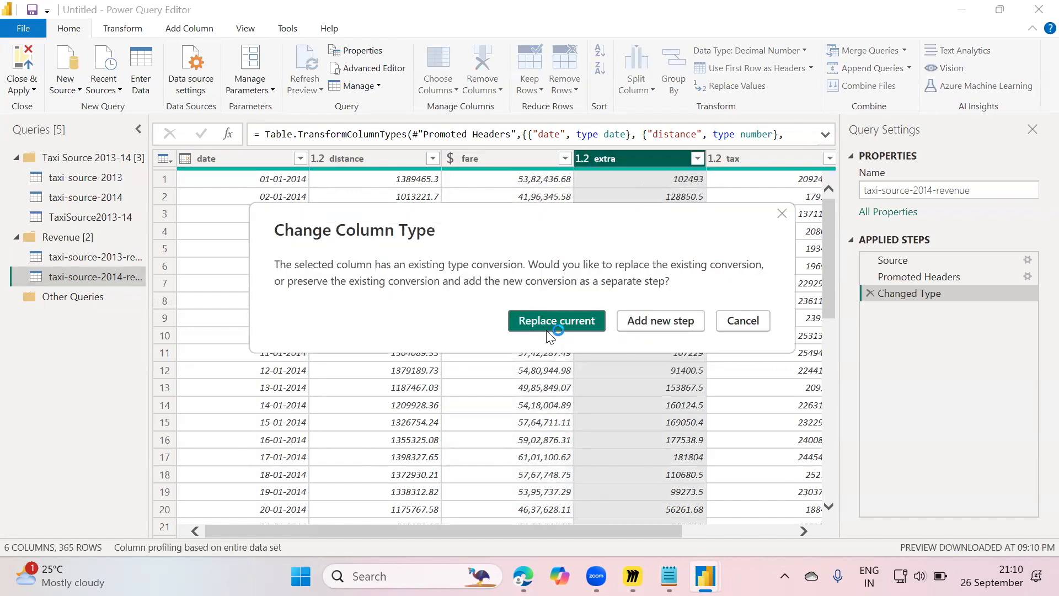
left_click(542, 320)
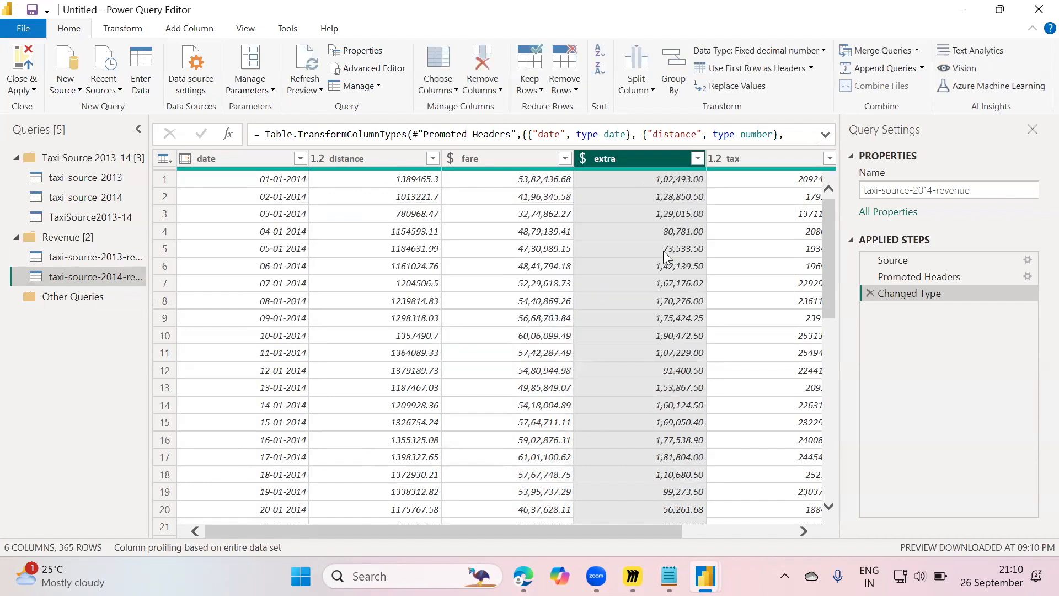
Change the tax and tip columns of taxi-source-2014-revenue to Fixed decimal number, replacing their current type conversions
scroll(664, 250, "right", 2)
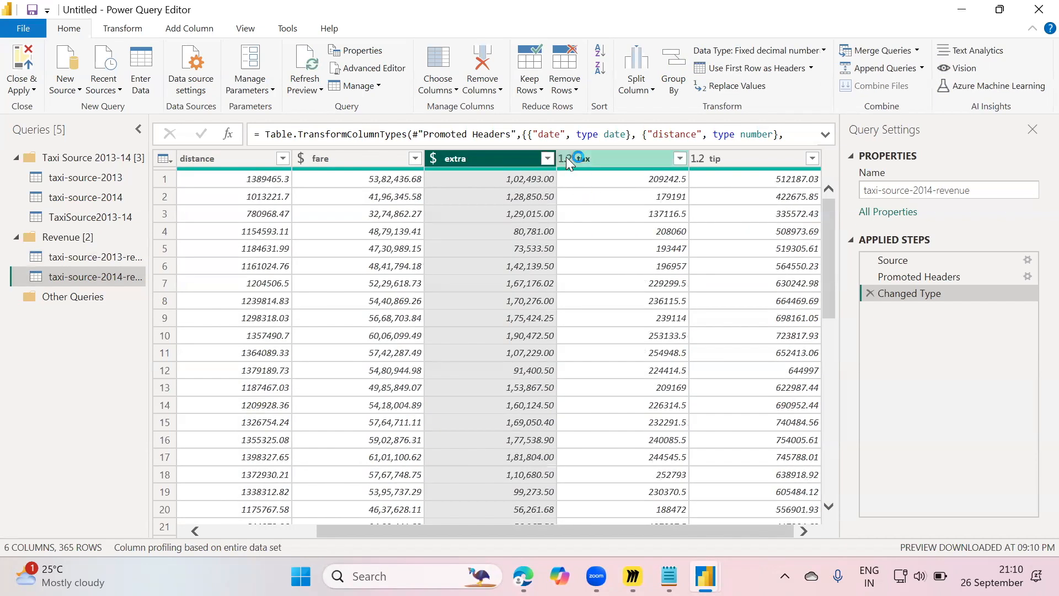
left_click(566, 158)
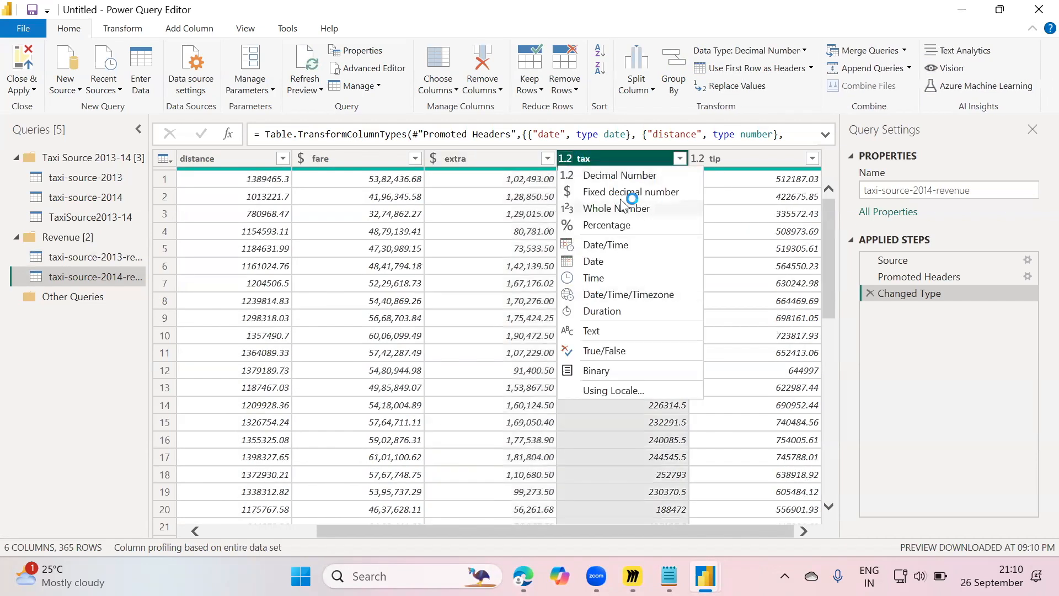
left_click(605, 192)
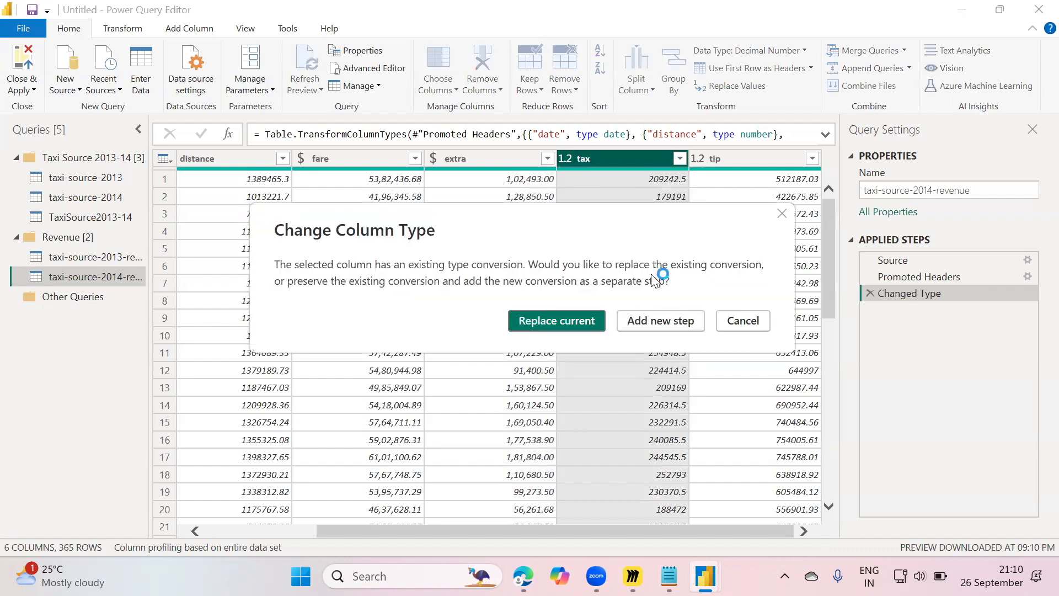
left_click(561, 318)
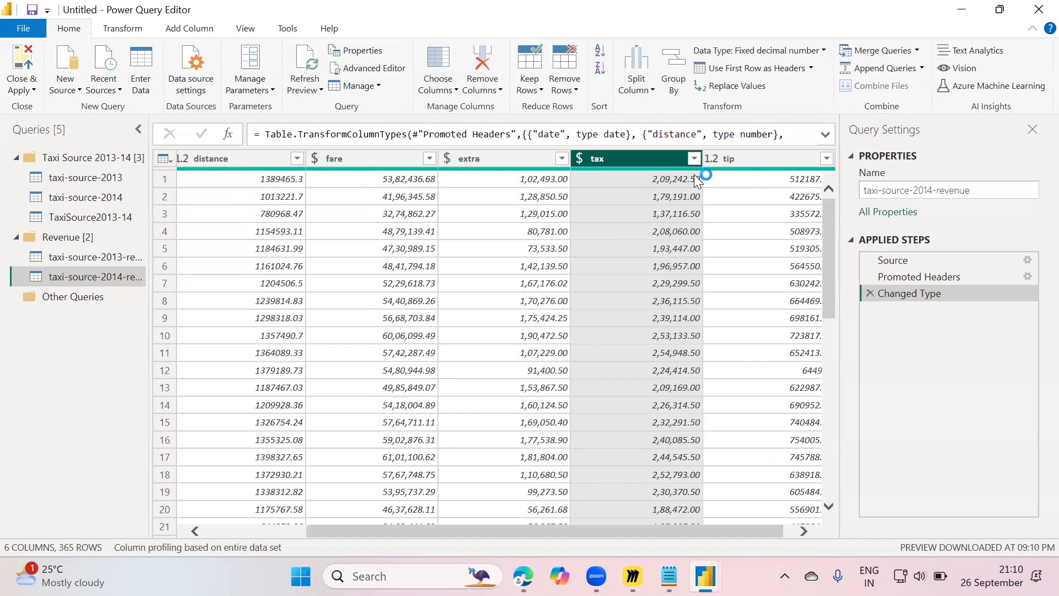
left_click(709, 159)
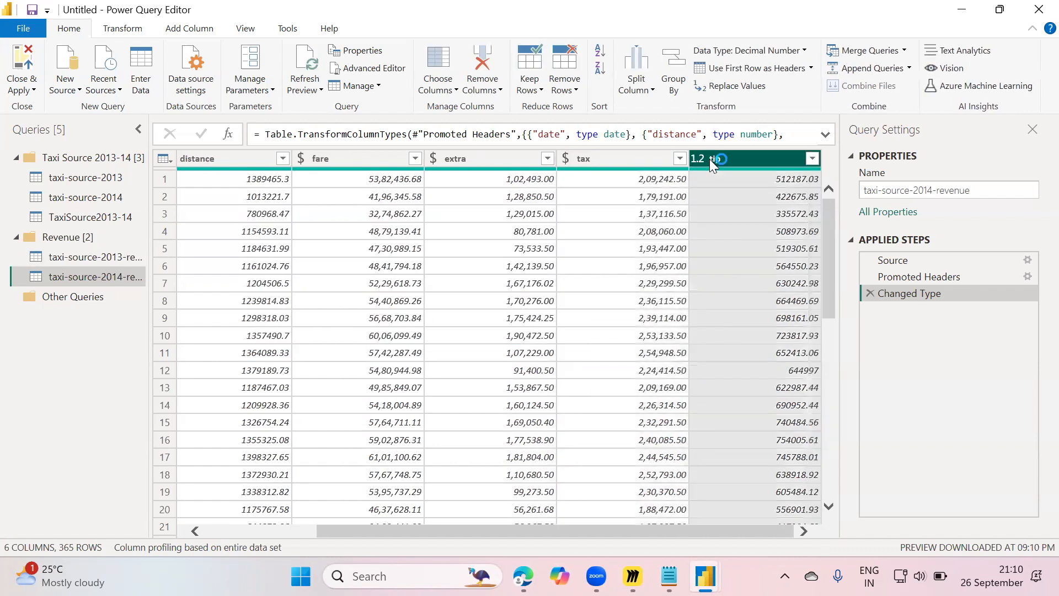
left_click(703, 158)
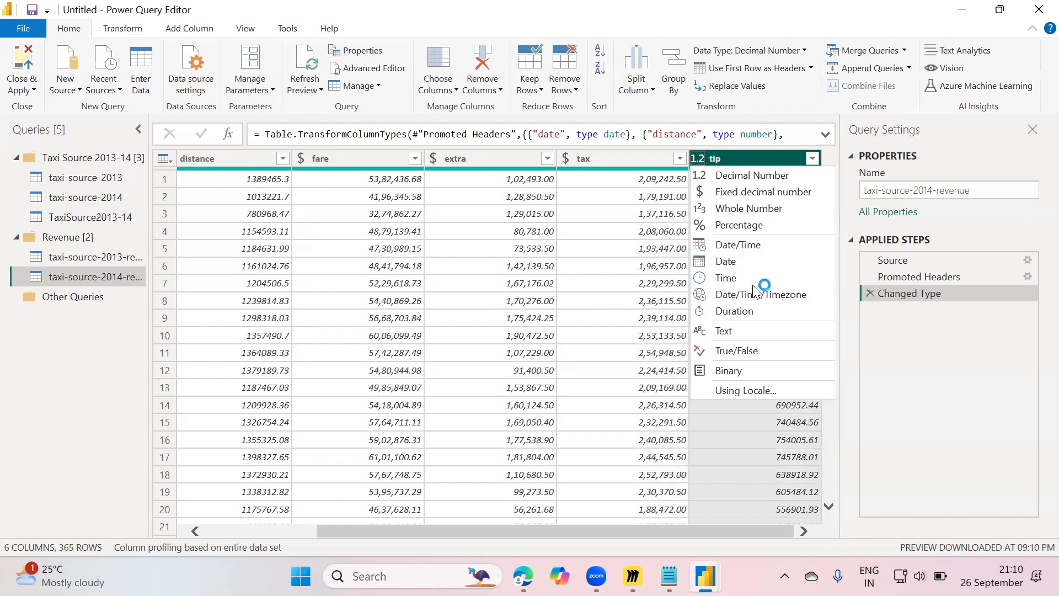
left_click(753, 191)
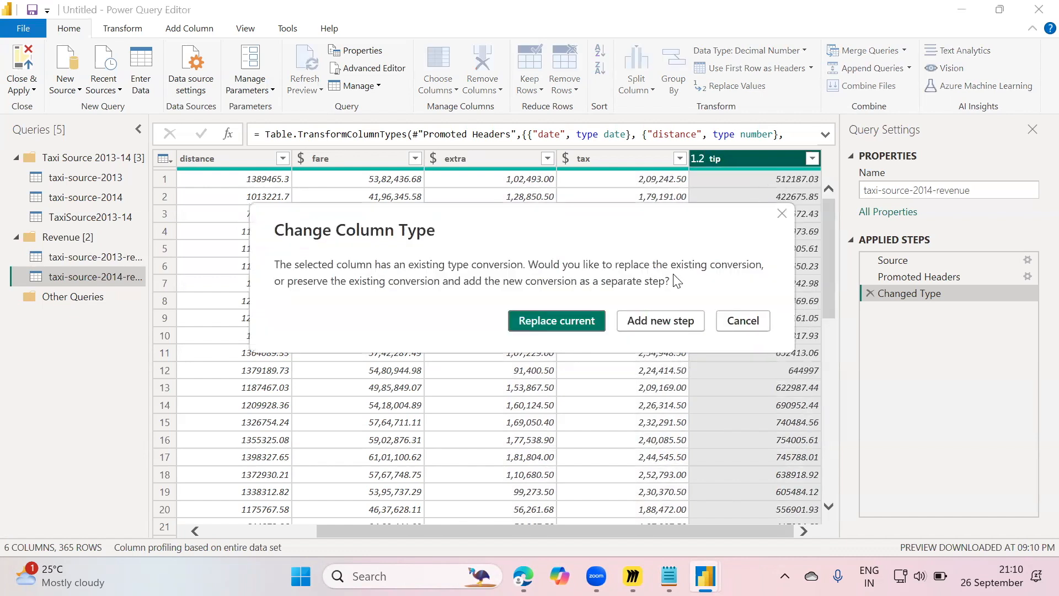
left_click(537, 320)
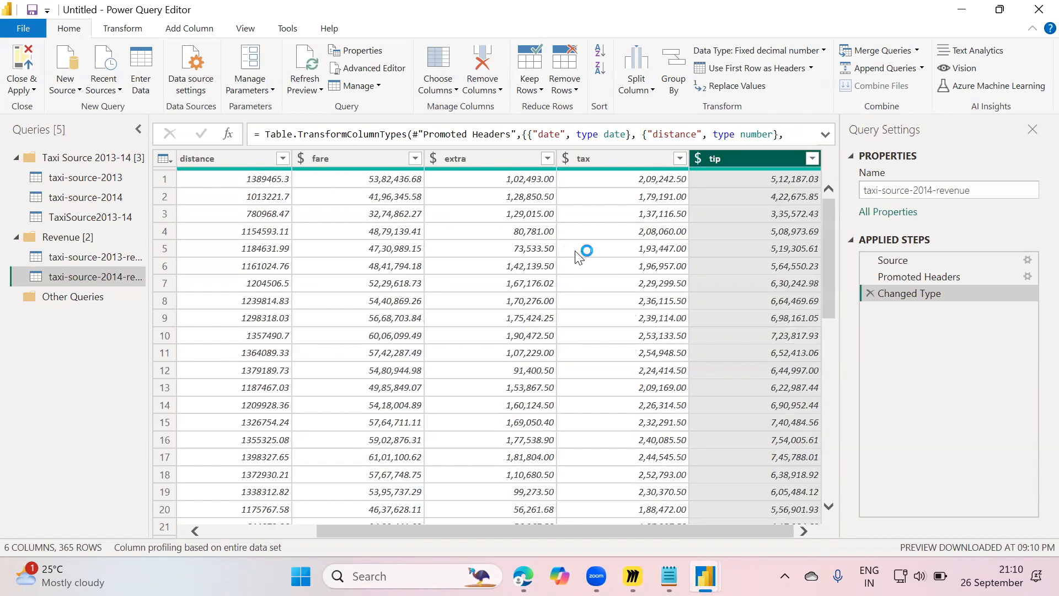
Append taxi-source-2014-revenue to taxi-source-2013-revenue as a new query, using the two-table option
left_click(82, 257)
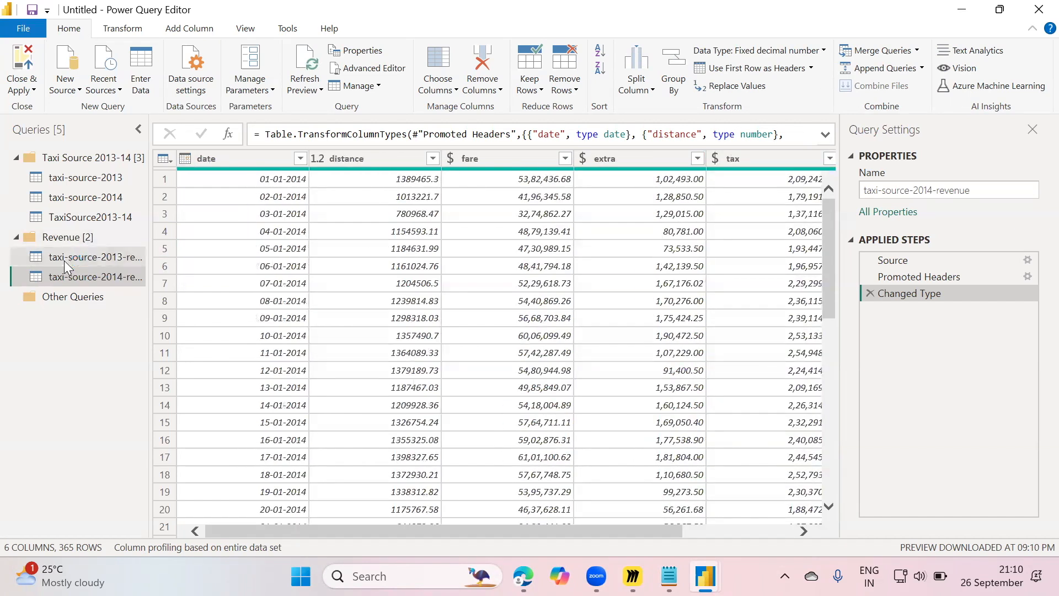
left_click(99, 277)
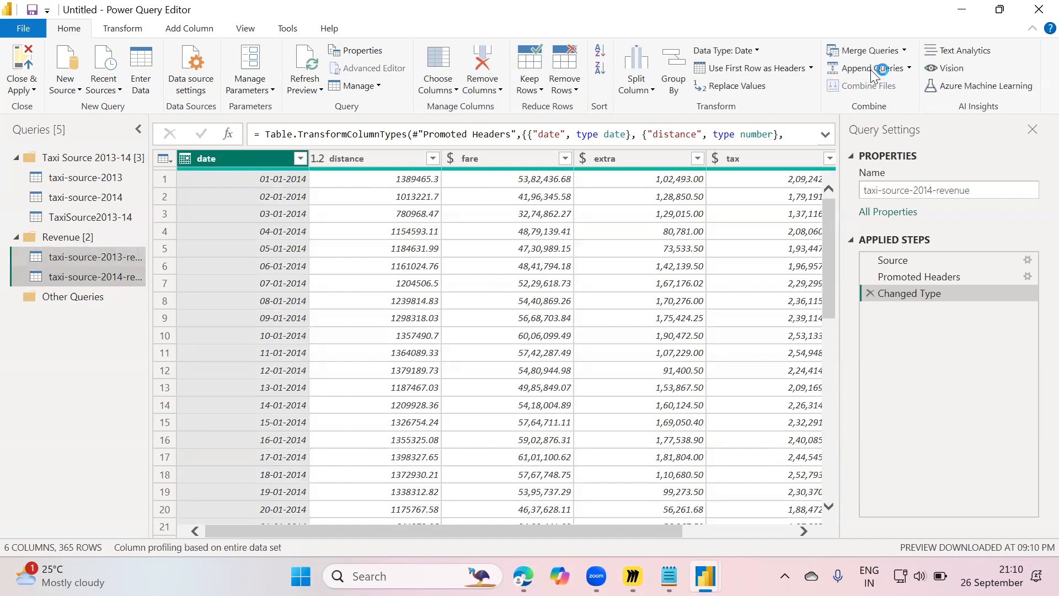
left_click(910, 68)
left_click(862, 107)
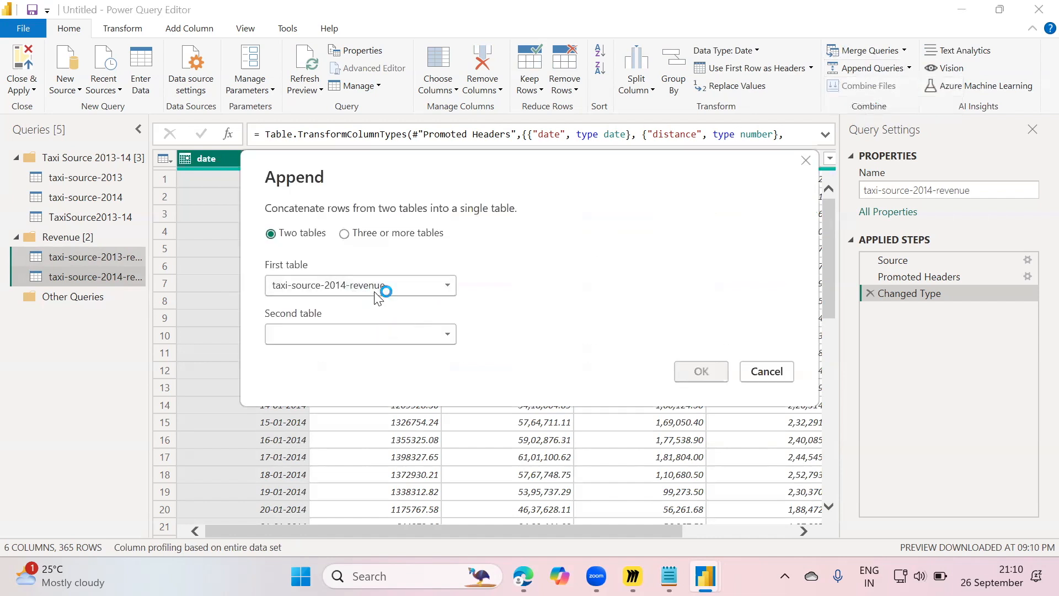
left_click(378, 298)
left_click(328, 337)
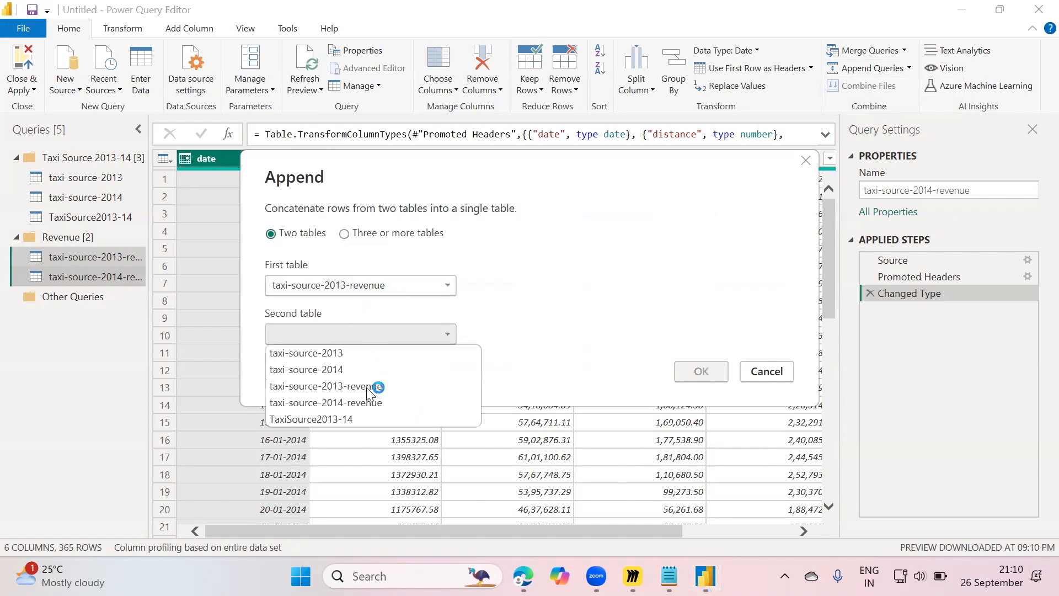
left_click(343, 403)
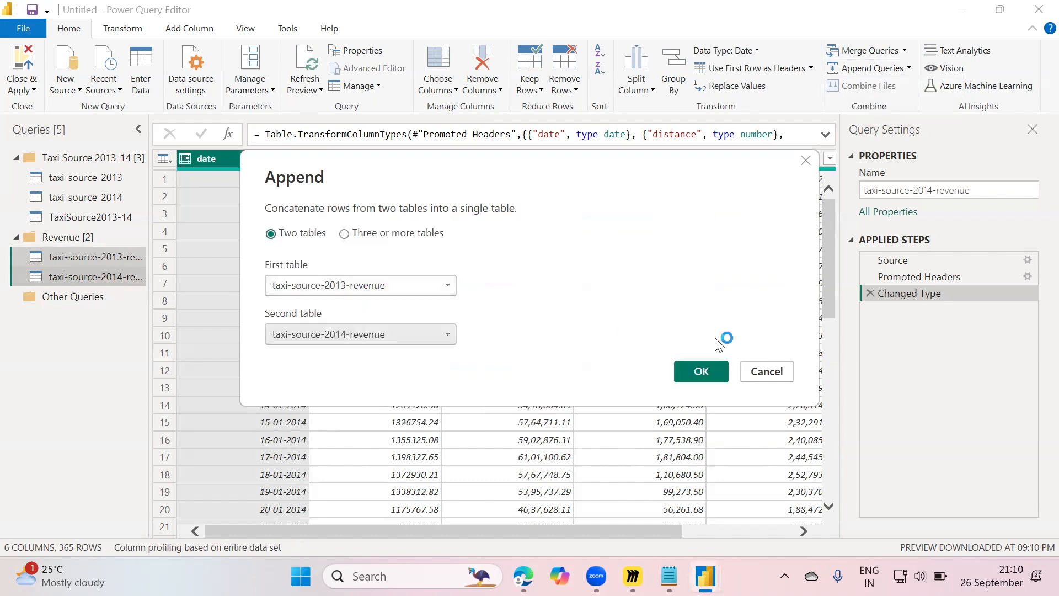
left_click(705, 373)
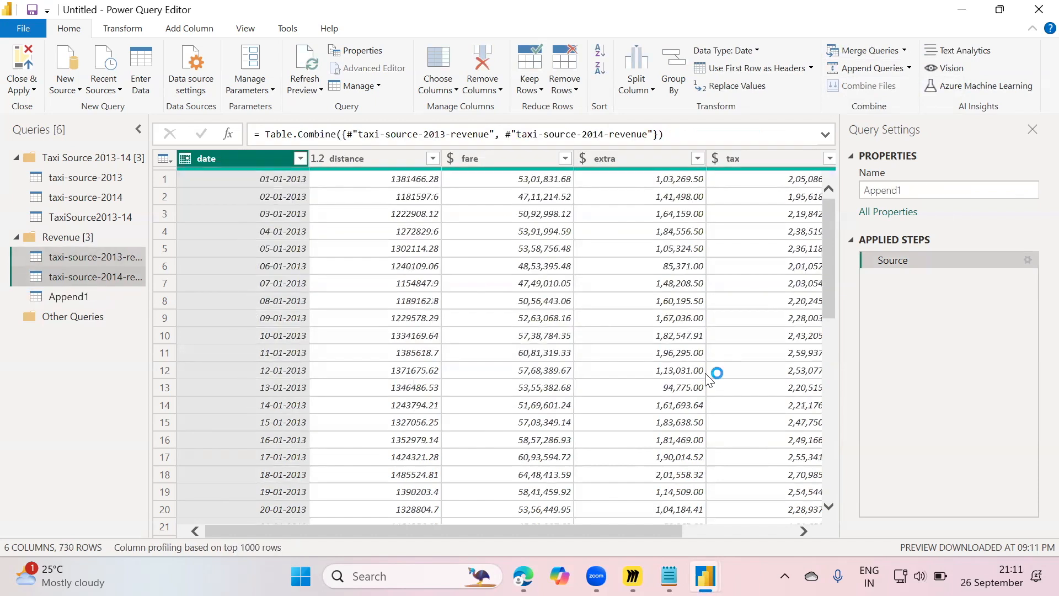
Rename the appended revenue query as Revenue2013-14
double_click(82, 298)
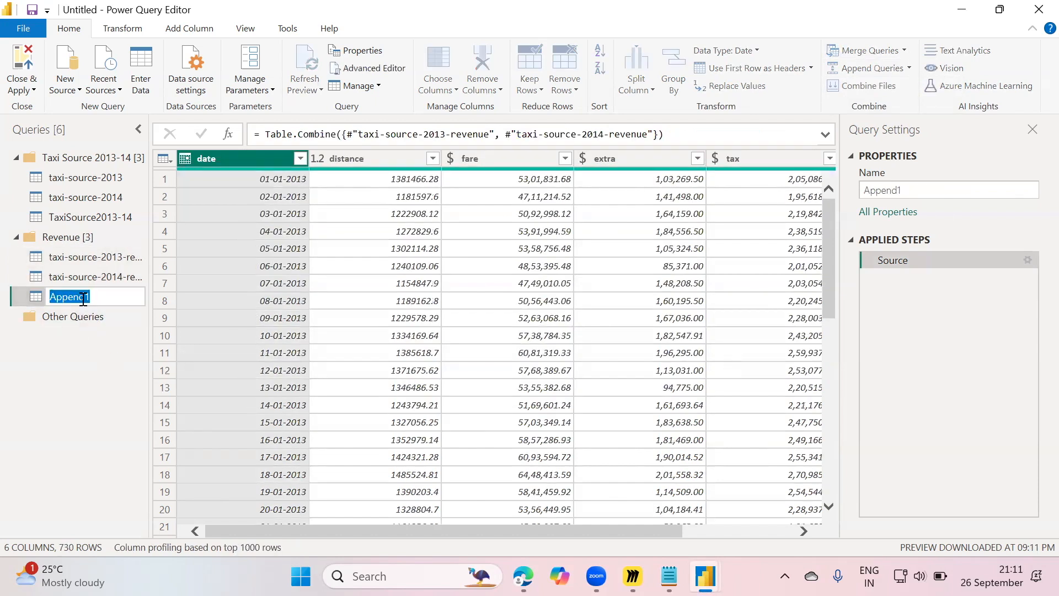
type("Revenue2013-14")
key("Return")
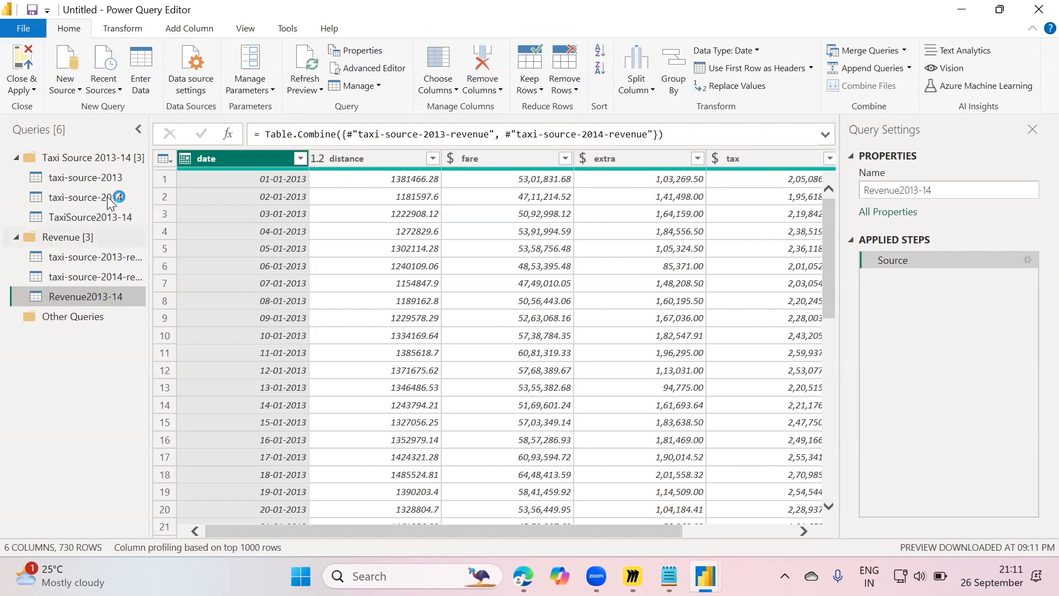
Set up a merge as a new query with TaxiSource2013-14 as the first table and Revenue2013-14 as the second
left_click(72, 177)
left_click(104, 217)
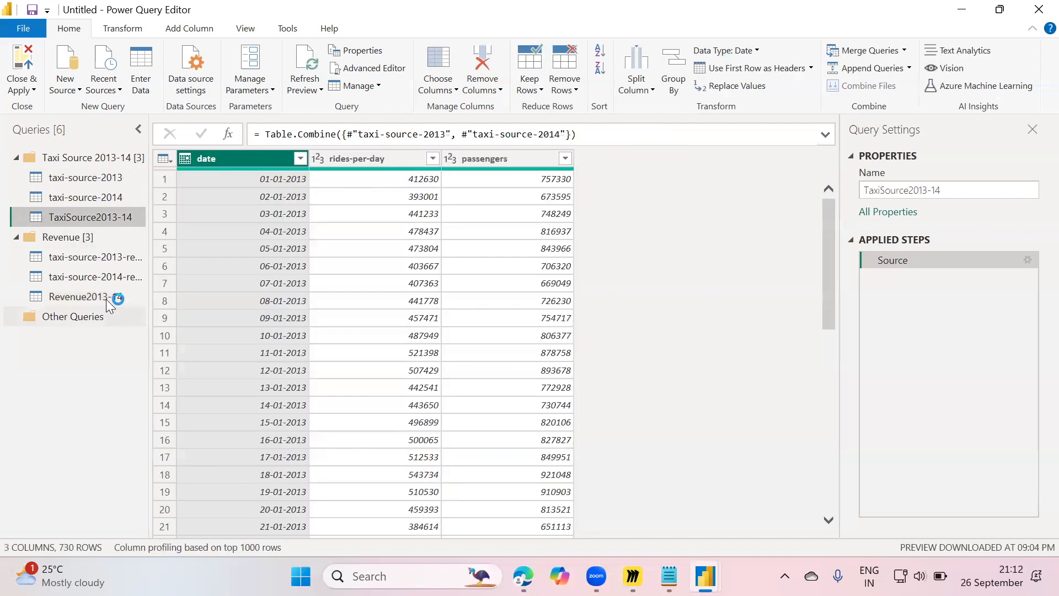
left_click(107, 300)
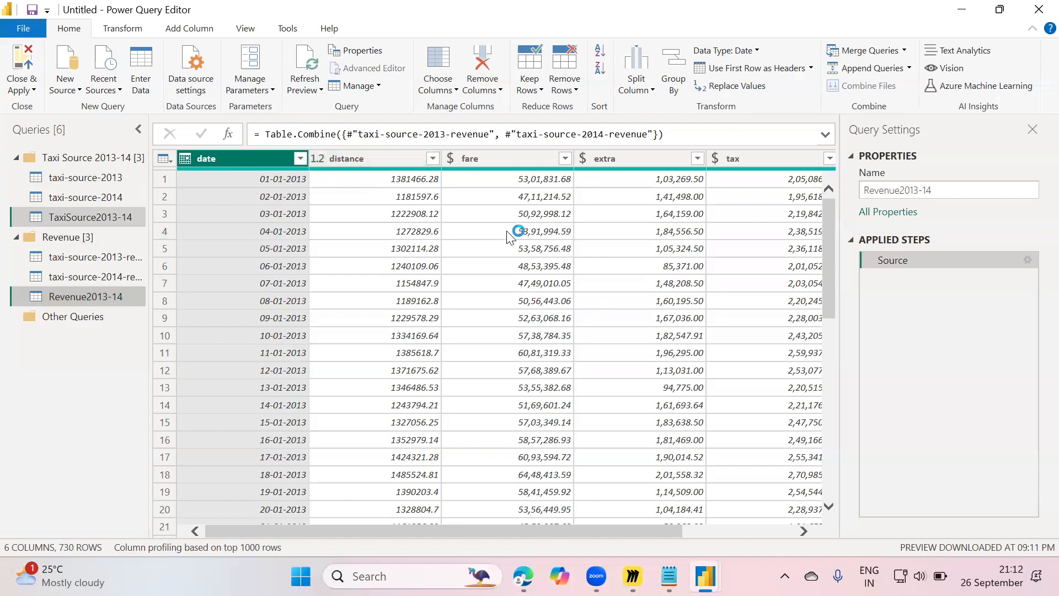
left_click(905, 50)
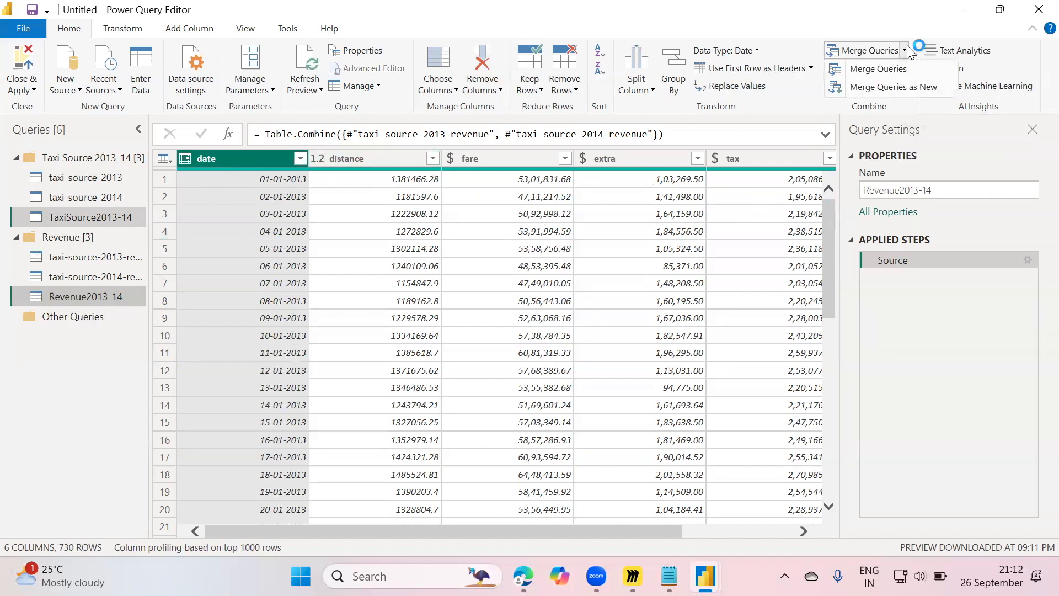
left_click(907, 87)
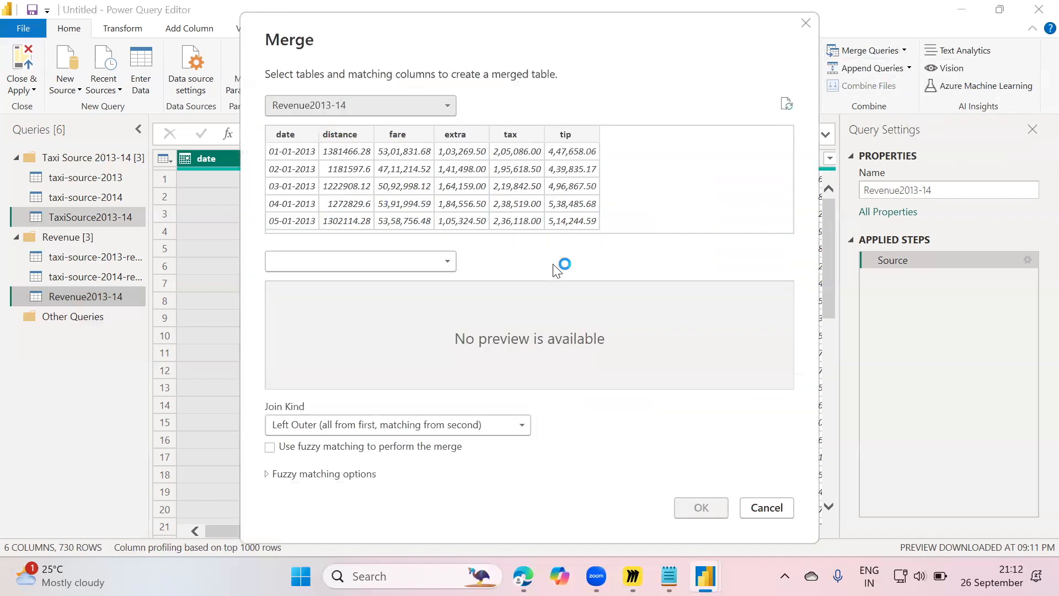
left_click(439, 104)
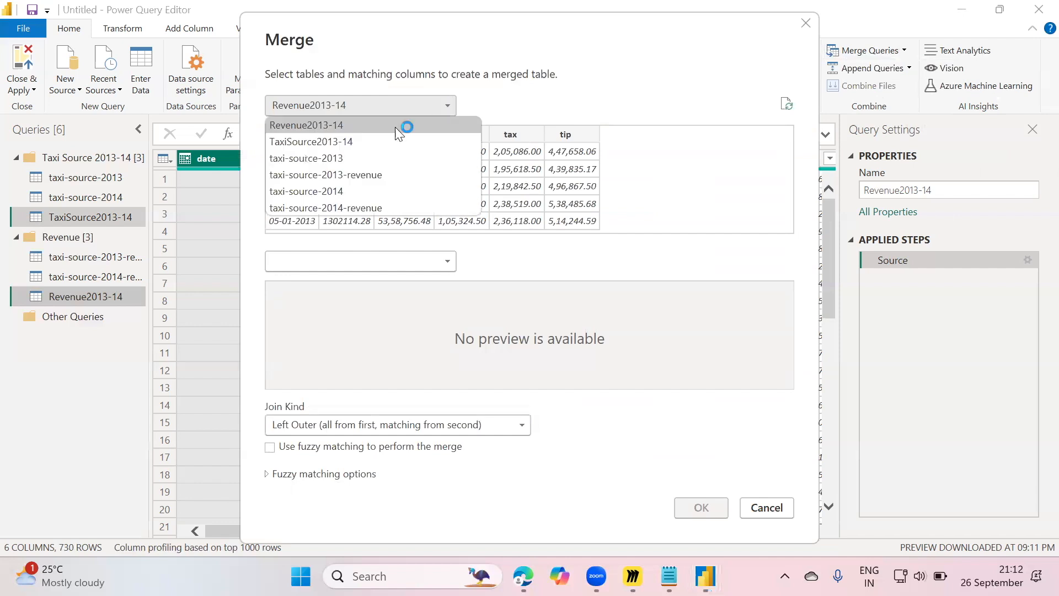
left_click(320, 142)
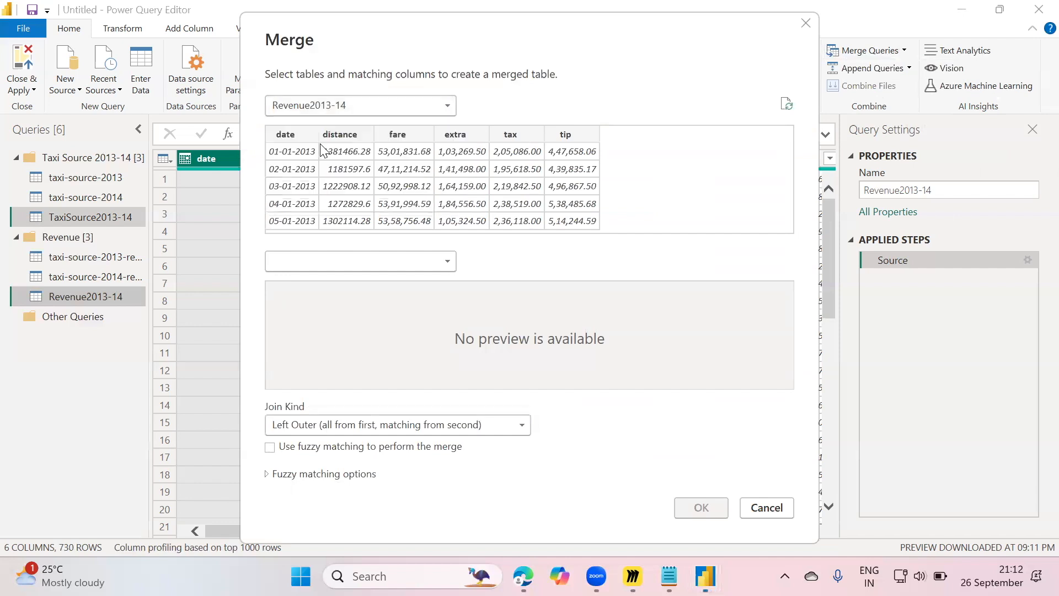
left_click(410, 259)
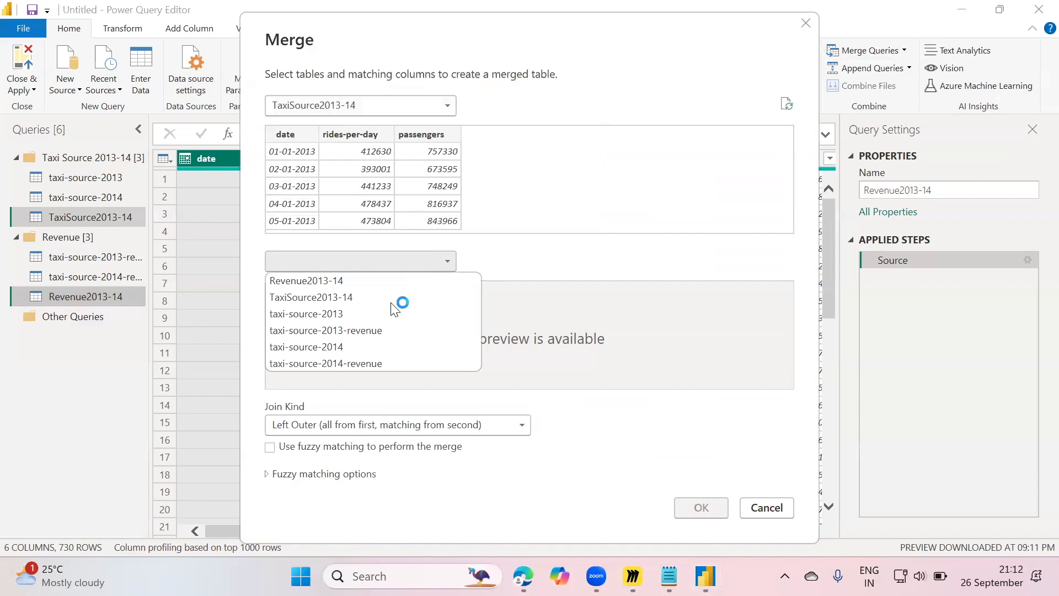
left_click(329, 281)
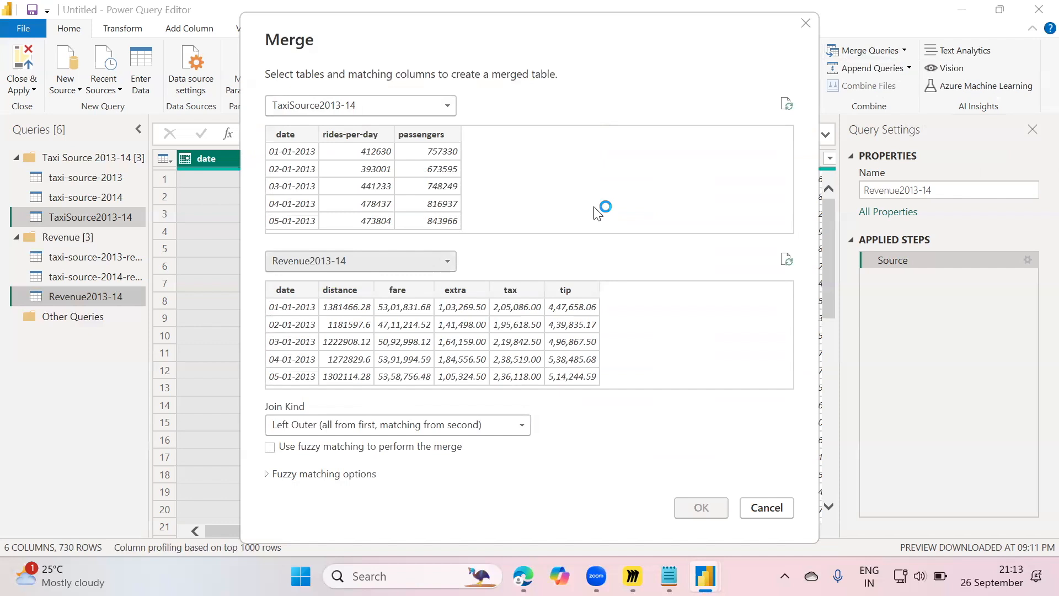
Match the two tables on their date columns and create the merged query with a Left Outer join
left_click(291, 133)
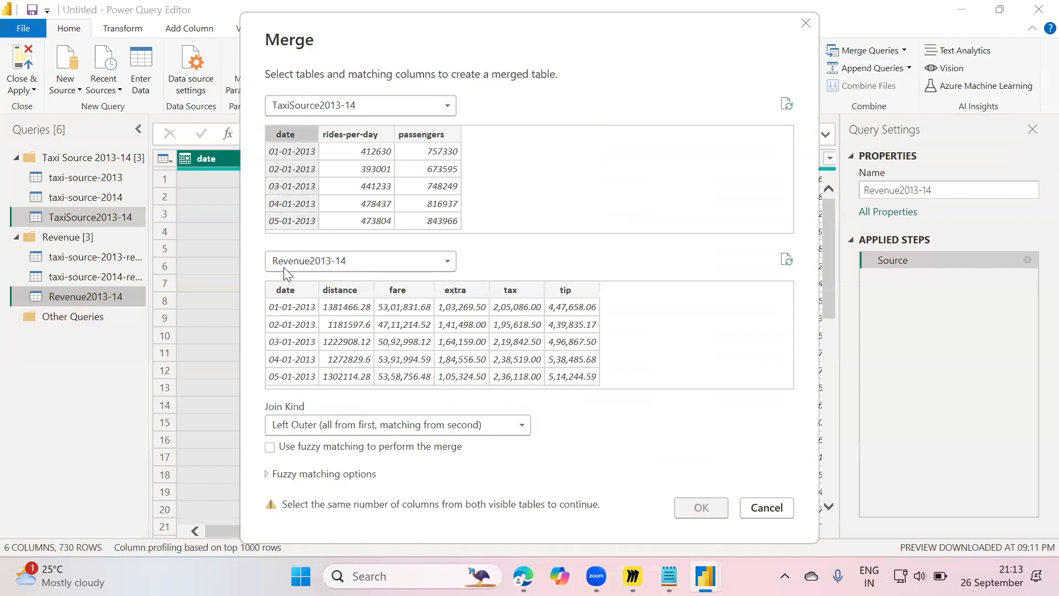
left_click(283, 290)
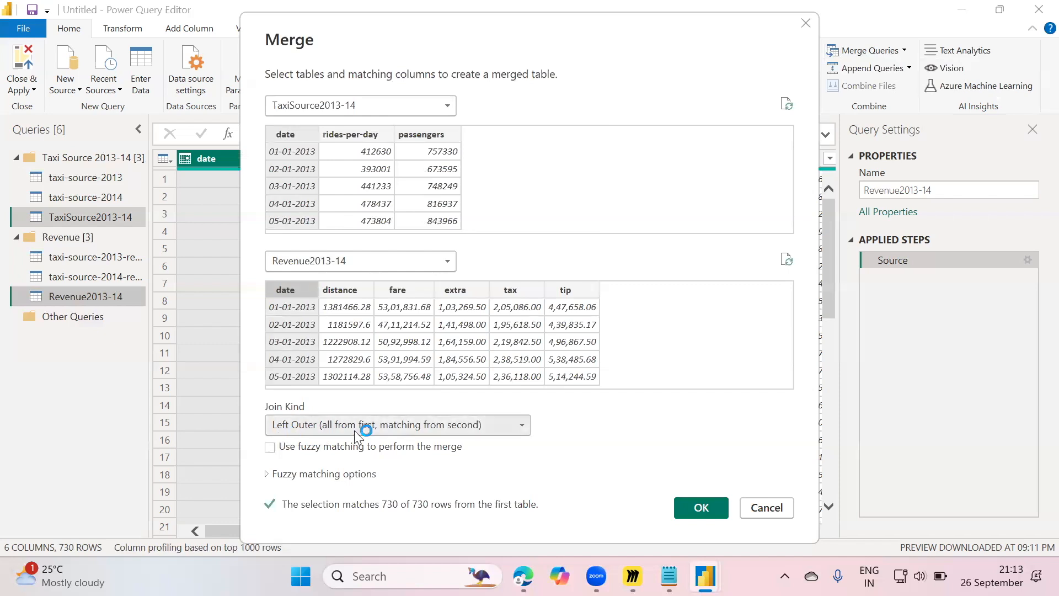
left_click(521, 429)
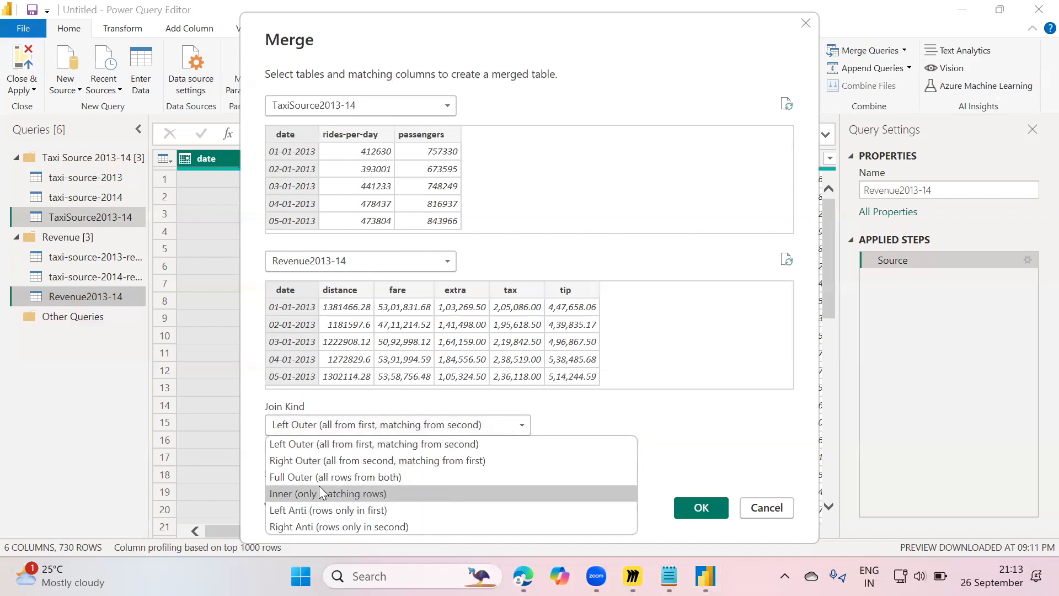
left_click(331, 445)
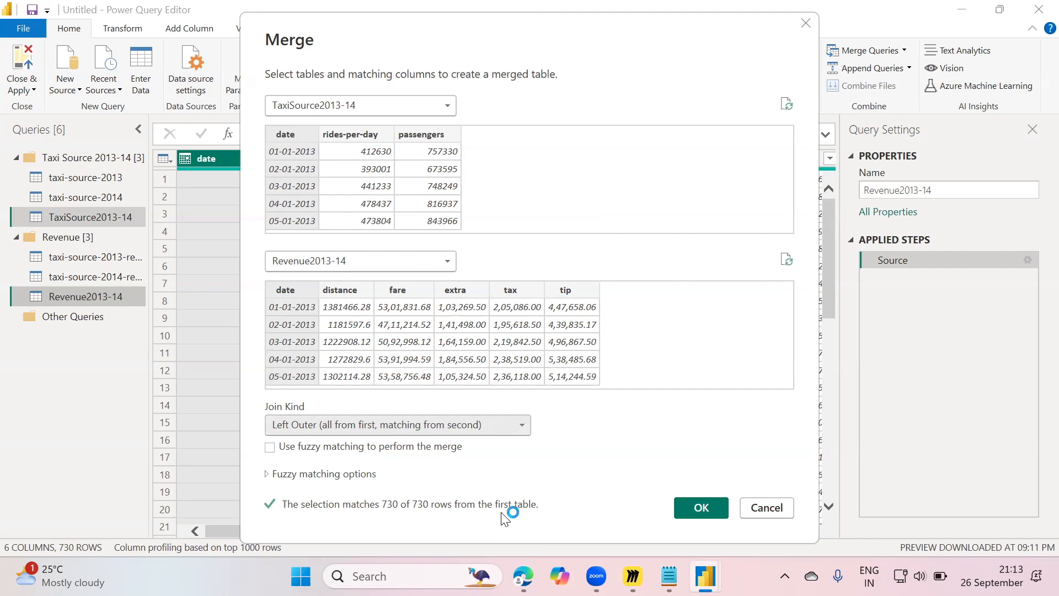
left_click(701, 507)
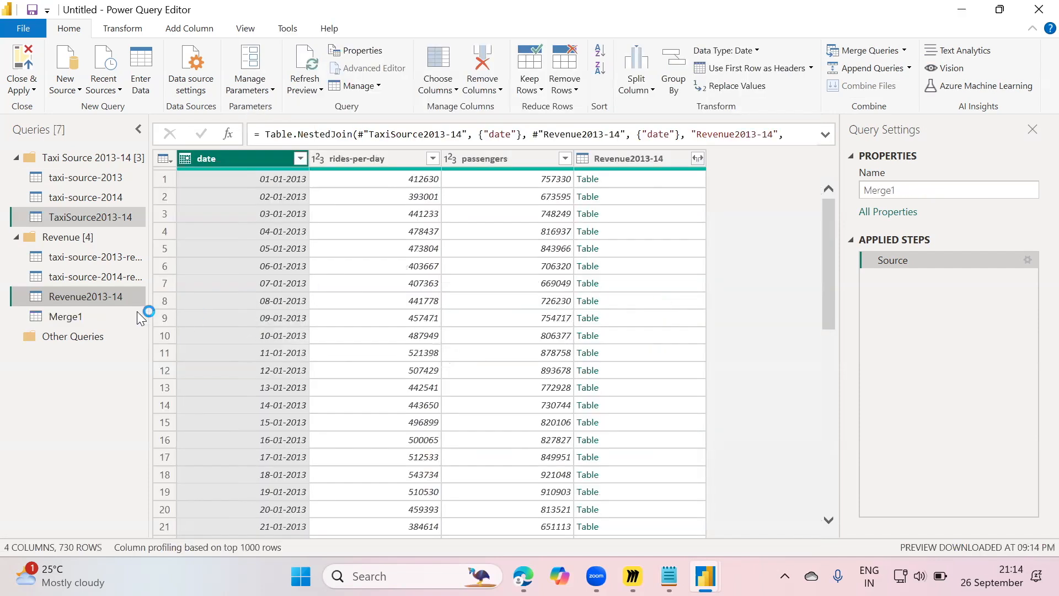
Move the merged query from the Revenue group to the Other Queries group
left_click(97, 315)
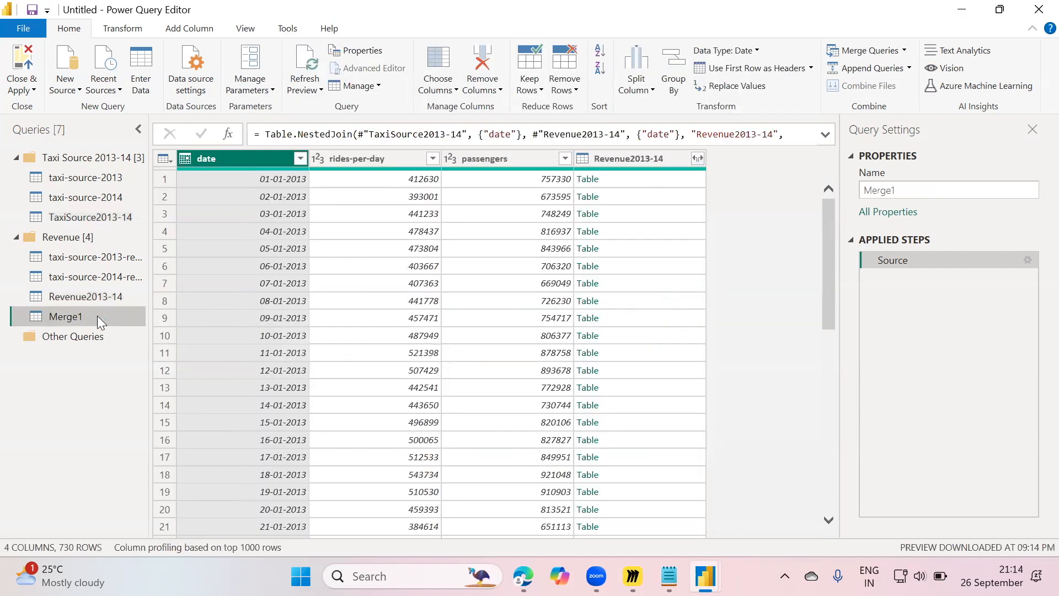
right_click(97, 315)
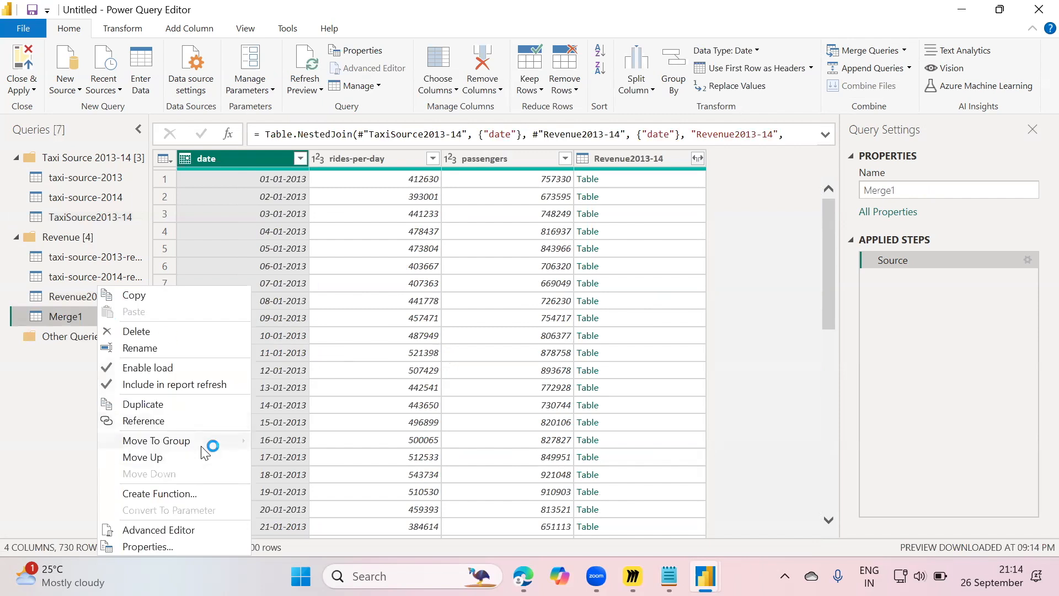
mouse_move(207, 441)
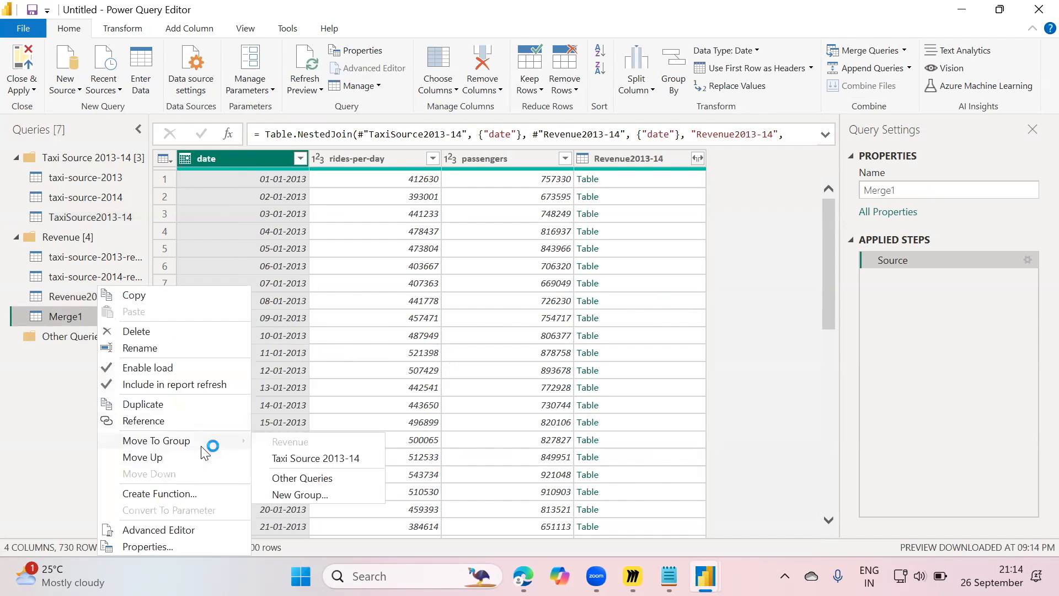
left_click(316, 483)
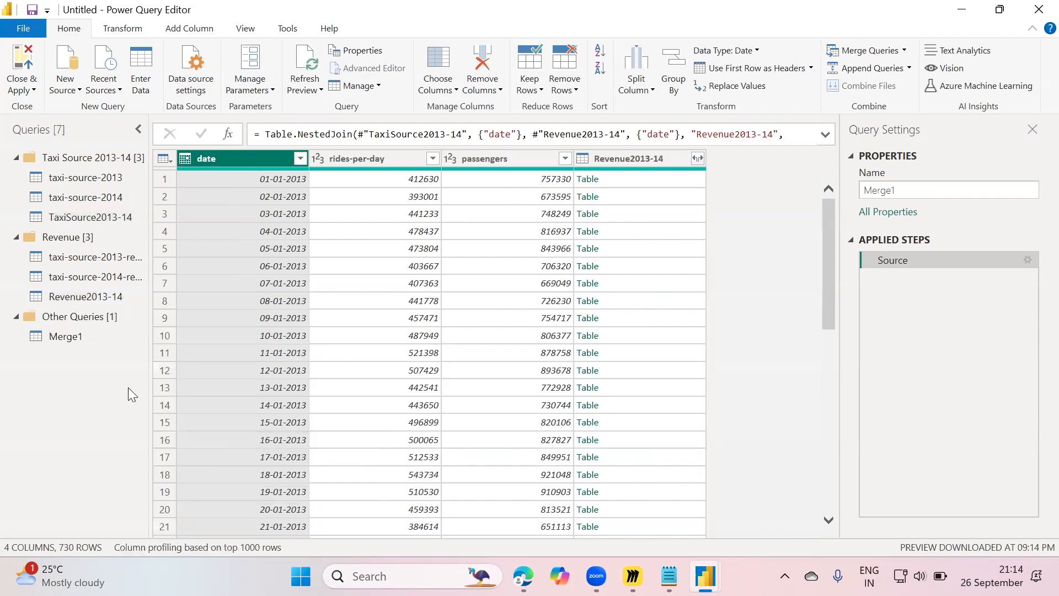
Rename the merged query as Taxi Final
double_click(80, 335)
type("Taxi Final")
key("Return")
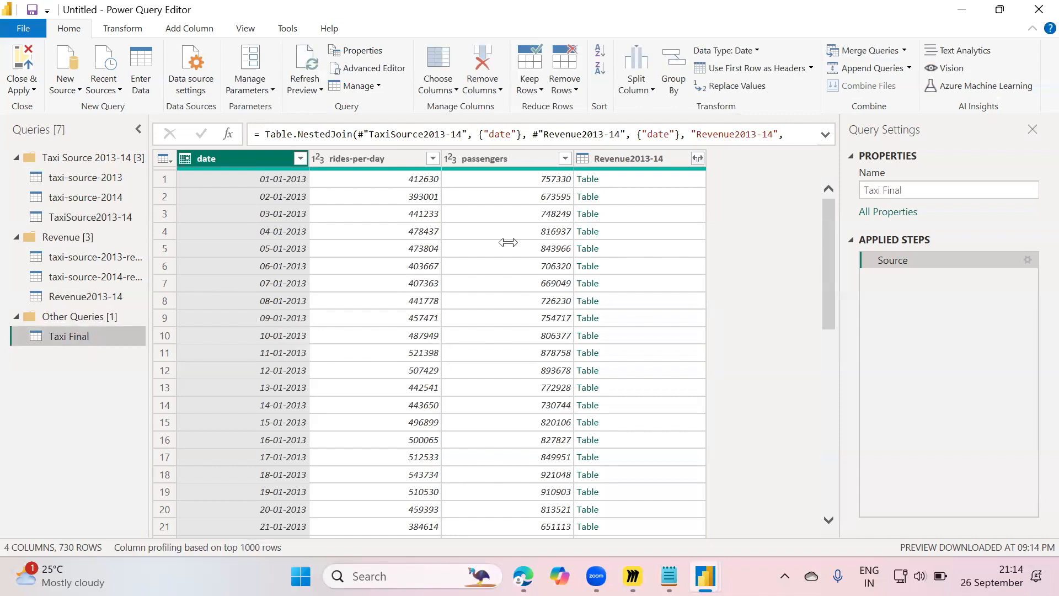
Expand the Revenue2013-14 column of Taxi Final into distance, fare, extra, tax and tip, leaving out date and the original column name prefix
left_click(697, 159)
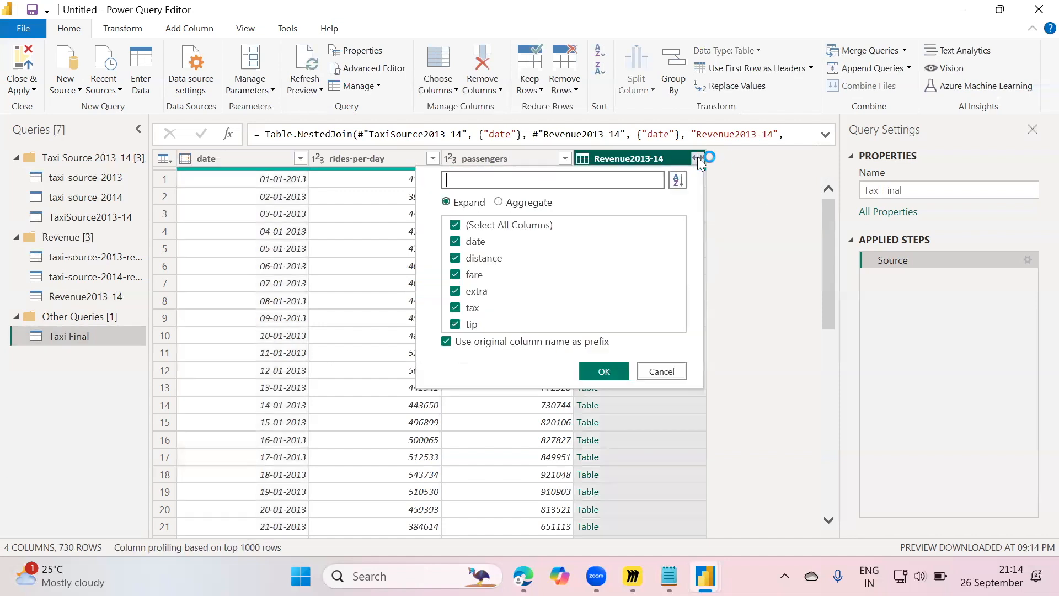
left_click(447, 342)
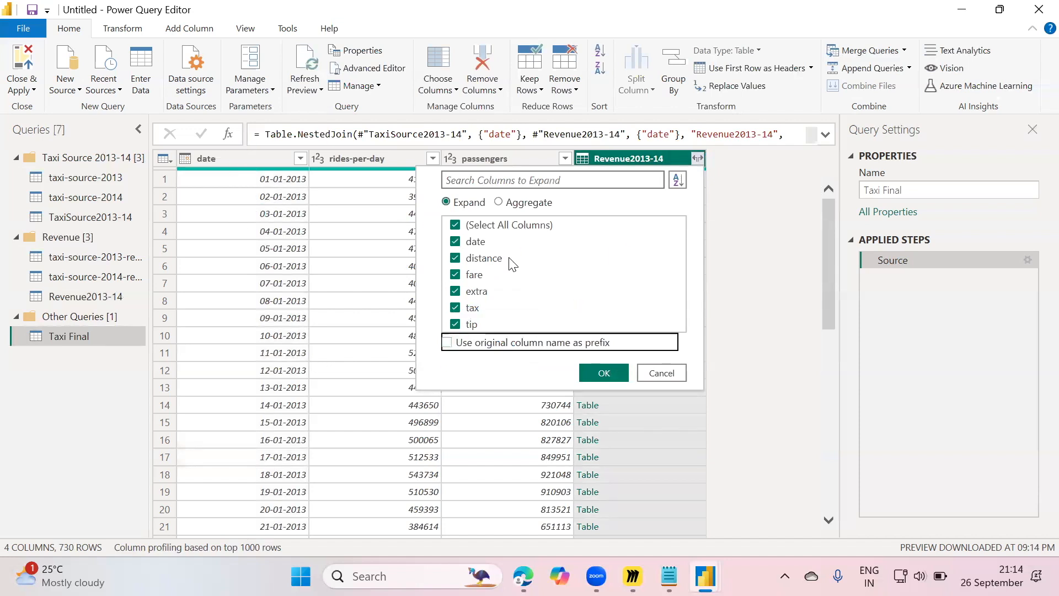
left_click(455, 241)
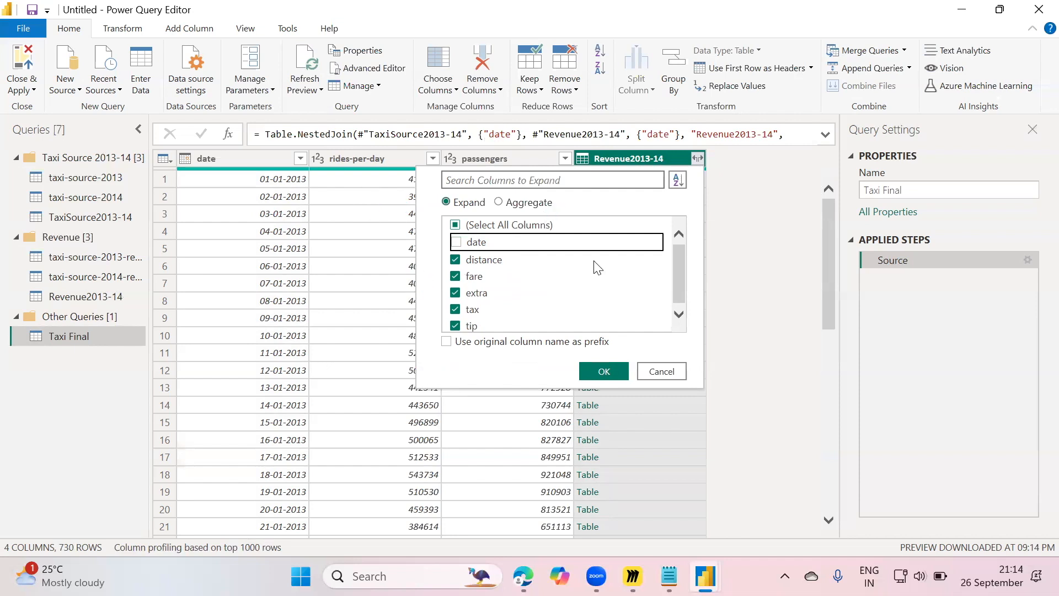
left_click(604, 371)
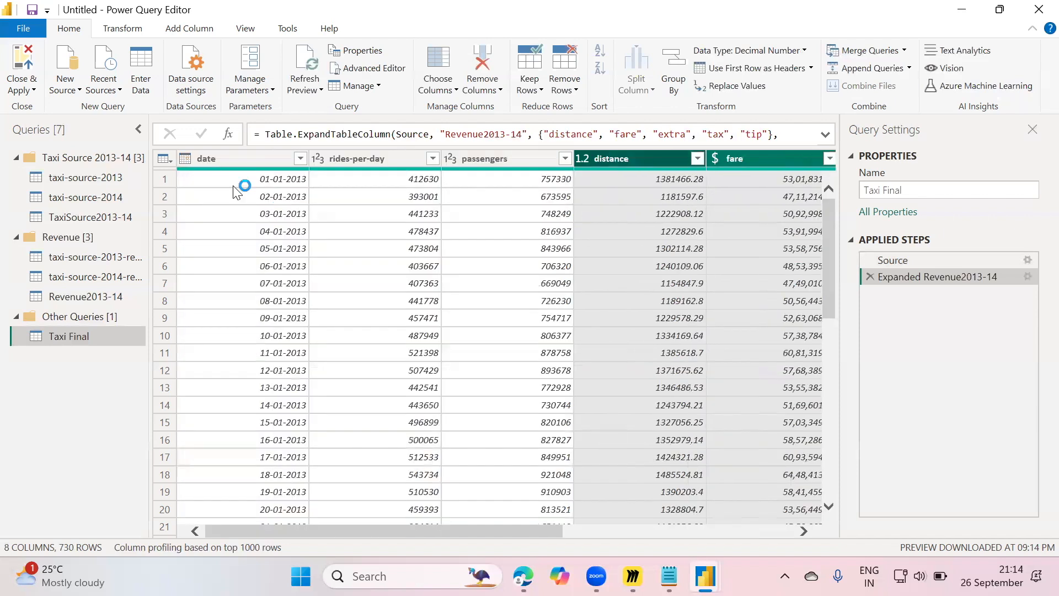
Review the Taxi Final columns, checking the date, ride and expanded revenue fields with their data types
left_click(235, 160)
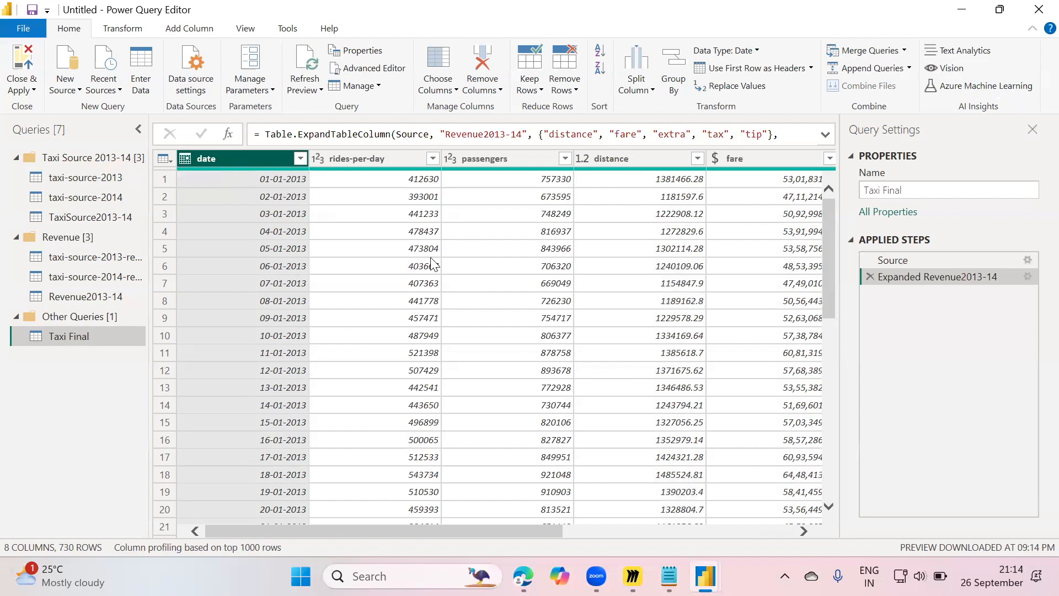
scroll(508, 307, "right", 5)
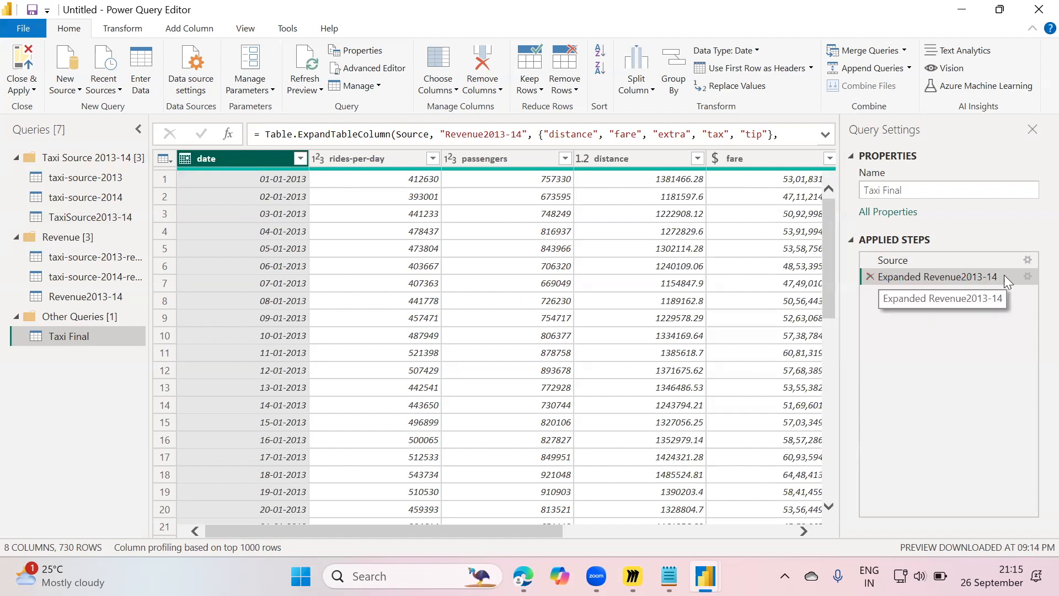
left_click(1027, 275)
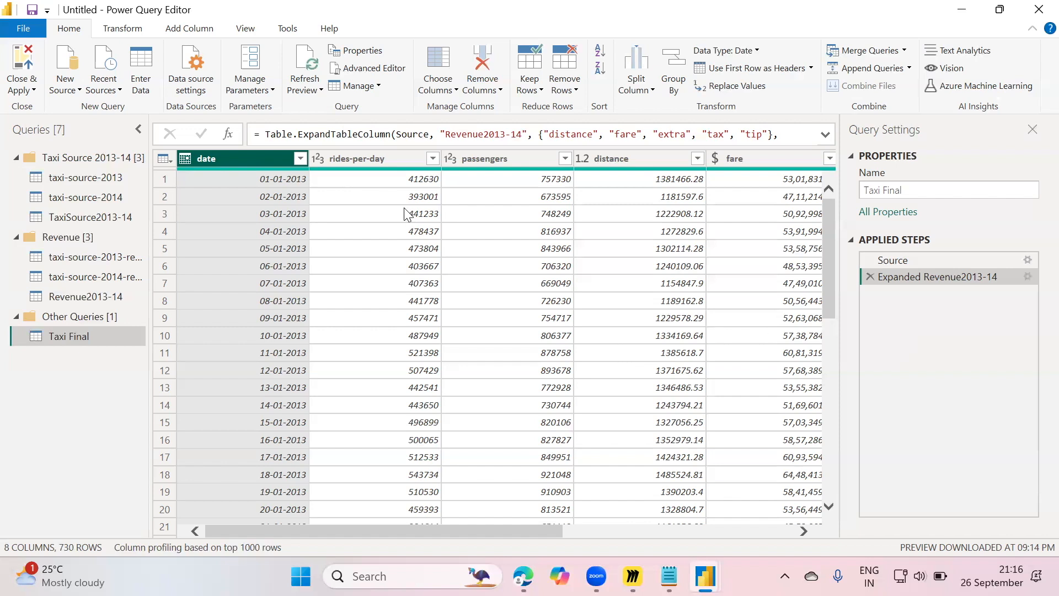
scroll(405, 211, "right", 4)
scroll(409, 210, "left", 4)
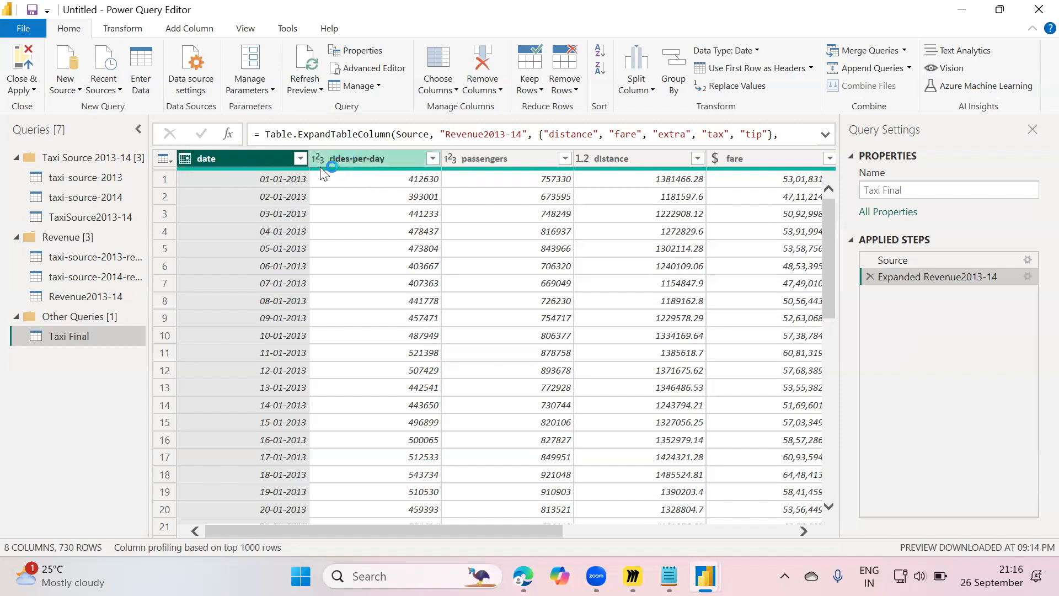
scroll(591, 177, "right", 3)
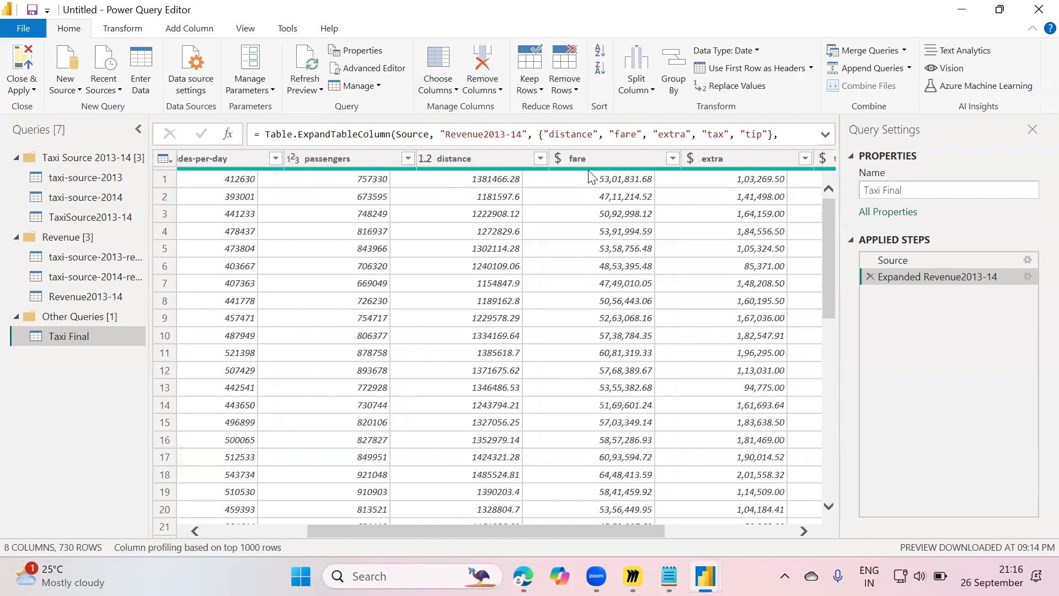
left_click(438, 158)
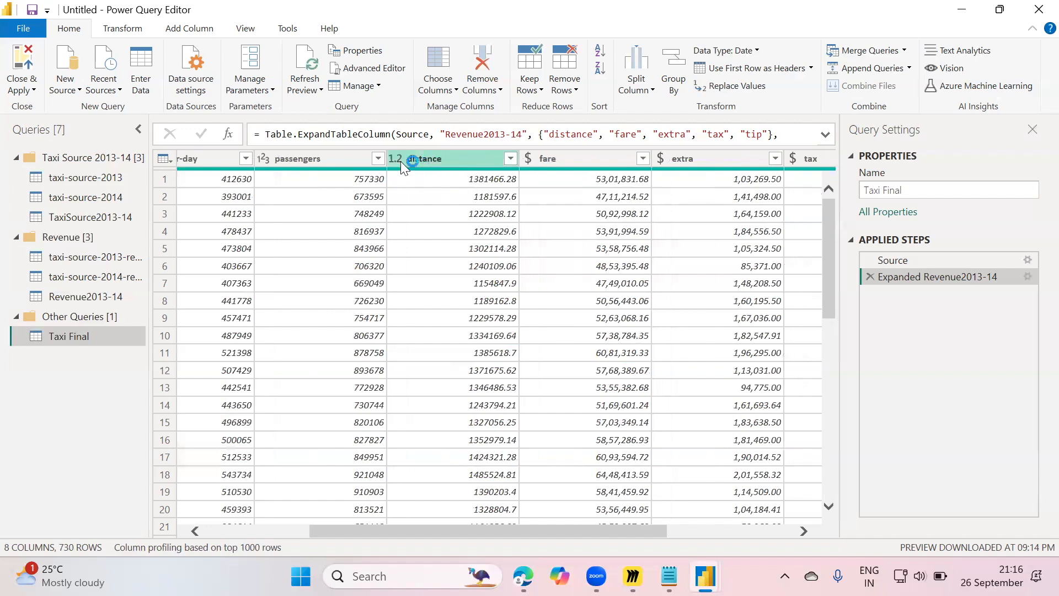
left_click(535, 163)
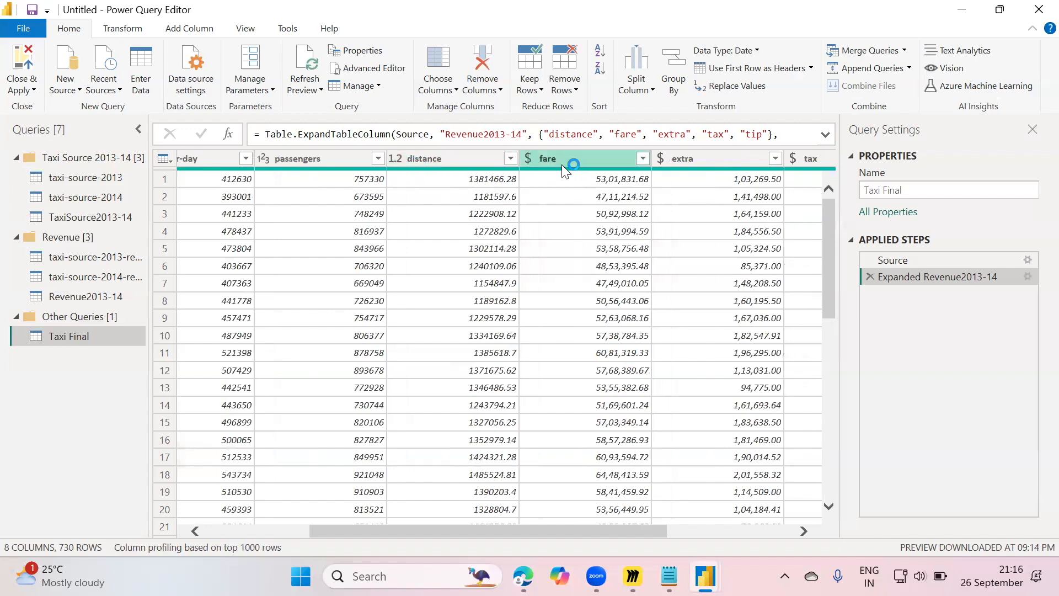
scroll(680, 216, "right", 3)
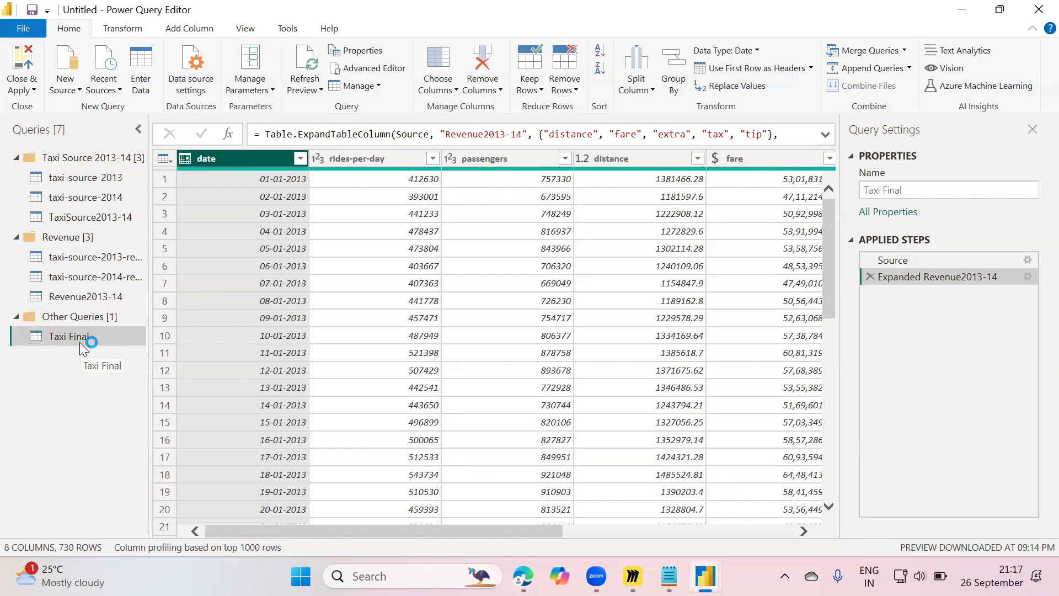
Disable loading to the report for the taxi-source-2013 query in its query properties
left_click(103, 181)
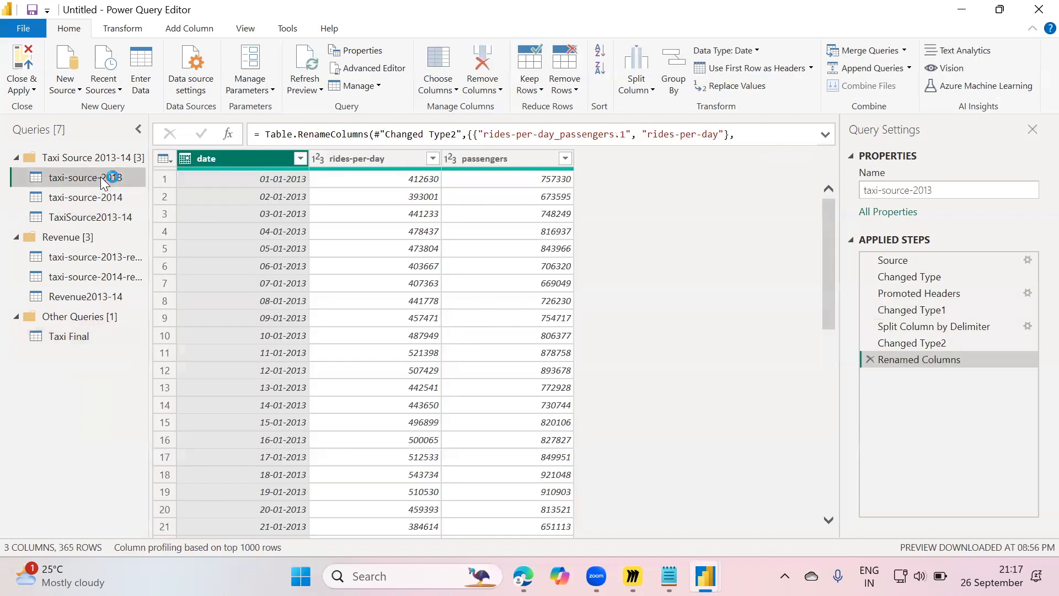
right_click(103, 179)
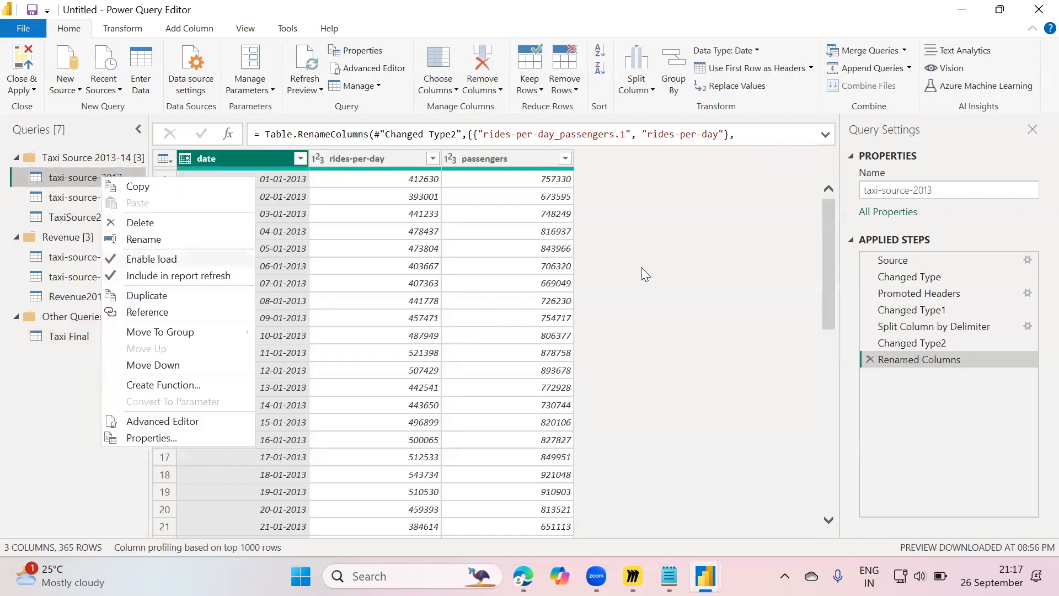
left_click(888, 214)
left_click(888, 214)
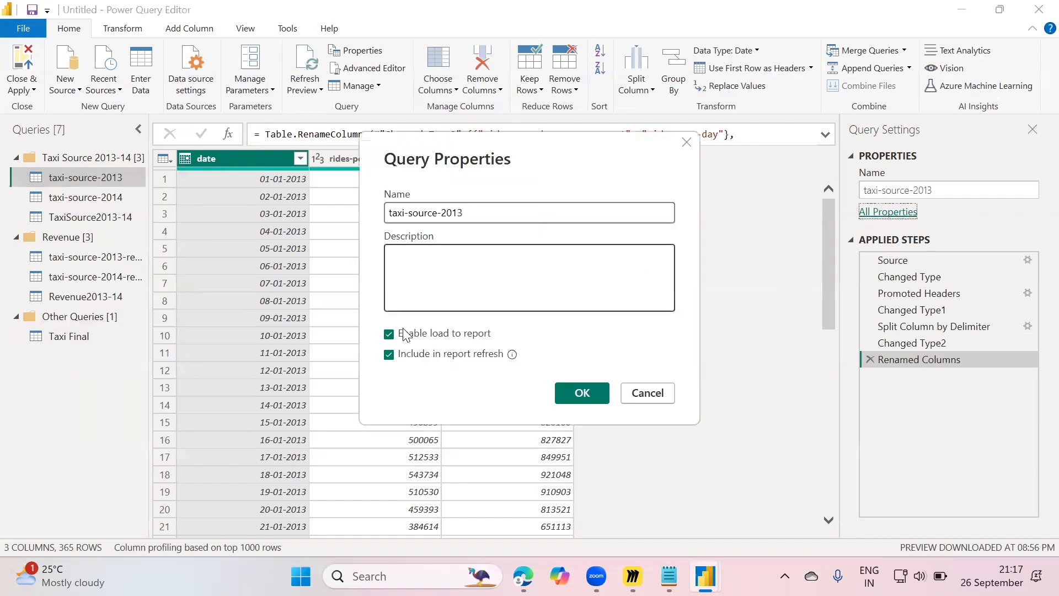
left_click(405, 334)
left_click(582, 394)
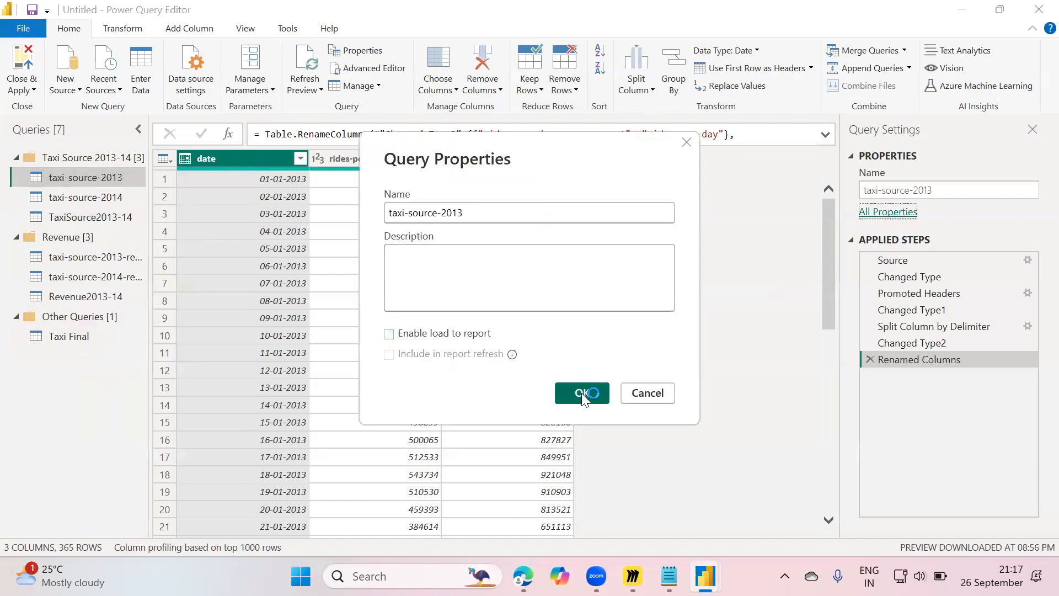
Disable loading to the report for the taxi-source-2014 and TaxiSource2013-14 queries
left_click(104, 198)
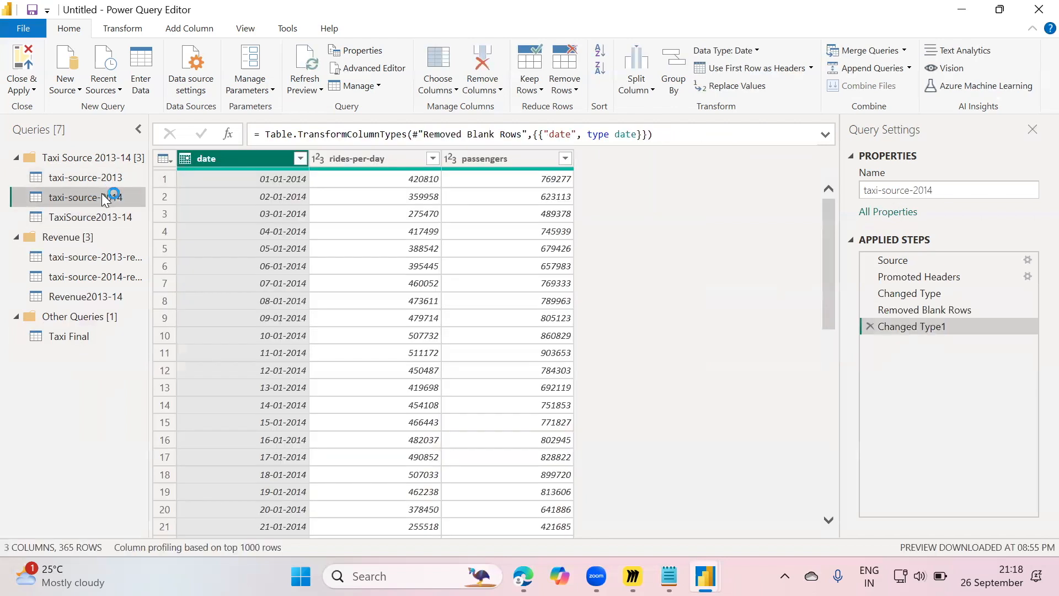
right_click(105, 199)
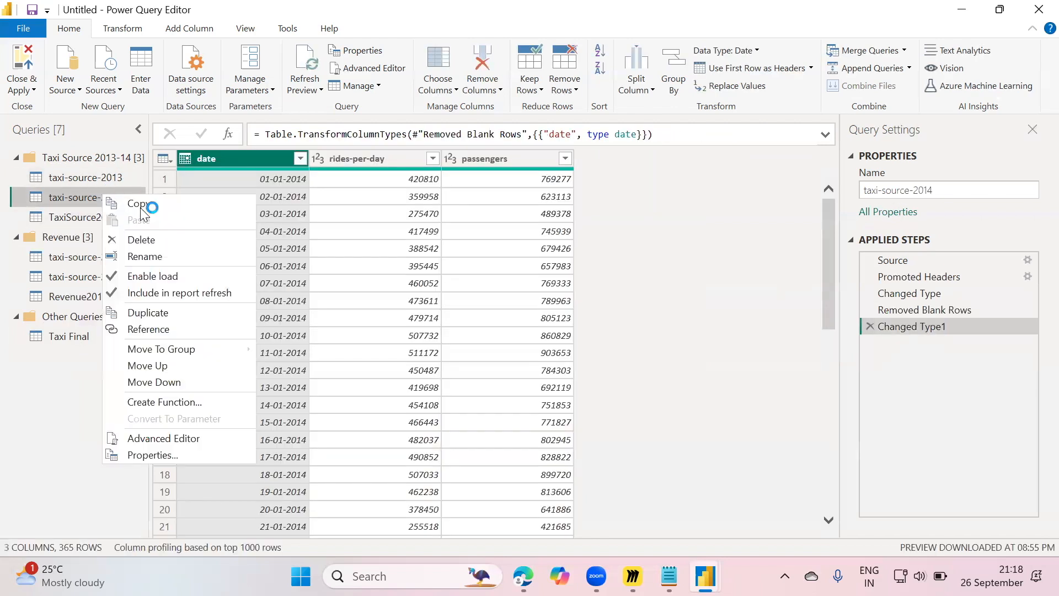
left_click(113, 278)
left_click(104, 218)
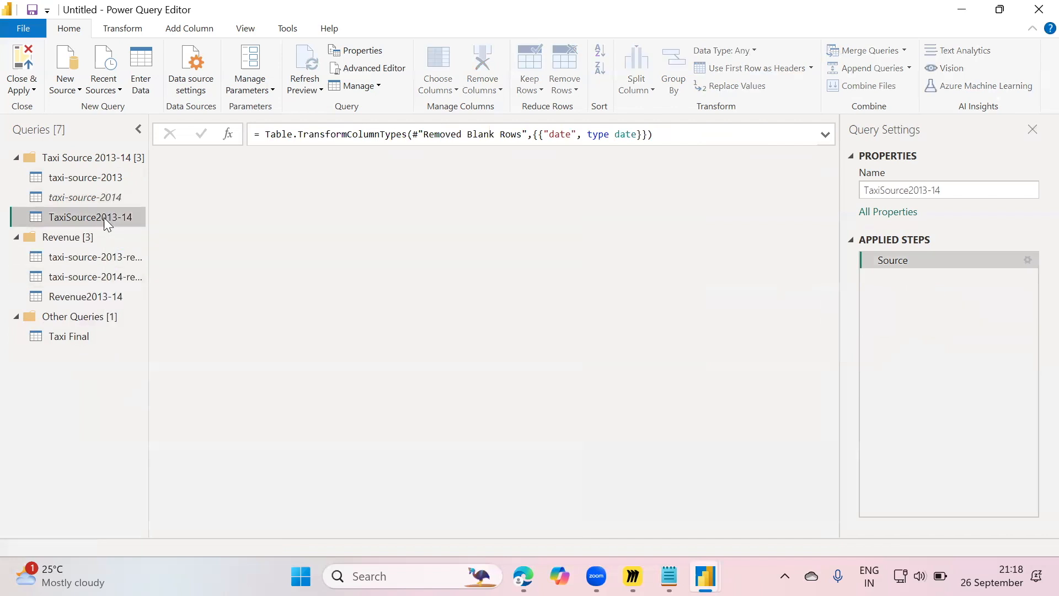
right_click(107, 219)
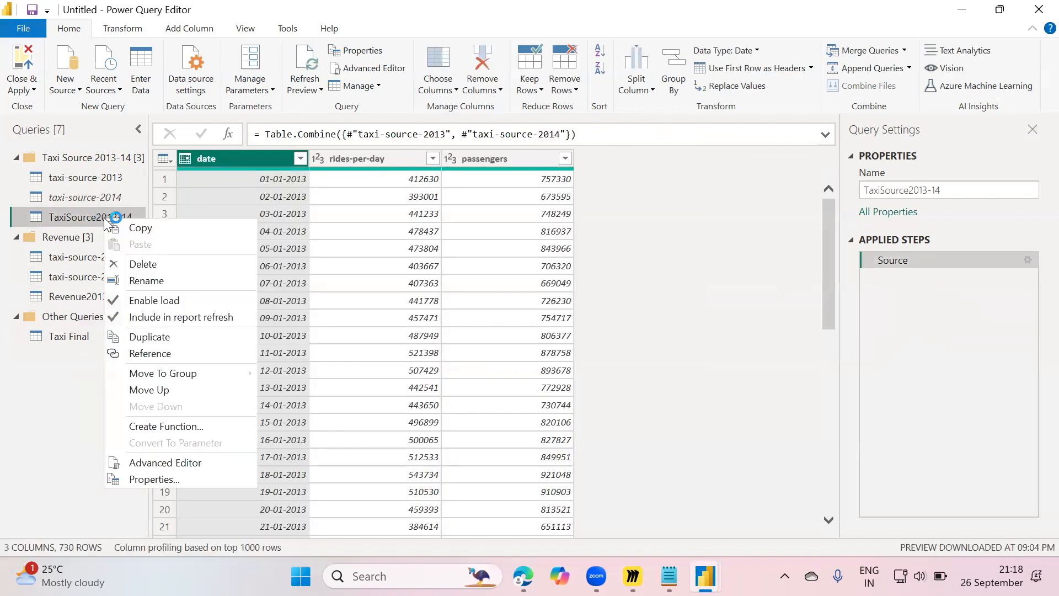
left_click(150, 298)
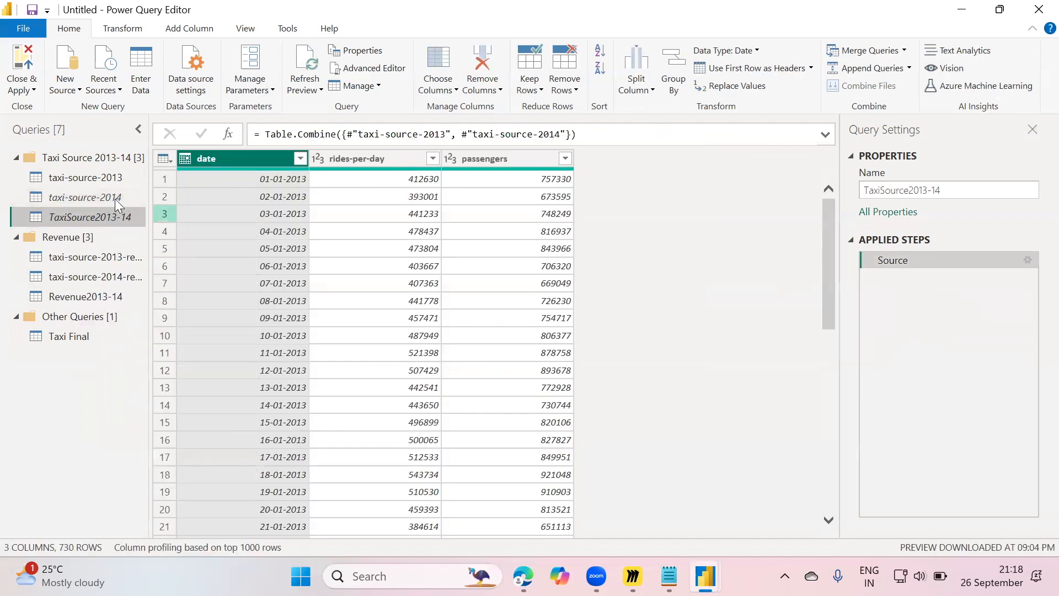
Disable loading to the report for the 2013 and 2014 revenue source queries and the combined Revenue2013-14 query
left_click(90, 260)
right_click(89, 267)
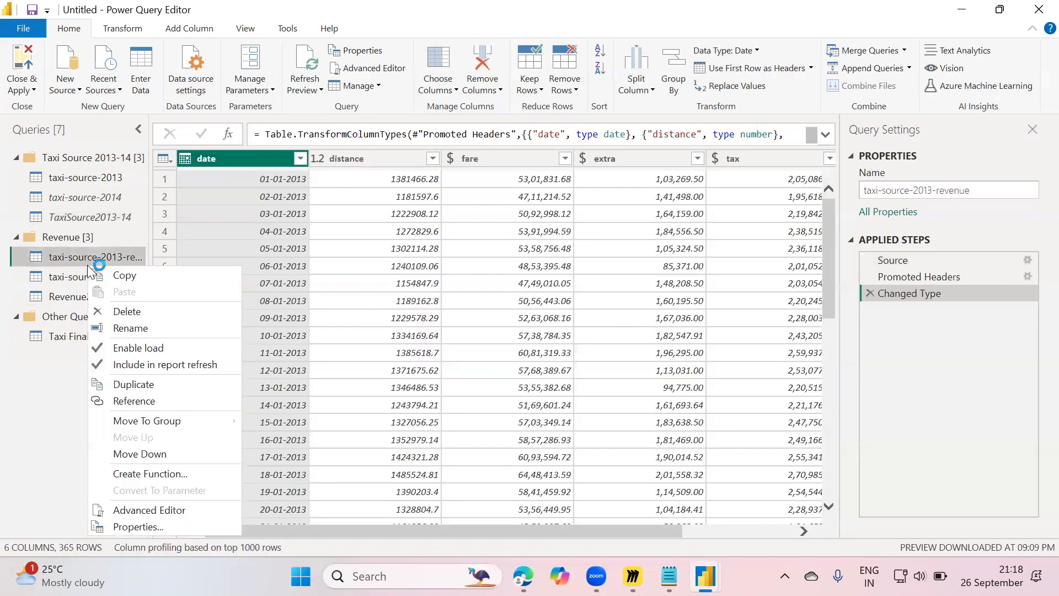
left_click(140, 350)
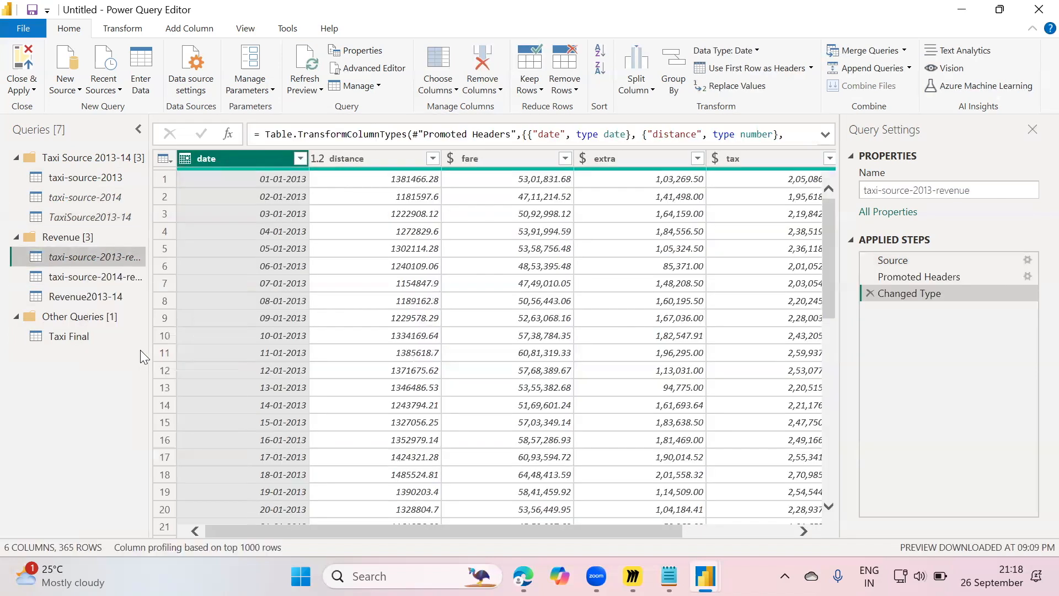
left_click(114, 279)
right_click(114, 280)
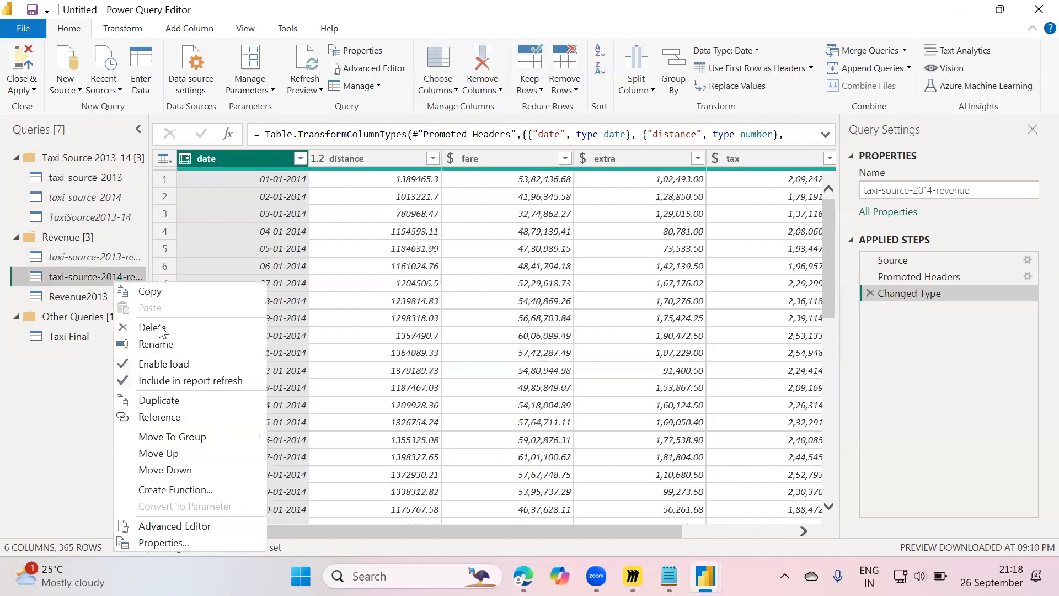
left_click(162, 365)
left_click(98, 298)
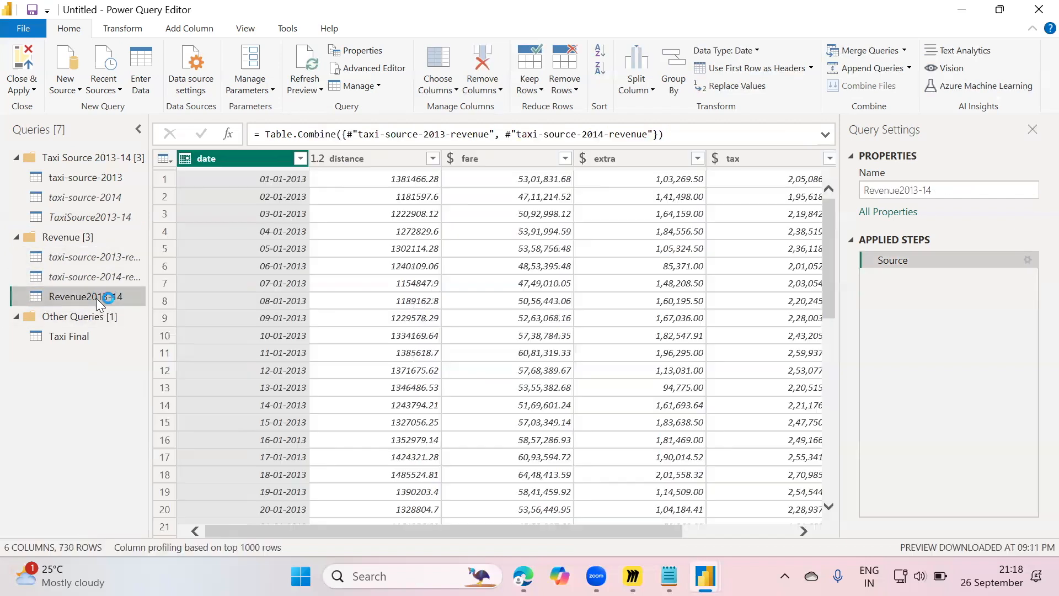
right_click(96, 298)
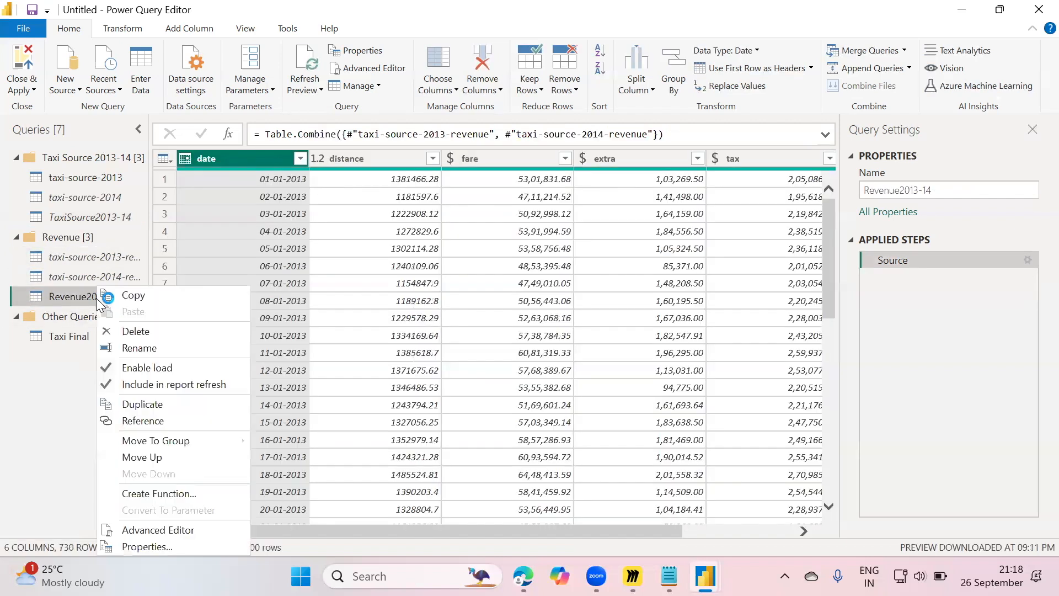
left_click(142, 367)
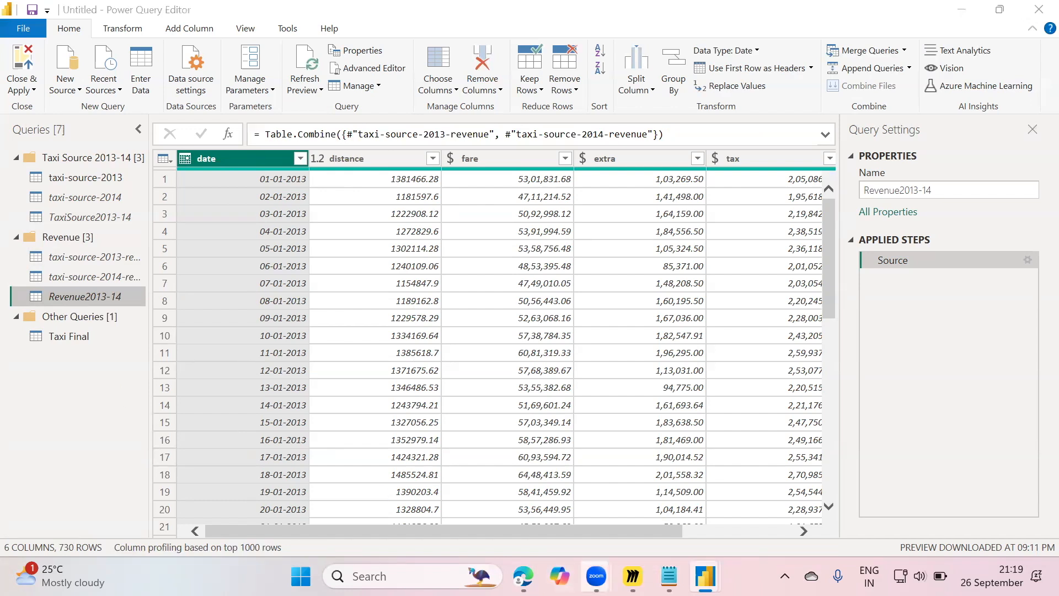
mouse_move(597, 576)
left_click(534, 507)
left_click(895, 280)
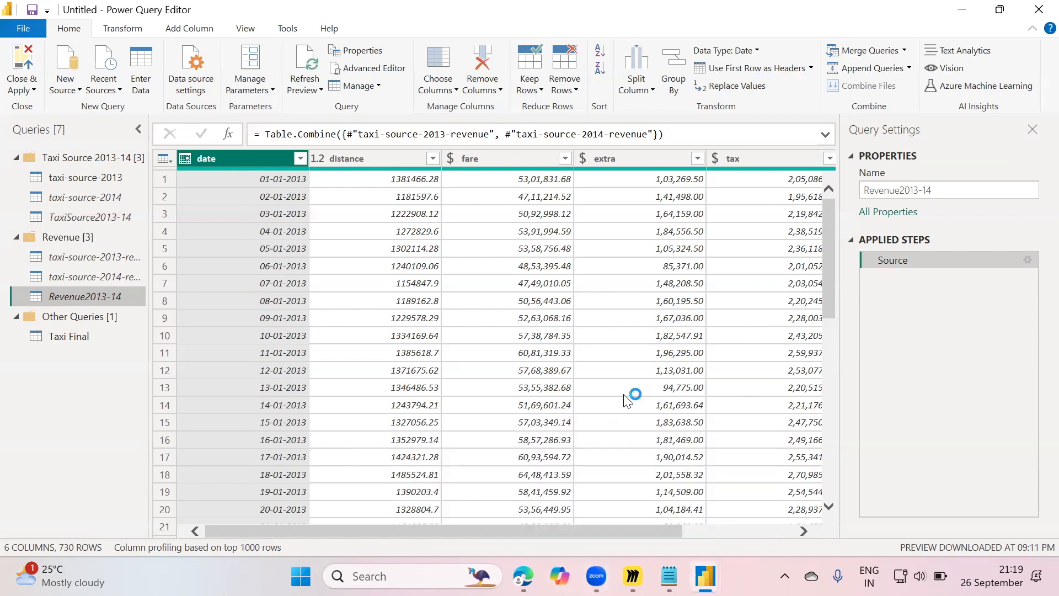
key("alt+Tab")
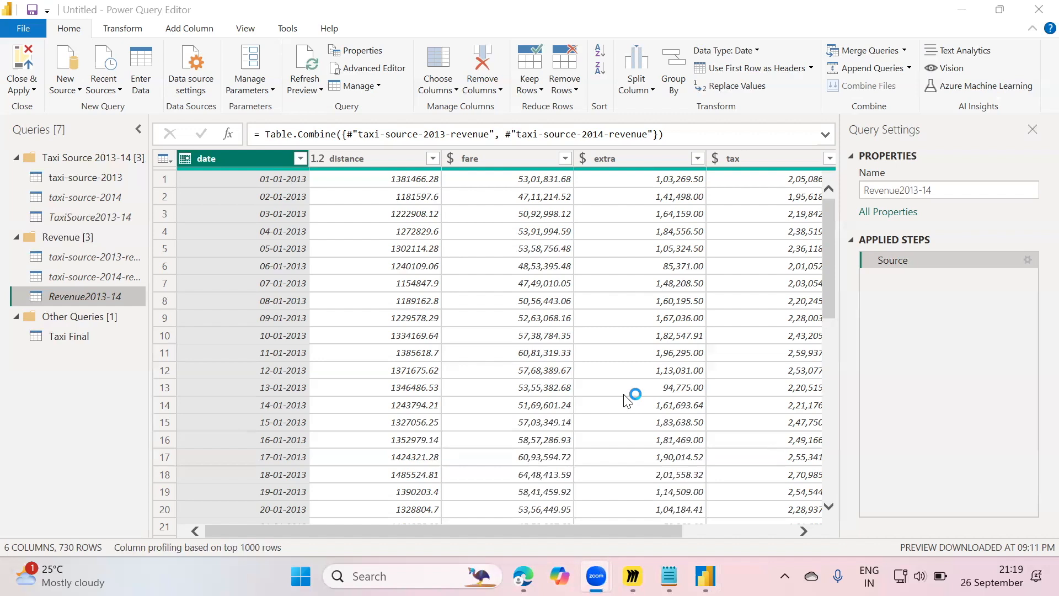
key("alt+Tab")
key("alt+Tab")
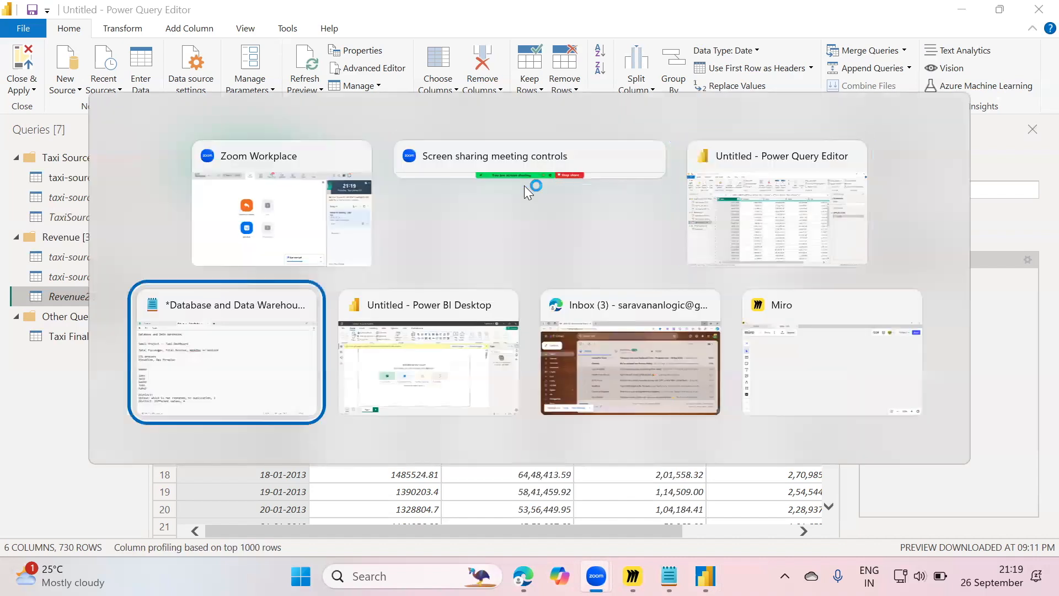
key("alt+shift+Tab")
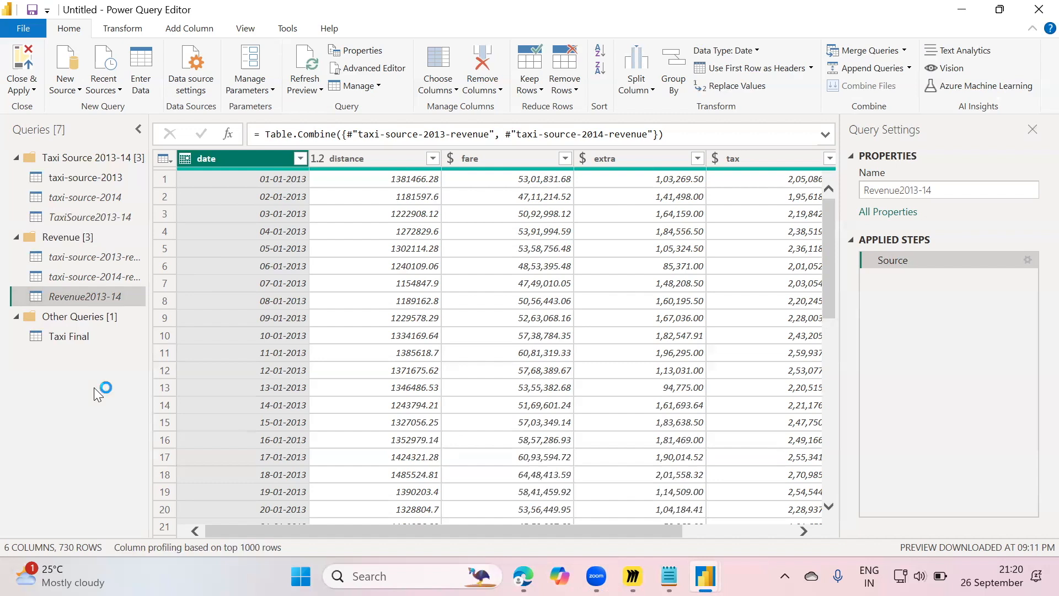
Close the query editor with its changes applied to the report and expand the Taxi Final table to list its fields
left_click(24, 28)
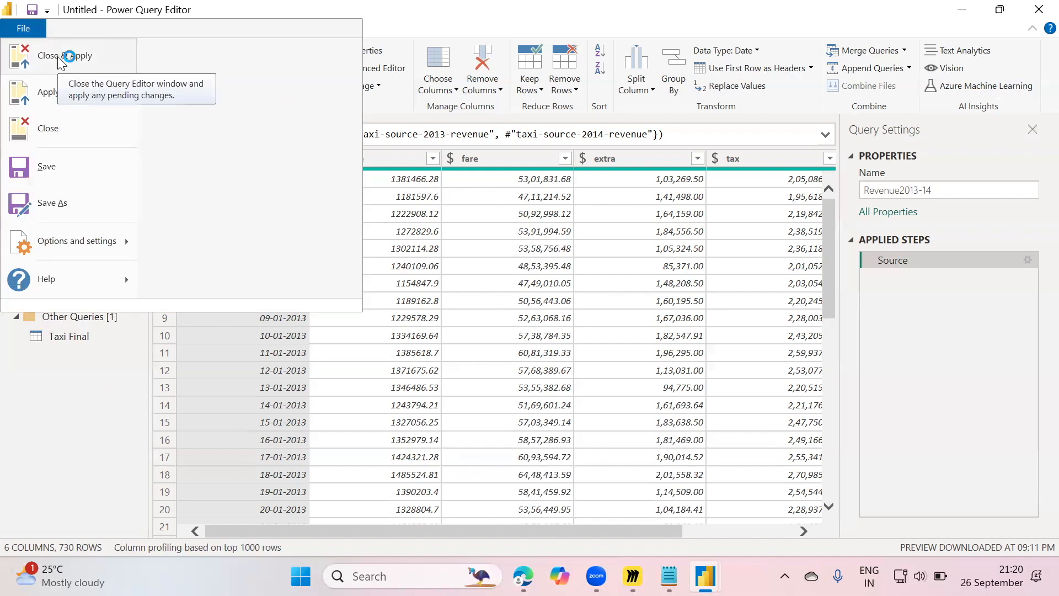
left_click(326, 251)
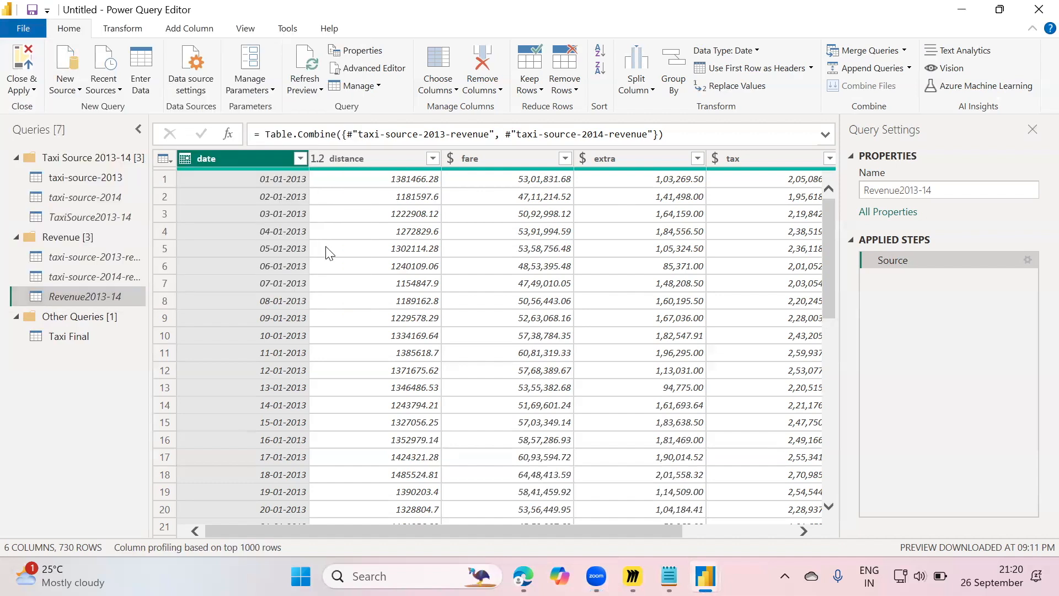
key("alt+Tab")
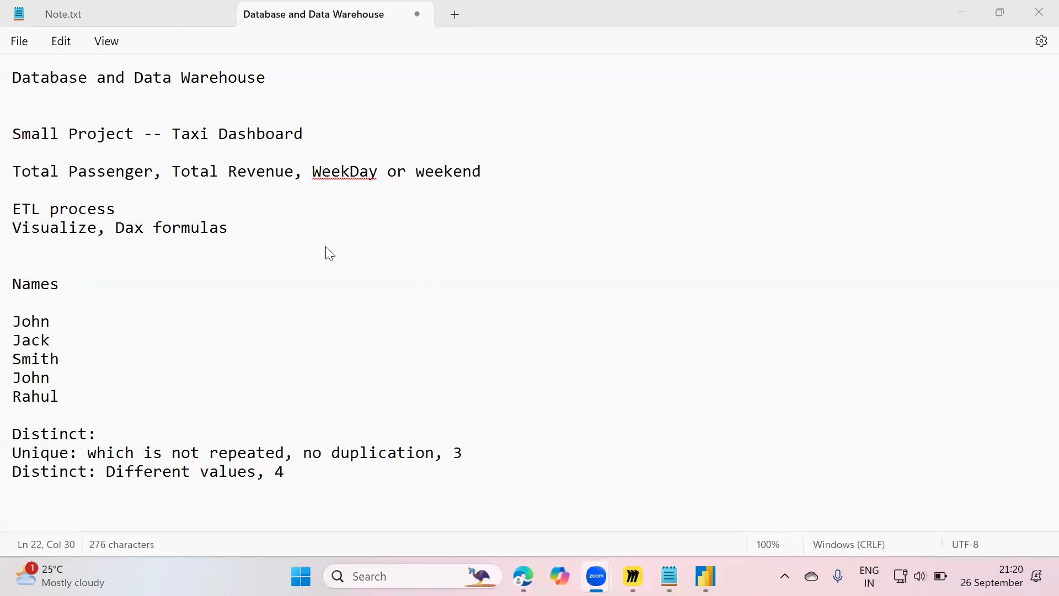
left_click(968, 14)
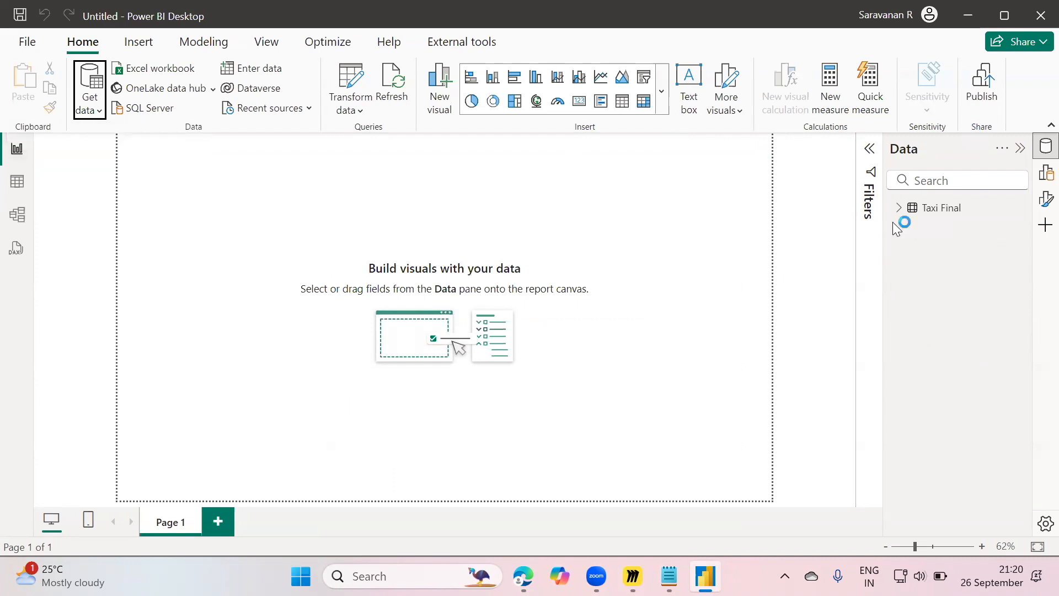
left_click(900, 207)
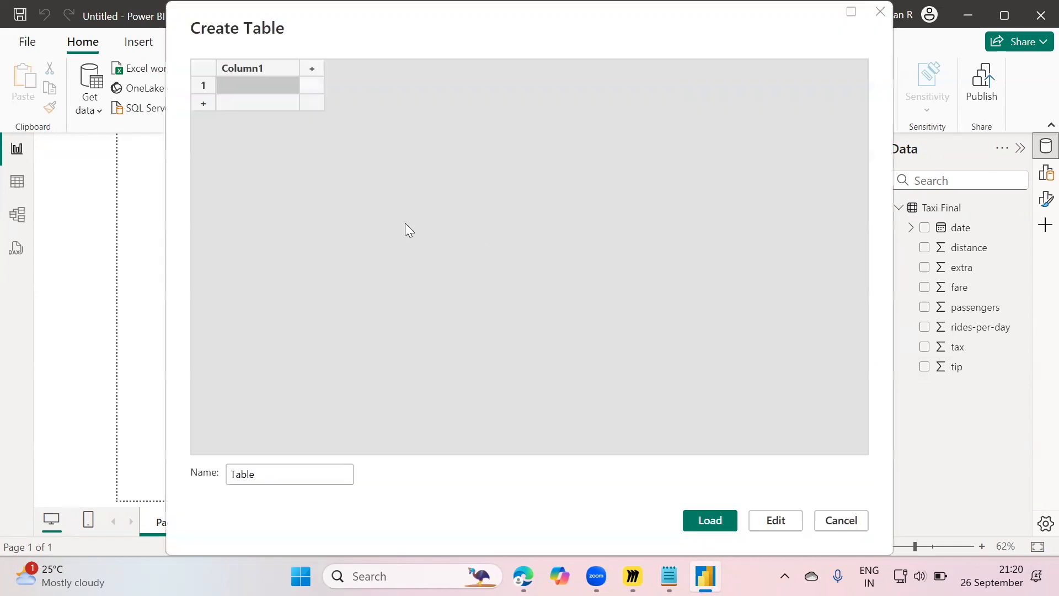
left_click(281, 475)
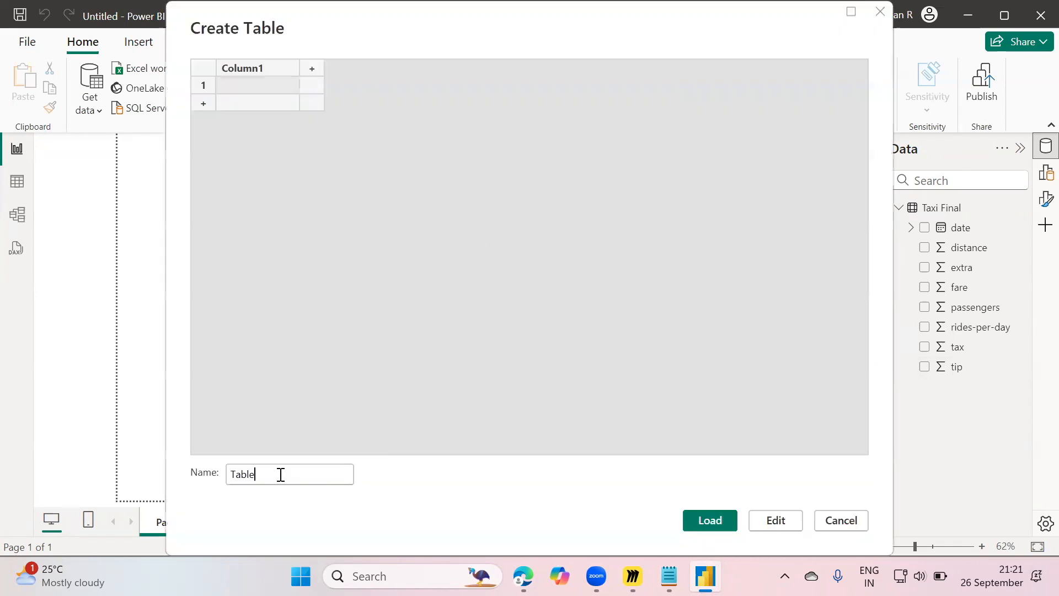
key("BackSpace")
key("BackSpace")
key("BackSpace")
key("BackSpace")
key("BackSpace")
type("Weekday")
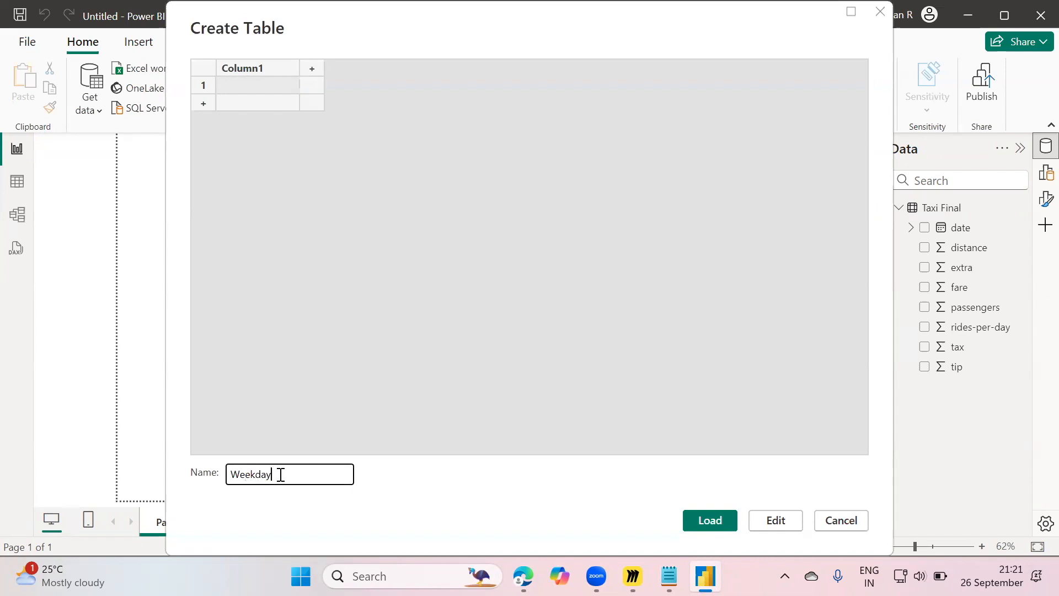
double_click(238, 68)
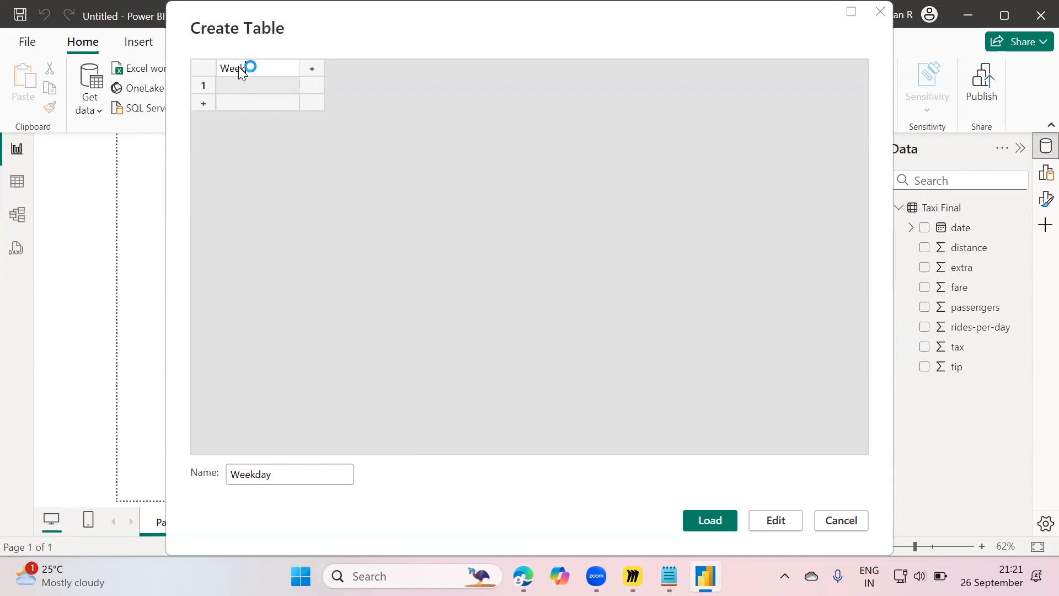
type("Weekday_nr")
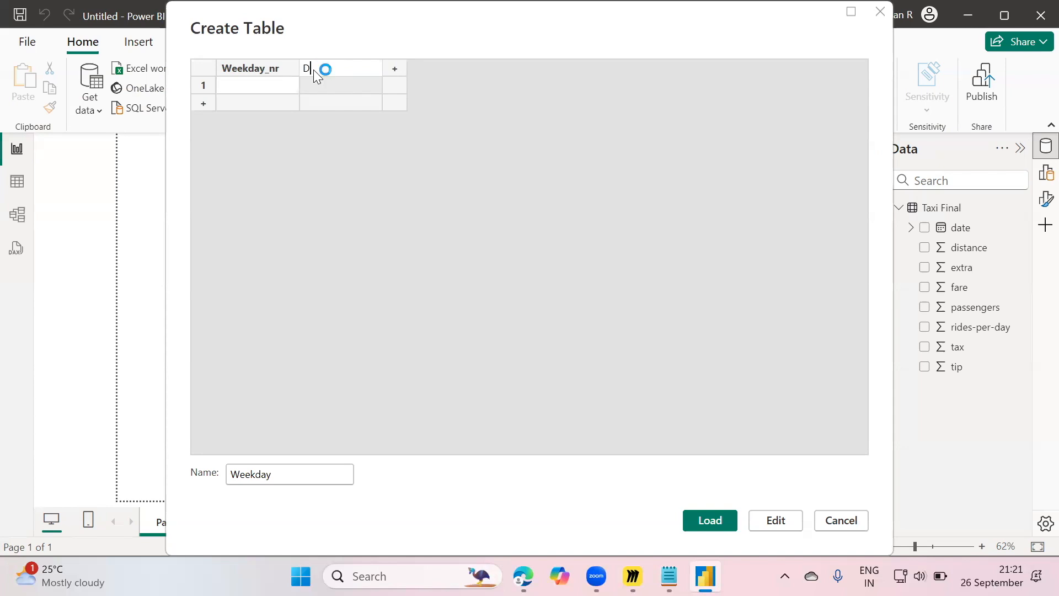
left_click(843, 520)
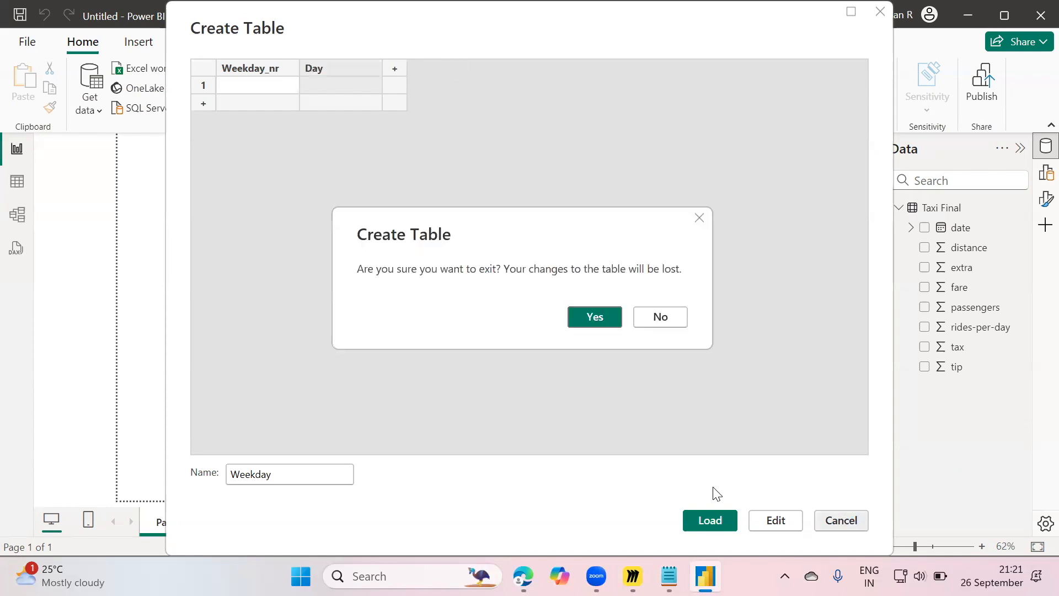
left_click(609, 317)
key("alt+Tab")
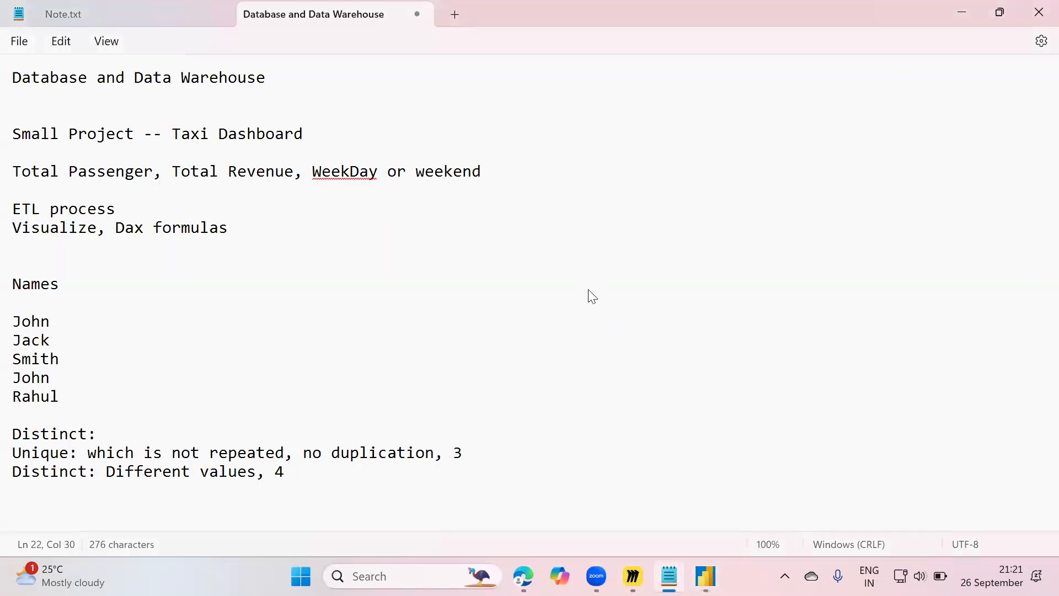
key("alt+Tab")
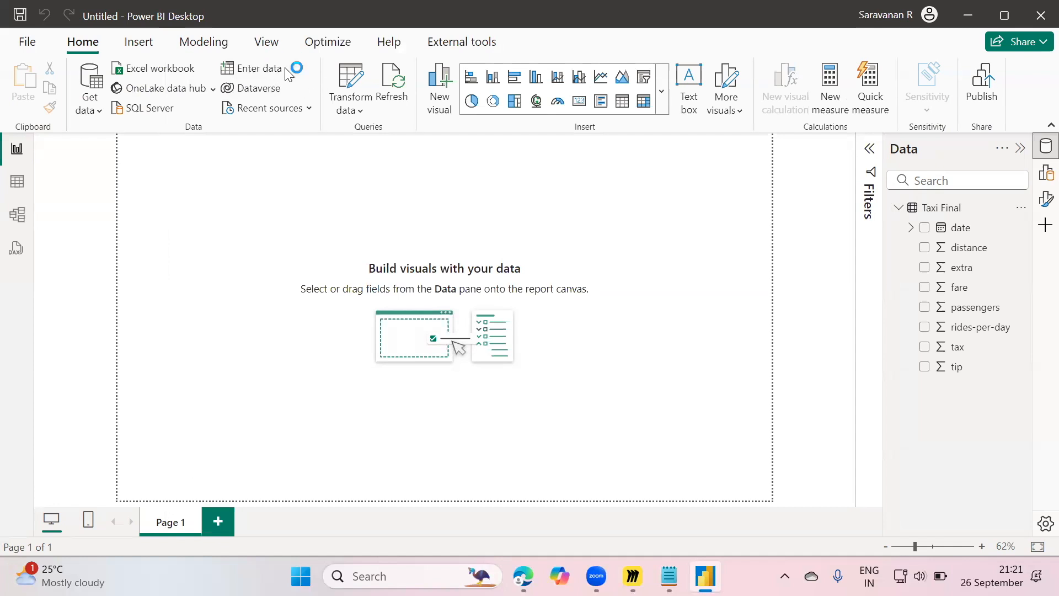
Start a new manually entered table and name it Weekday
left_click(249, 74)
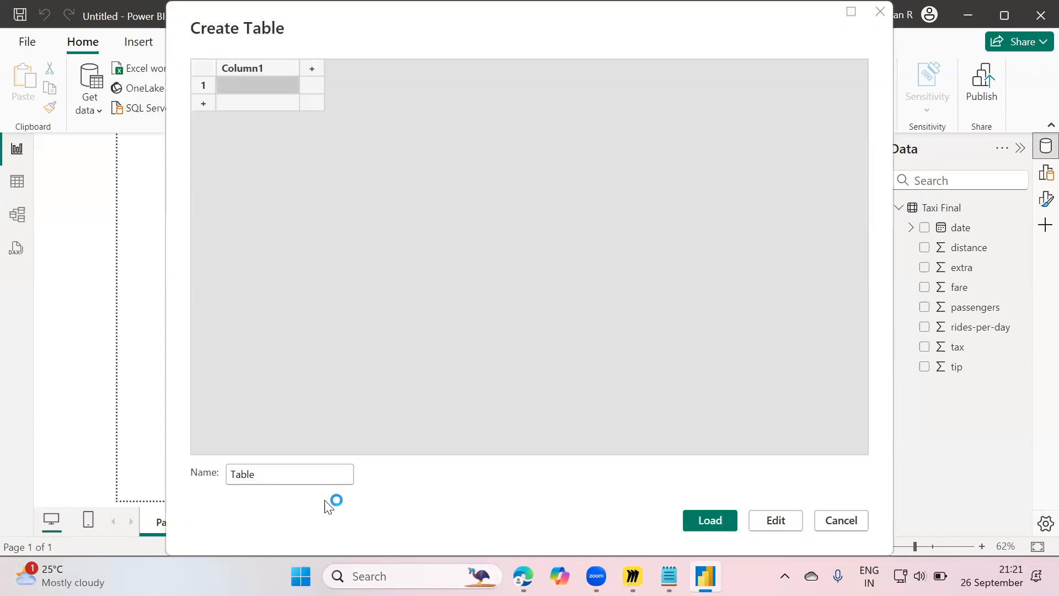
left_click(291, 483)
key("BackSpace")
key("BackSpace")
key("BackSpace")
key("BackSpace")
key("BackSpace")
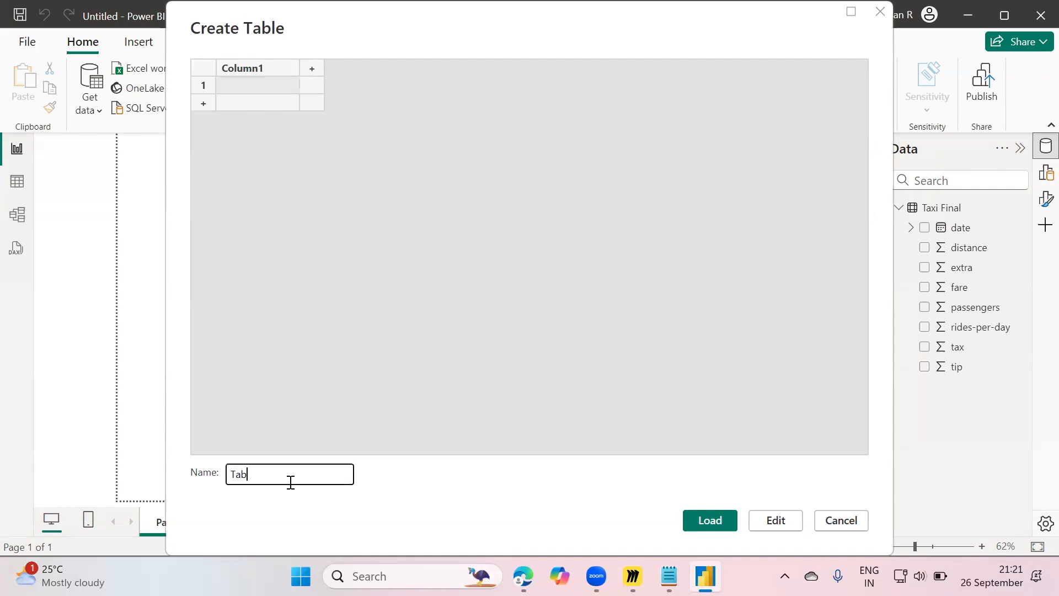
type("Weekday")
Name the Weekday table's first column Weekday_nr and add a second column named DayName
double_click(263, 68)
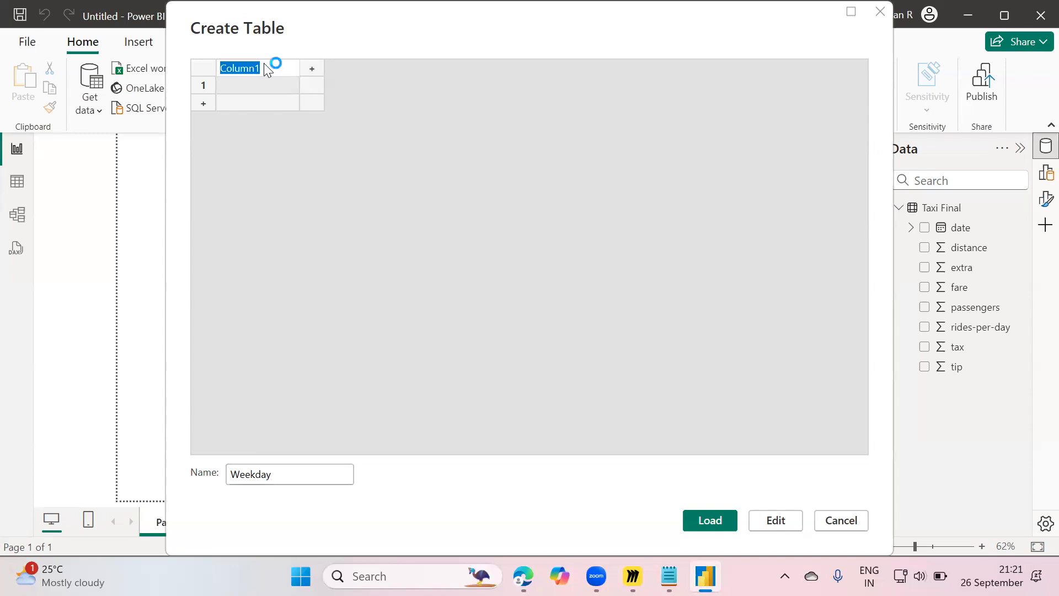
type("weekday_nr")
left_click(313, 68)
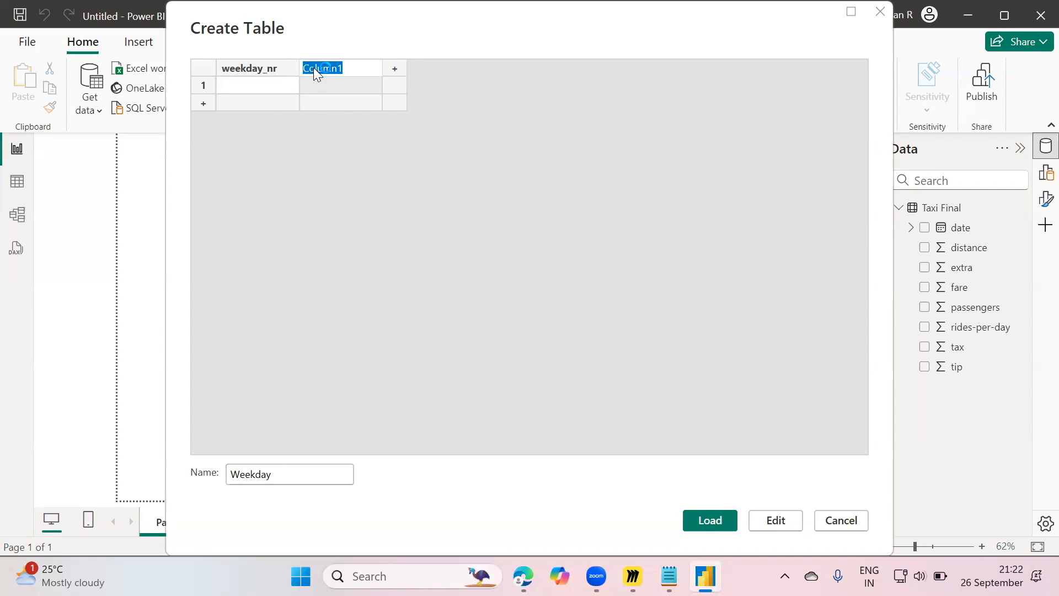
type("DayNme")
key("BackSpace")
key("BackSpace")
type("ame")
double_click(275, 63)
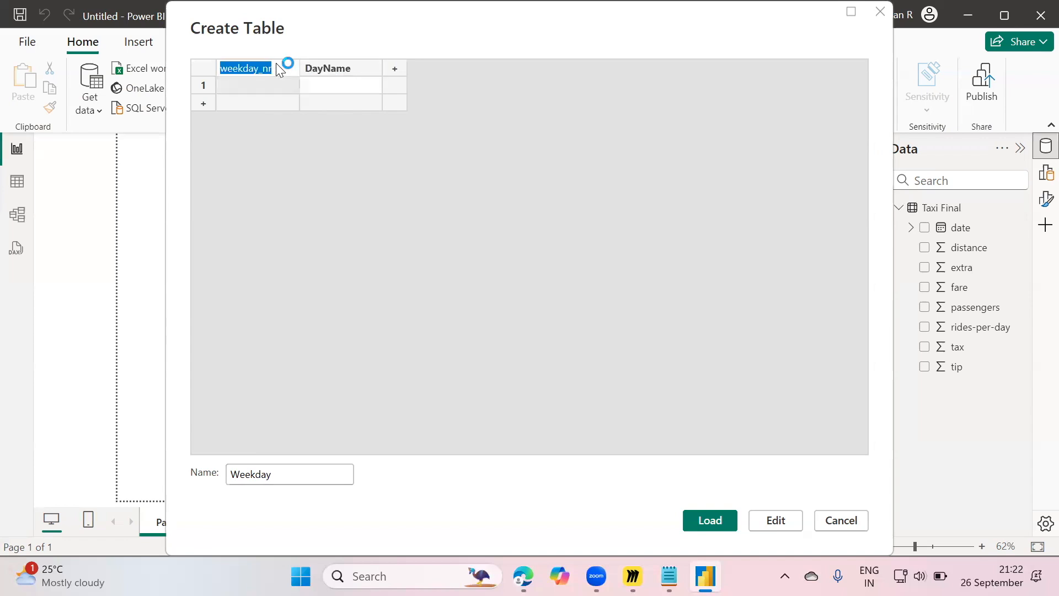
key("Home")
key("Delete")
type("W")
Fill the Weekday table's first row with 1 and Mon, and delete the surplus third column
left_click(241, 83)
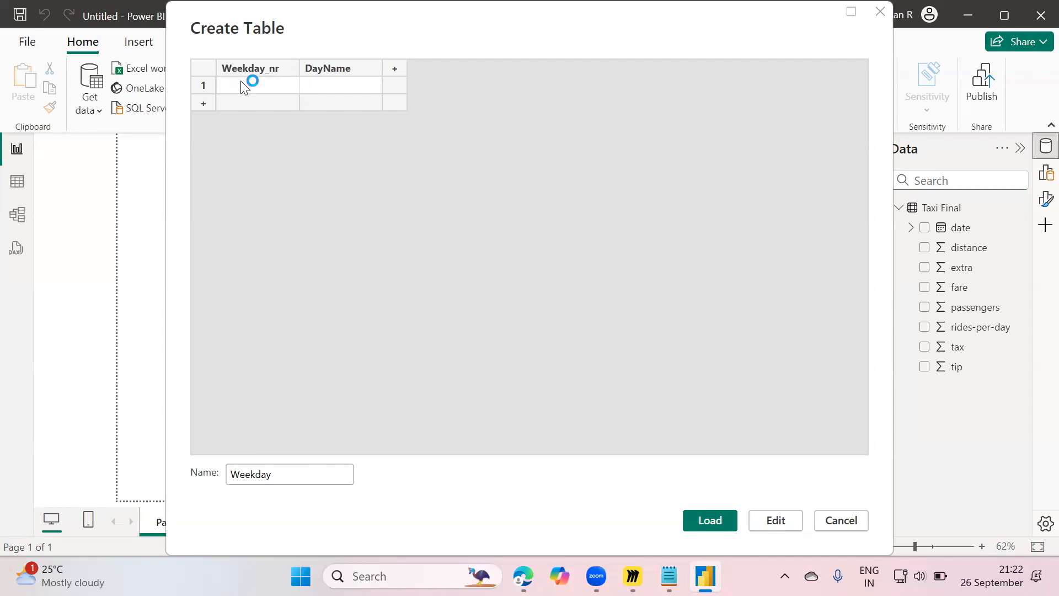
key("Tab")
type("Mon")
key("Tab")
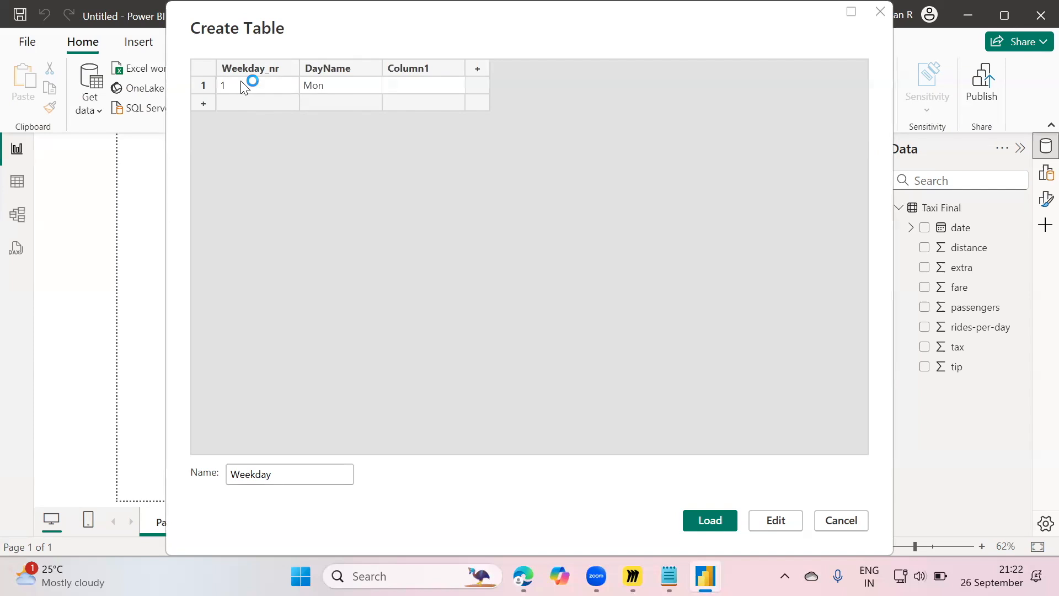
right_click(427, 64)
left_click(457, 141)
Add the second and third rows to the Weekday table: 2 with Tue and 3 with Wed
left_click(262, 102)
type("2")
key("Tab")
type("Tue")
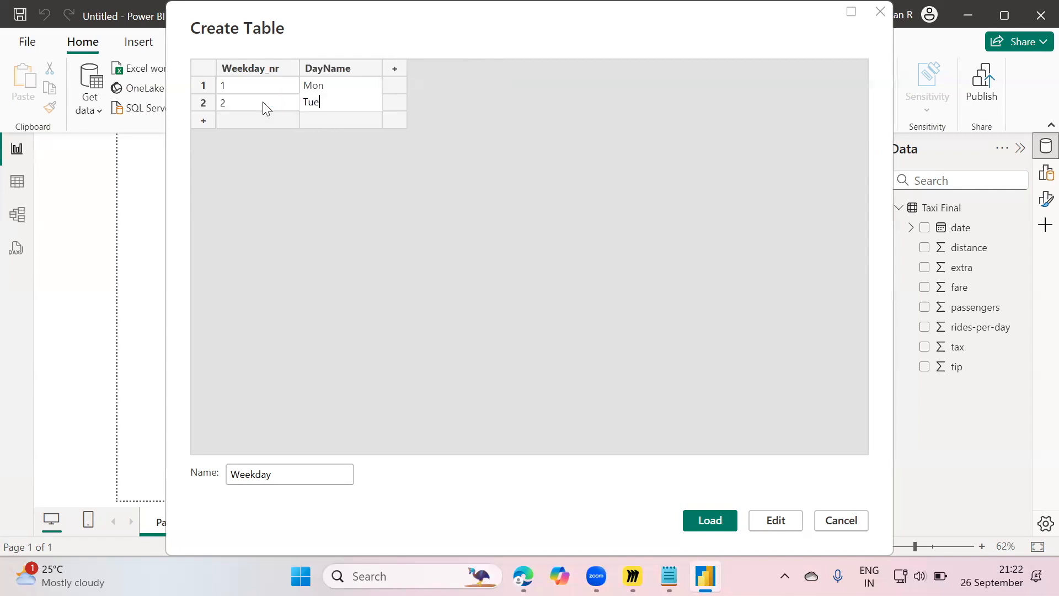
key("Tab")
type("3")
key("Tab")
type("Wed")
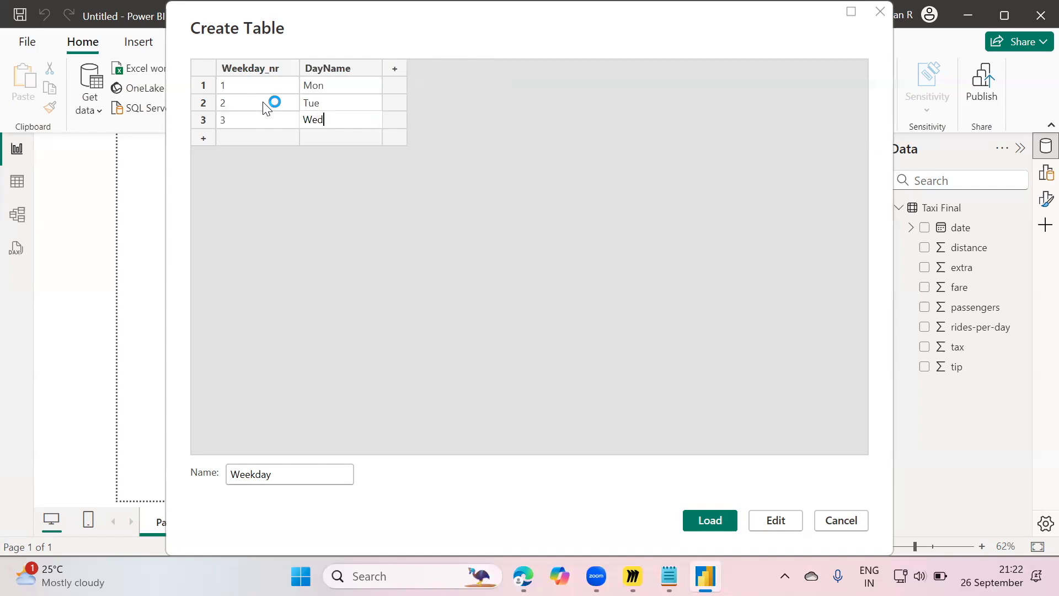
Add the fourth and fifth rows to the Weekday table: 4 with Thu and 5 with Fri
key("Tab")
type("4")
key("Tab")
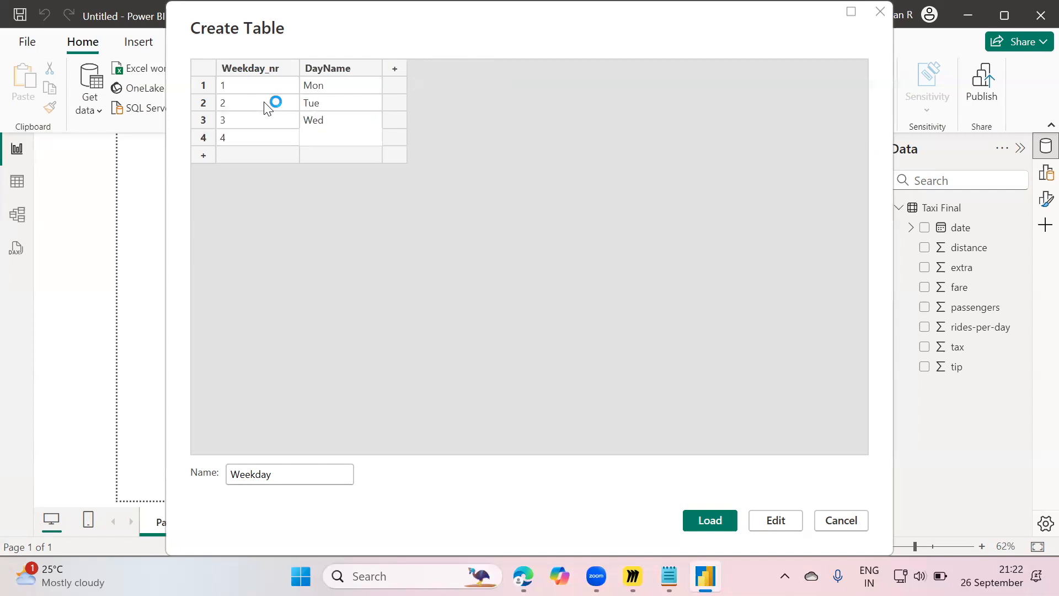
type("T")
key("BackSpace")
type("Thu")
key("Tab")
type("5")
key("Tab")
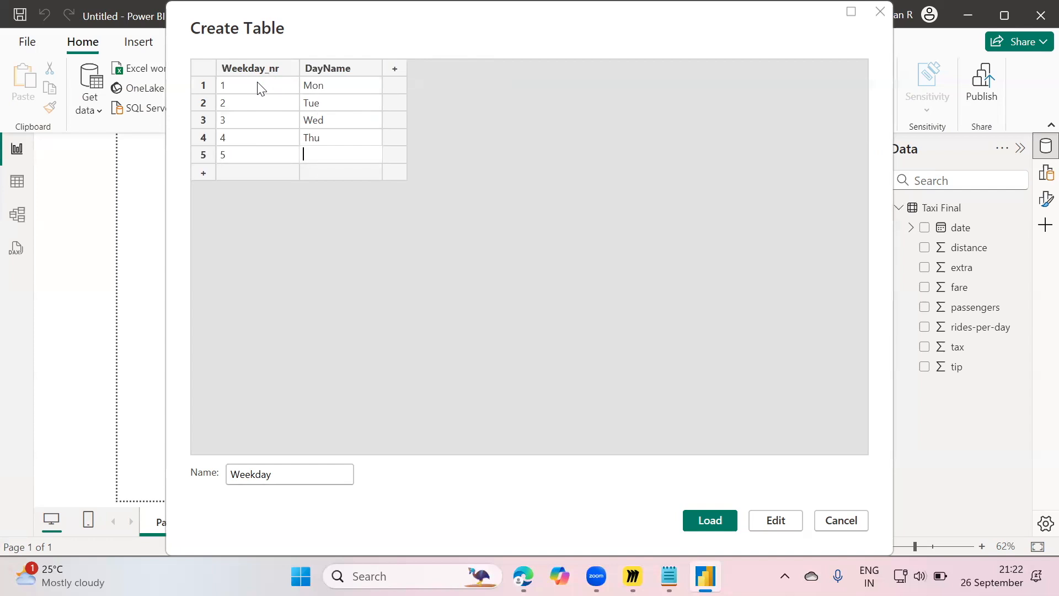
type("Fri")
Add the rows 6 with Sat and 7 with Sun, and load the Weekday table into the model
key("Tab")
type("6")
key("Tab")
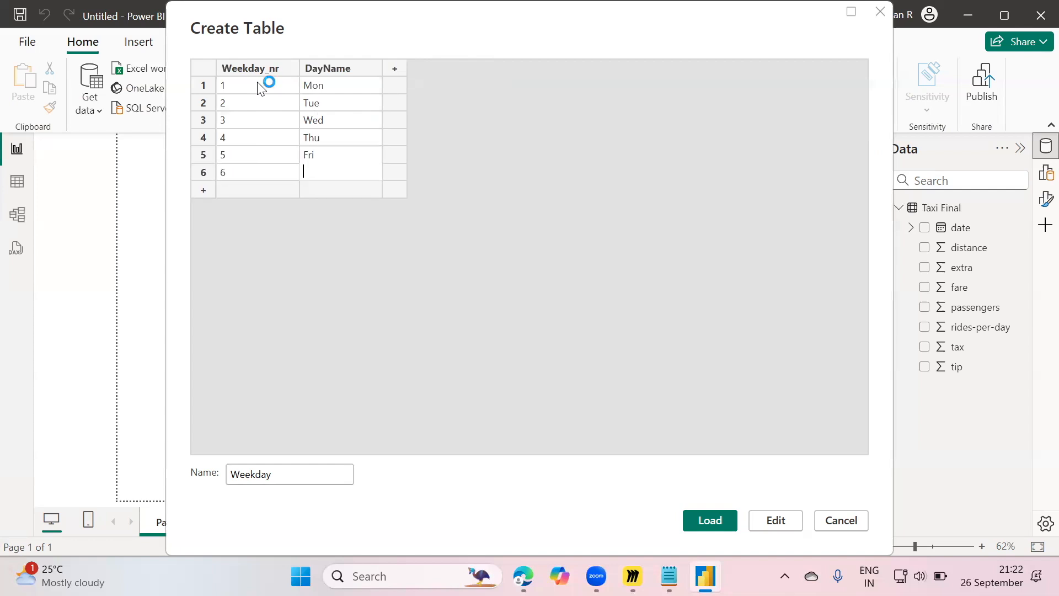
type("Sat")
key("Tab")
type("7")
key("Tab")
type("Sun")
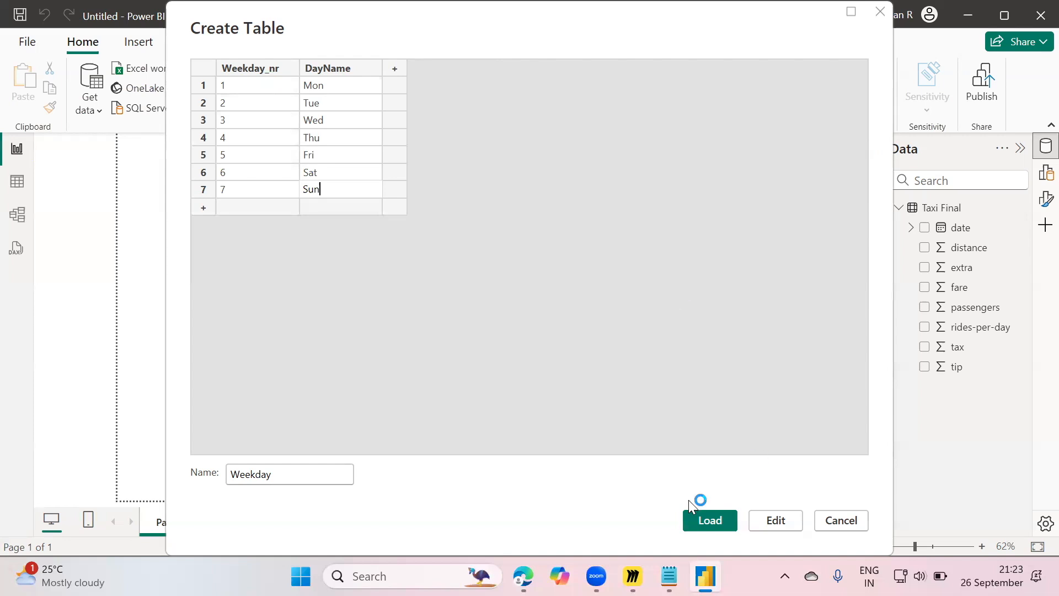
left_click(710, 525)
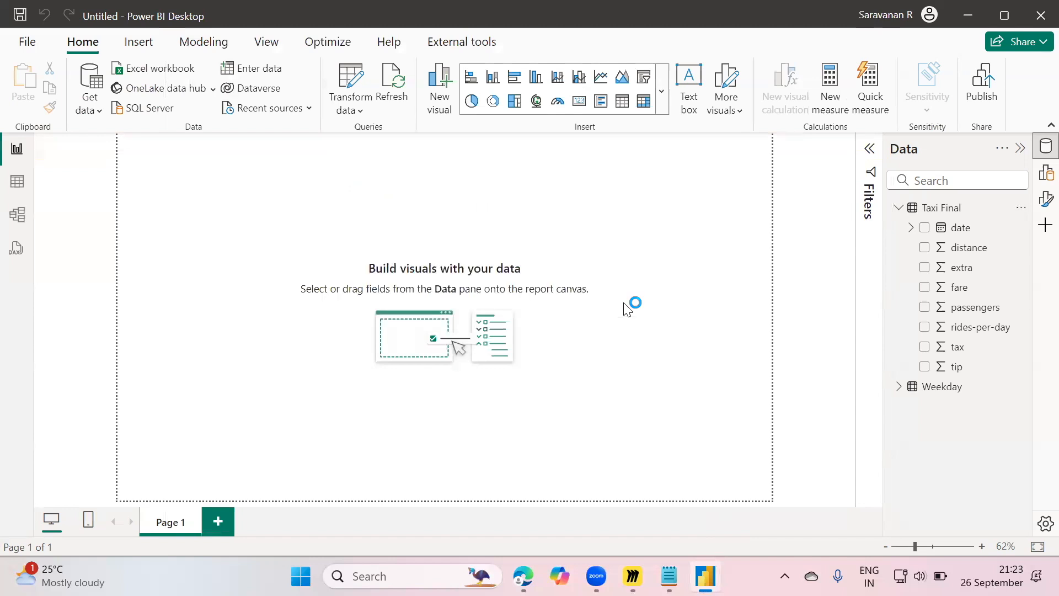
Add an empty table visual to the report page and enlarge it to about a third of the page width
left_click(1046, 174)
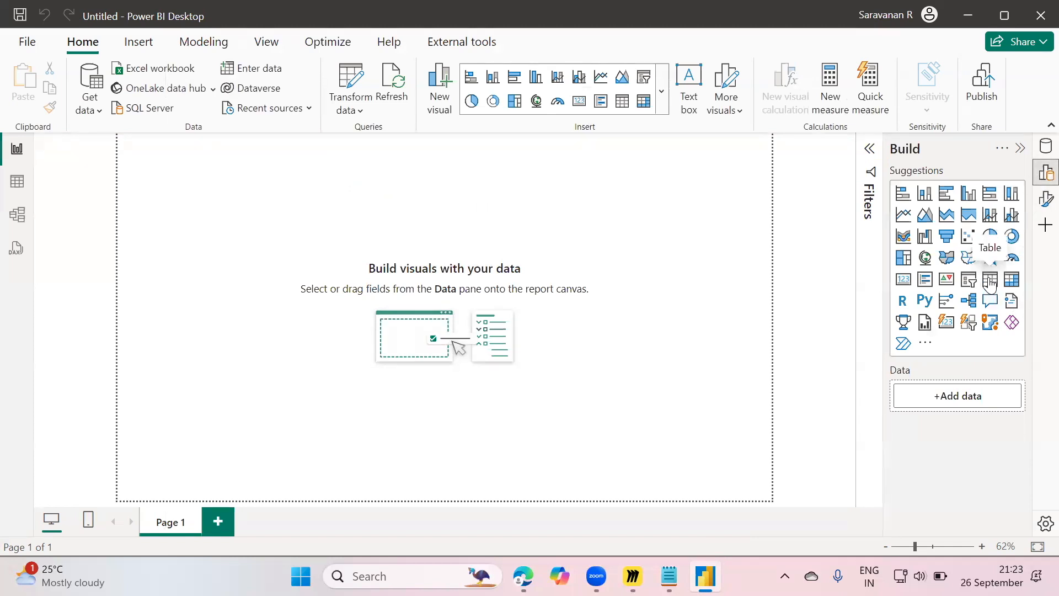
left_click(990, 281)
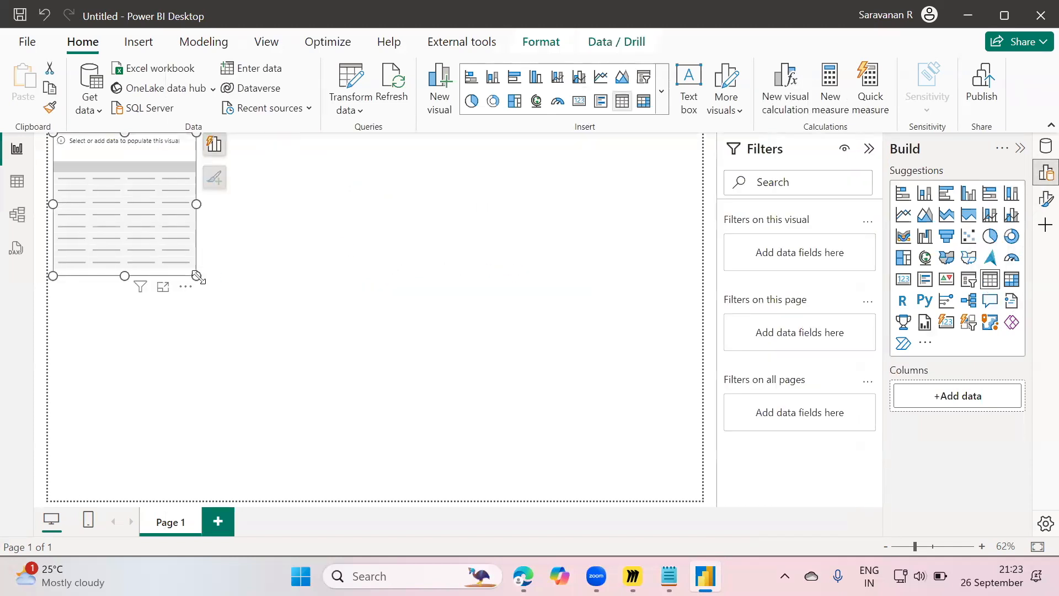
left_click_drag(195, 276, 283, 407)
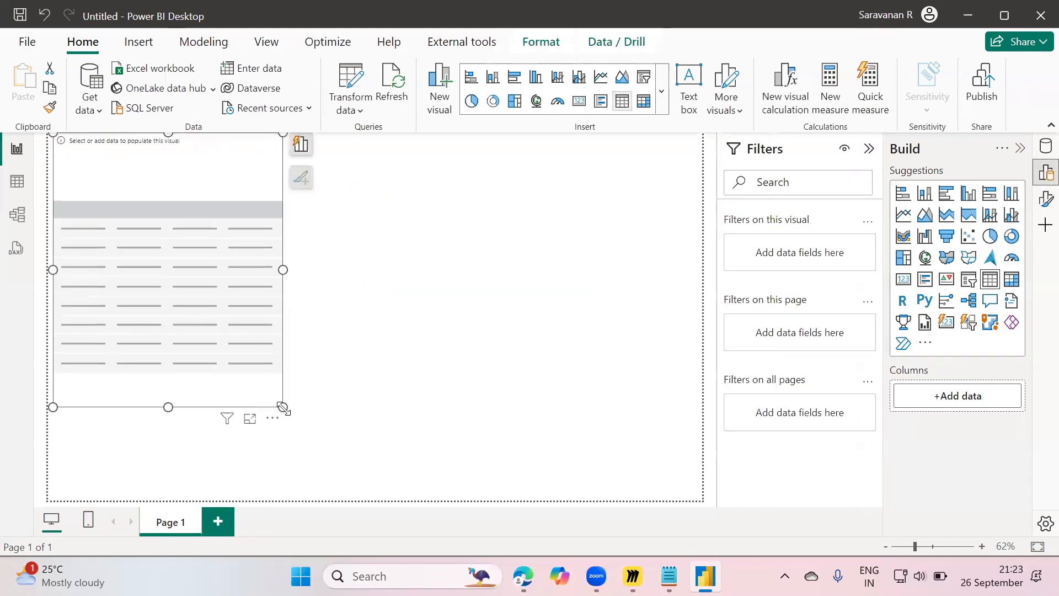
Show the Taxi Final table's data and start a new calculated column named Weekday_nr
left_click(26, 190)
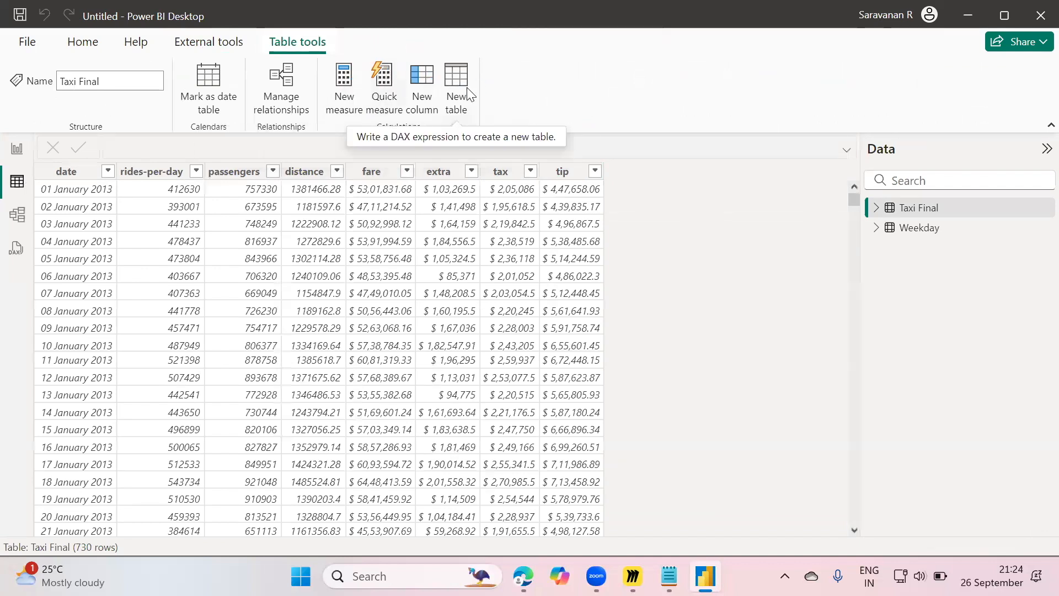
left_click(343, 80)
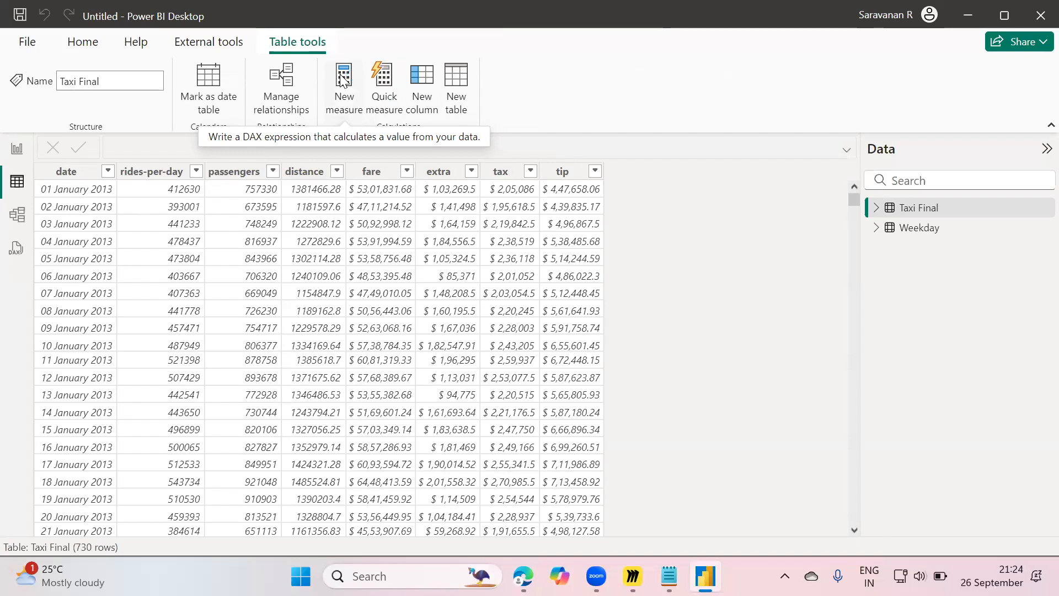
left_click(342, 80)
left_click(343, 80)
left_click(343, 81)
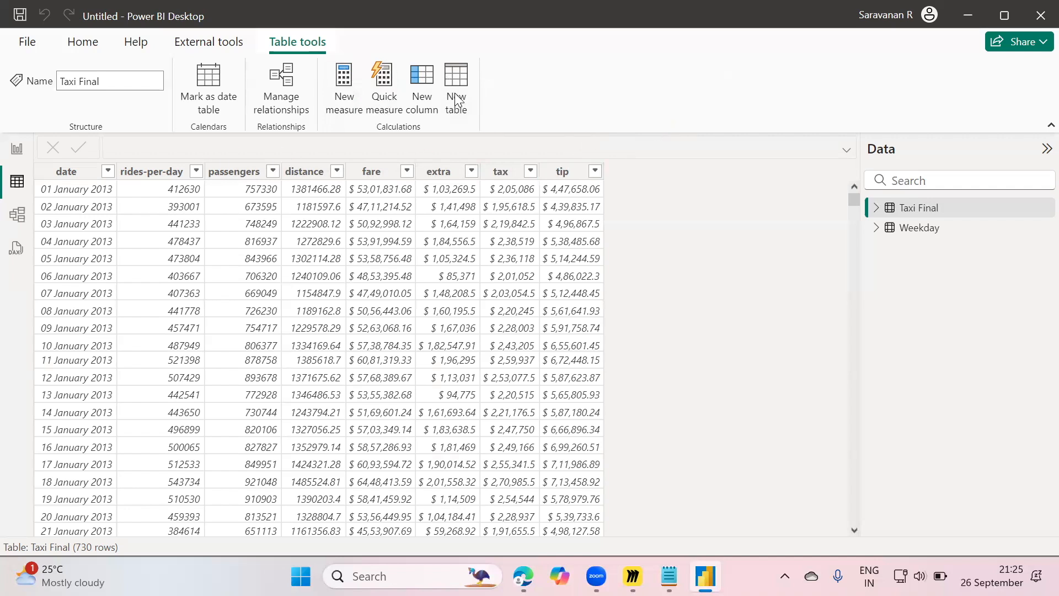
left_click(426, 70)
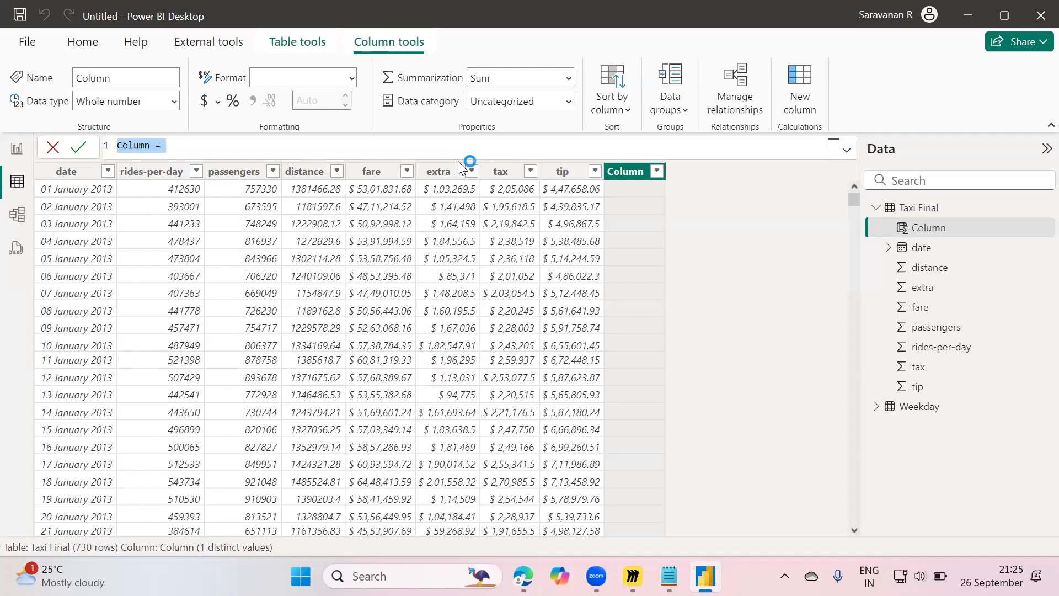
type("Weekday_nn")
key("BackSpace")
type("r=")
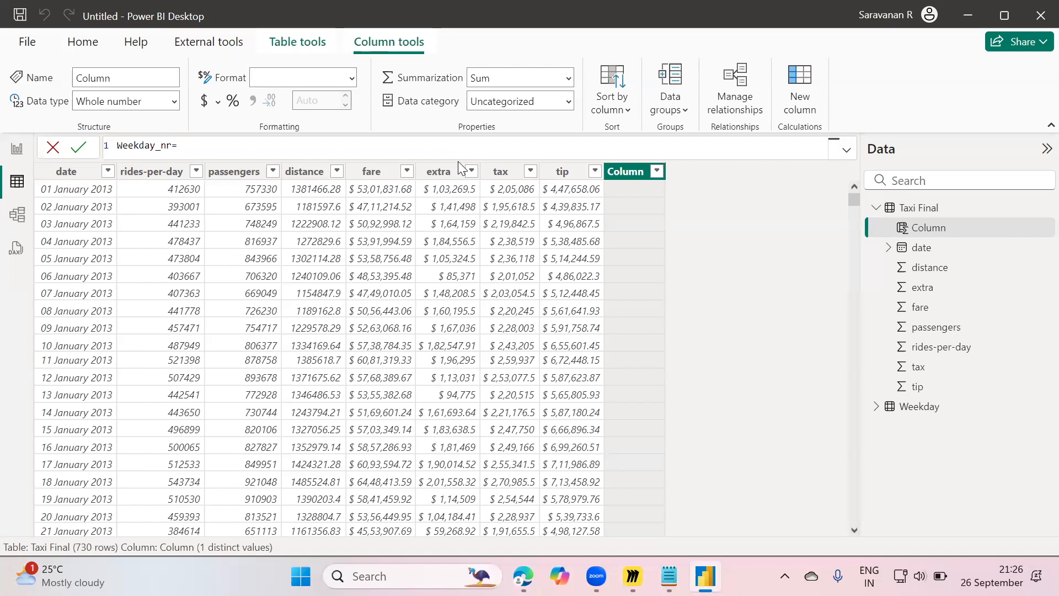
Begin the Weekday_nr formula with the WEEKDAY function, using 'Taxi Final'[date] as its date argument
type("wee")
key("Tab")
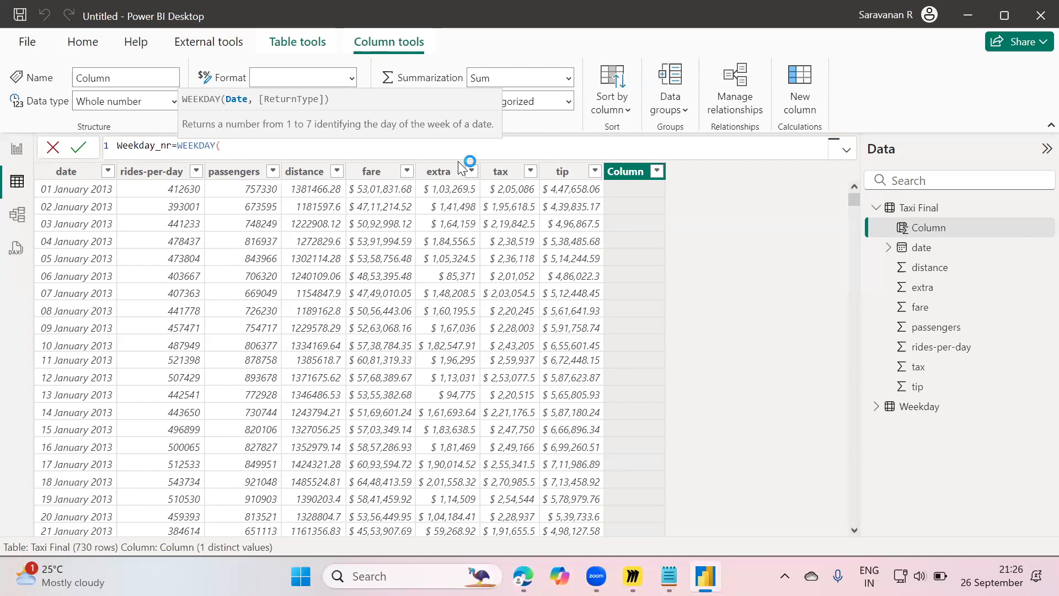
type("t")
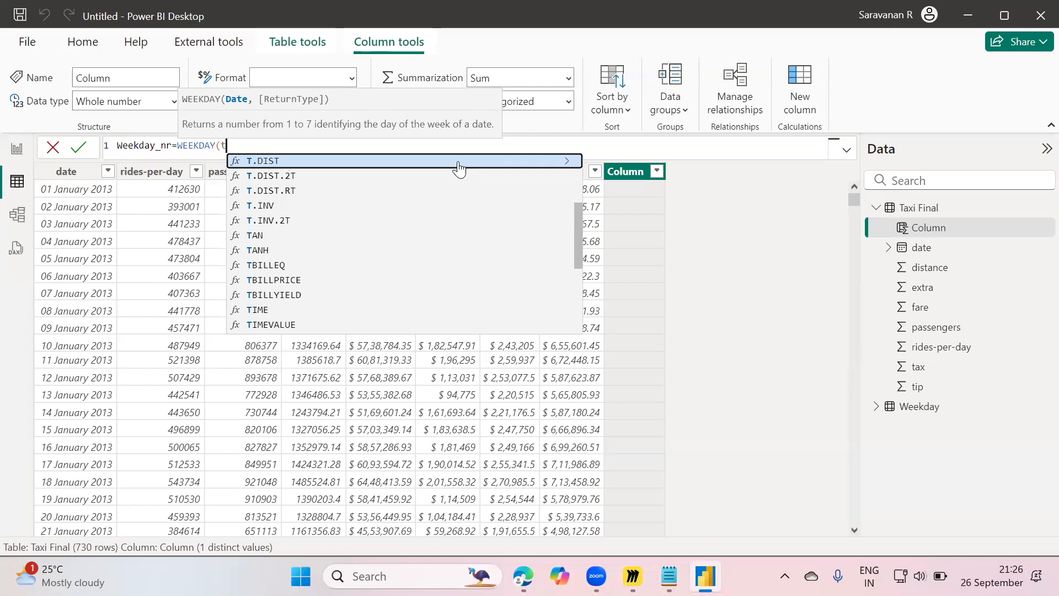
type("axi")
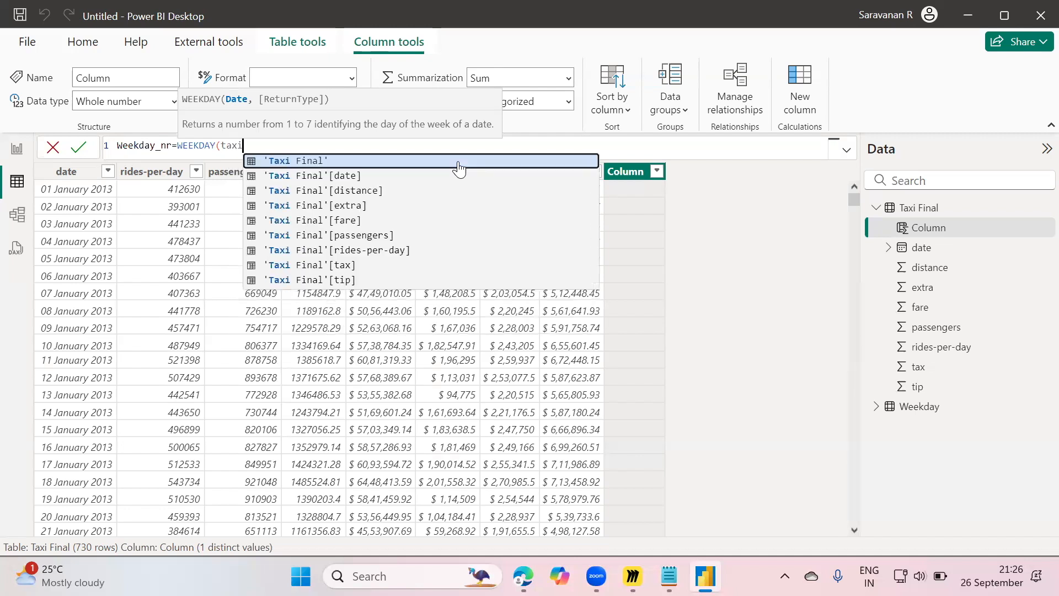
key("Down")
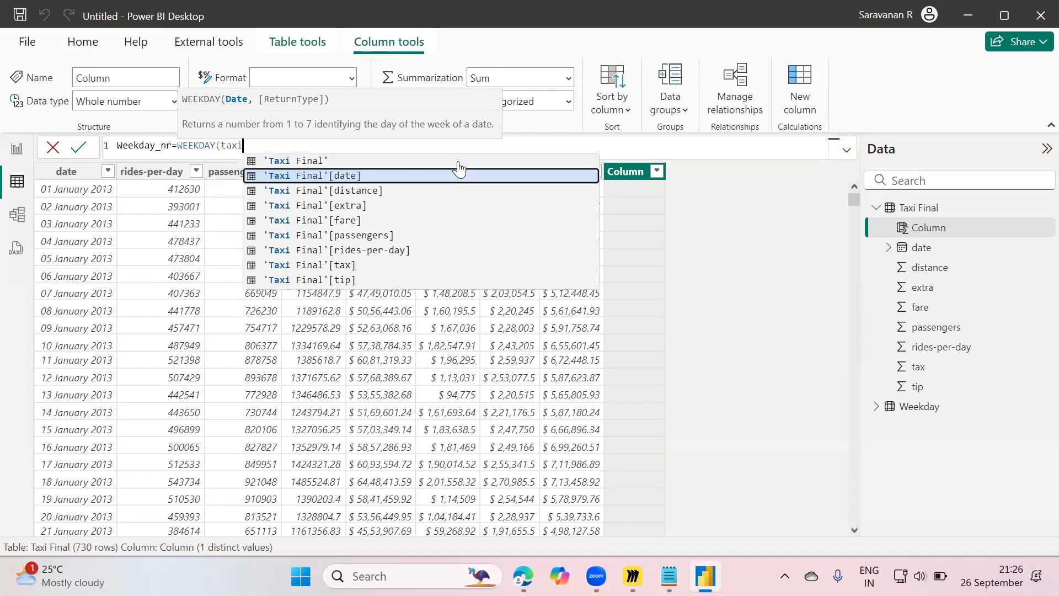
key("Tab")
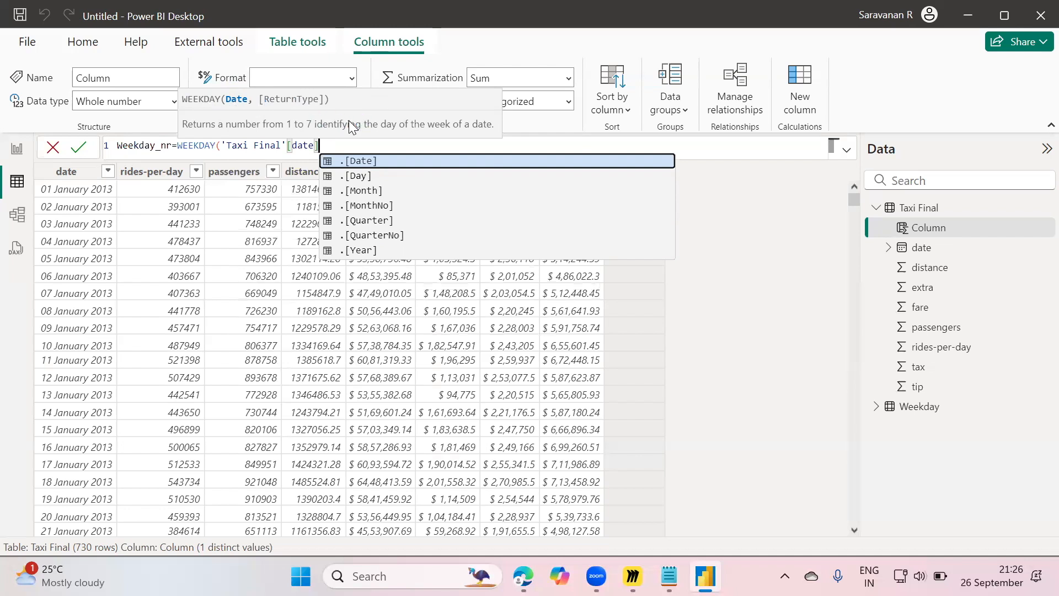
Compare the WEEKDAY return types, choose 2 (Monday=1 through Sunday=7), and commit the completed column formula
type(",")
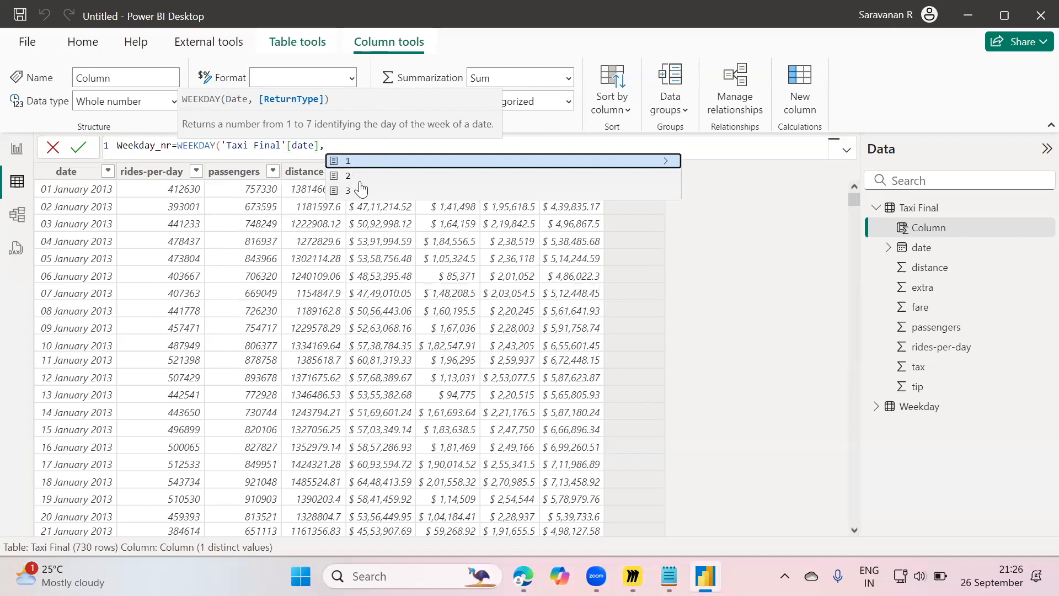
left_click(667, 162)
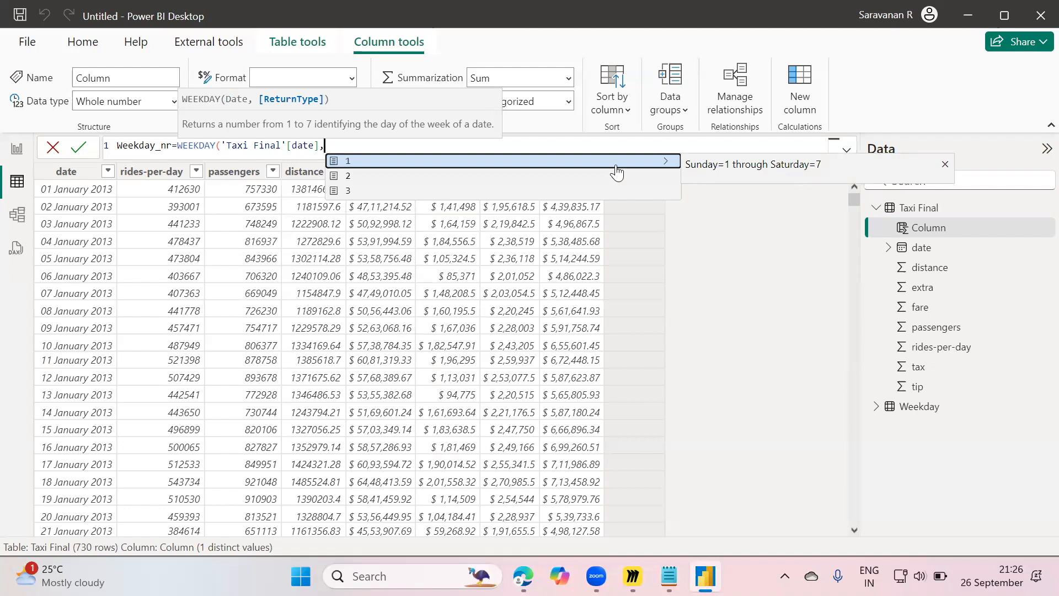
key("Down")
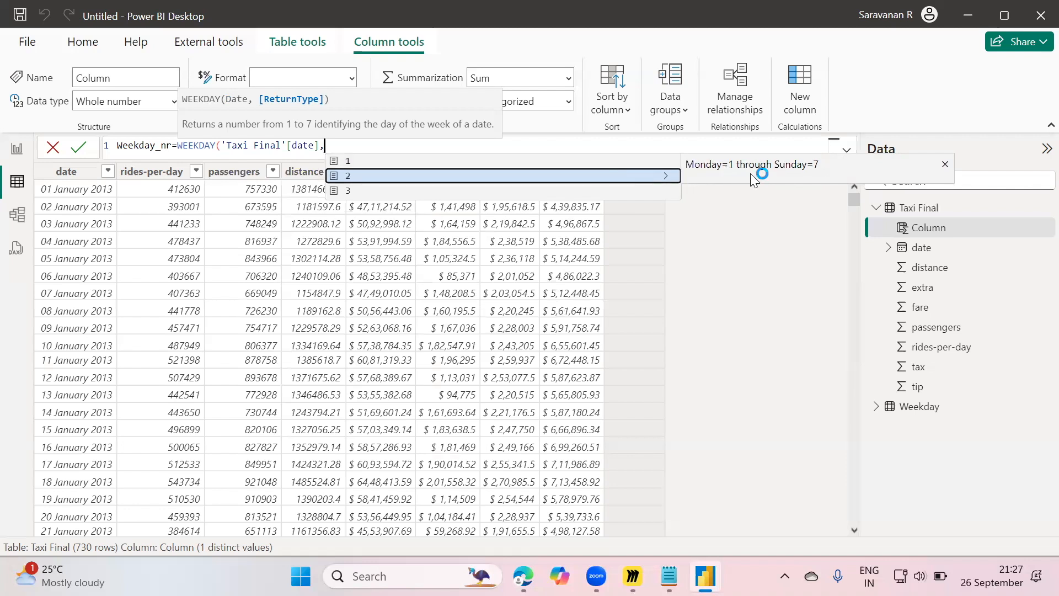
key("Down")
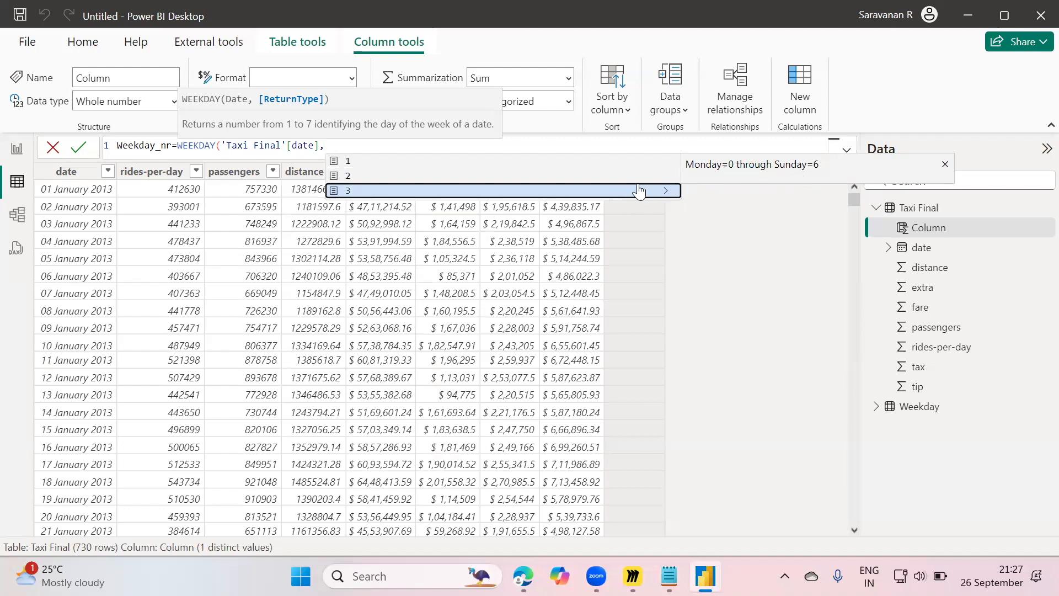
key("Up")
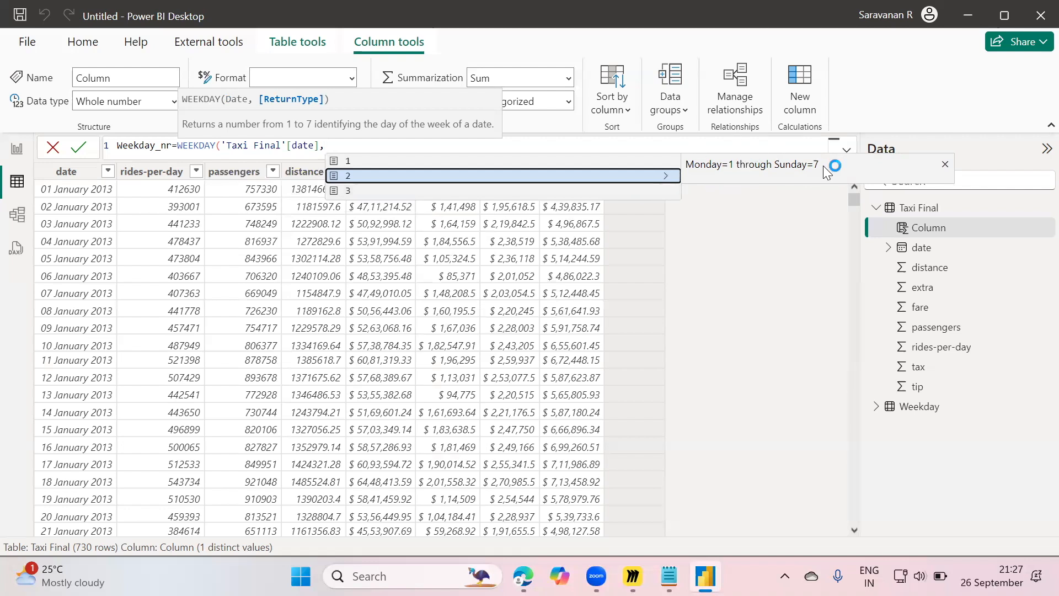
left_click(389, 176)
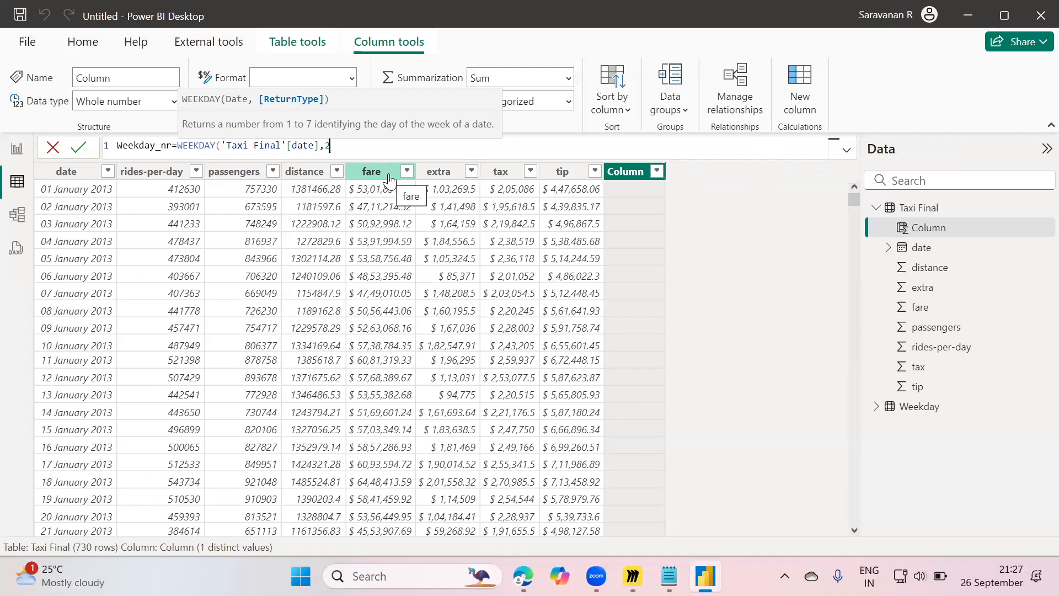
type(")")
key("Return")
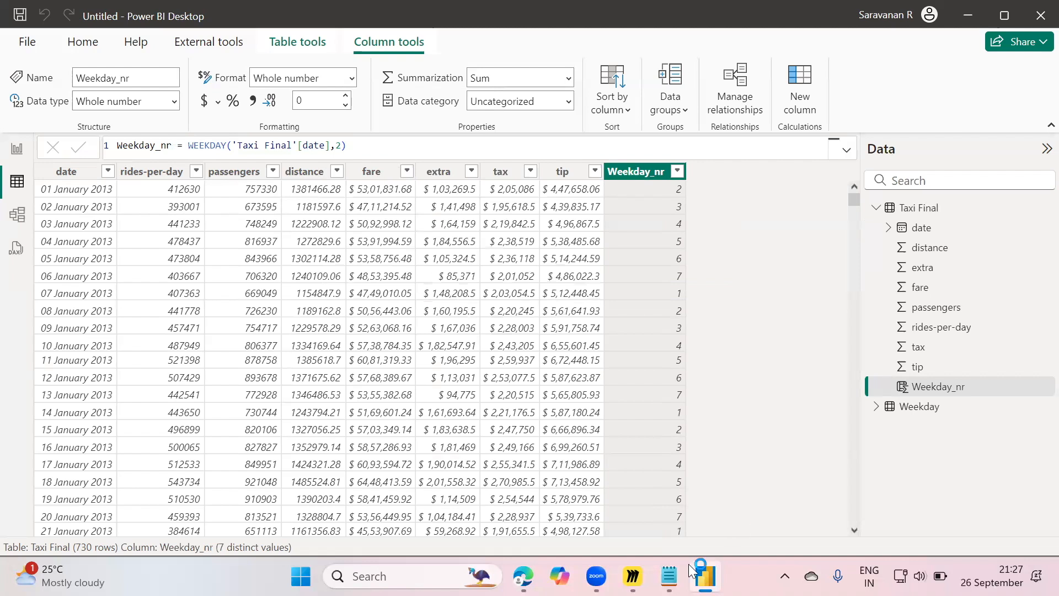
Switch to the Notepad notes and add the line "Implicit / Explicit" below the Distinct definition
left_click(669, 576)
left_click(246, 293)
left_click(317, 481)
key("Return")
key("Return")
type("Implicit / ")
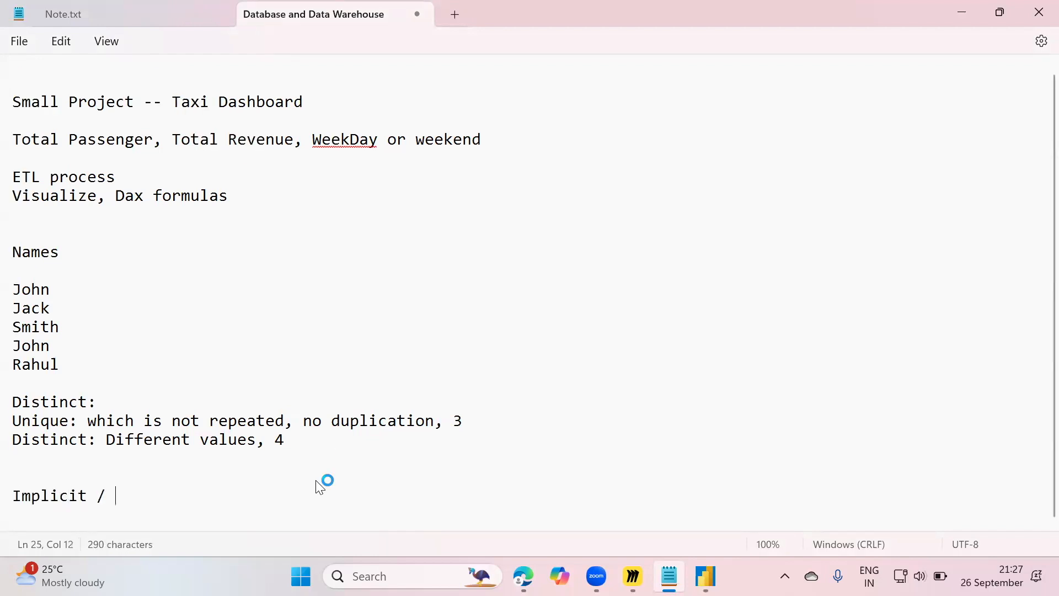
type("Explict")
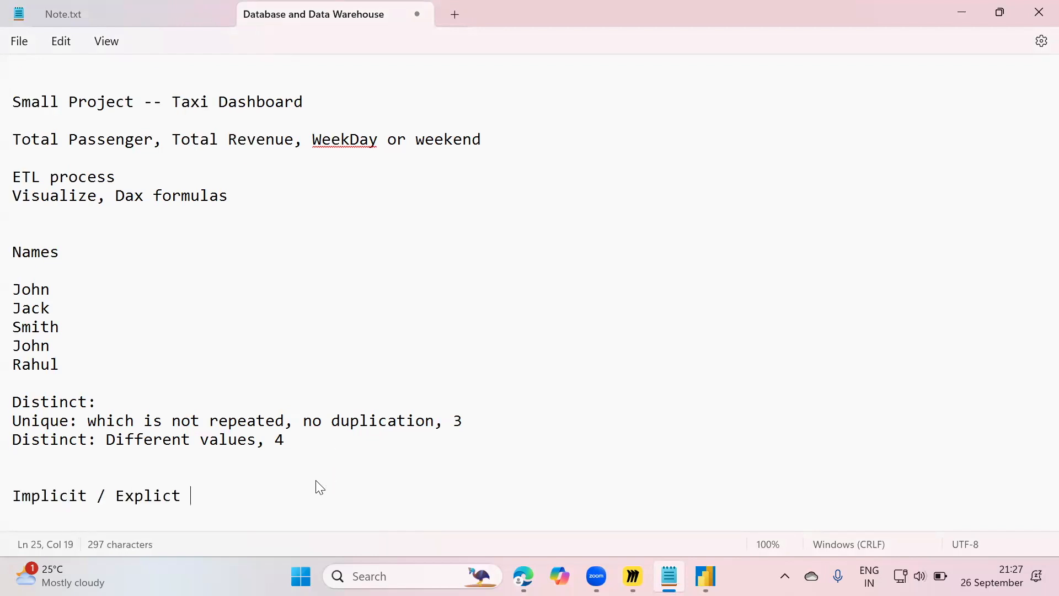
key("BackSpace")
key("BackSpace")
key("BackSpace")
type("cit")
key("Return")
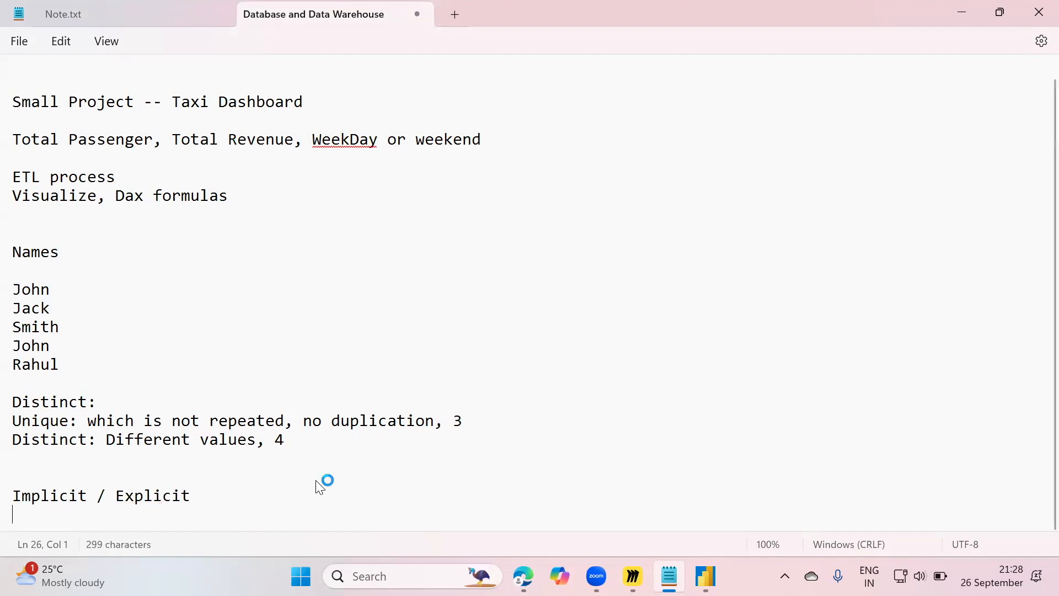
Add the lines "Measure----Explicit" and "Column----Implicit" to the notes below the Implicit / Explicit heading
key("Return")
key("Return")
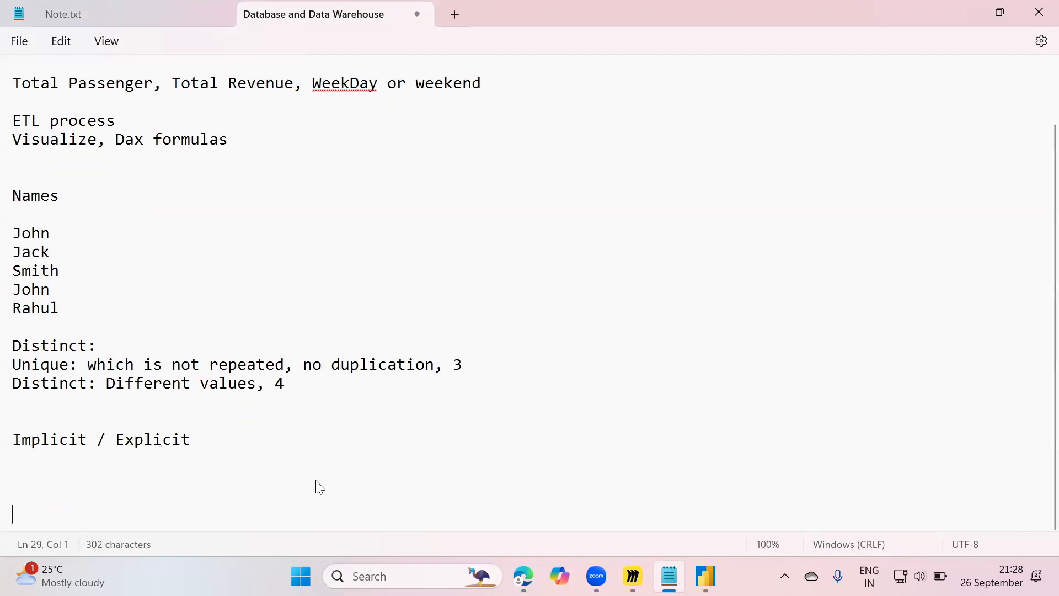
type("M")
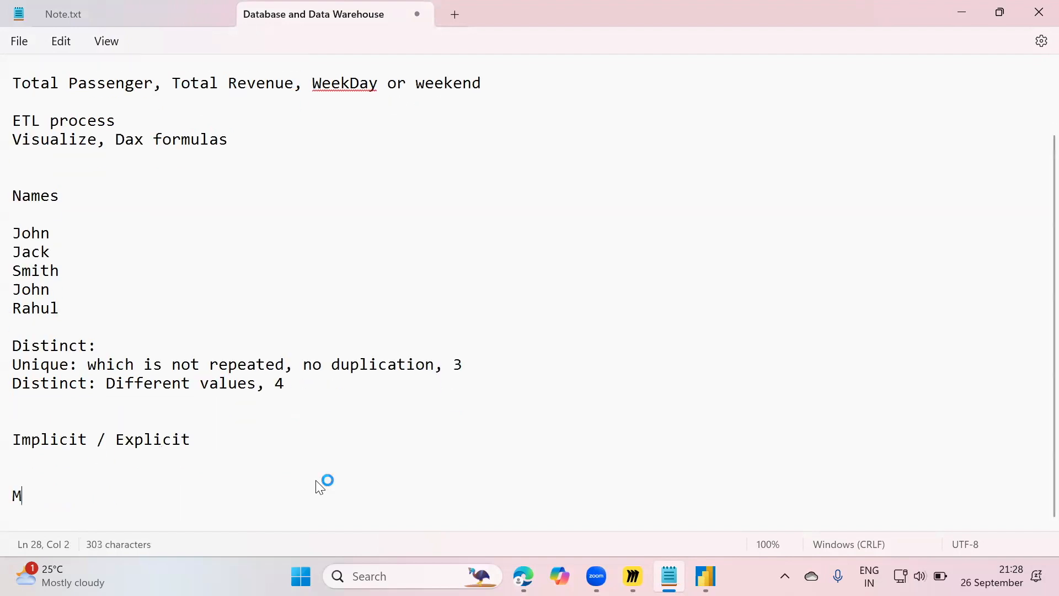
type("easure----Explic")
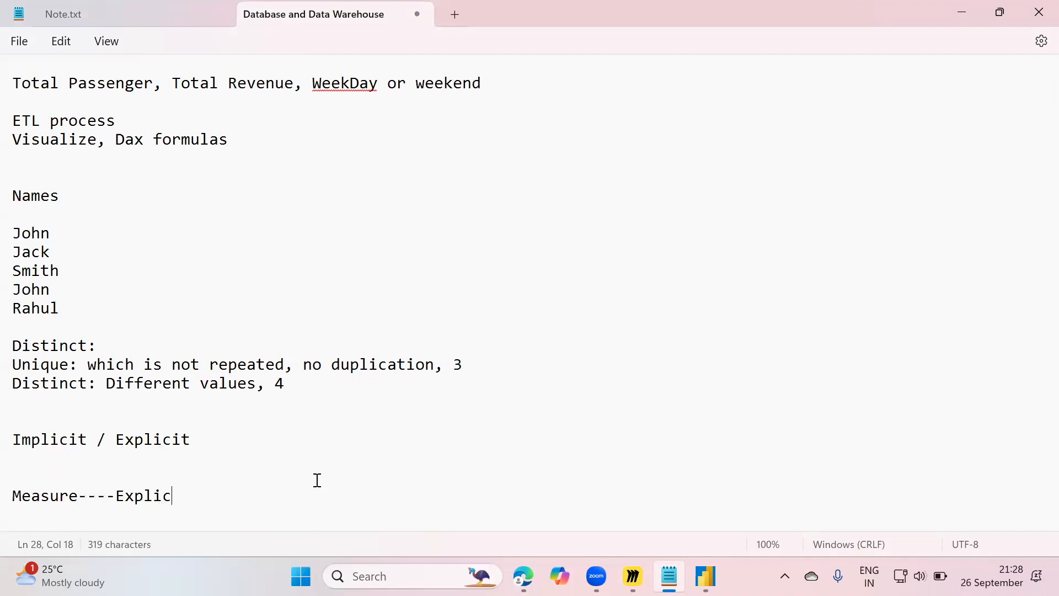
type("it")
key("Return")
type("Column----E")
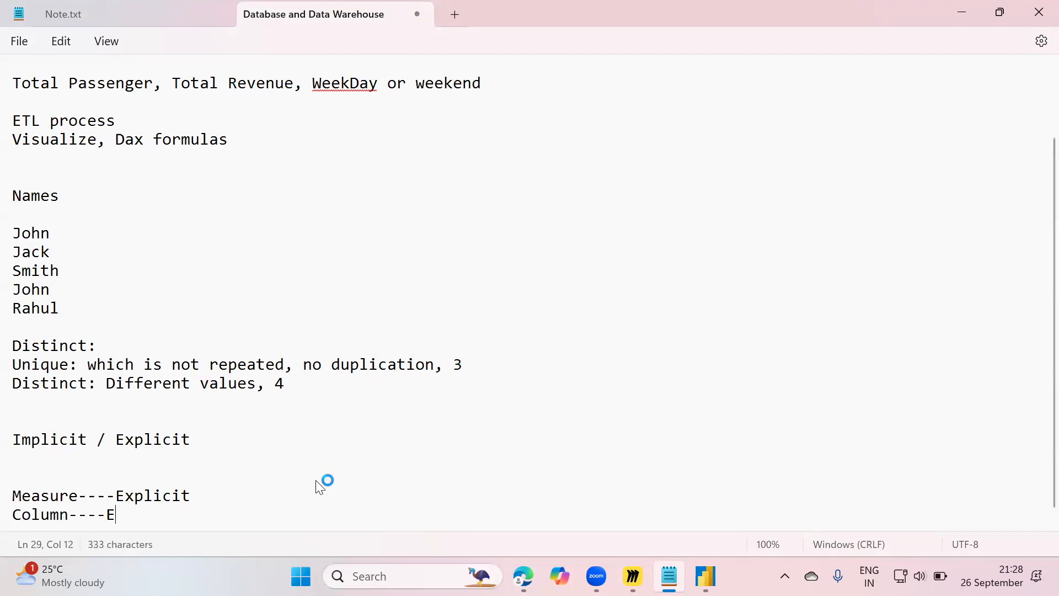
key("BackSpace")
type("Implic")
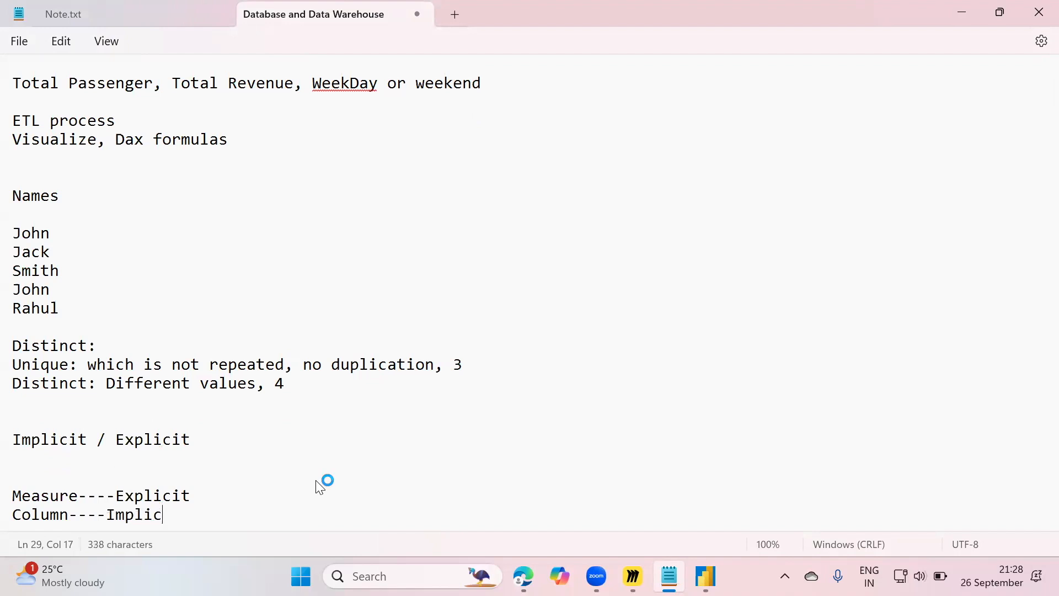
type("it")
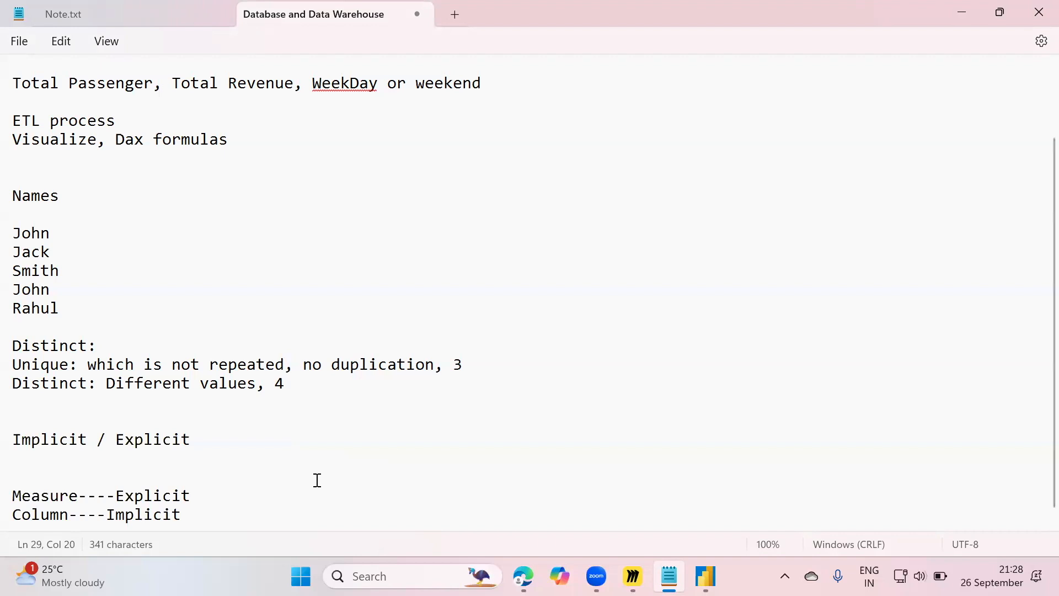
Switch back to Power BI Desktop and enlarge the Weekday_nr formula text for reading
key("alt+Tab")
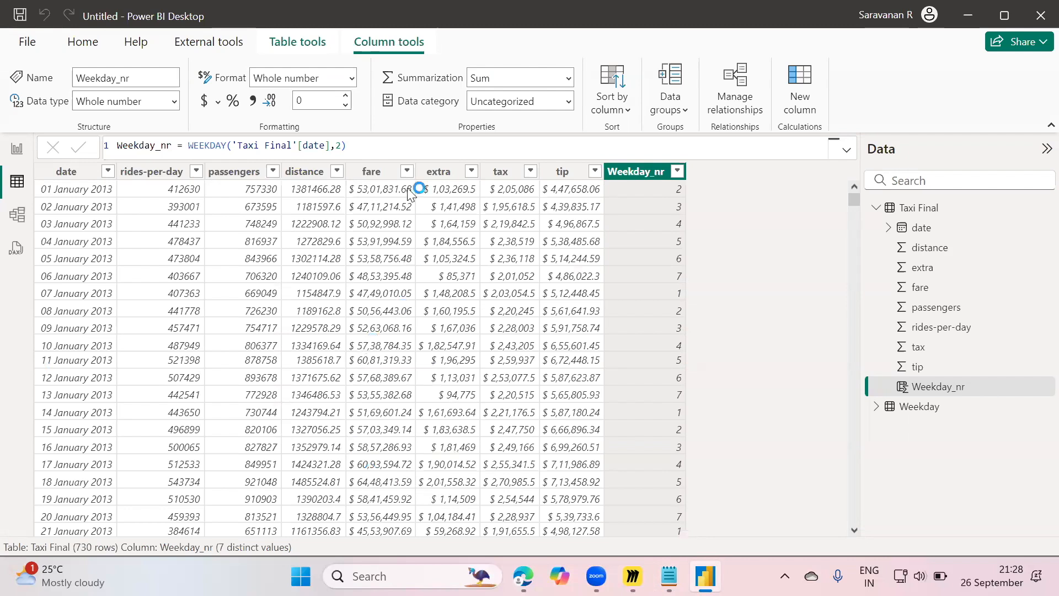
scroll(392, 152, "up", 3, "ctrl")
type(")")
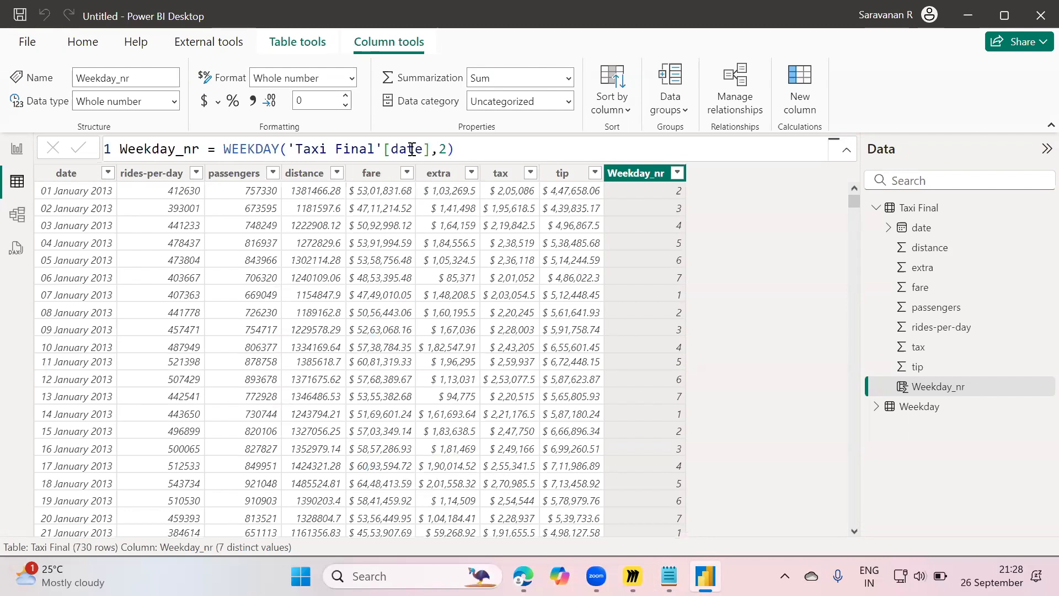
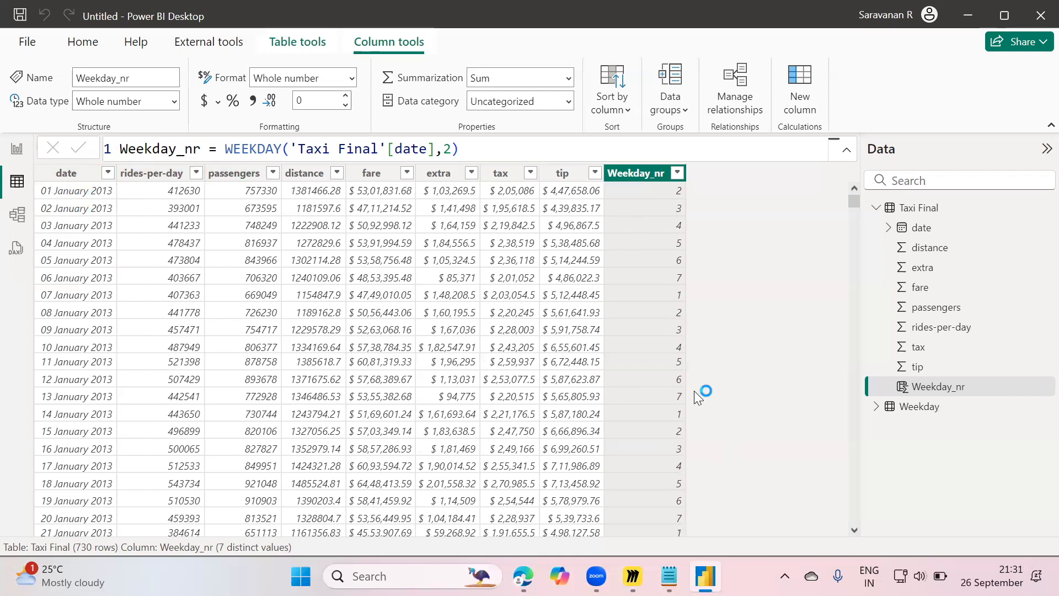
key("super+r")
type("exc")
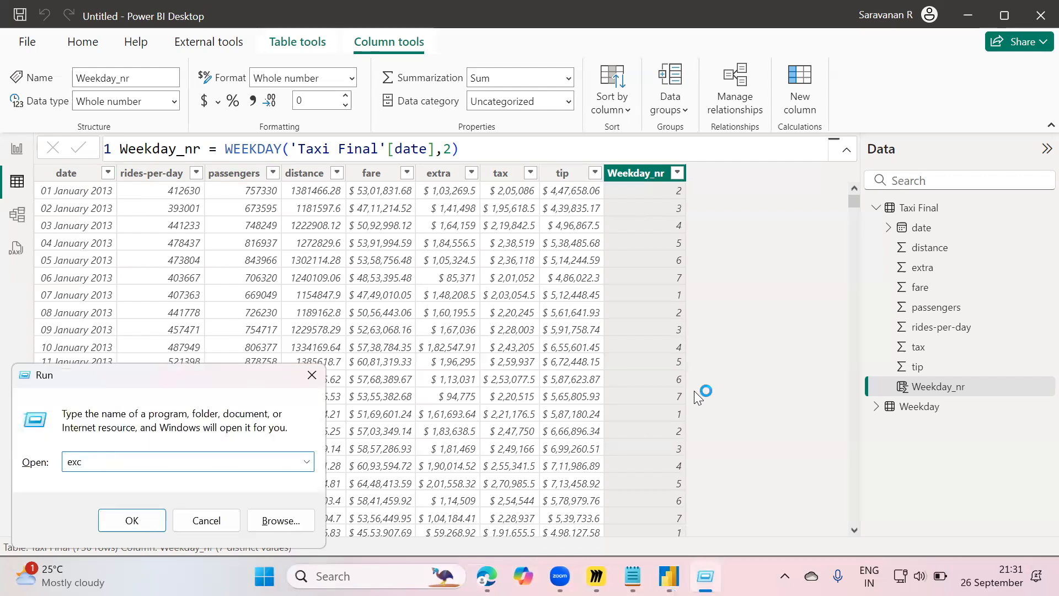
key("Escape")
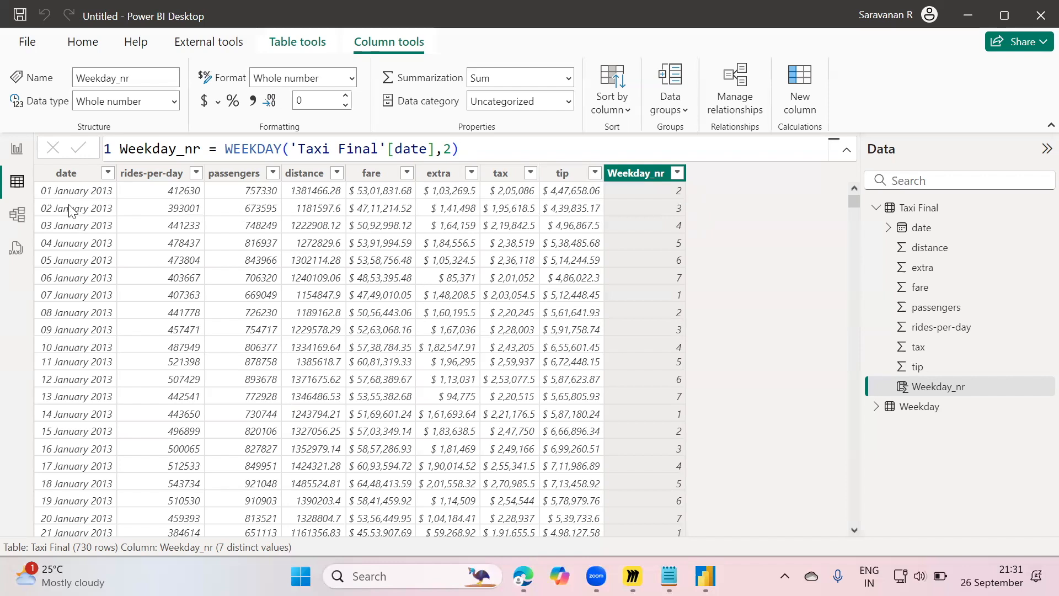
Apply the *14 March 2001 (Long Date) format to the date column of the Taxi Final table
left_click(20, 155)
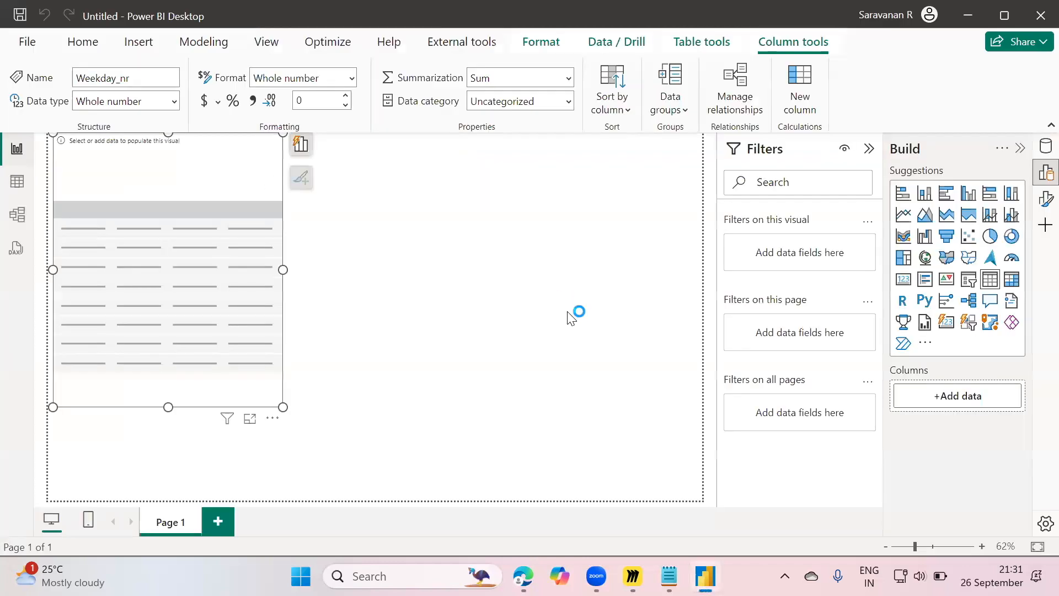
left_click(24, 190)
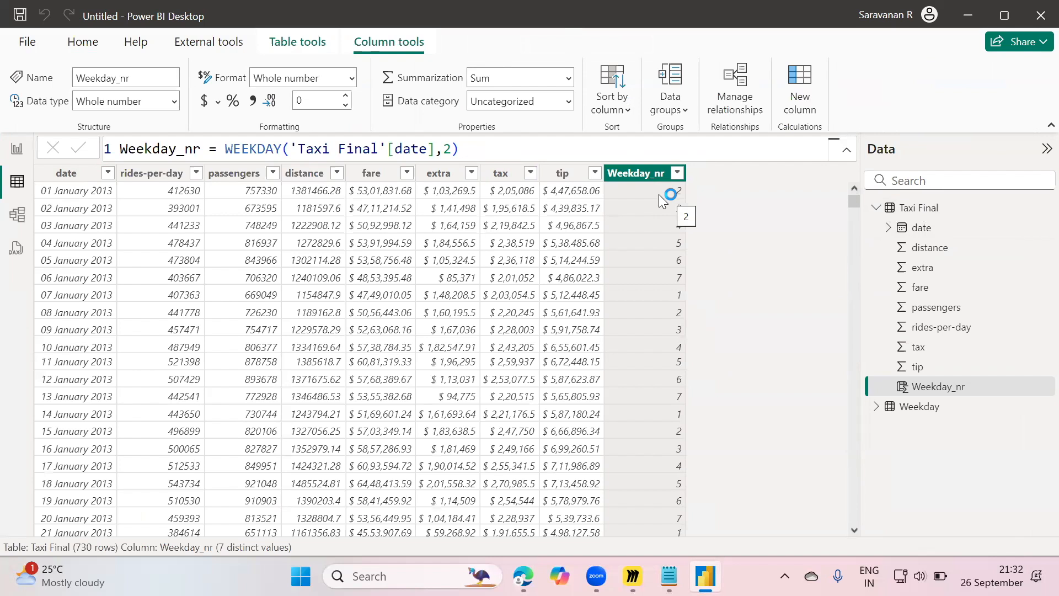
left_click(72, 175)
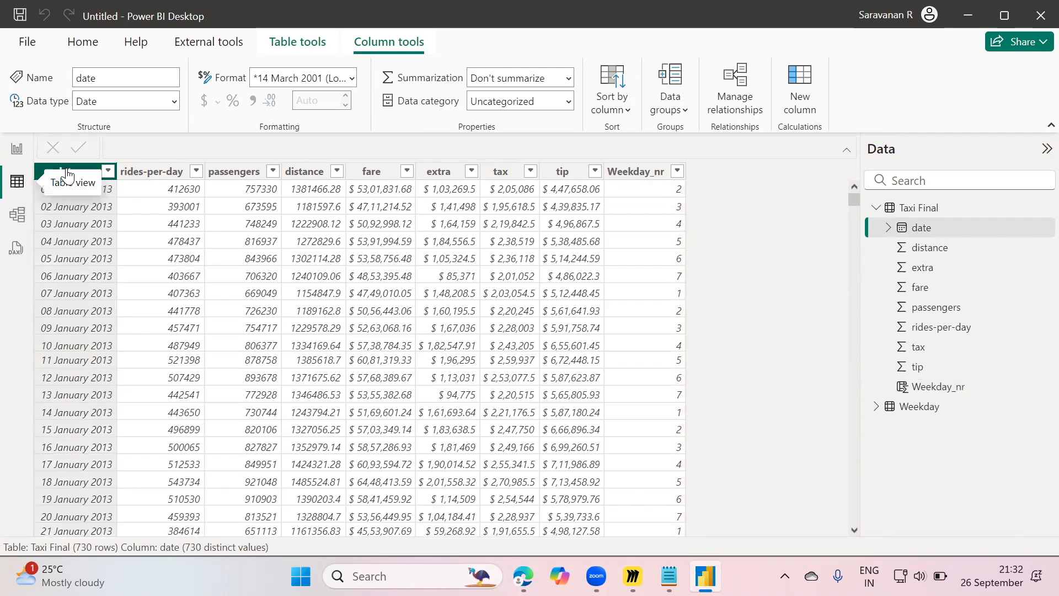
left_click(355, 76)
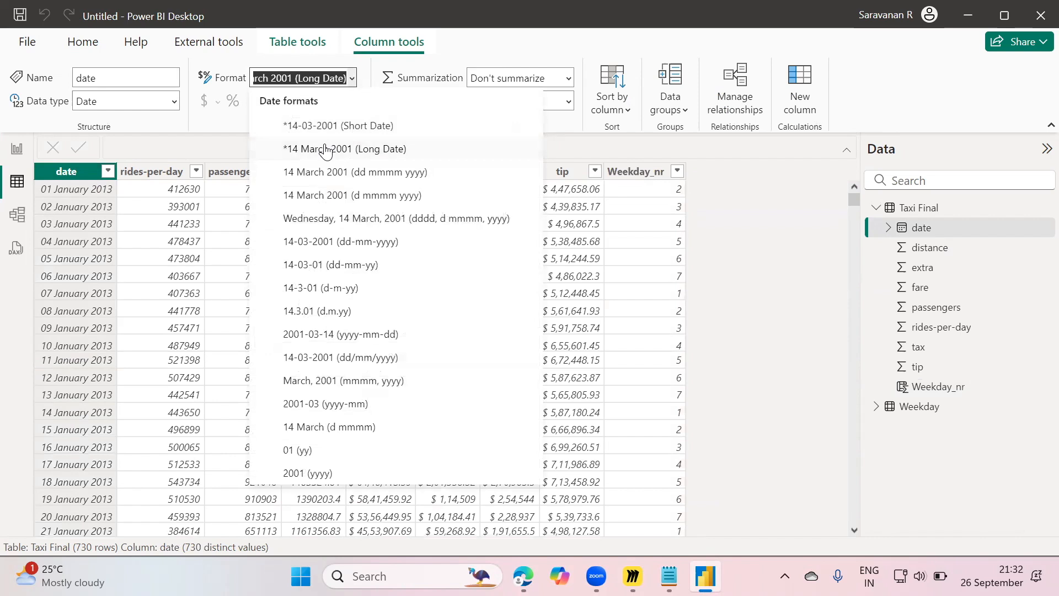
left_click(358, 149)
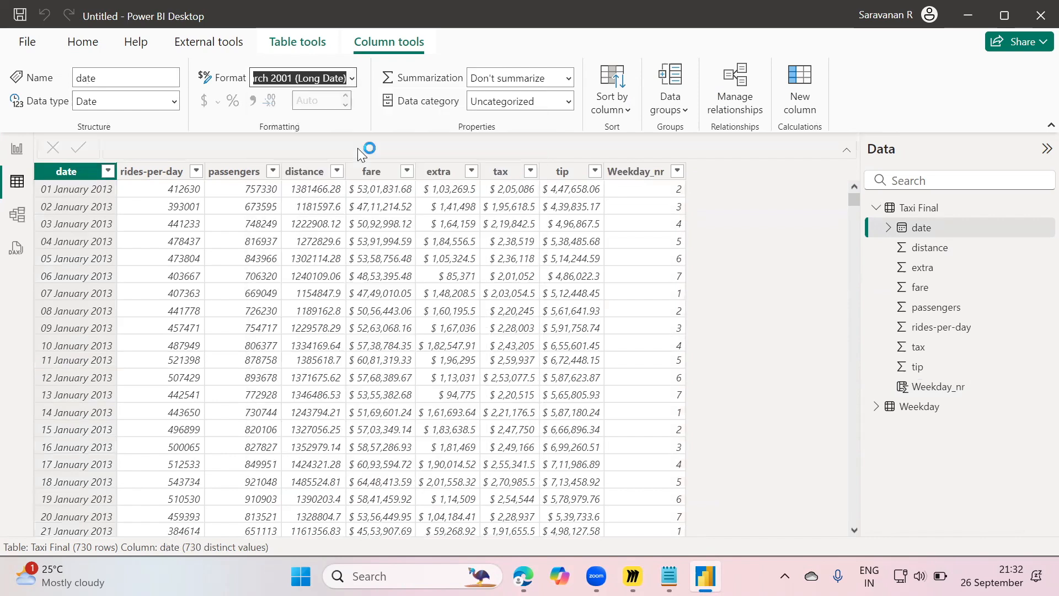
Return to the report page and add the Weekday table's DayName field to the empty table visual
left_click(17, 150)
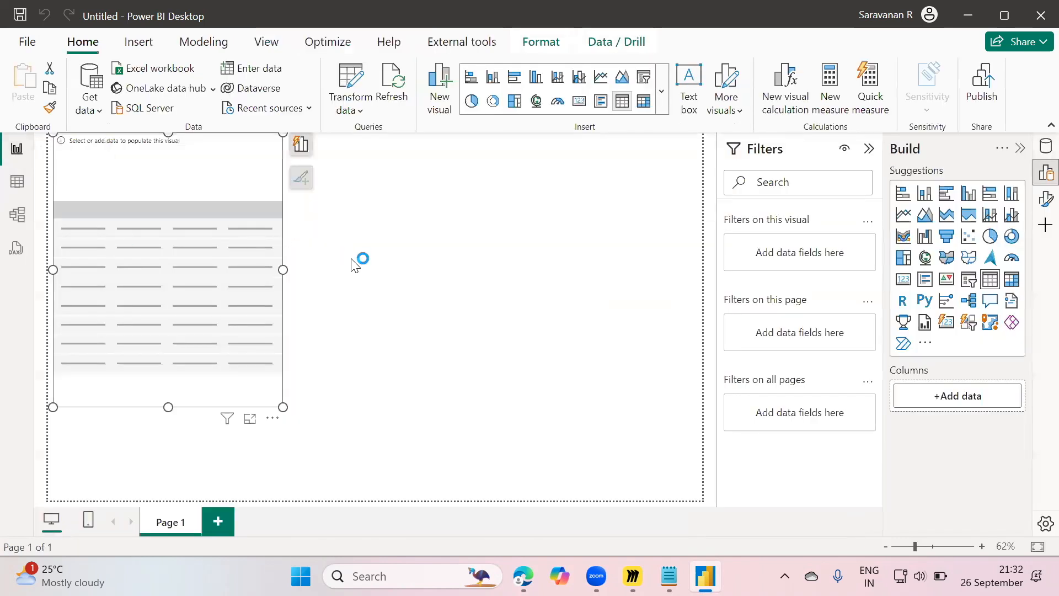
left_click(1043, 149)
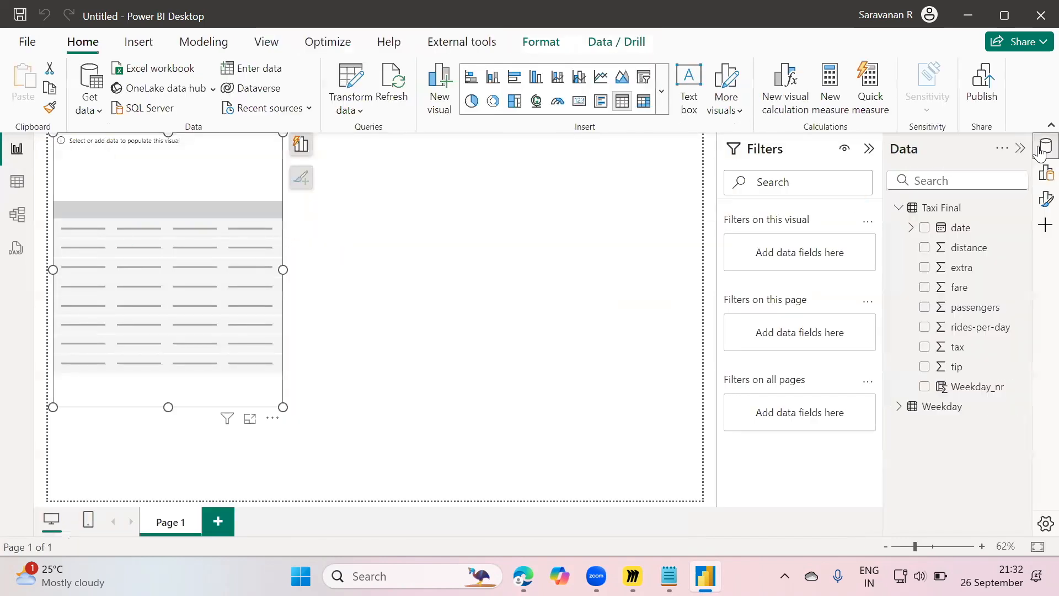
left_click(900, 407)
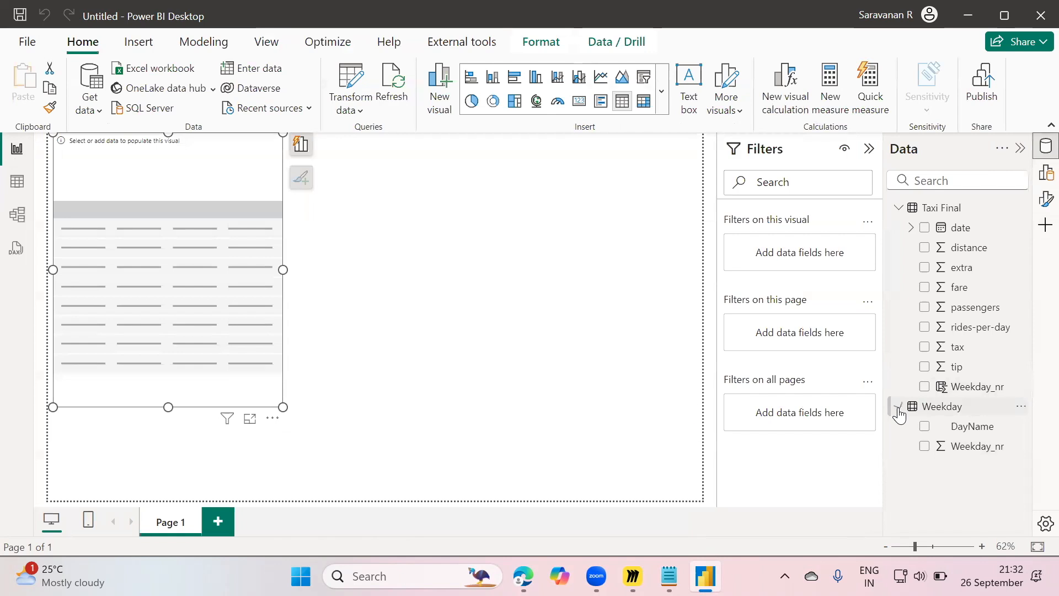
left_click(925, 429)
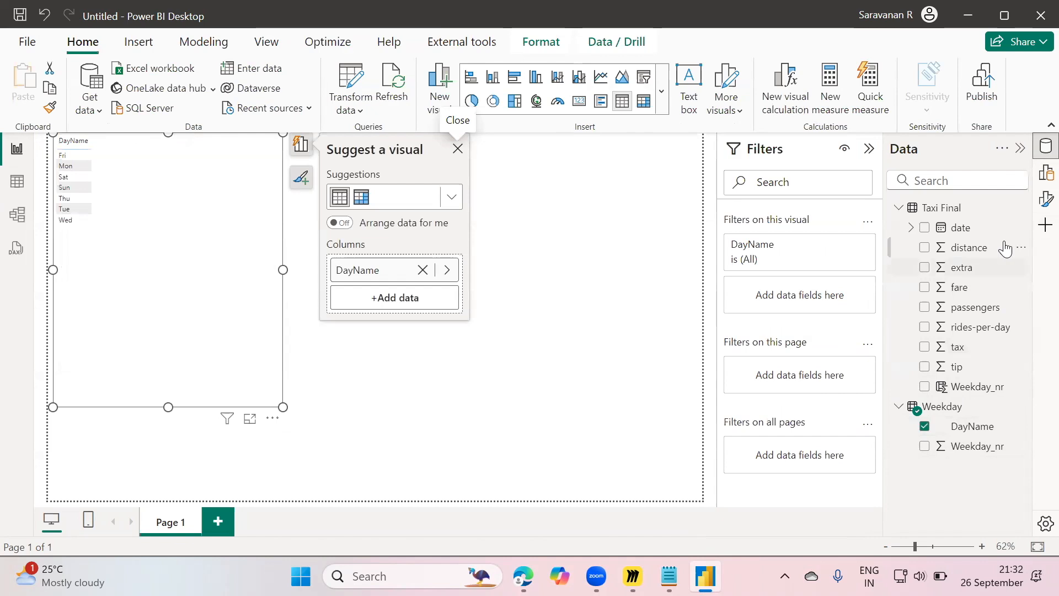
Create the Taxi Final measure Total Passengers = SUM('Taxi Final'[passengers]) and add it to the DayName table visual
left_click(971, 214)
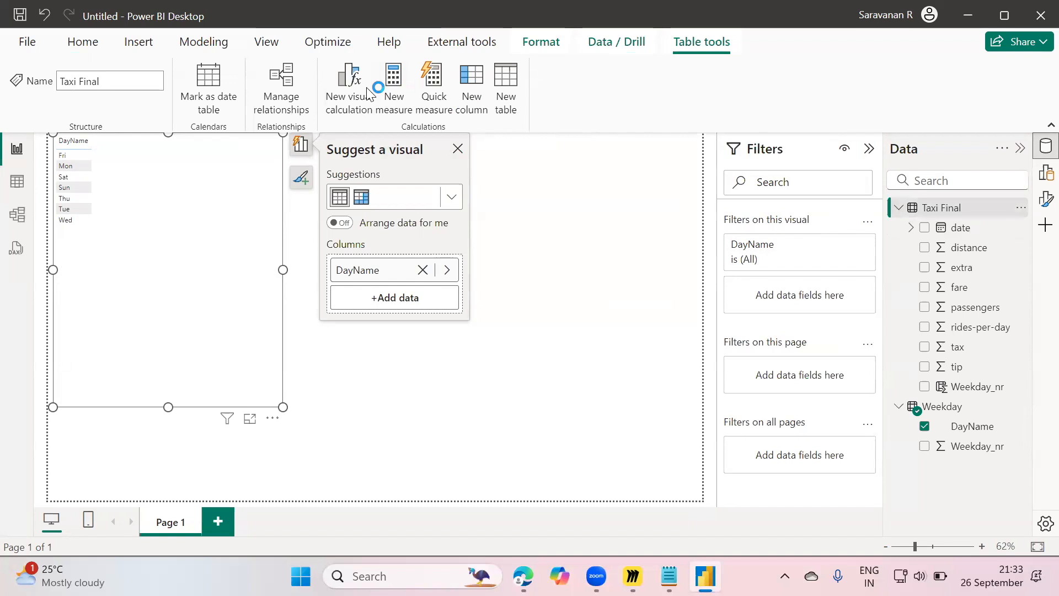
left_click(394, 82)
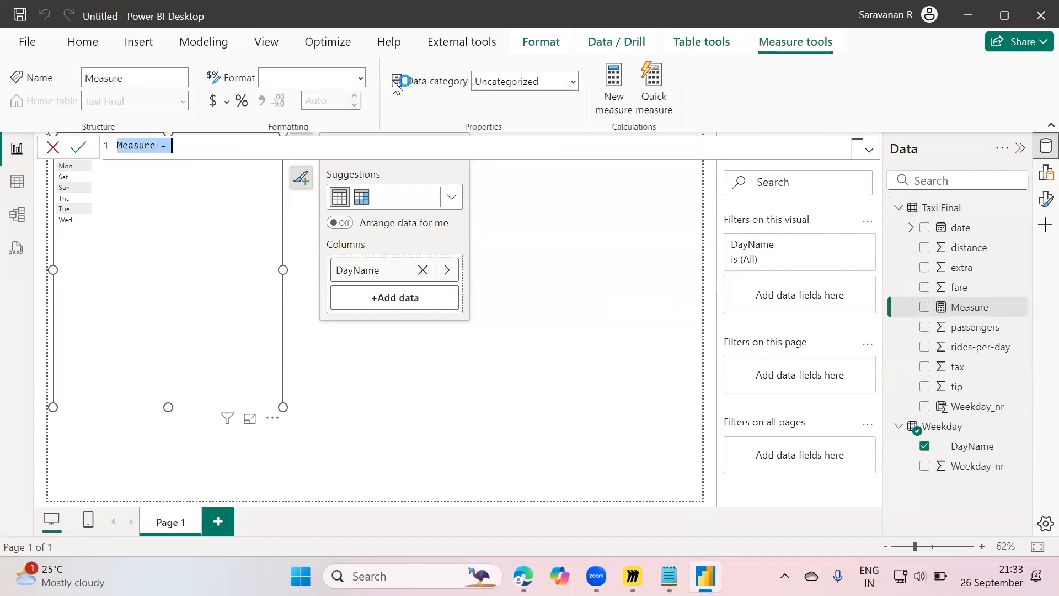
type("Total")
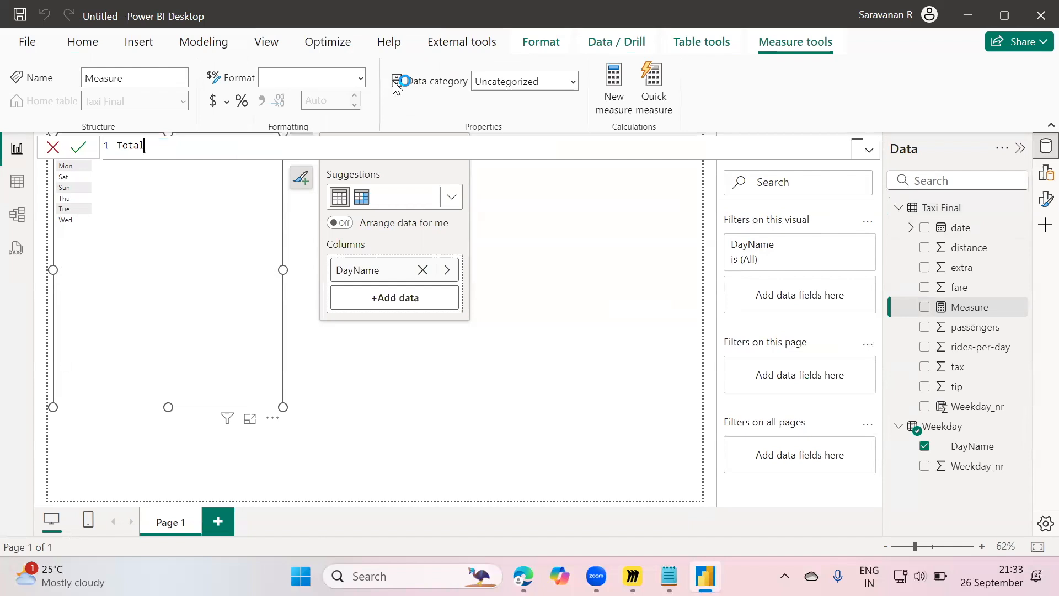
type(" Passengers= SUM(")
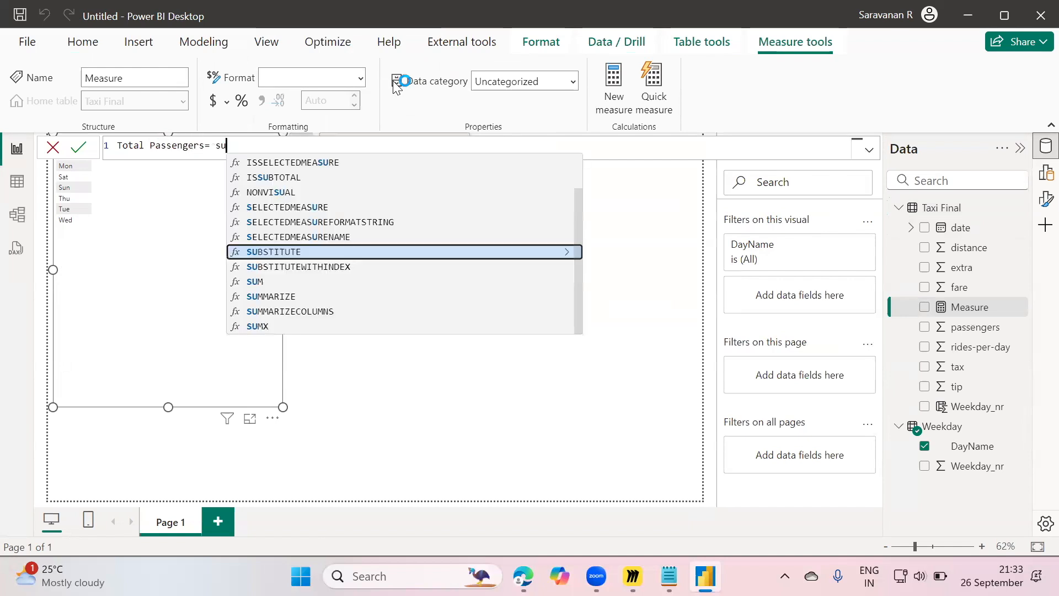
type("pas")
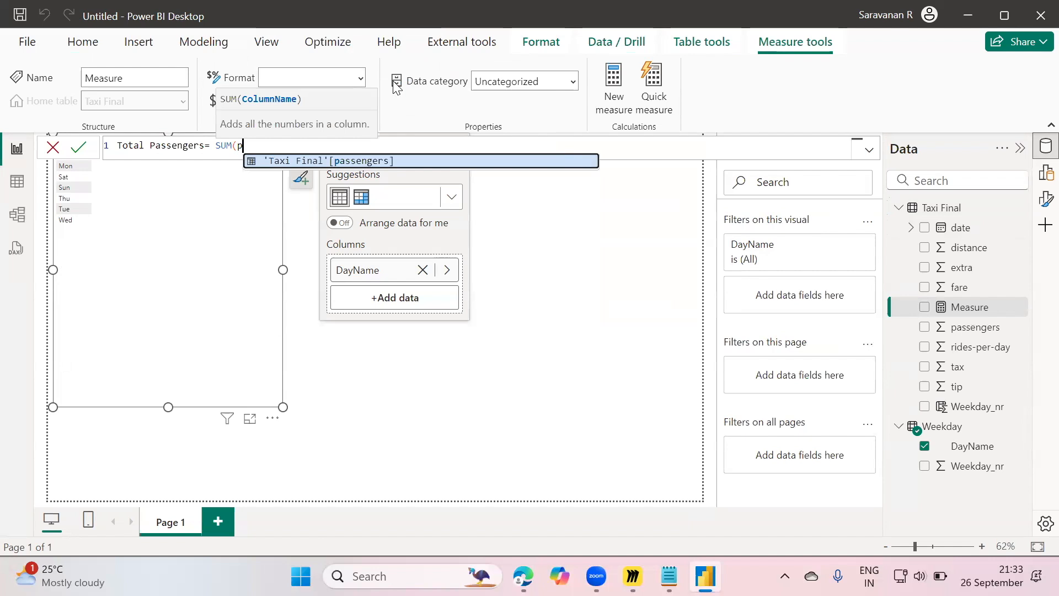
key("Tab")
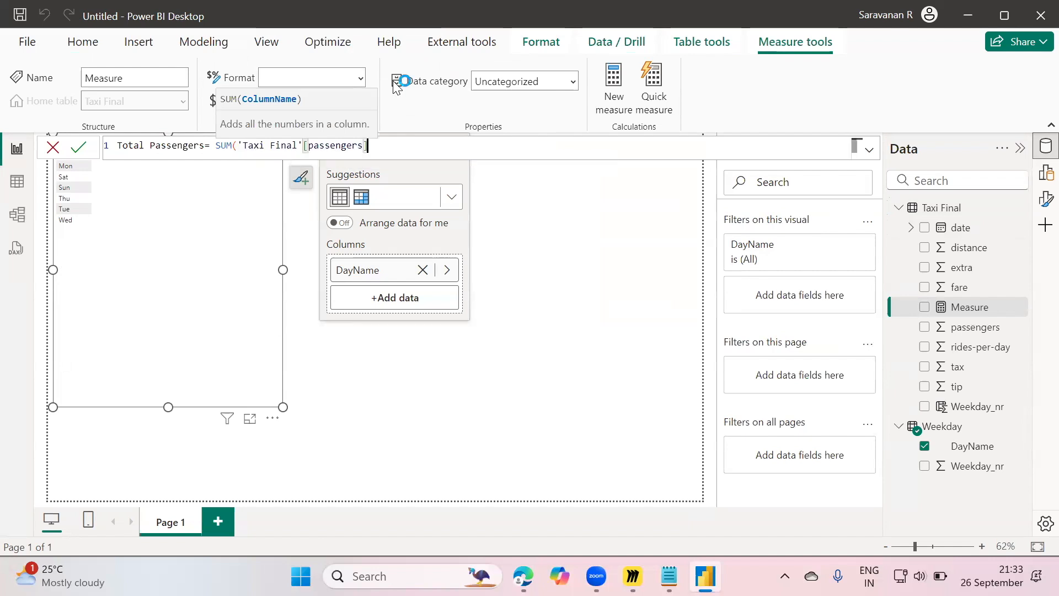
type(")")
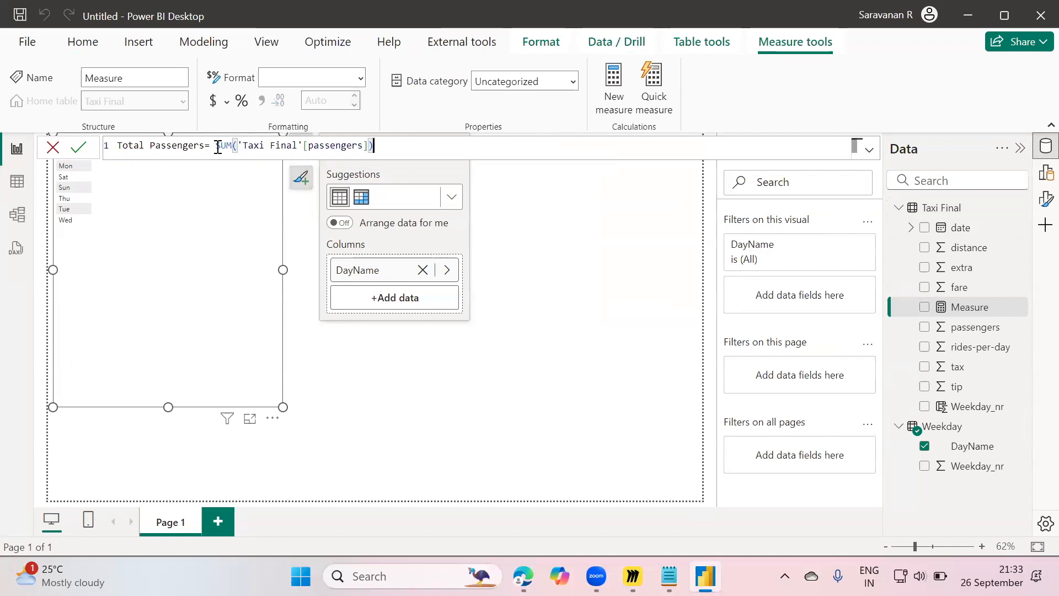
left_click(79, 150)
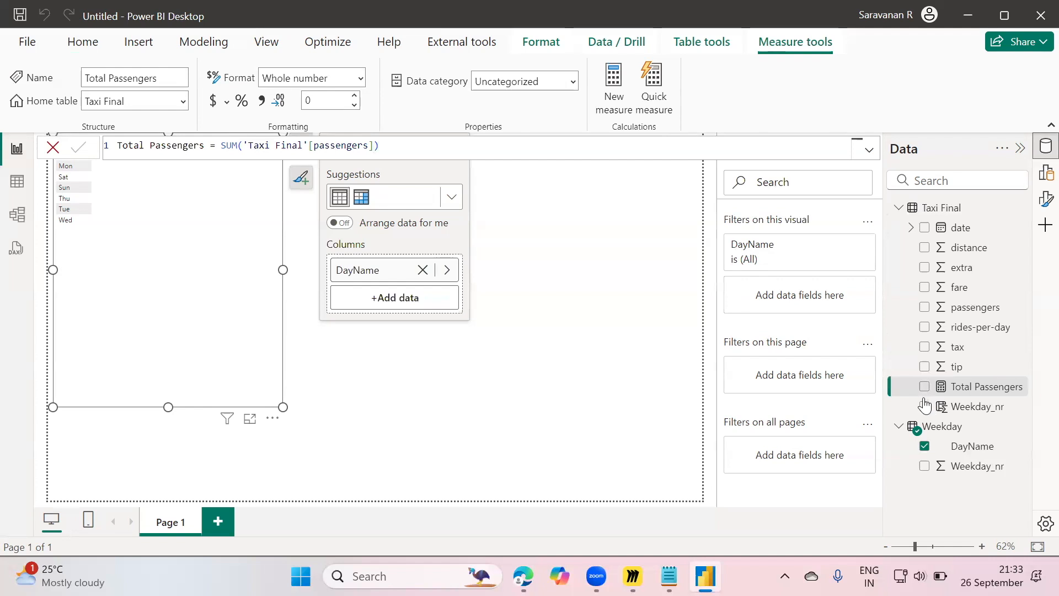
left_click(924, 387)
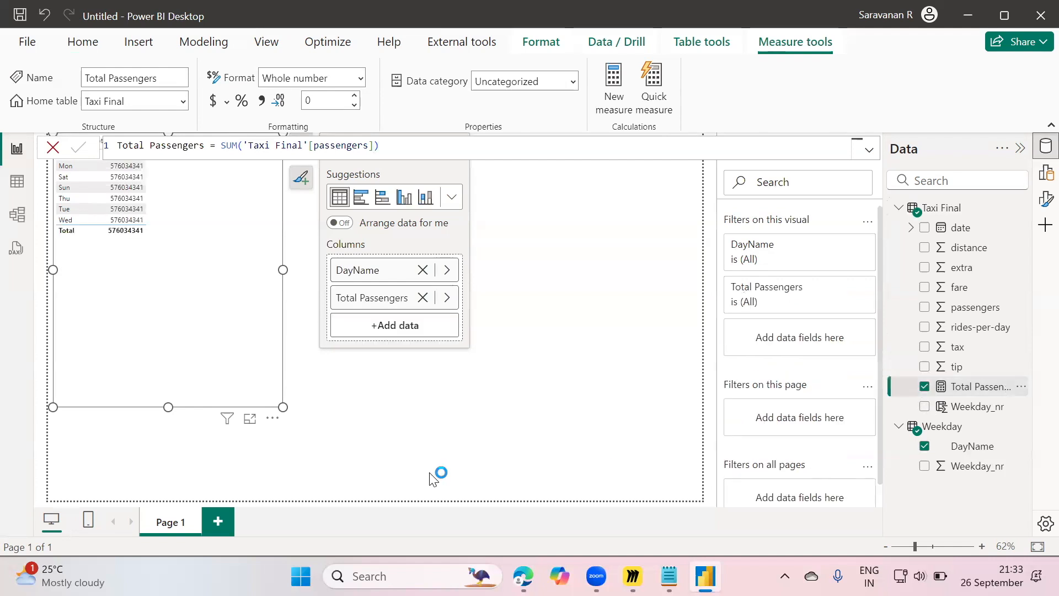
Set the table visual's global font size to 20 and move the visual toward the middle of the page
left_click(1046, 173)
left_click(1045, 198)
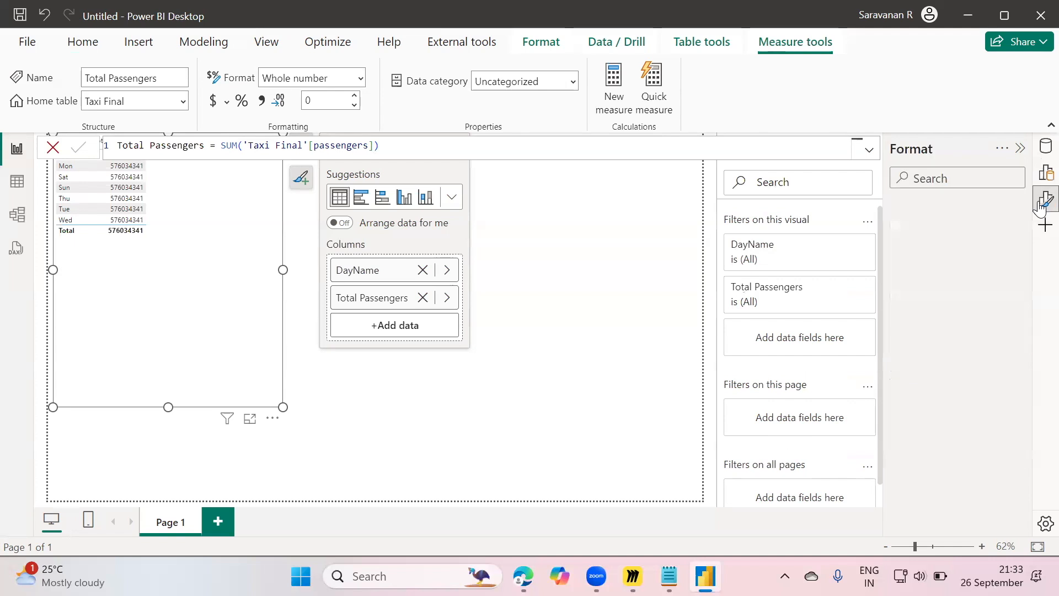
left_click(940, 181)
type("global")
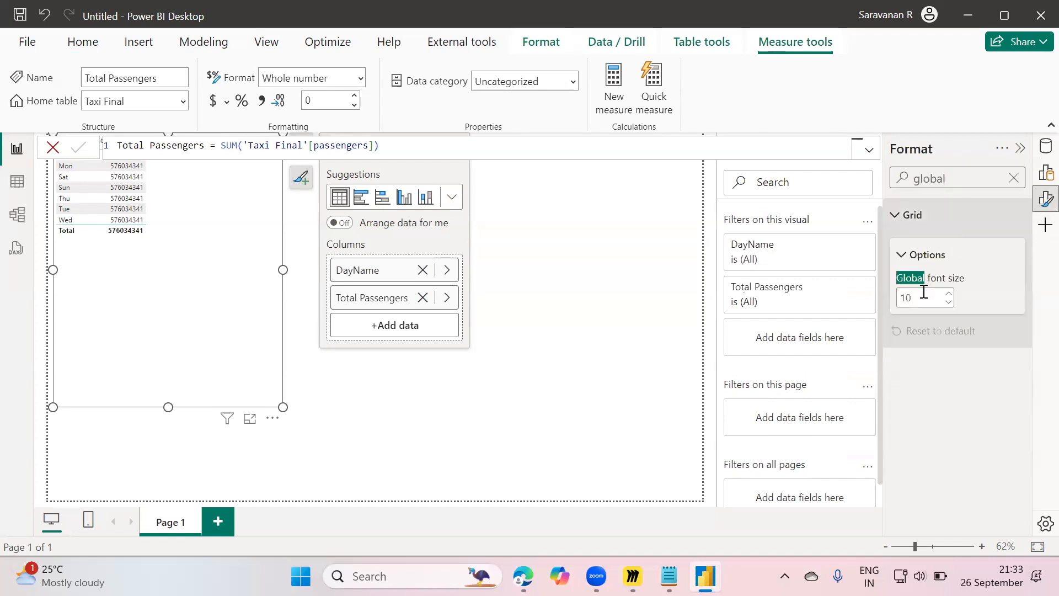
double_click(924, 292)
type("20")
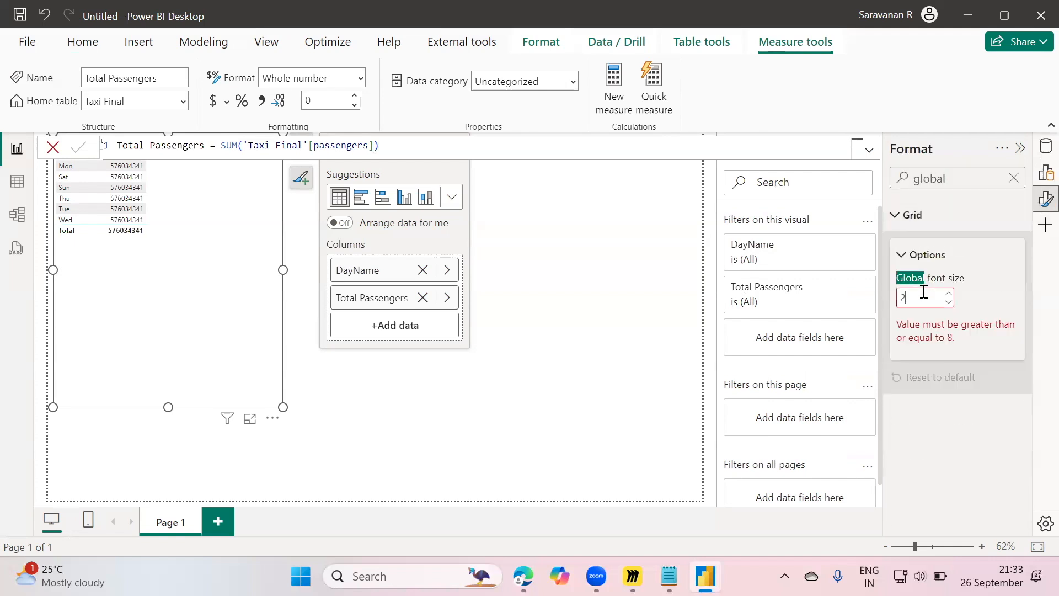
left_click(433, 444)
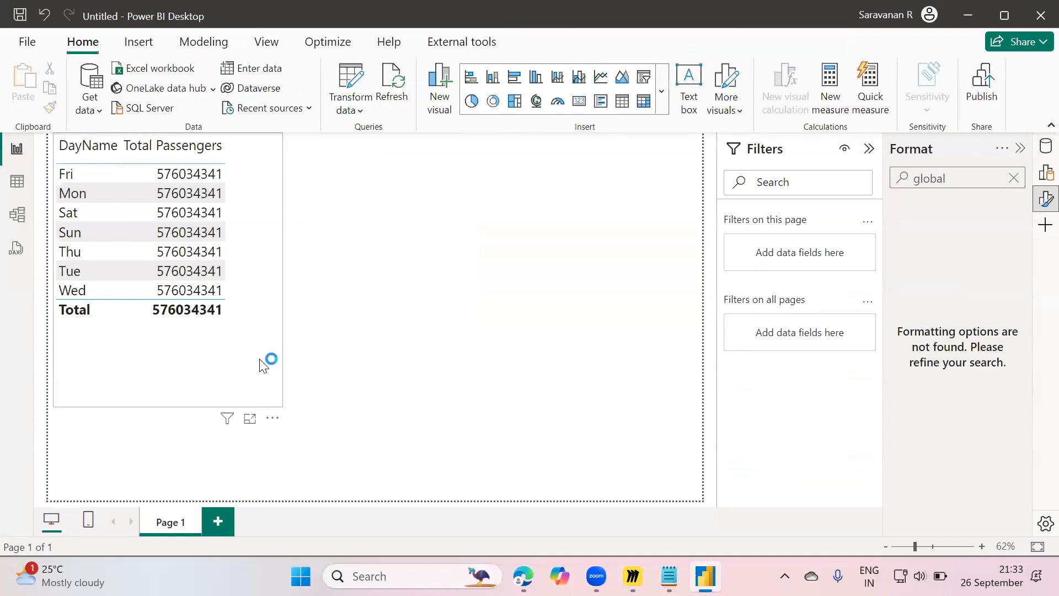
left_click_drag(263, 365, 416, 375)
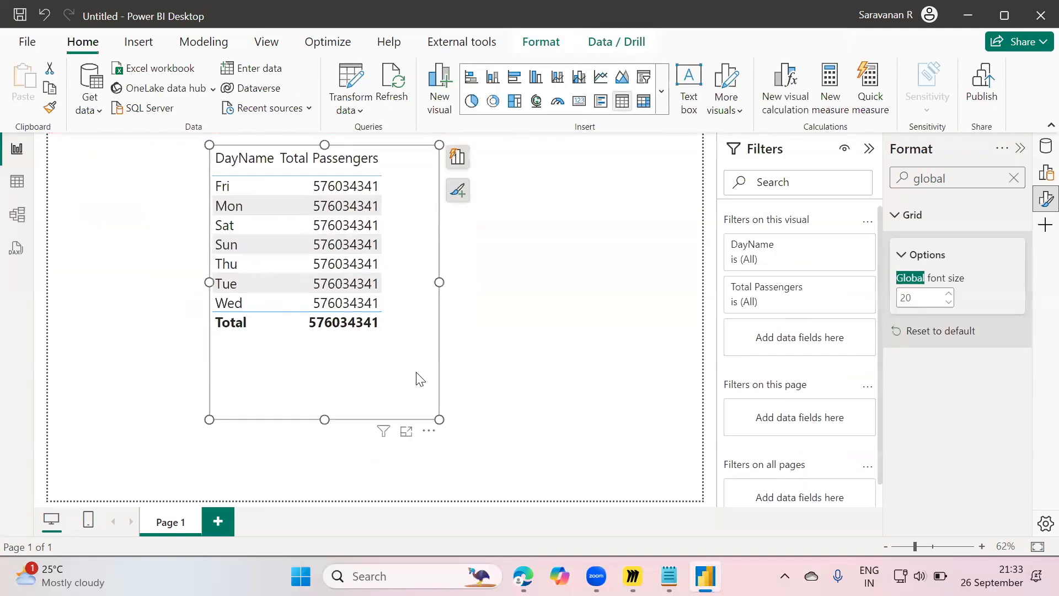
Create an active many-to-one relationship from Taxi Final's Weekday_nr to Weekday's Weekday_nr with single cross-filter direction
left_click(24, 217)
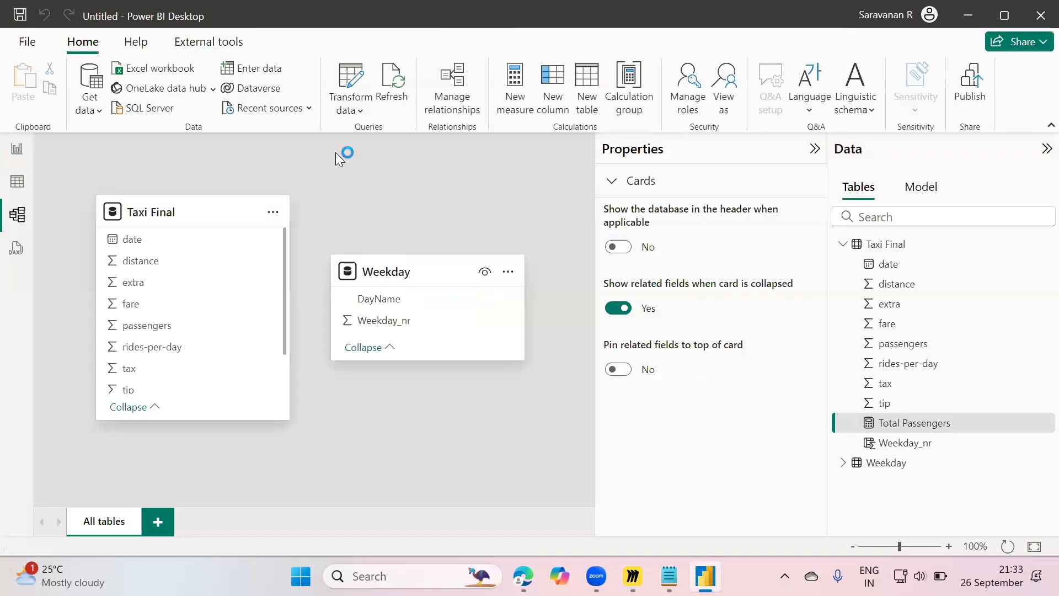
left_click(452, 83)
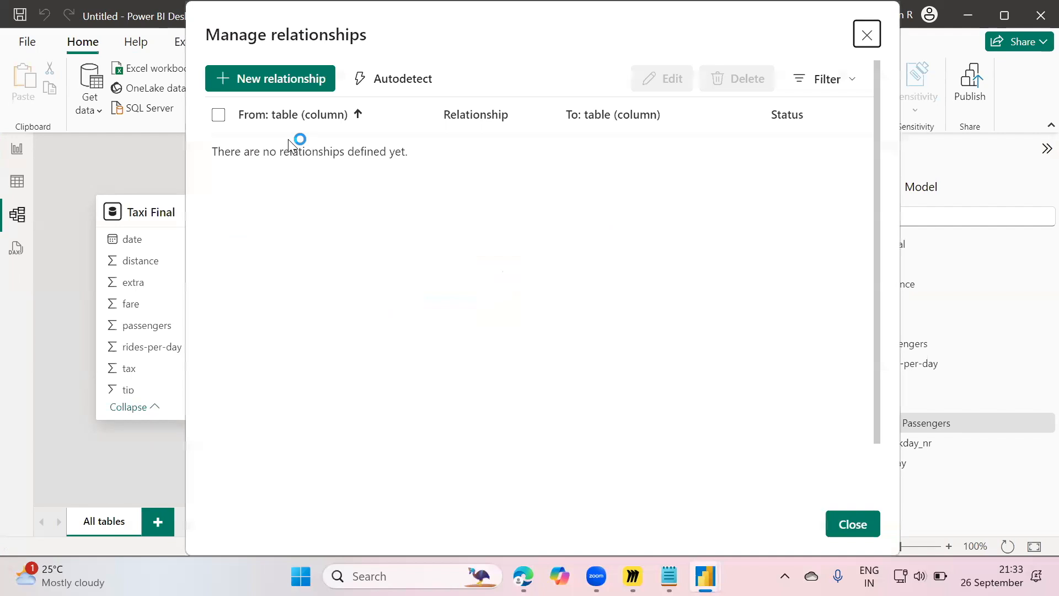
left_click(271, 86)
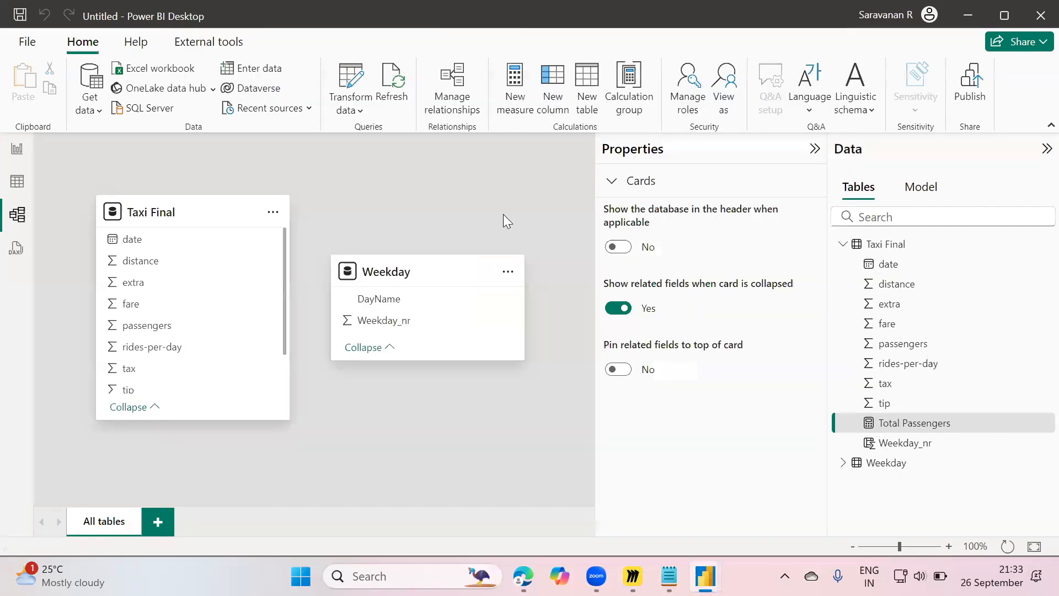
left_click(465, 115)
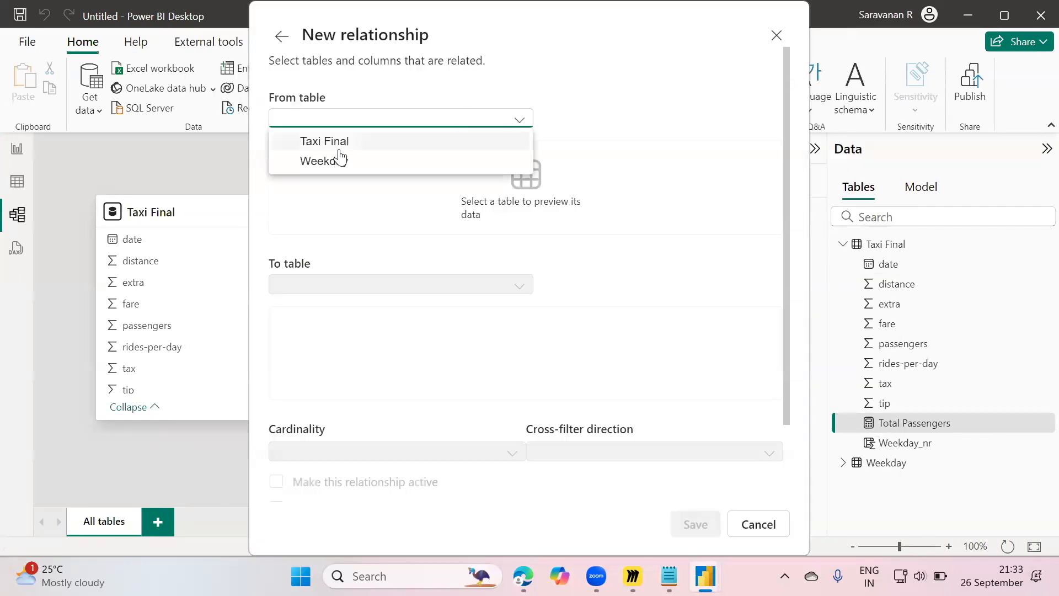
left_click(331, 142)
left_click(312, 282)
left_click(312, 302)
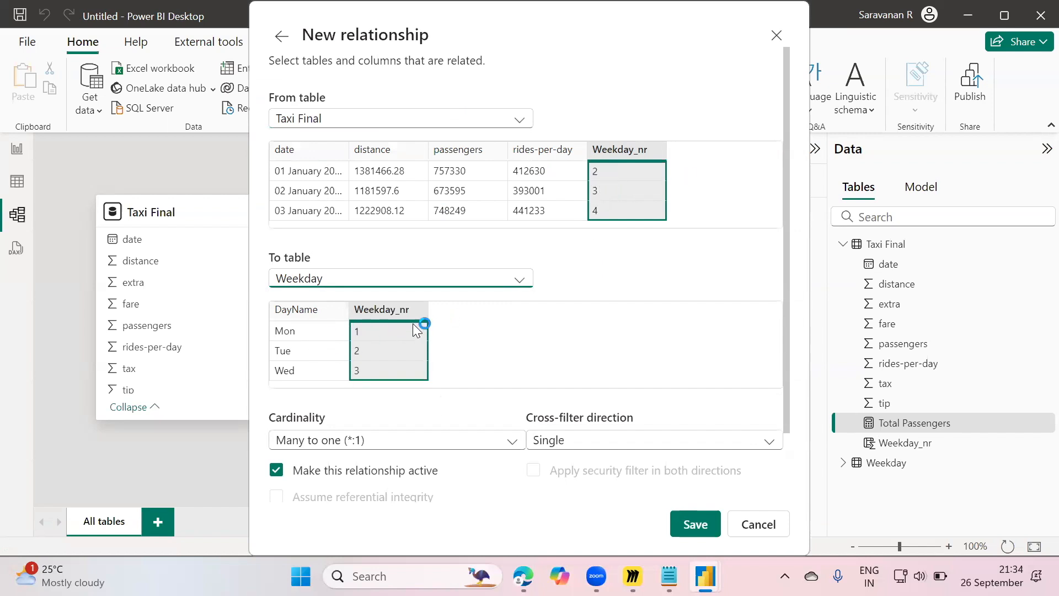
left_click(704, 526)
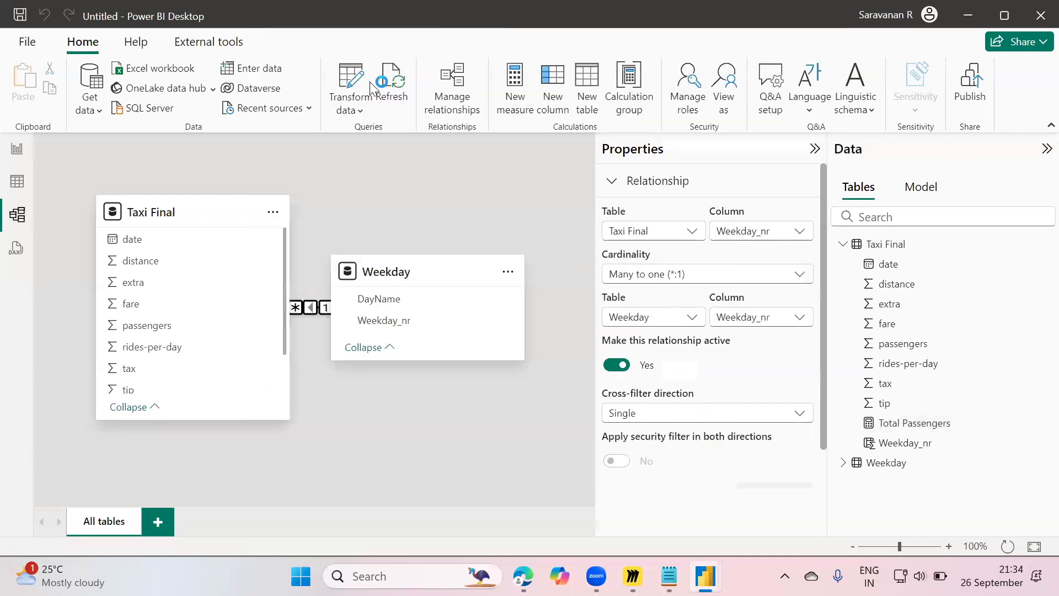
left_click(465, 99)
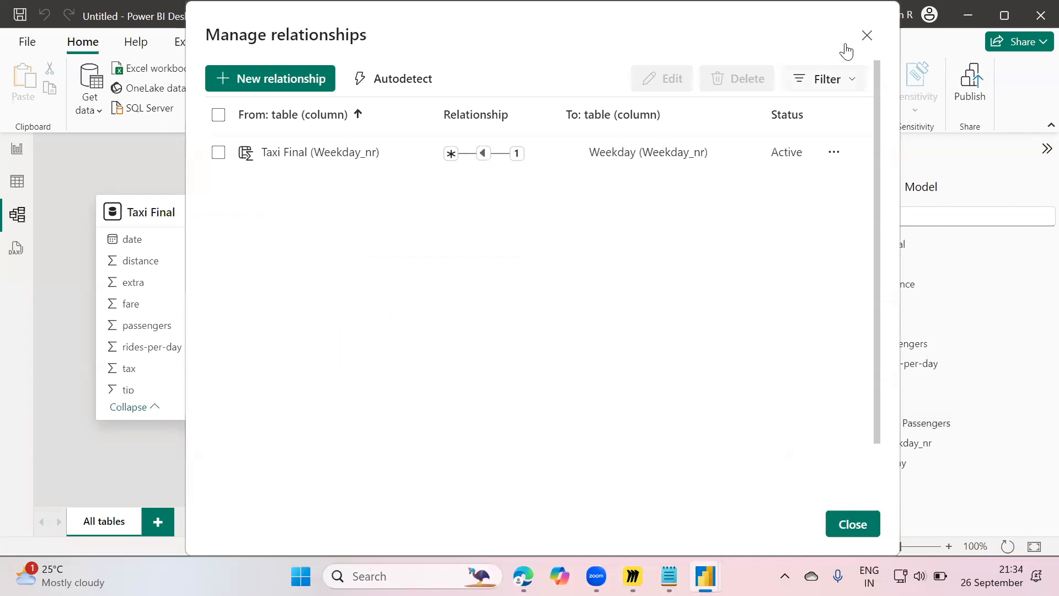
left_click(867, 36)
left_click(449, 88)
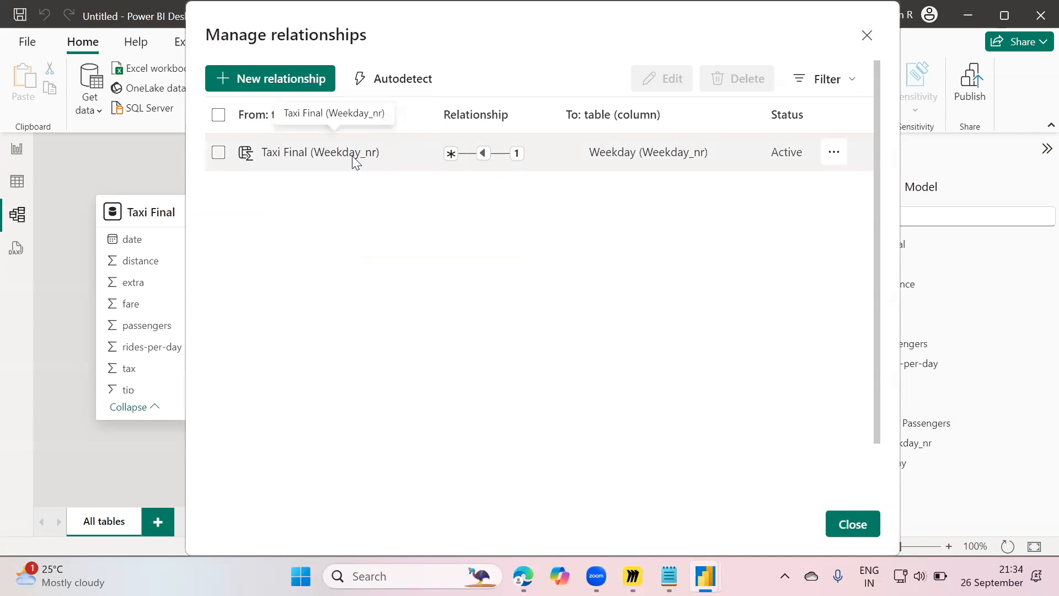
left_click(297, 76)
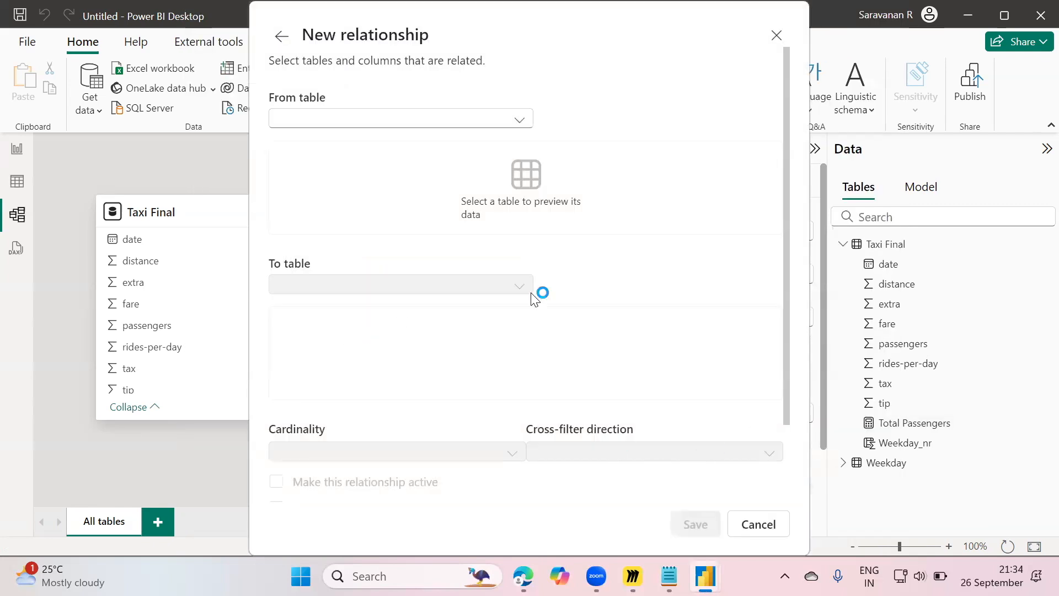
left_click(519, 120)
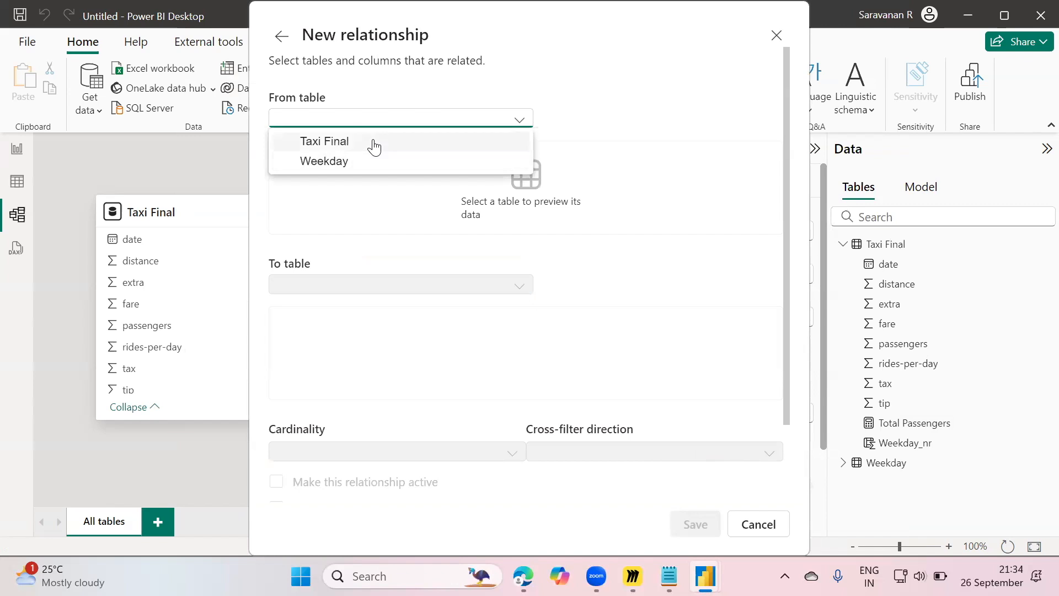
left_click(374, 145)
left_click(477, 281)
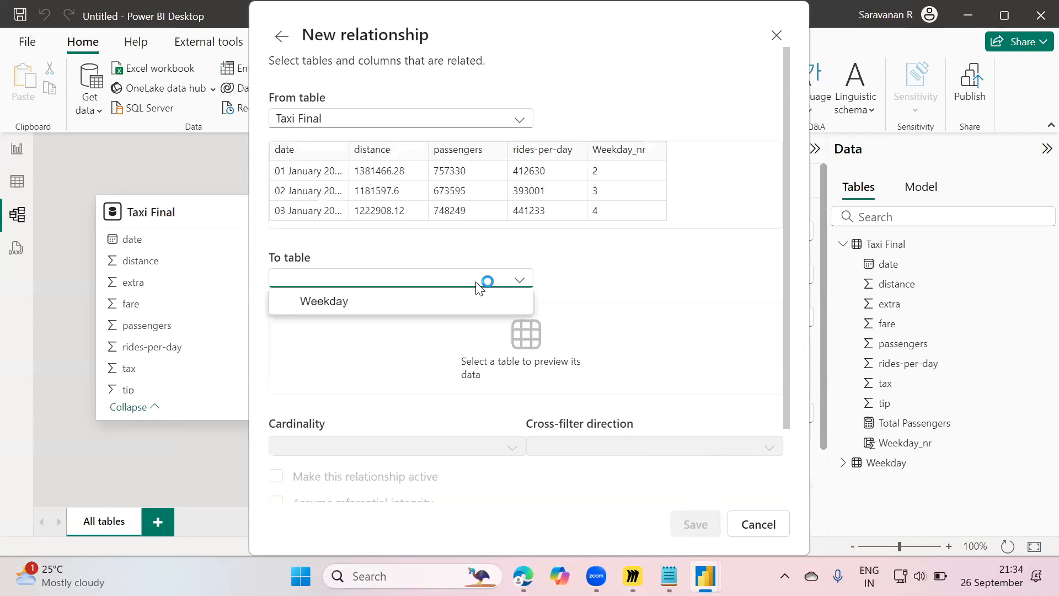
left_click(375, 302)
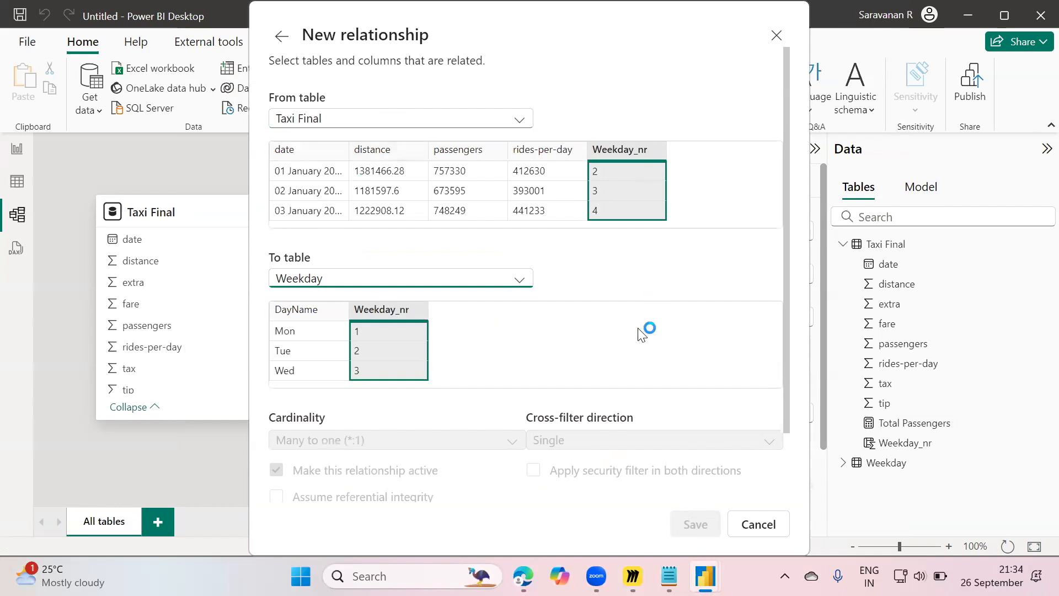
left_click(758, 525)
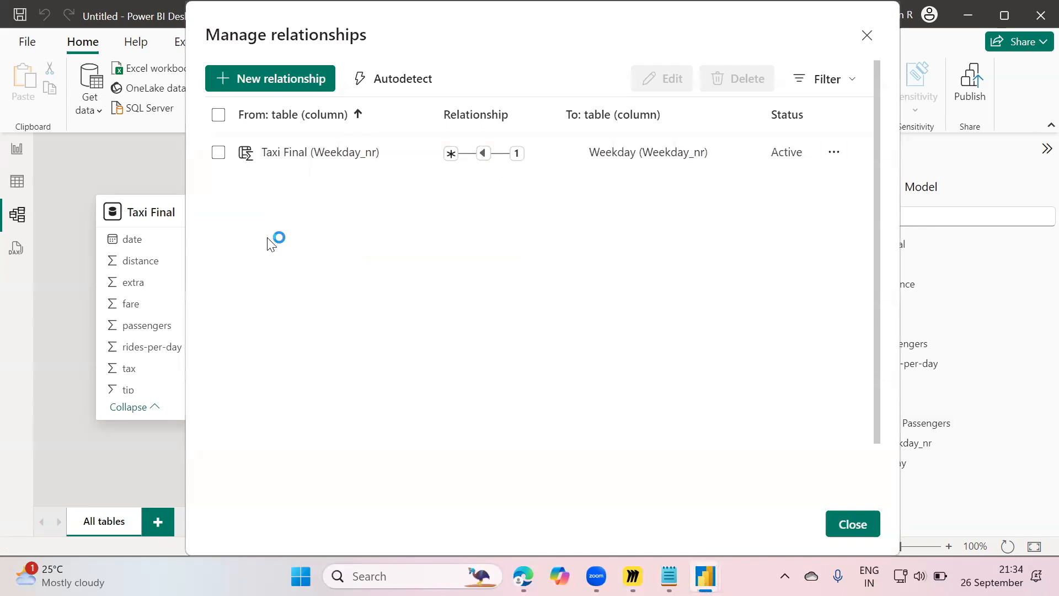
left_click(853, 524)
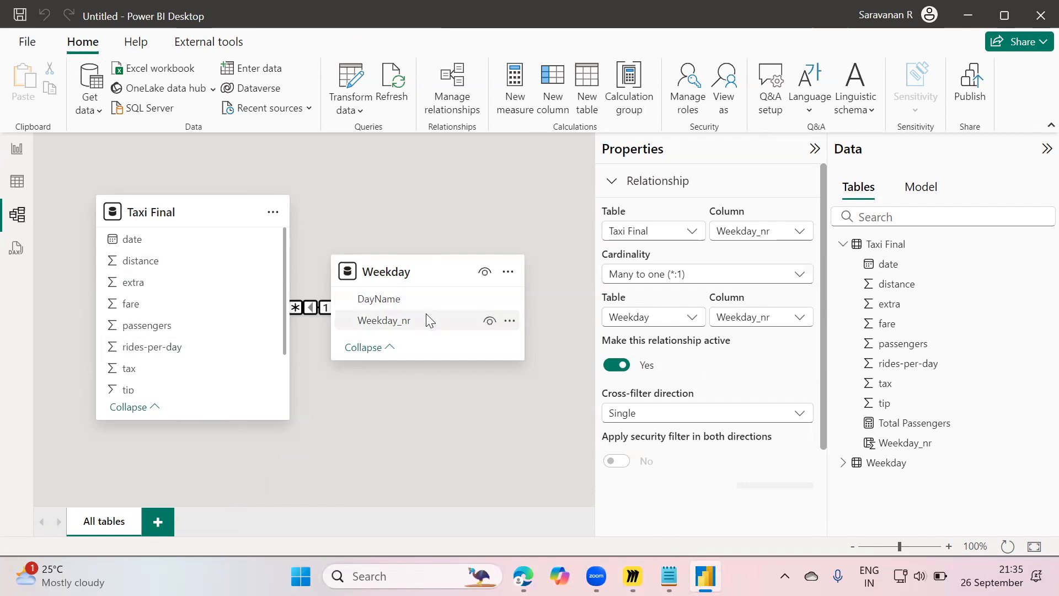
Switch to File Explorer and open the Demo1 Power BI file from the PBI folder inside PBI Session
key("super+d")
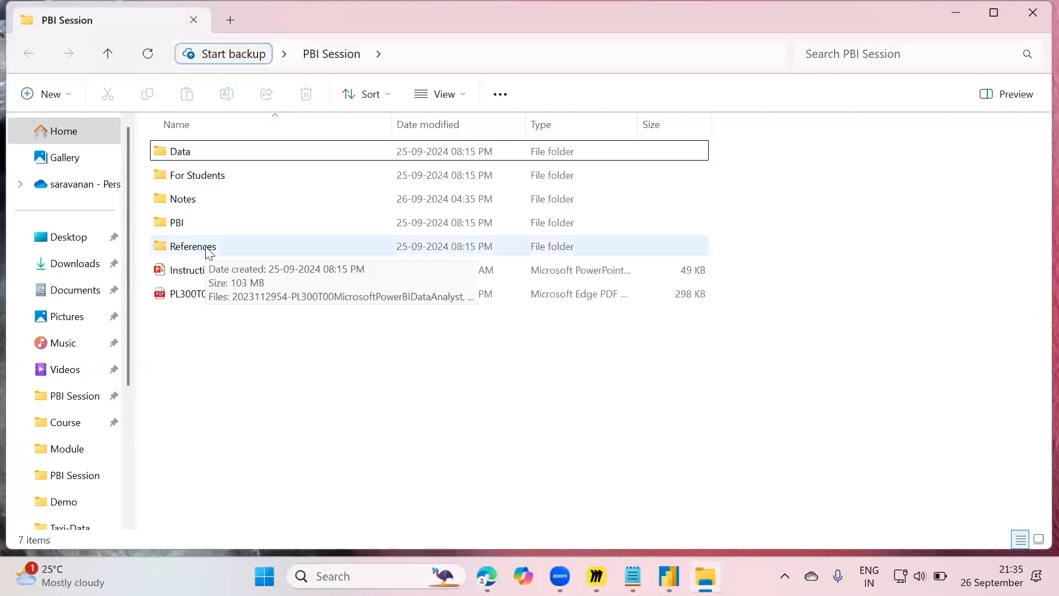
double_click(192, 221)
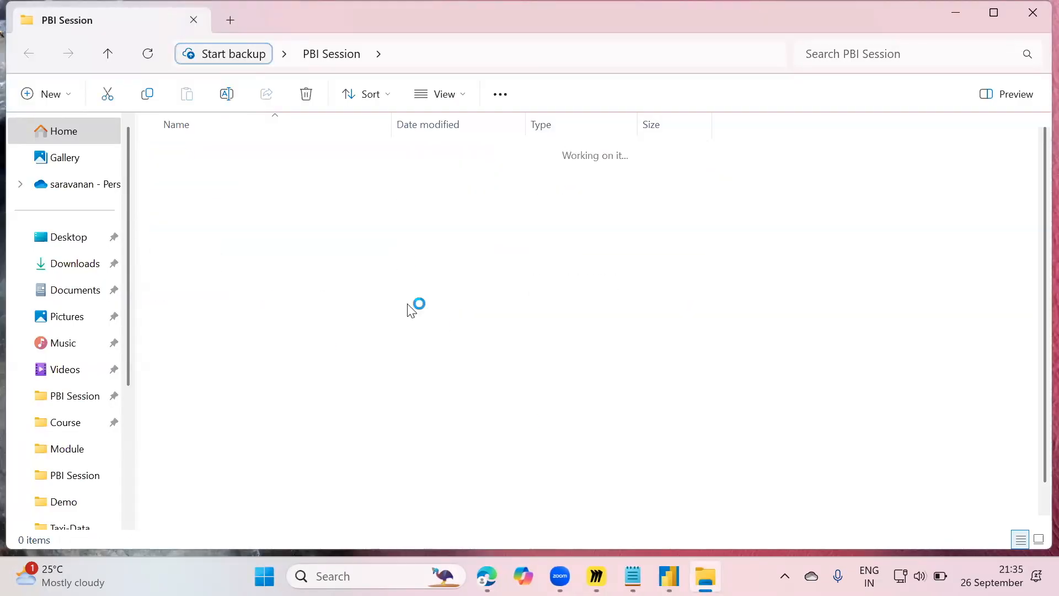
scroll(301, 369, "down", 1)
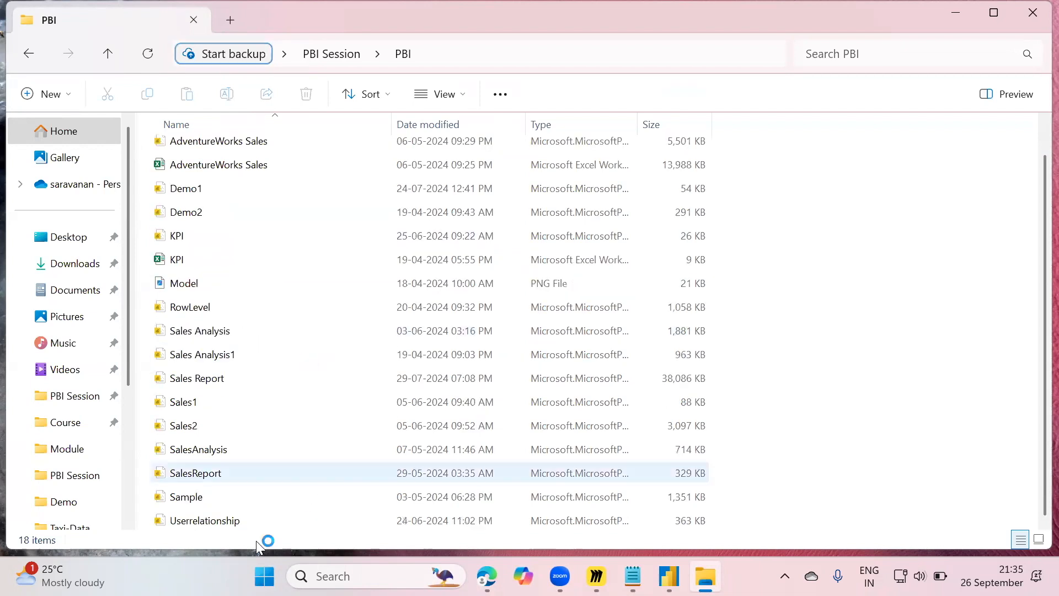
double_click(204, 527)
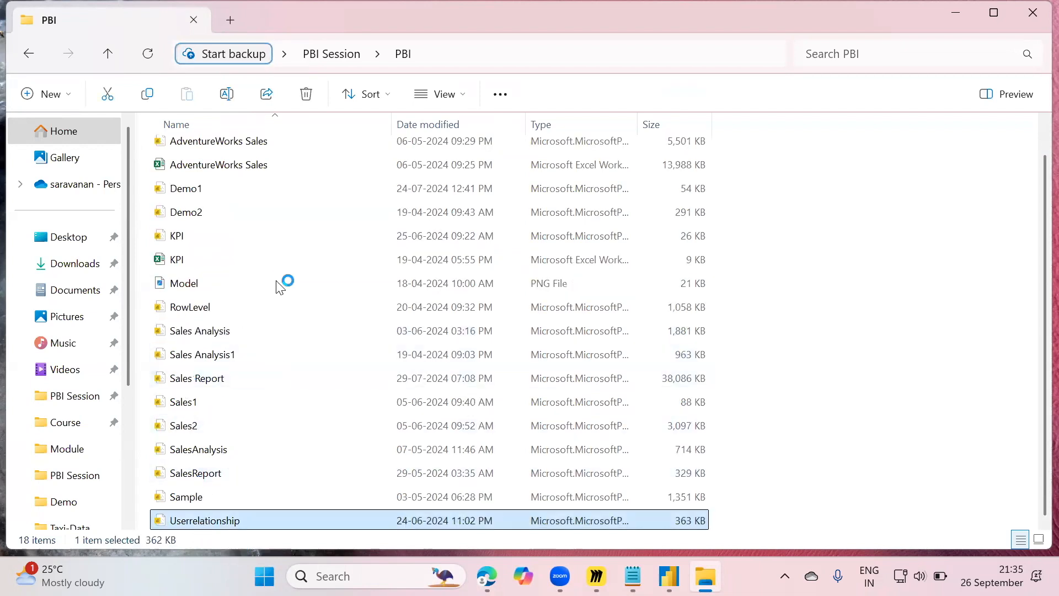
left_click(246, 193)
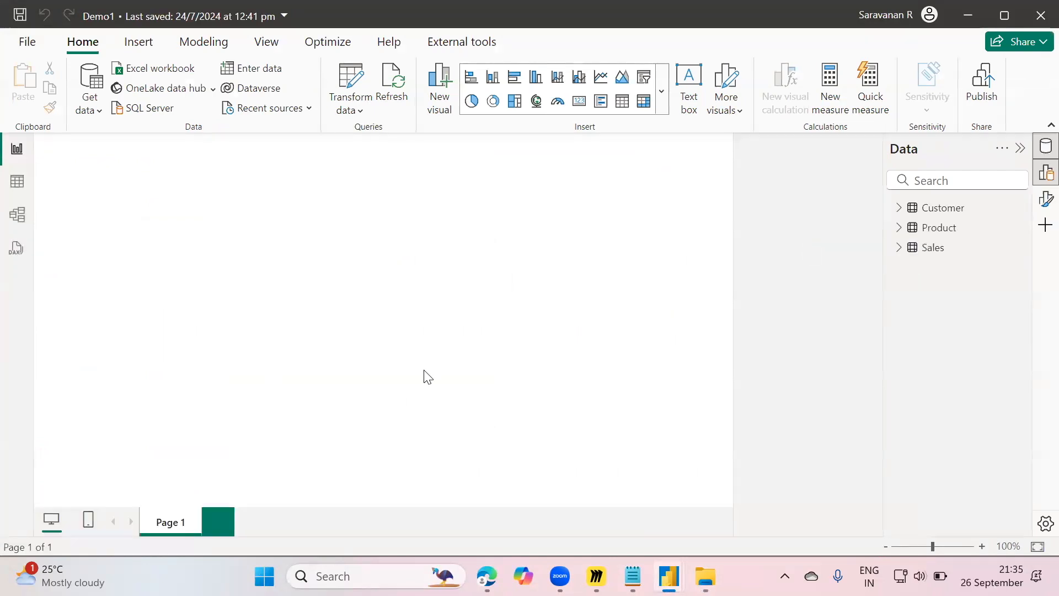
Examine the table layout in the Demo1 model and the rows of its Customer, Product and Sales tables
left_click(16, 215)
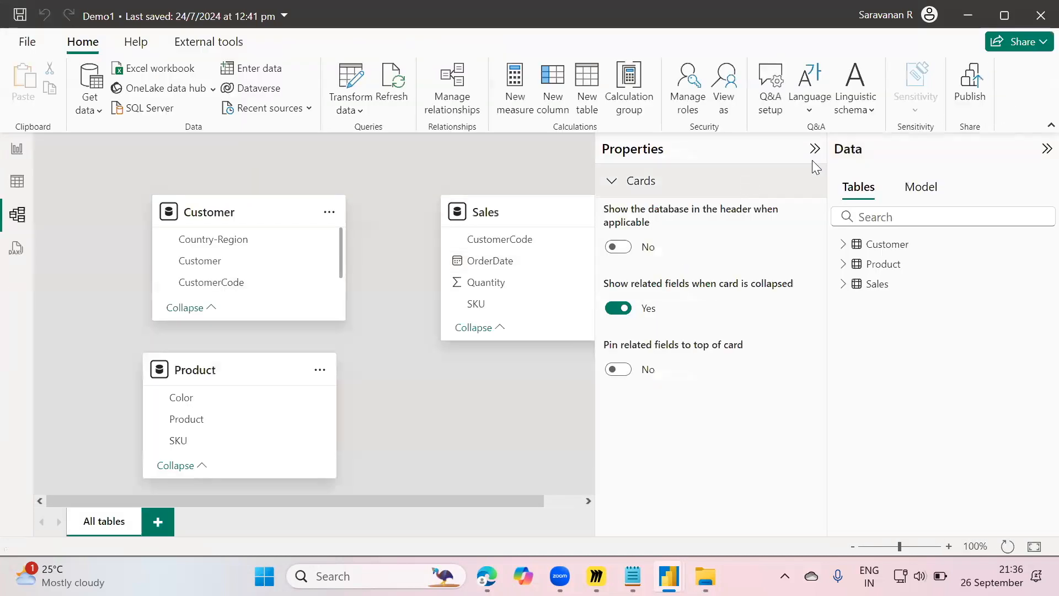
left_click(816, 154)
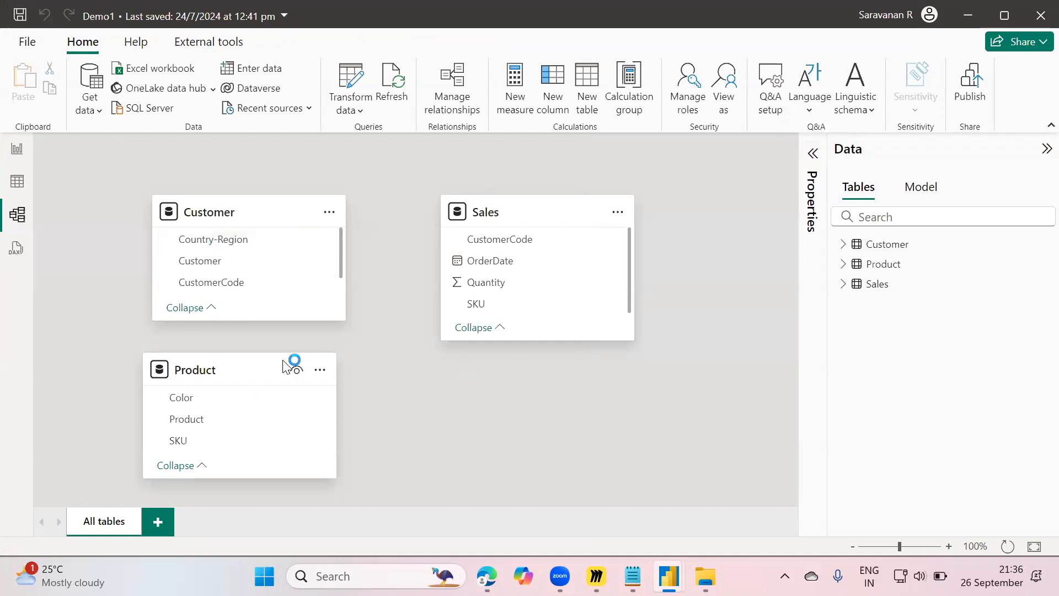
left_click(18, 183)
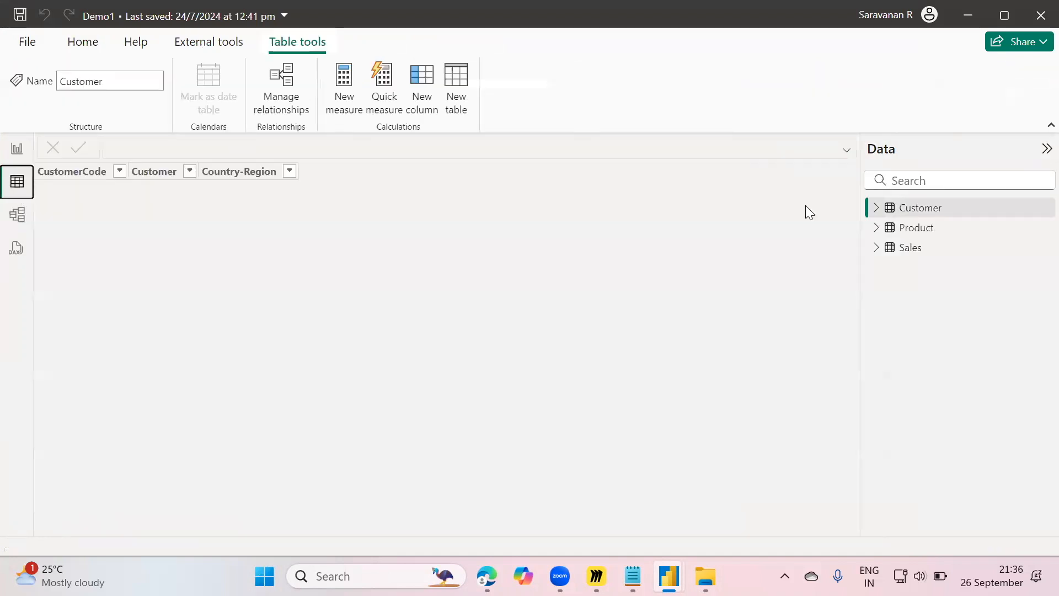
left_click(911, 213)
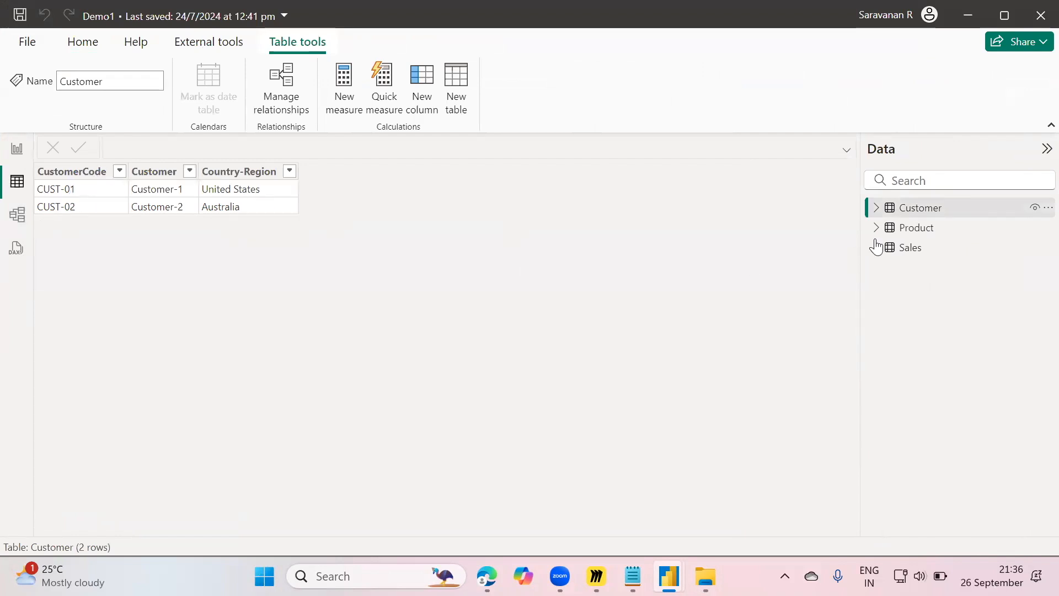
left_click(918, 228)
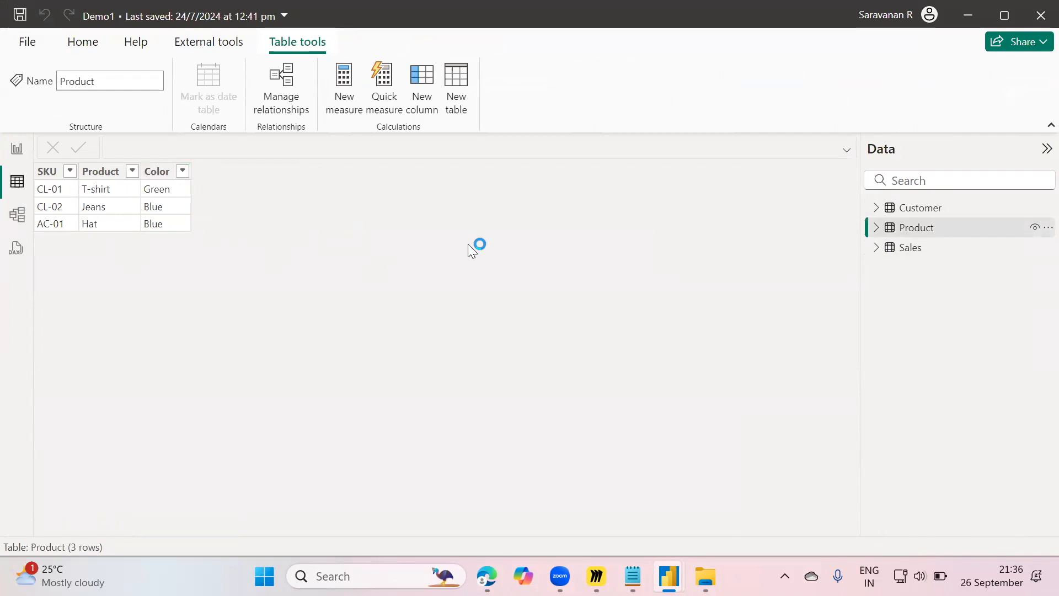
left_click(933, 210)
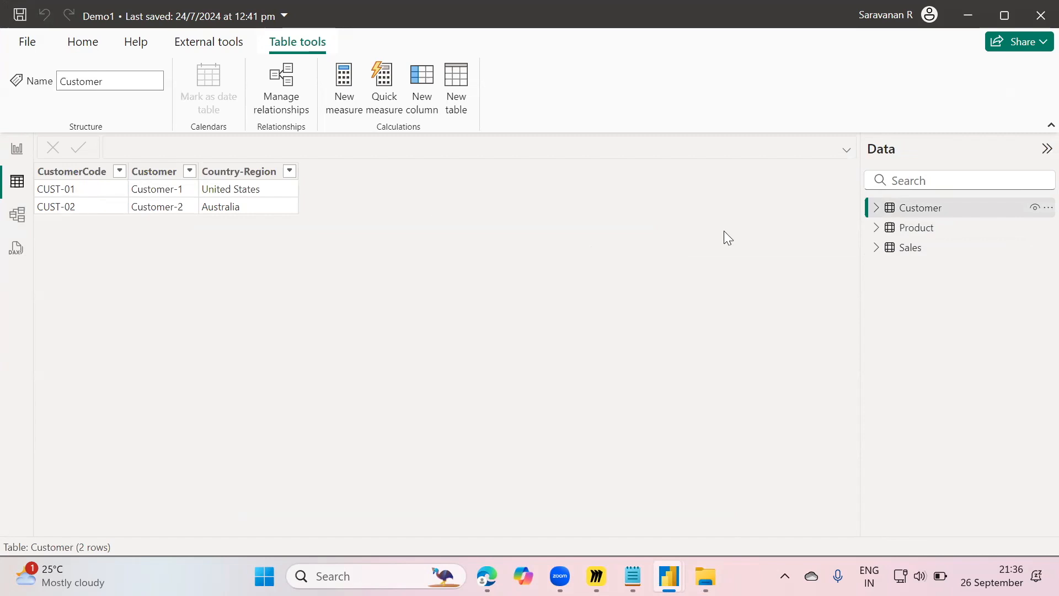
mouse_move(909, 234)
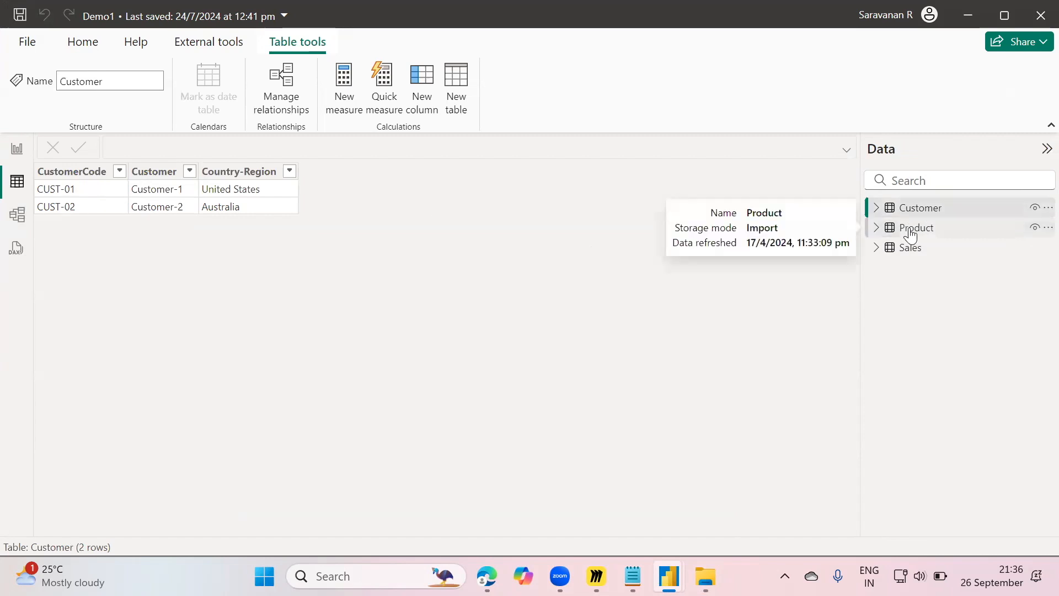
left_click(911, 236)
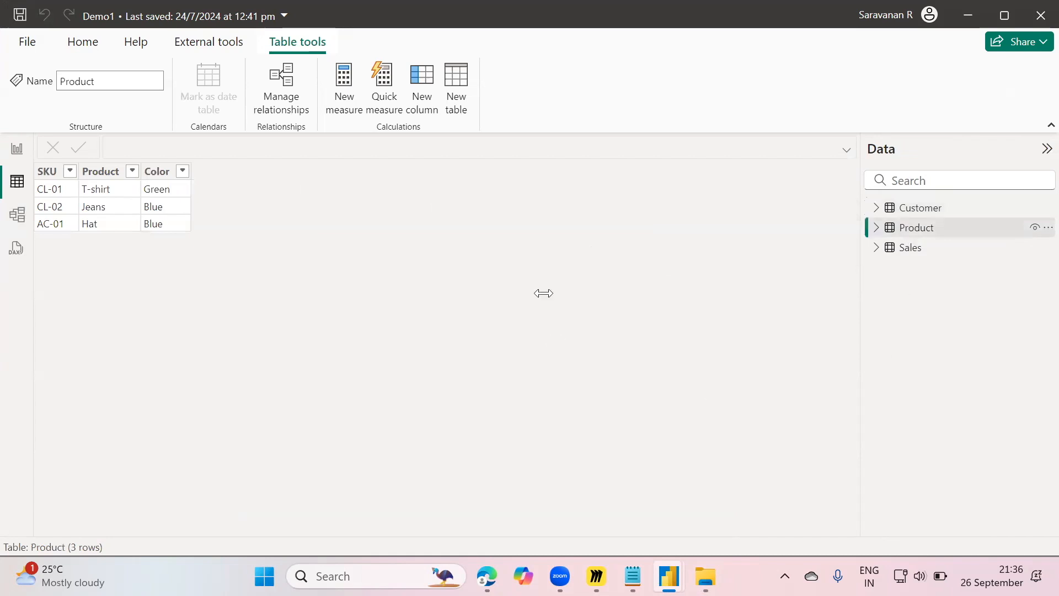
left_click(911, 248)
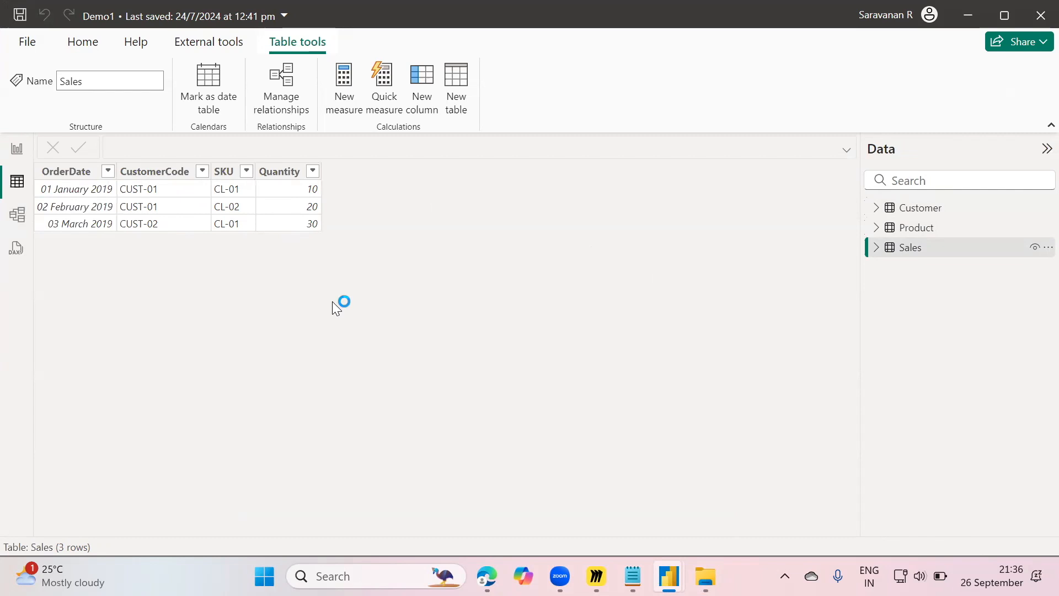
Autodetect the relationships between the Customer, Product and Sales tables and add them to the model
left_click(17, 214)
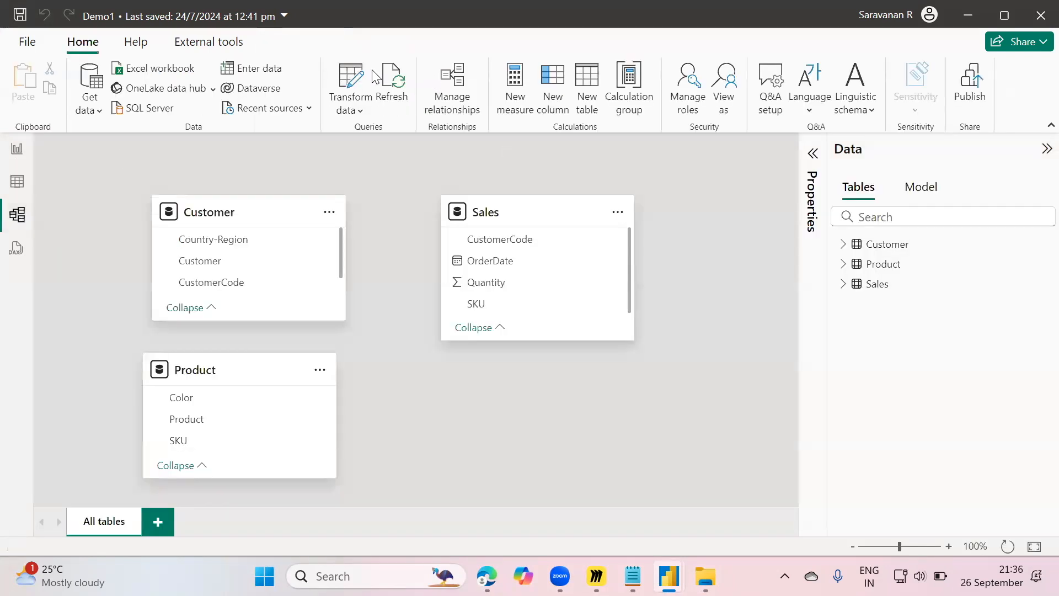
left_click(449, 94)
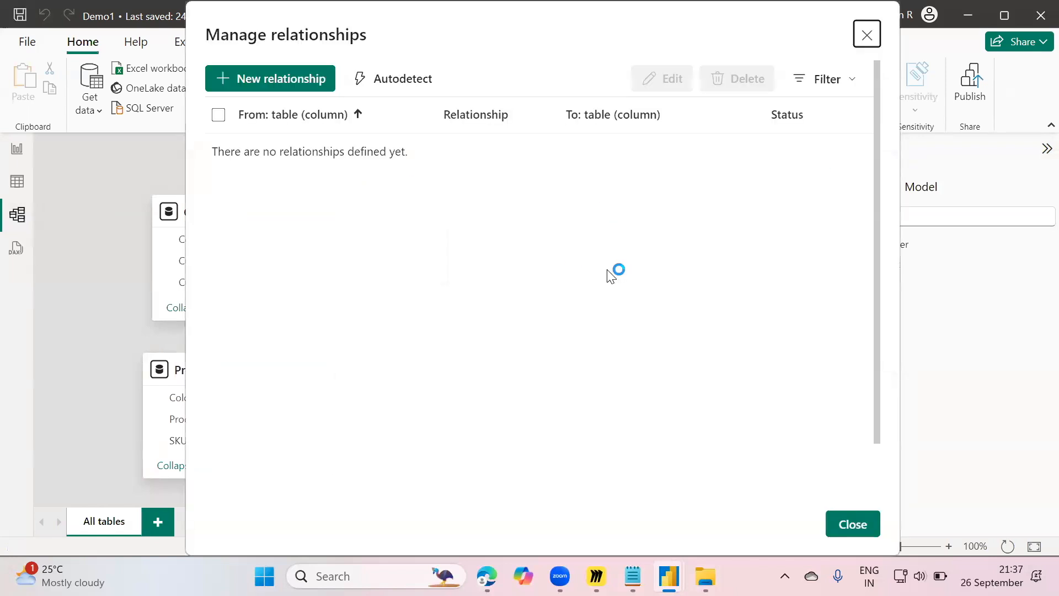
left_click(420, 83)
left_click(702, 317)
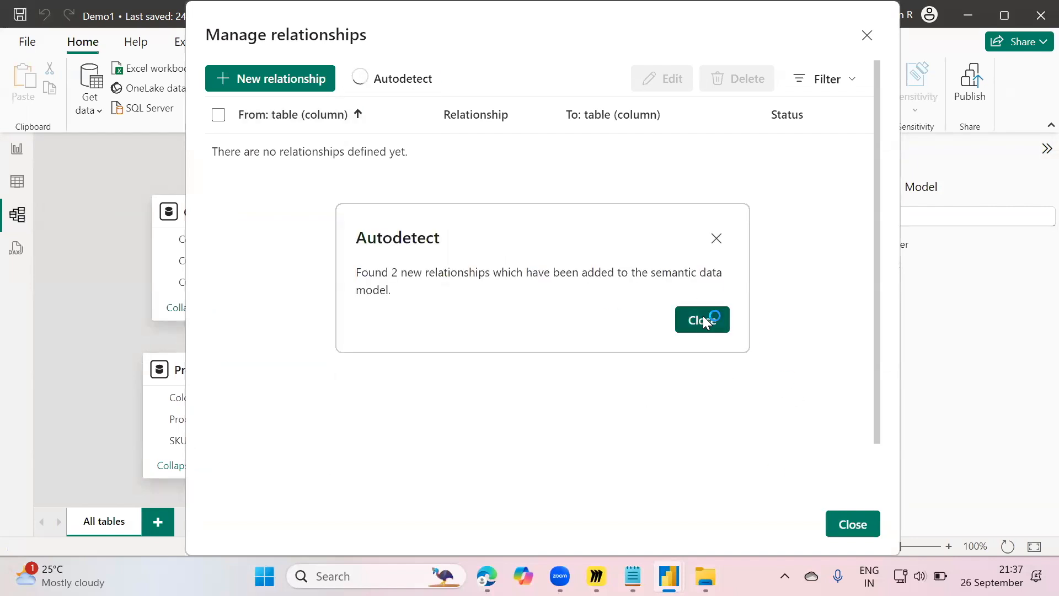
left_click(849, 522)
left_click(850, 525)
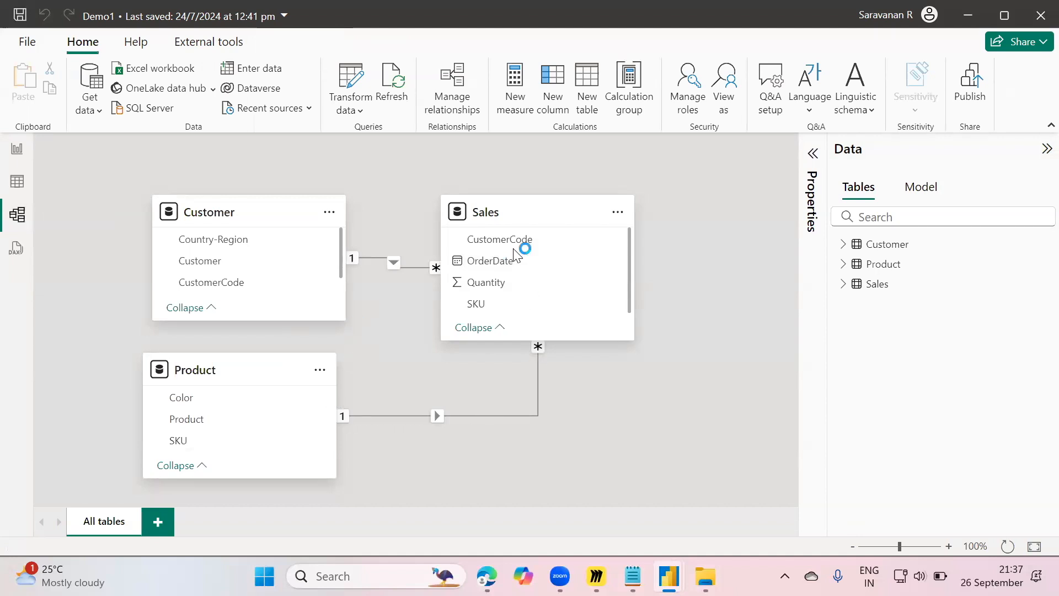
Add a slicer to the report page that lists Country-Region from the Customer table
left_click(16, 149)
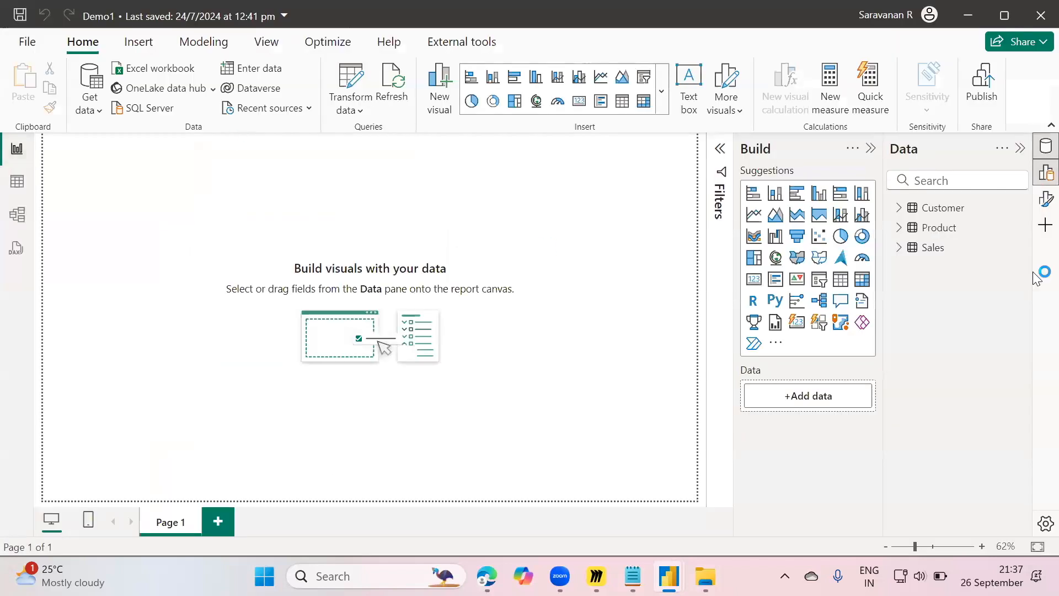
left_click(820, 281)
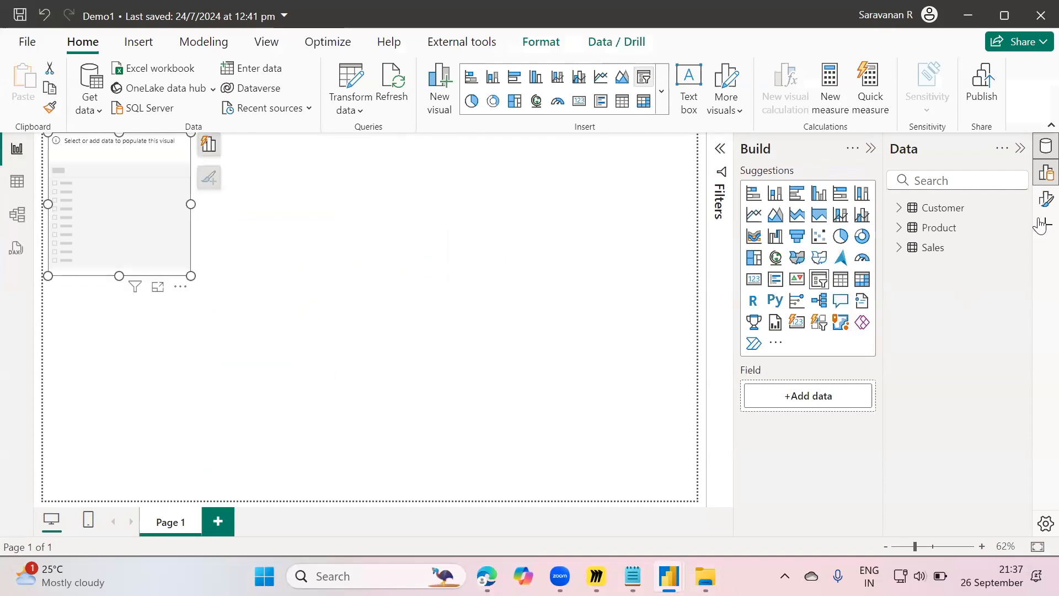
left_click(899, 208)
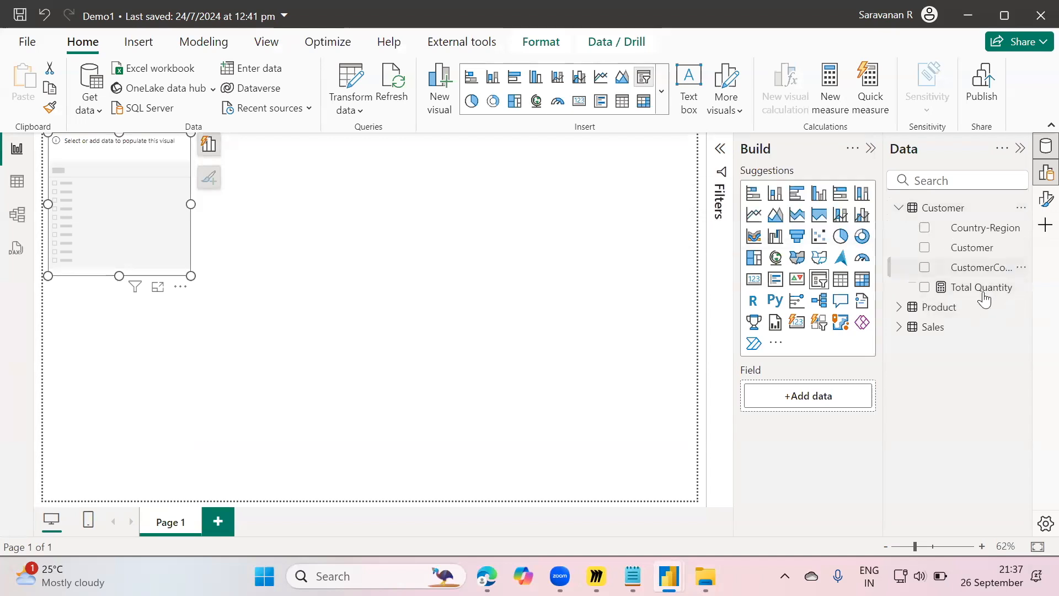
left_click(925, 248)
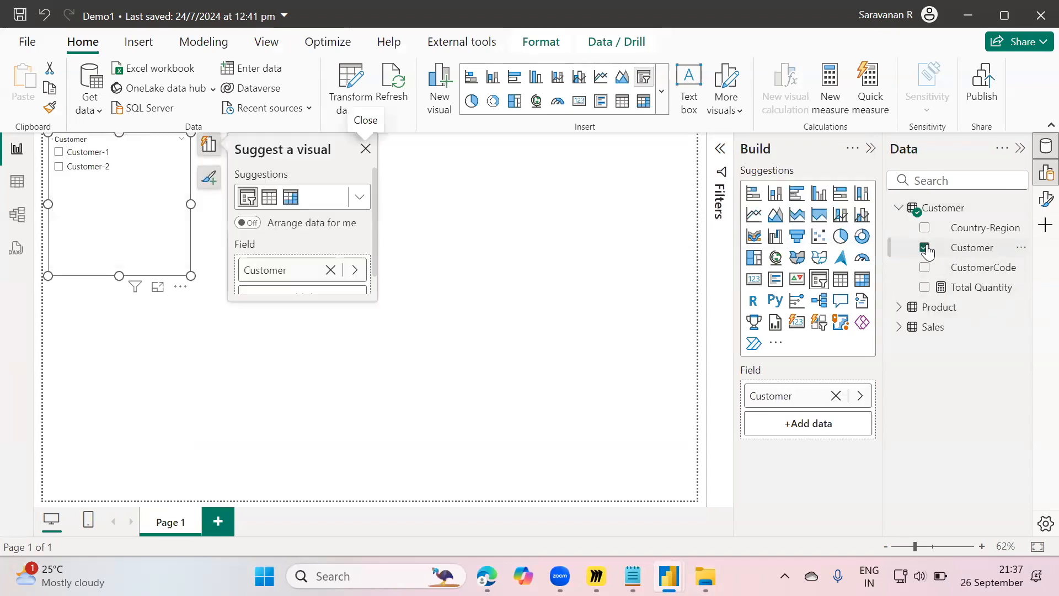
left_click(925, 248)
left_click(925, 228)
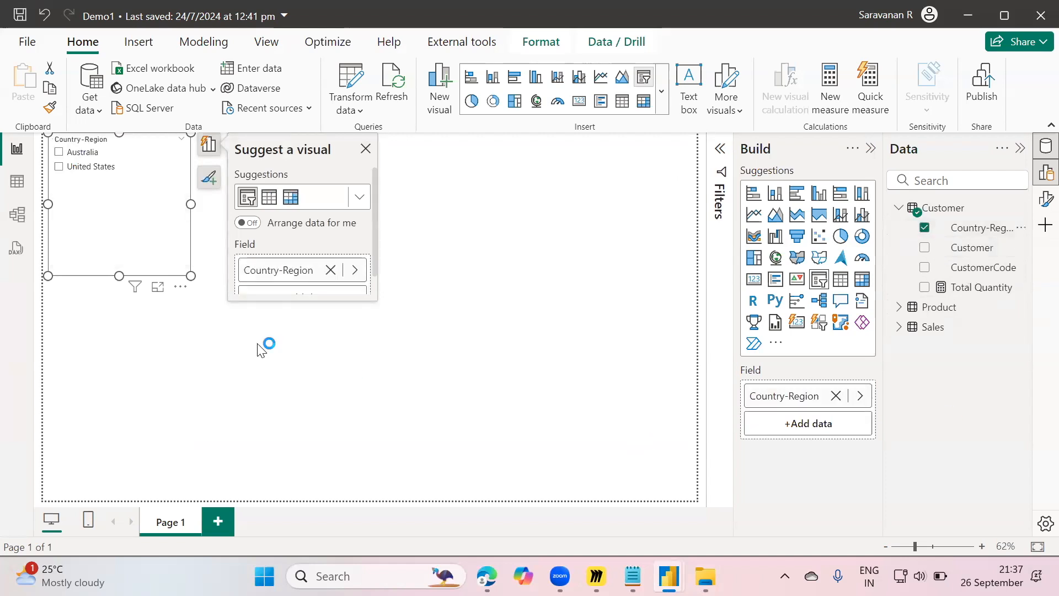
Duplicate the Country-Region slicer, place the copy below it, and replace its field with Product from the Product table
key("ctrl+c")
key("ctrl+v")
left_click_drag(169, 256, 164, 438)
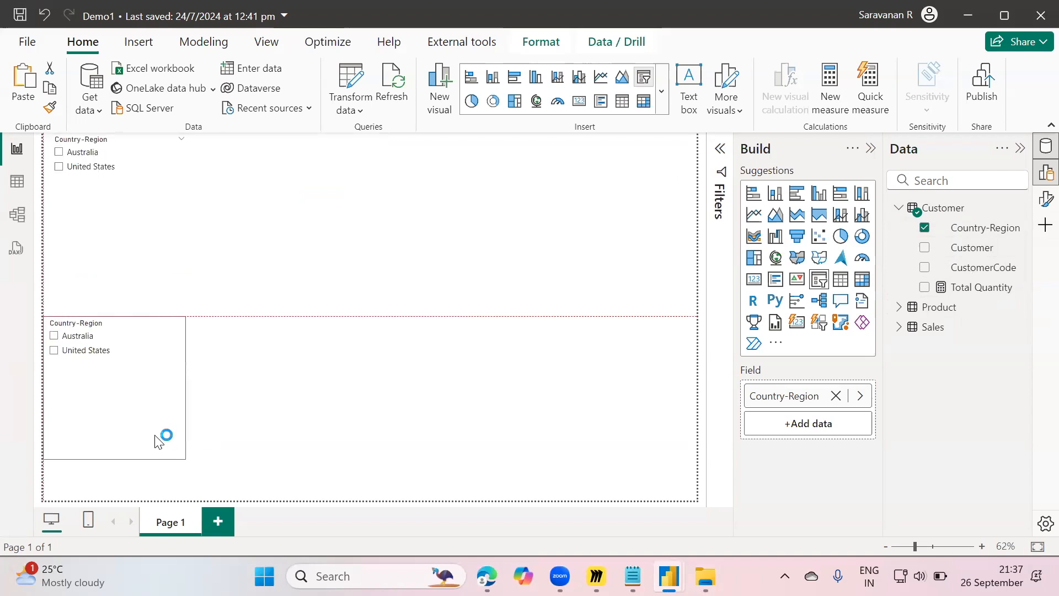
left_click(901, 309)
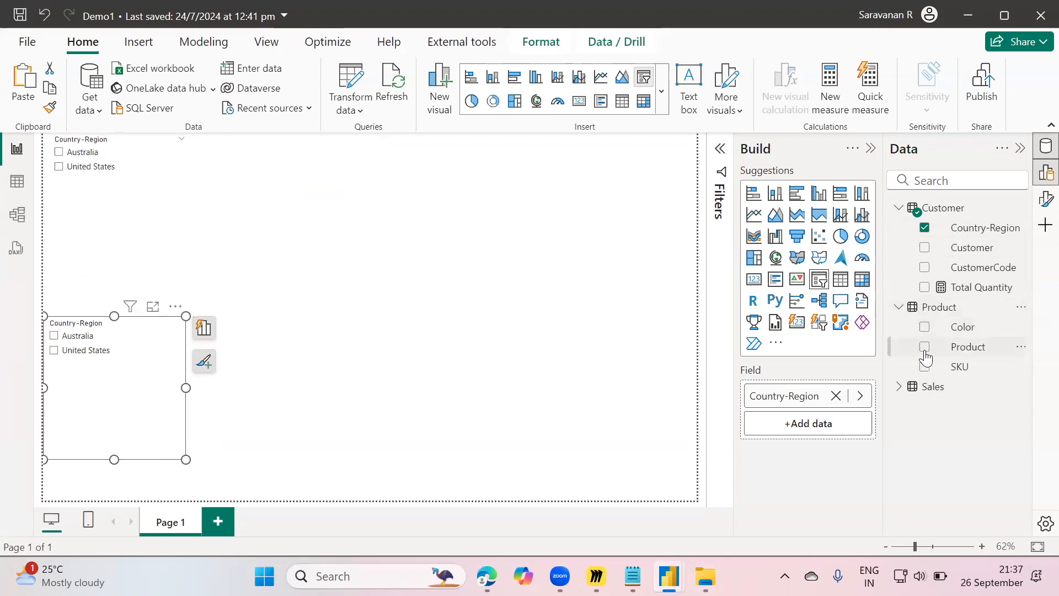
left_click(925, 347)
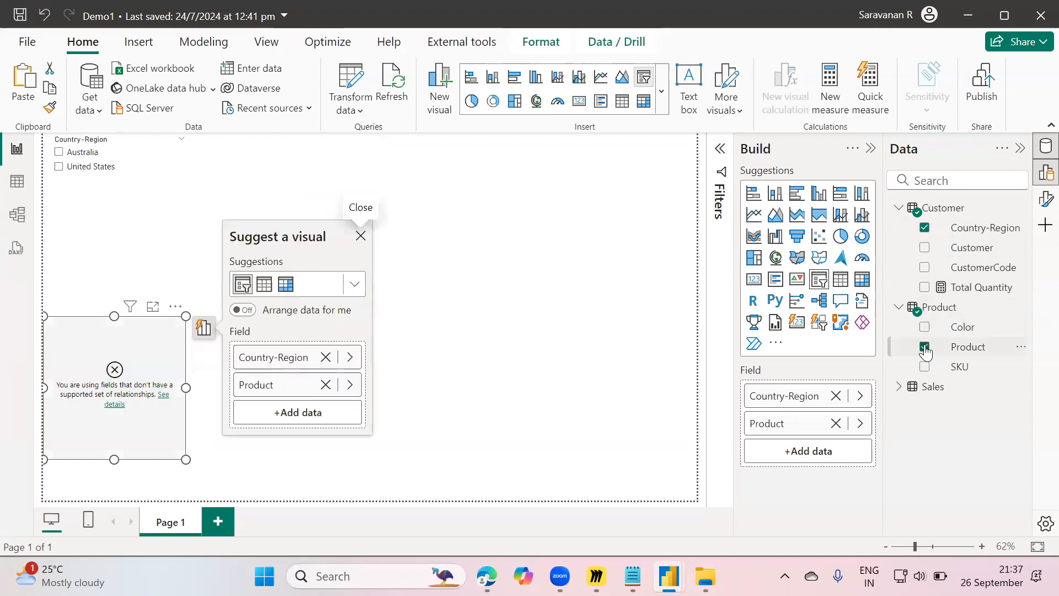
left_click(925, 346)
left_click(925, 326)
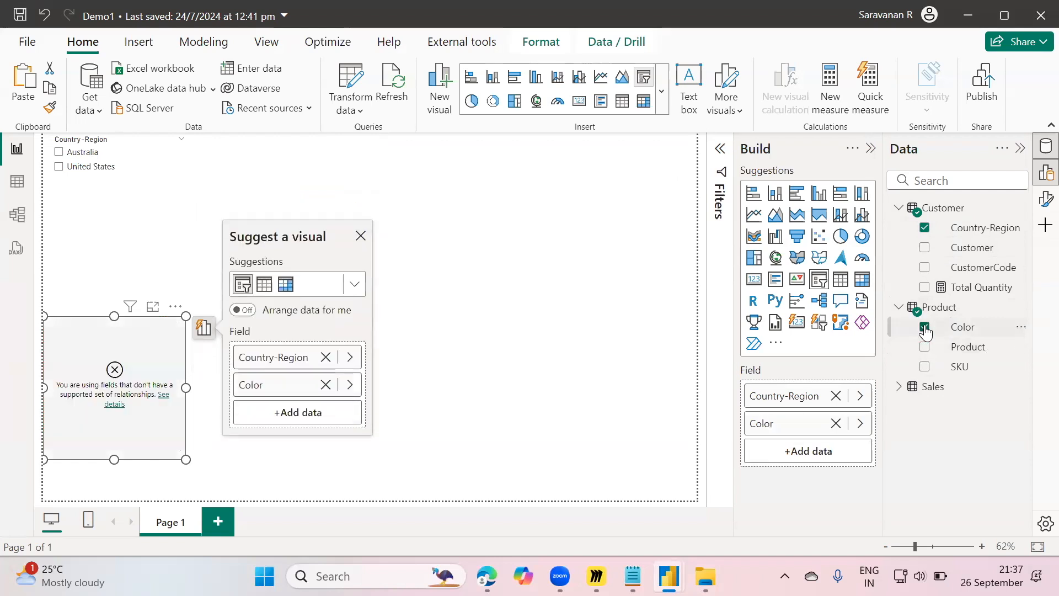
left_click(925, 326)
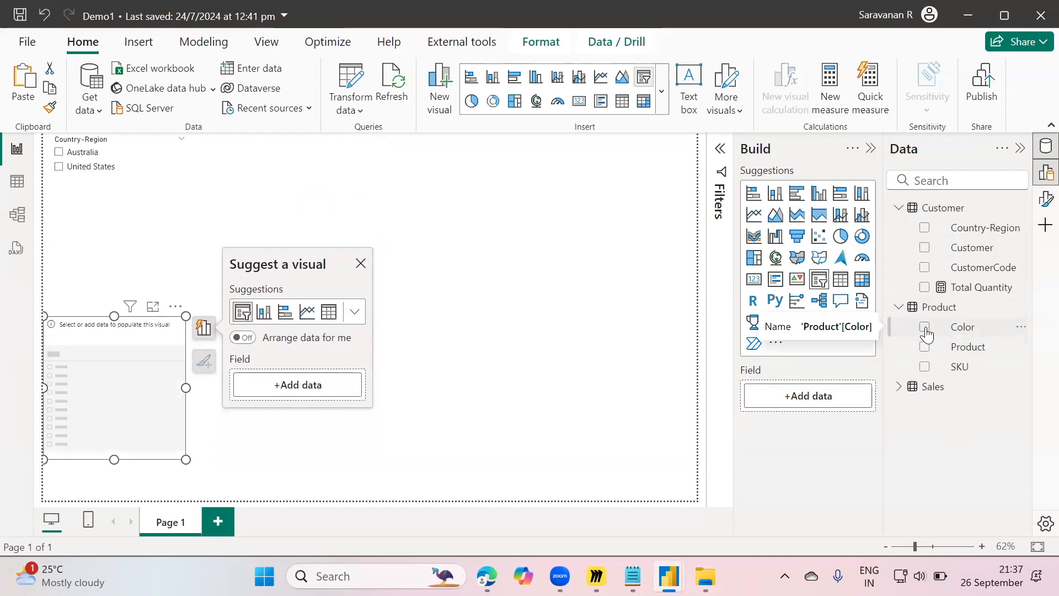
left_click(925, 329)
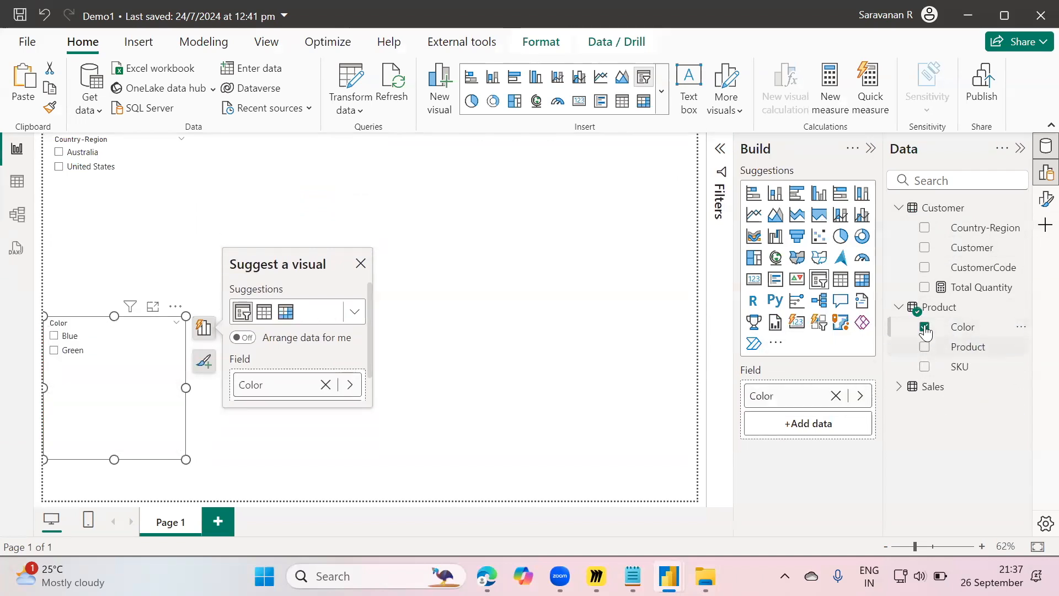
left_click(925, 329)
left_click(925, 348)
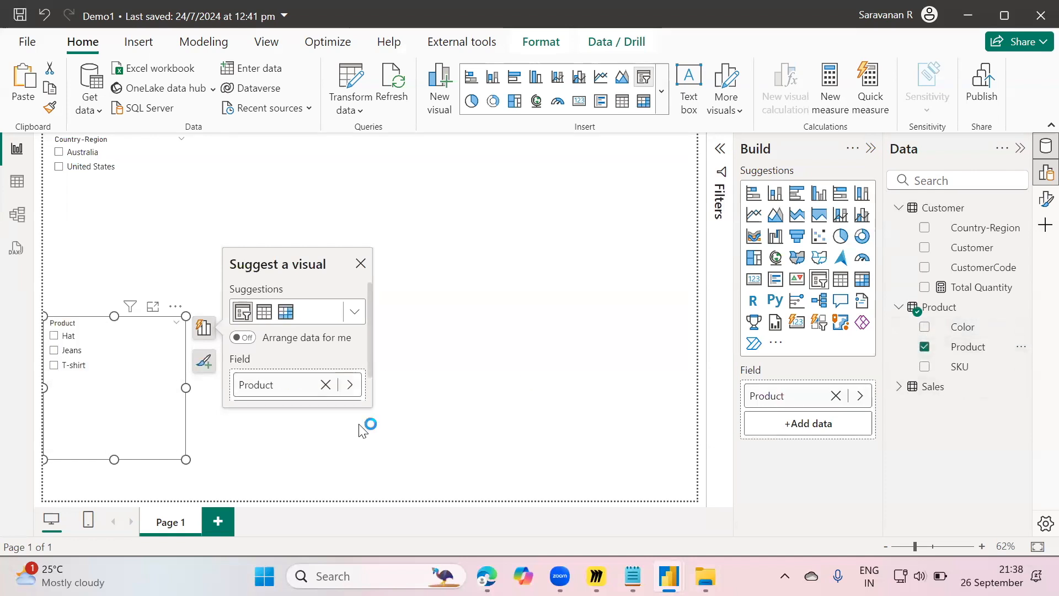
left_click(486, 347)
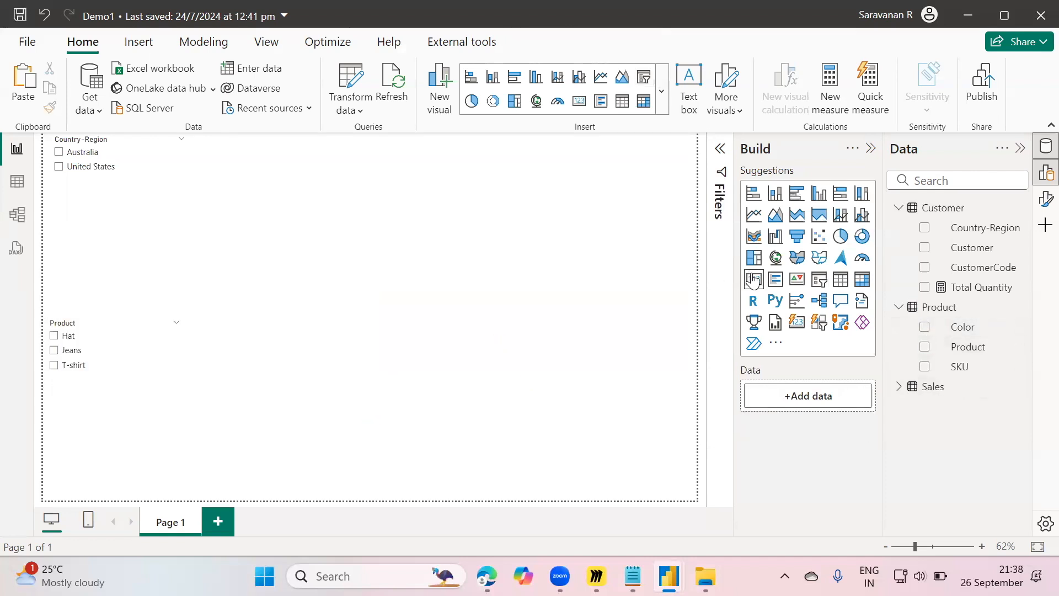
Add a card right of the Country-Region slicer showing the sum of Quantity from the Sales table
left_click(754, 279)
left_click_drag(303, 355, 458, 198)
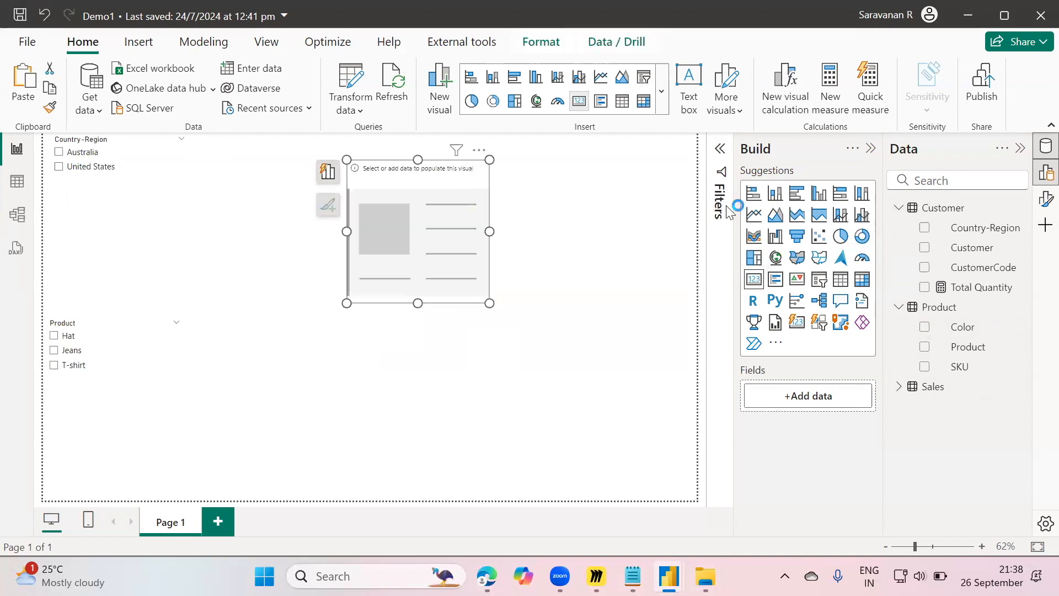
left_click(899, 387)
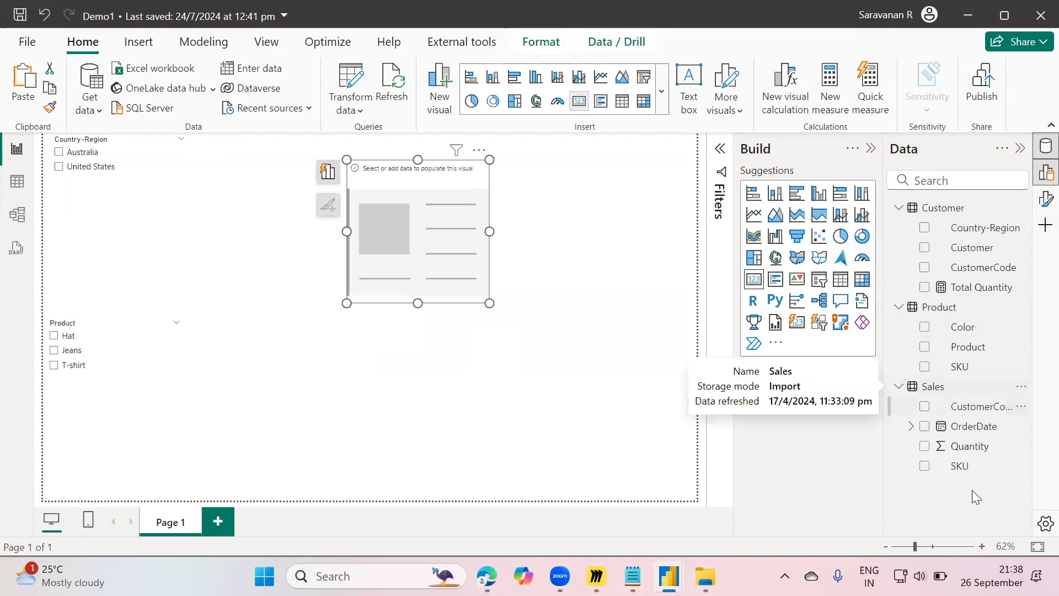
left_click(925, 447)
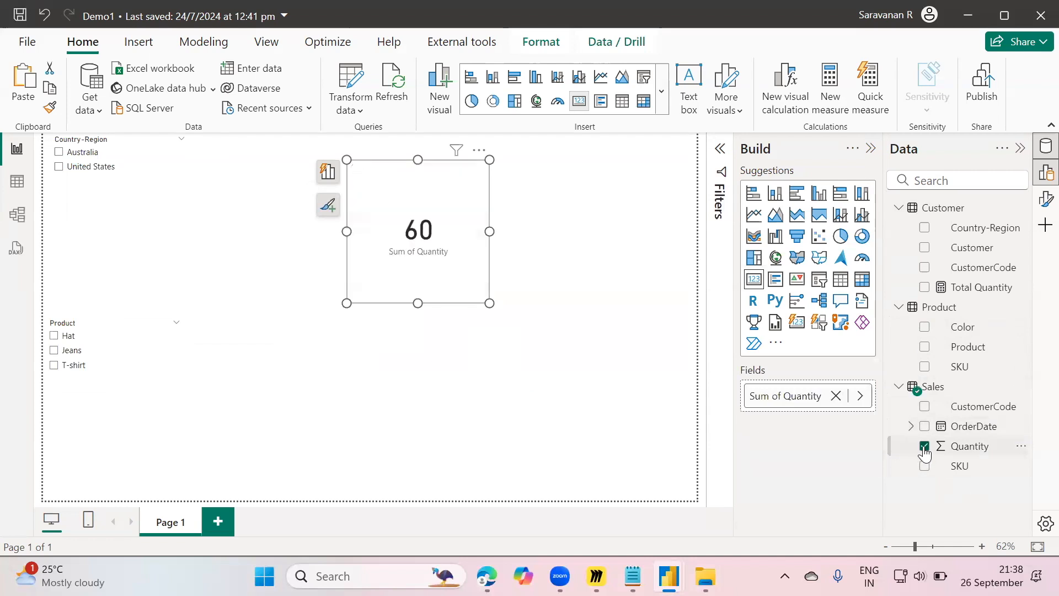
left_click(445, 362)
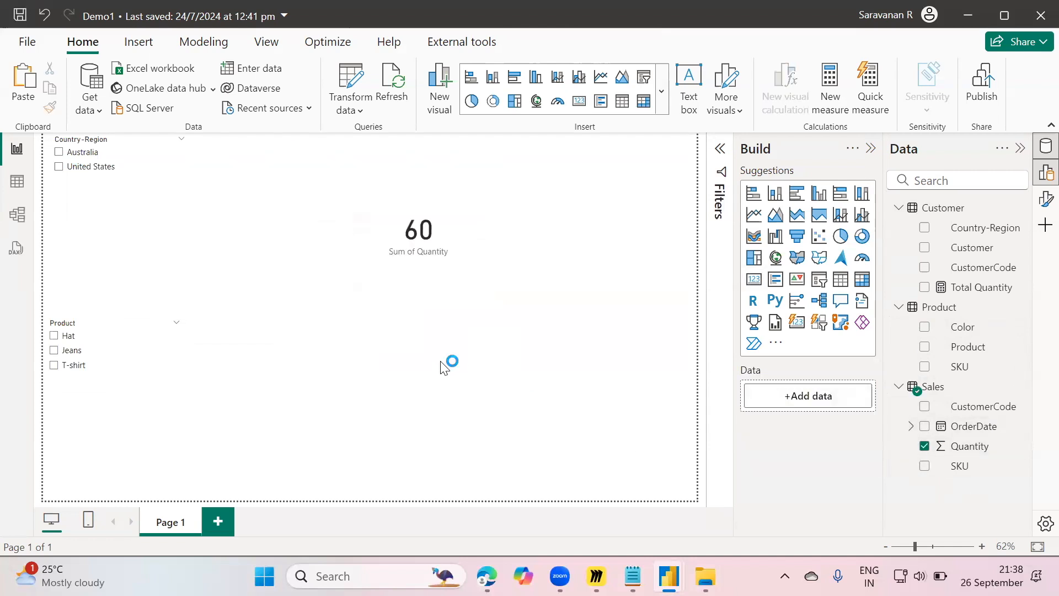
Test the card against Australia and United States in the Country-Region slicer, then against Hat in the Product slicer, and clear Hat
left_click(432, 266)
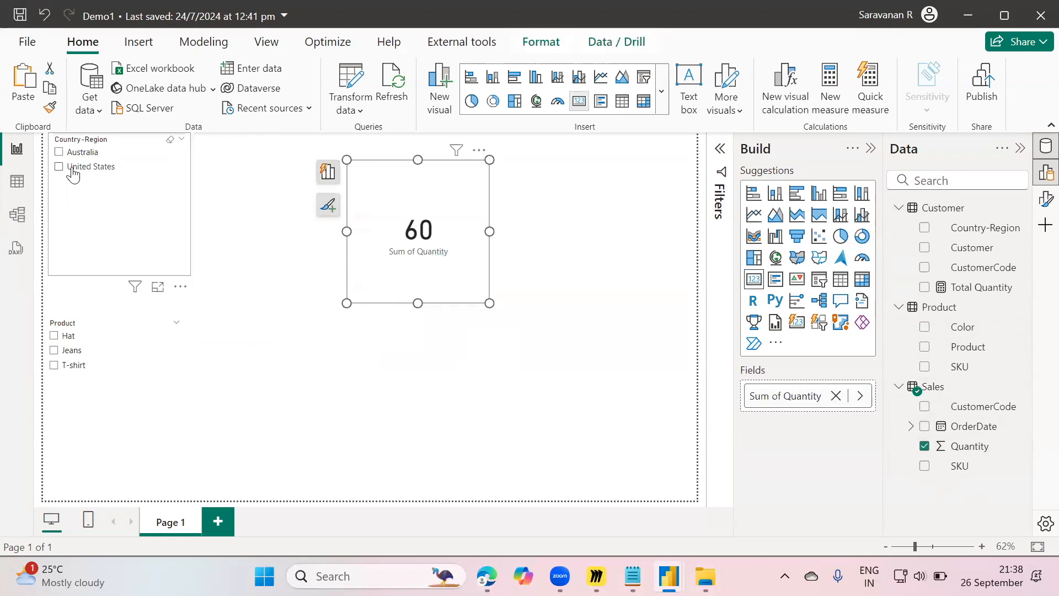
left_click(59, 154)
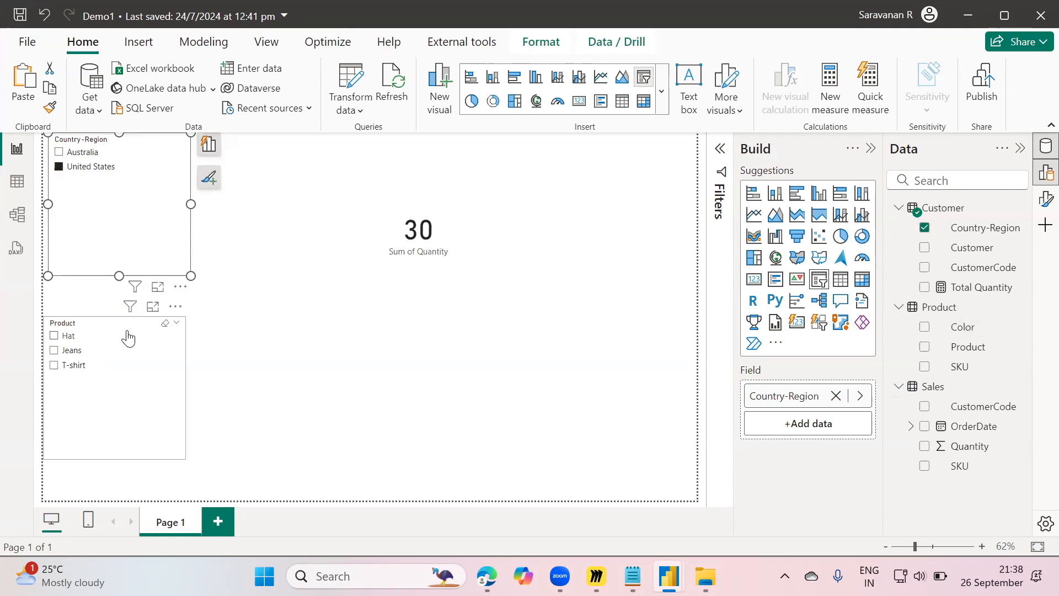
left_click(91, 341)
left_click(54, 336)
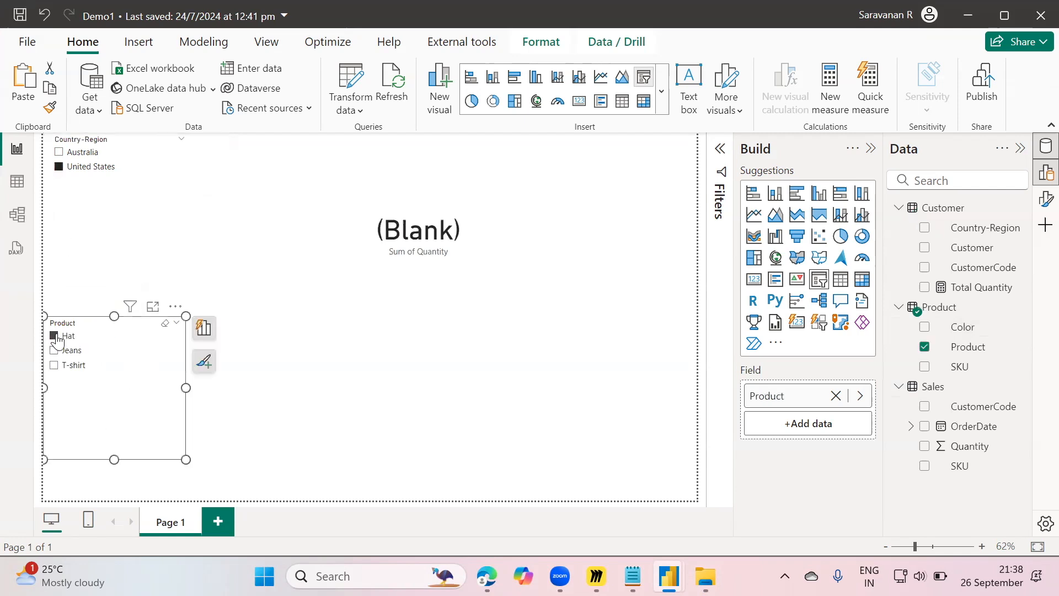
left_click(54, 336)
left_click(174, 223)
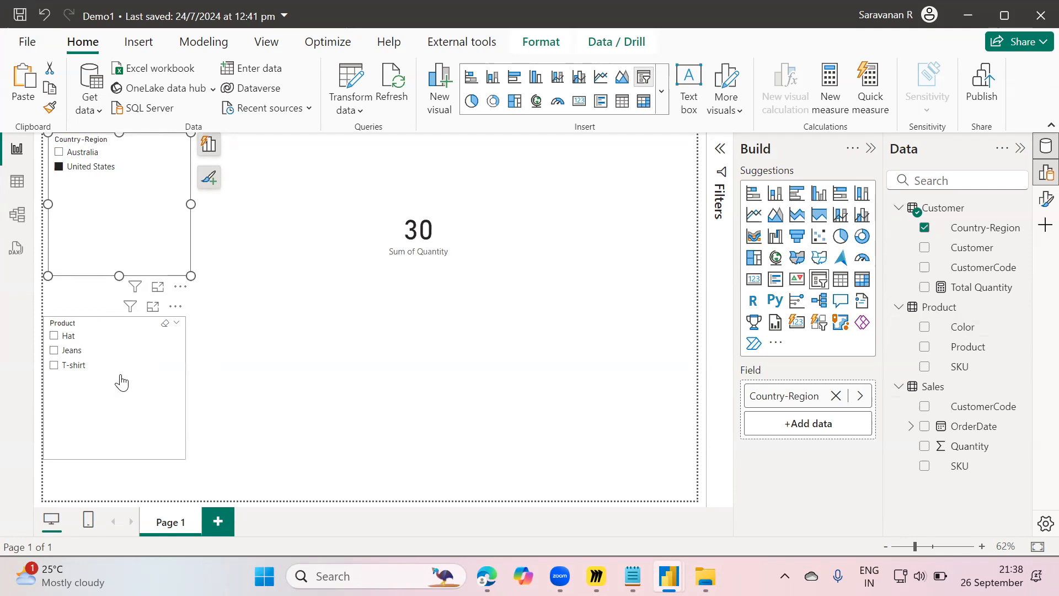
Set the cross-filter direction of the relationship between Product and Sales to Both and save it
left_click(17, 215)
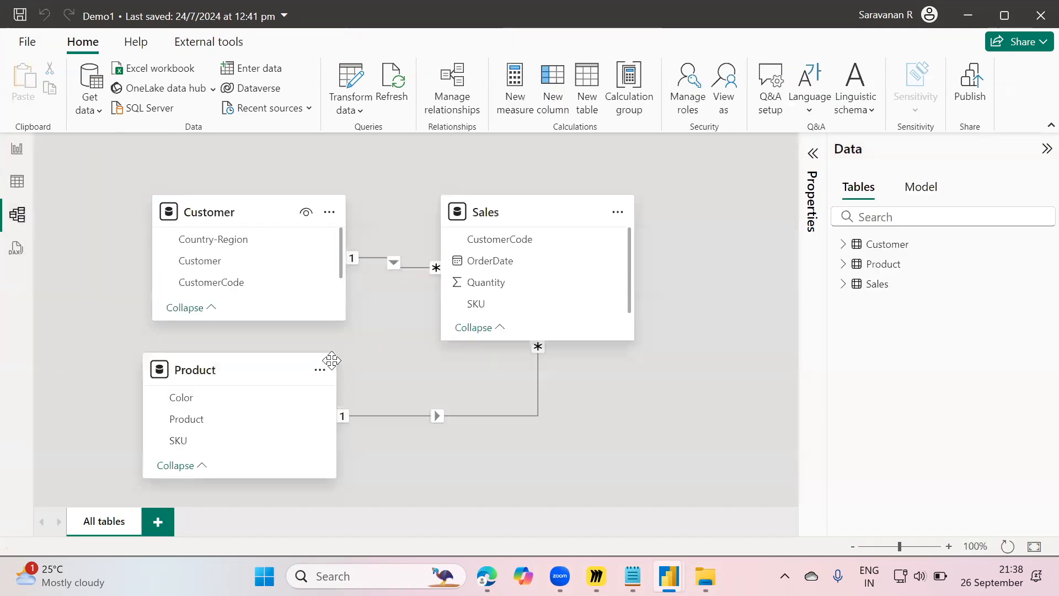
right_click(440, 416)
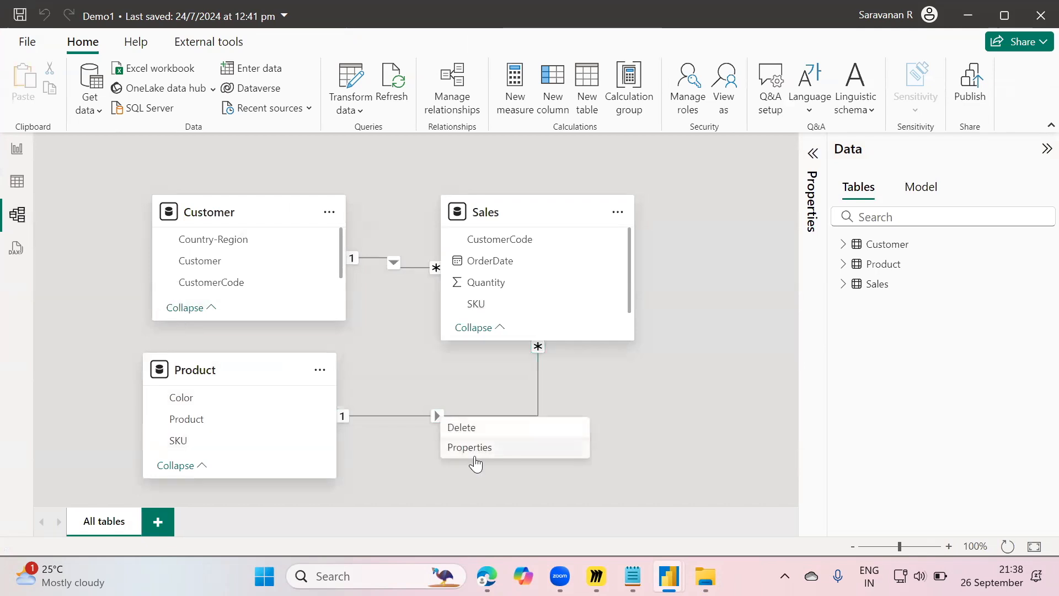
left_click(476, 448)
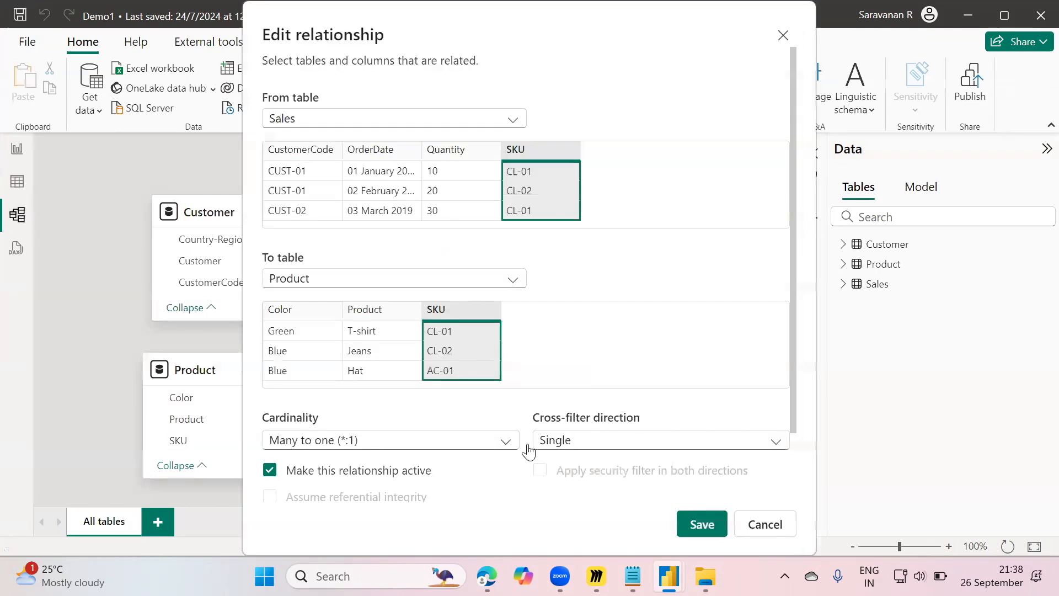
left_click(590, 448)
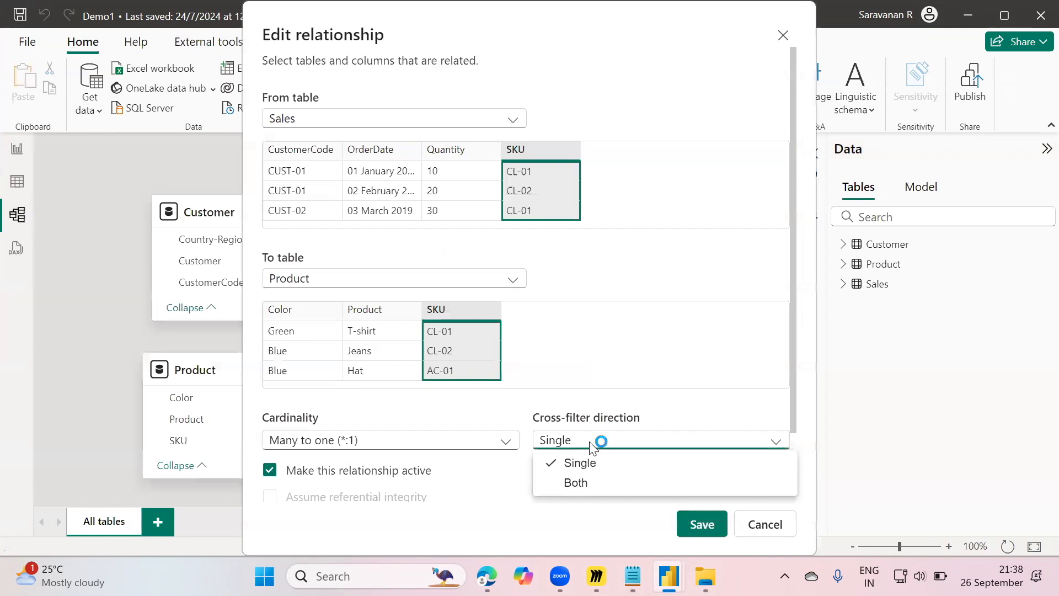
left_click(591, 485)
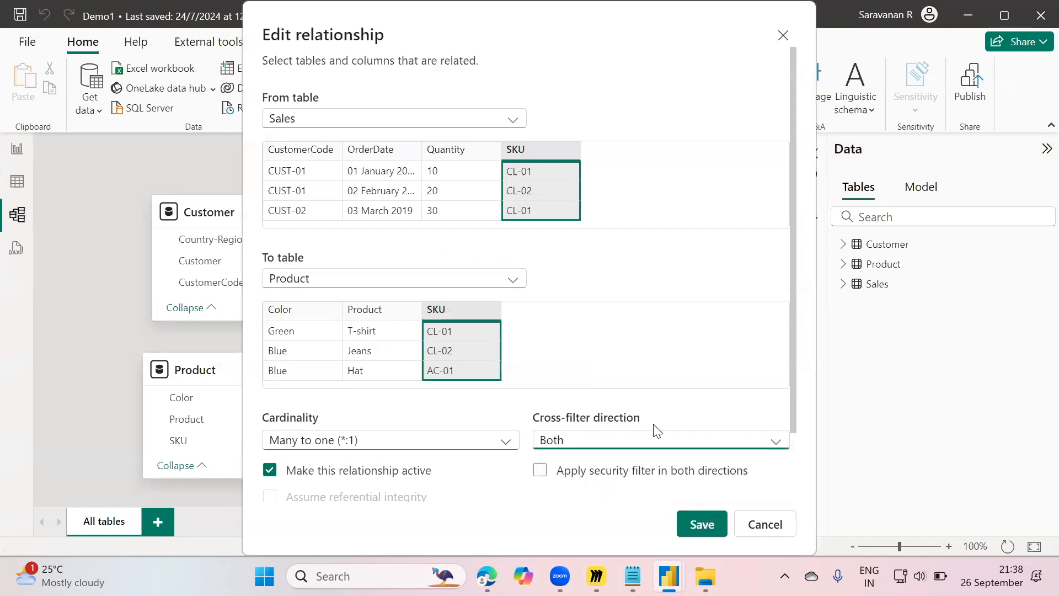
left_click(709, 525)
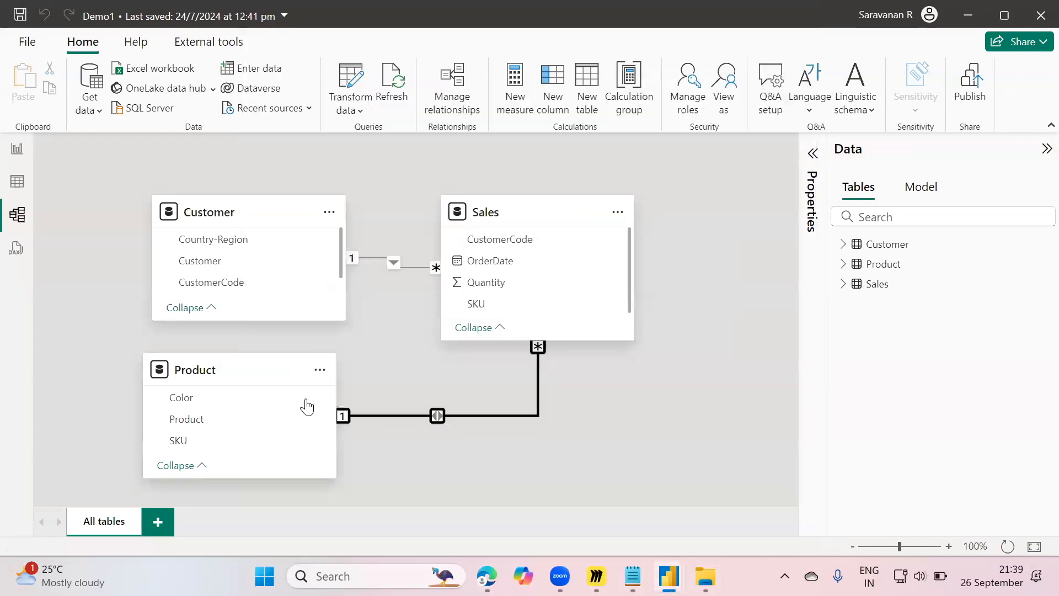
Filter the report by Australia in the Country-Region slicer, and return to the model diagram
left_click(17, 148)
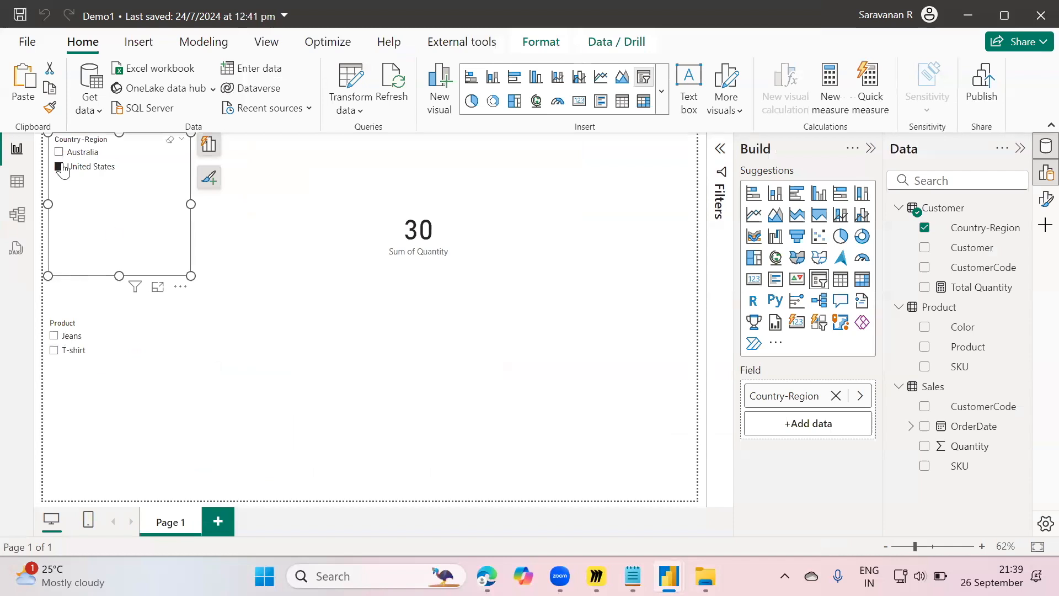
left_click(59, 153)
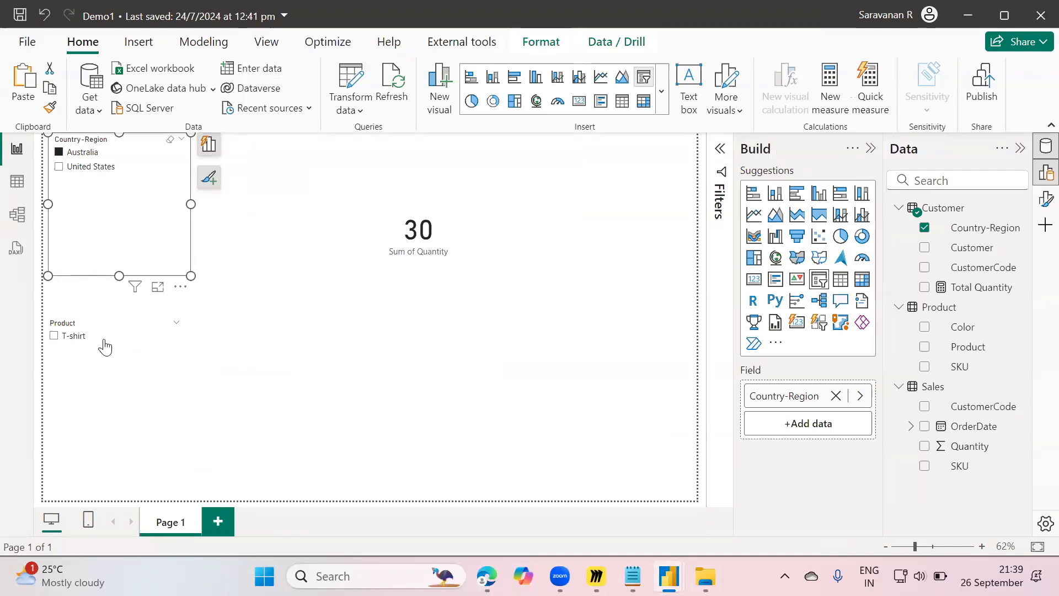
left_click(18, 215)
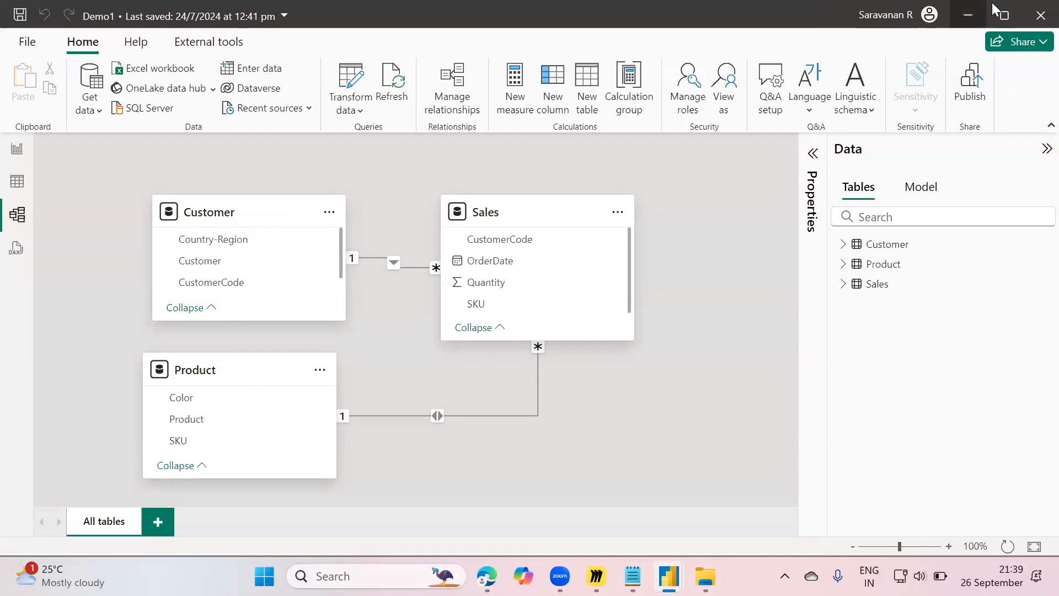
Switch to the untitled Power BI file and show its report page with the DayName and Total Passengers table
left_click(975, 7)
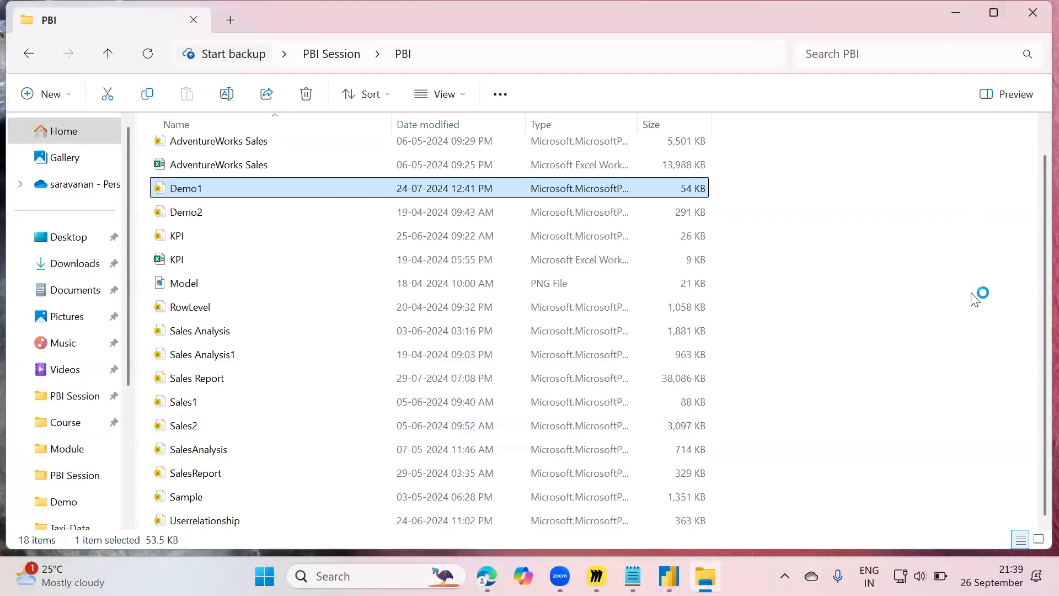
key("super+Down")
key("super+Down")
key("alt+Tab")
key("alt+Tab")
key("alt+shift+Tab")
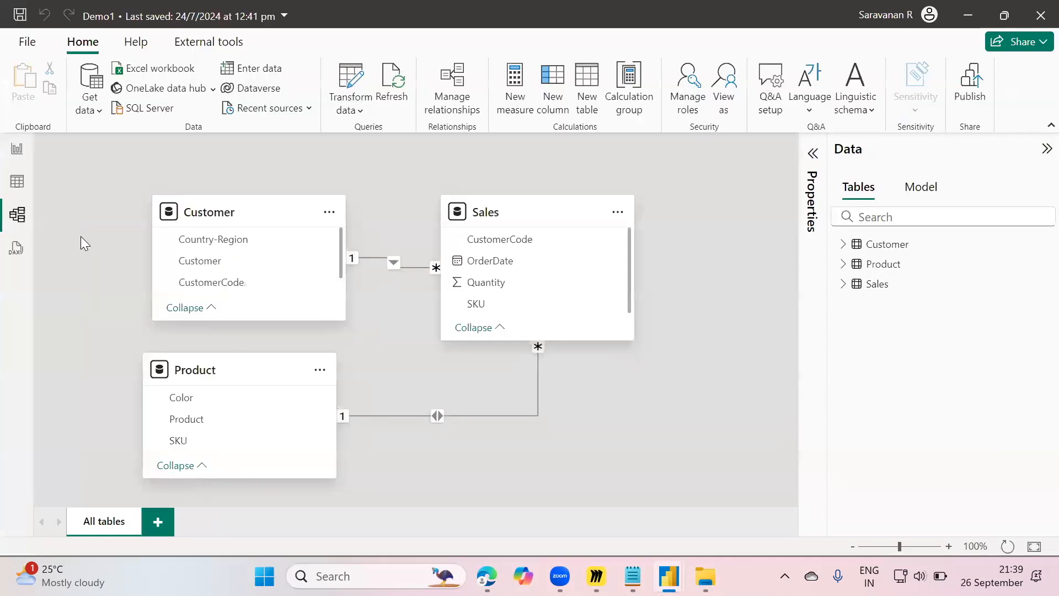
left_click(19, 158)
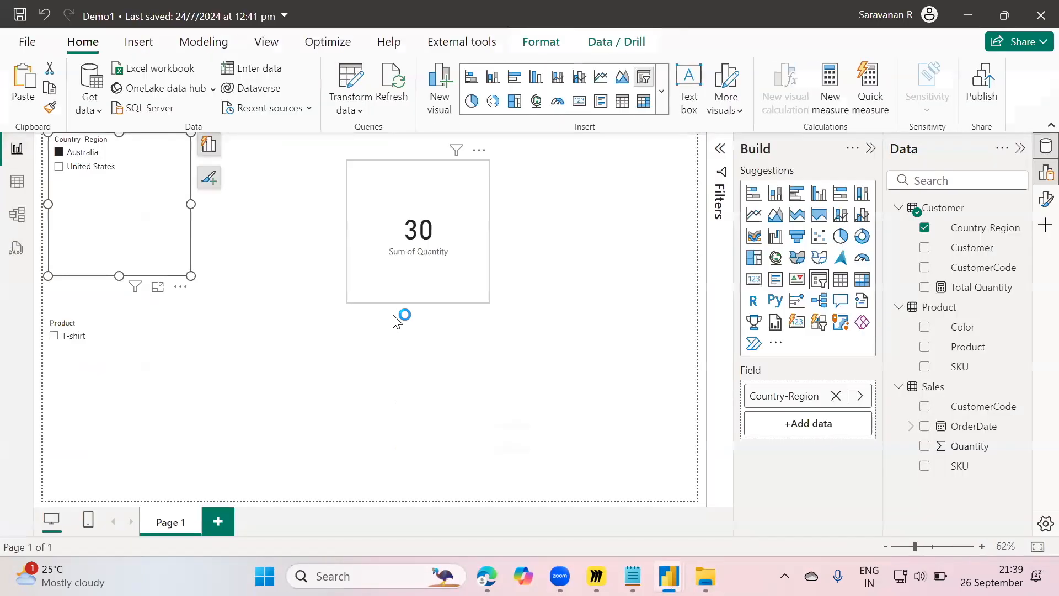
key("alt+Tab")
key("alt+Tab")
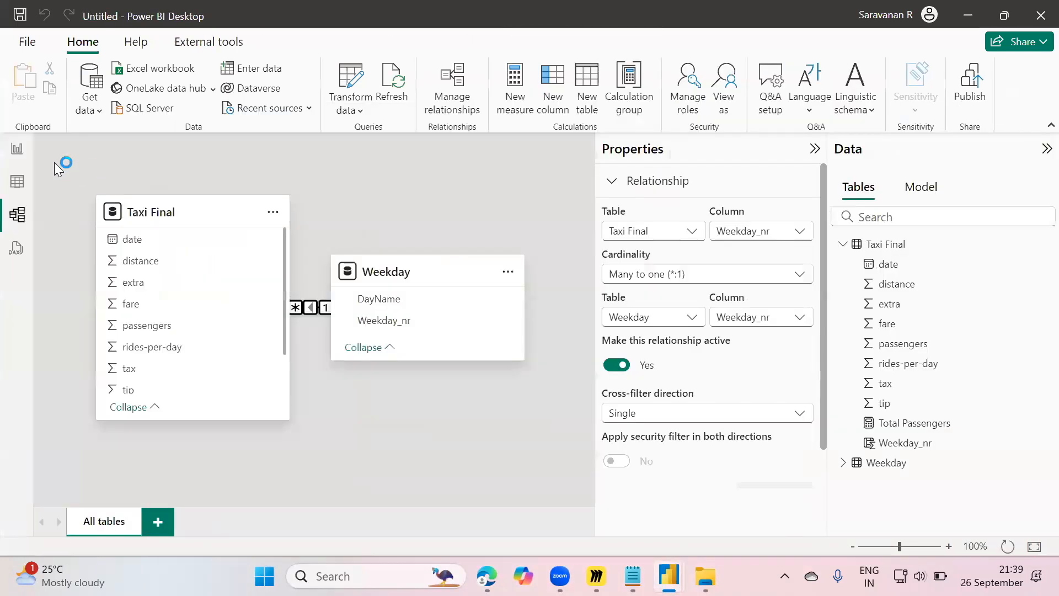
left_click(22, 153)
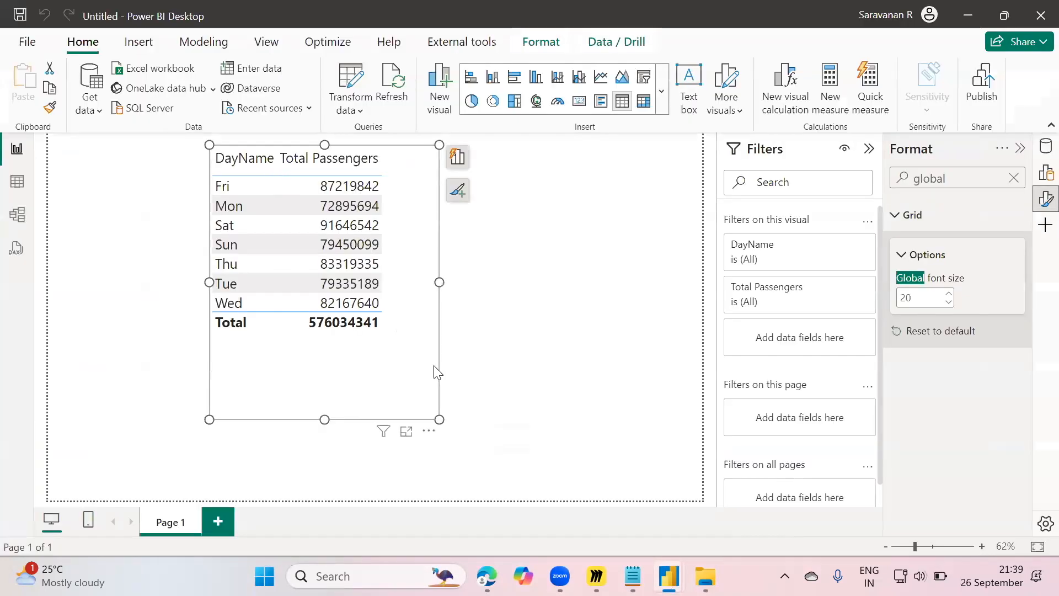